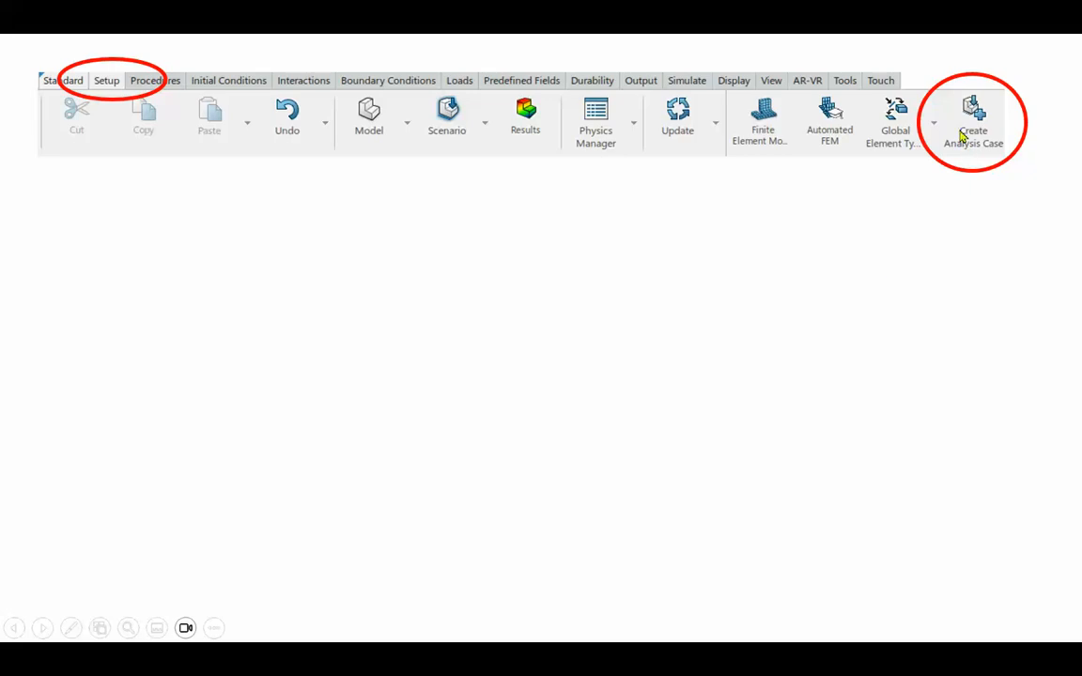
{"action": "left_click", "coordinate": [898, 243]}
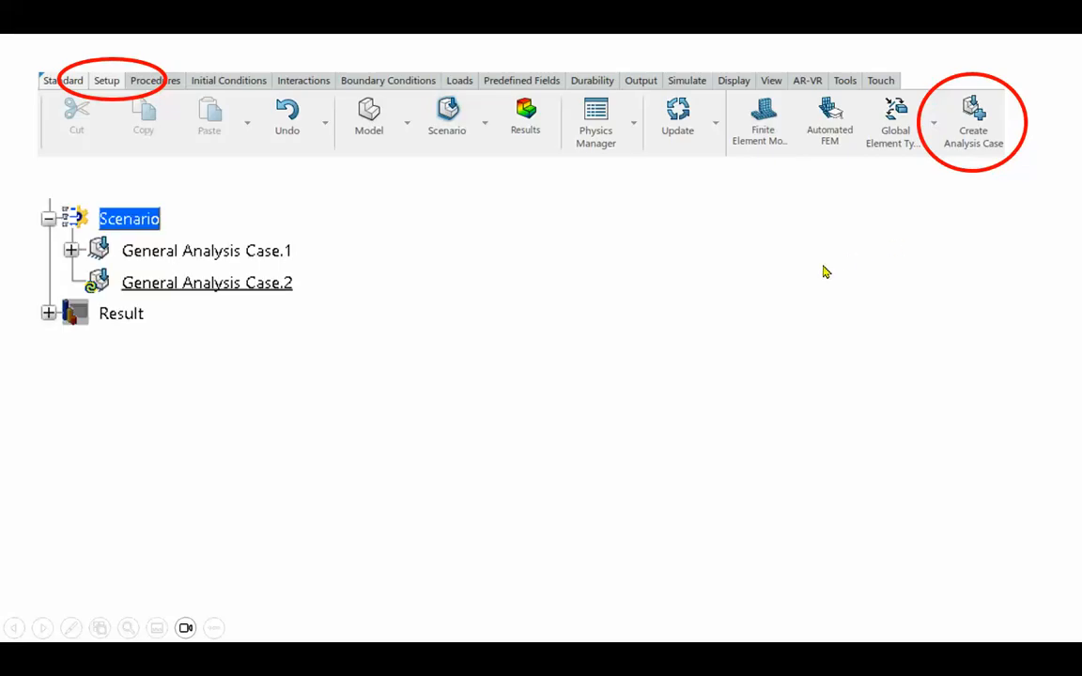
{"action": "left_click", "coordinate": [756, 275]}
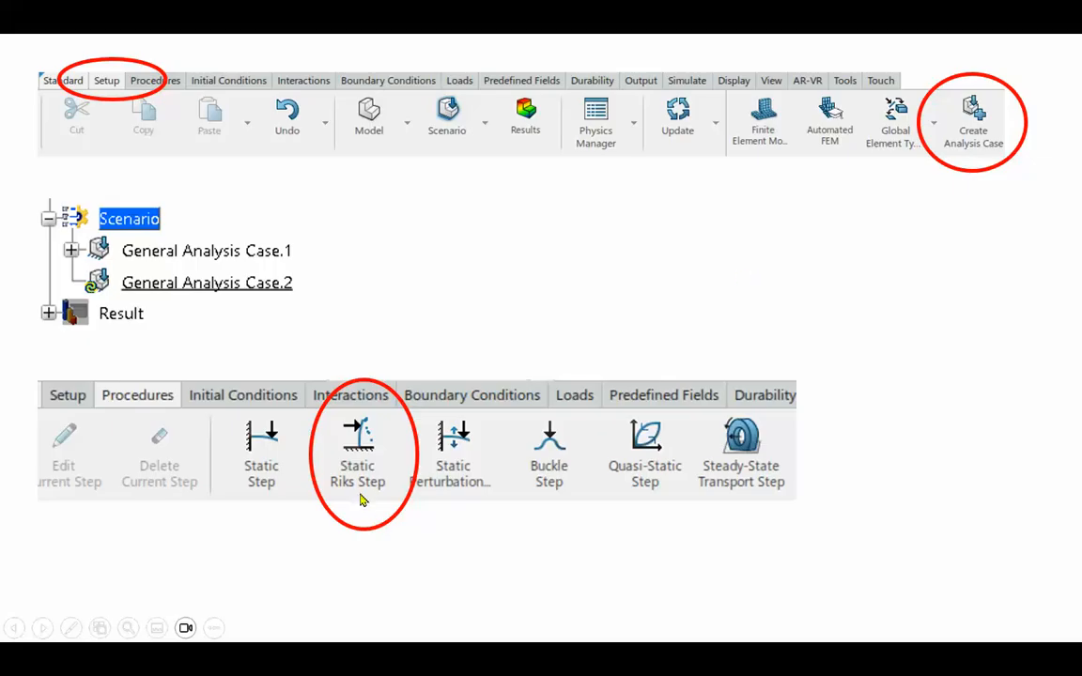
{"action": "left_click", "coordinate": [583, 268]}
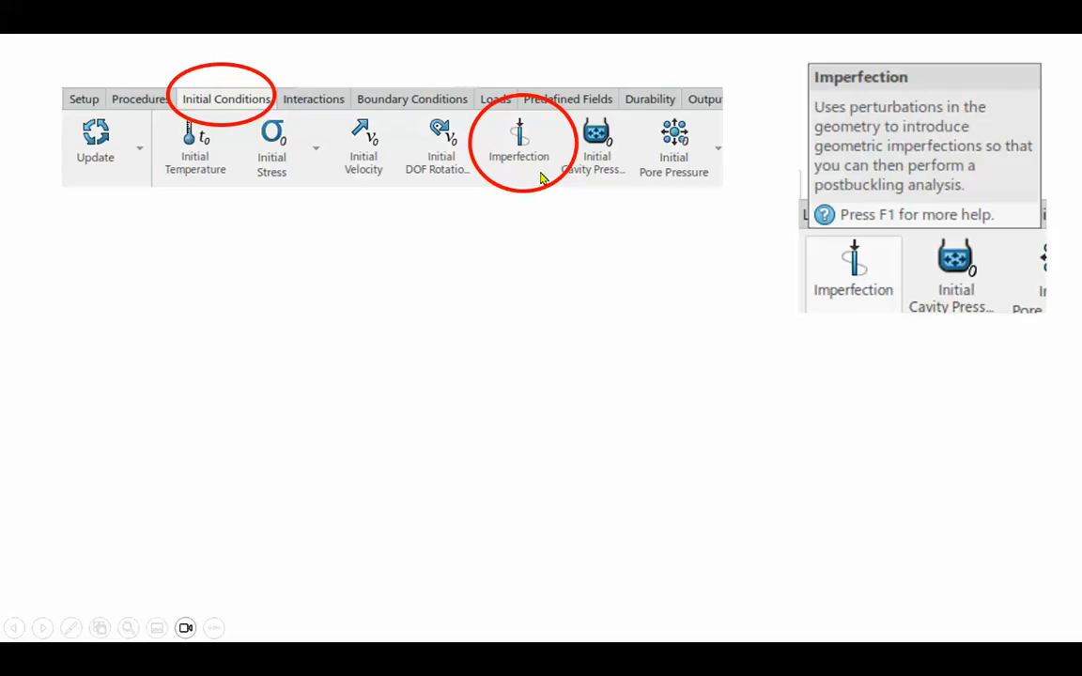
{"action": "left_click", "coordinate": [608, 262]}
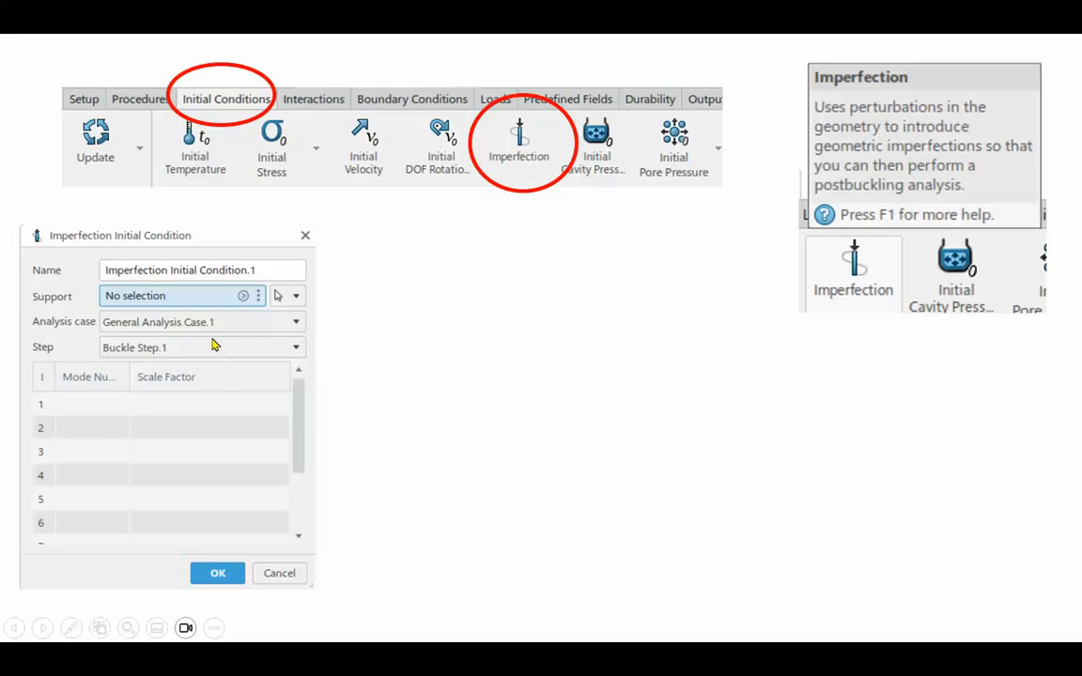
{"action": "left_click", "coordinate": [801, 449]}
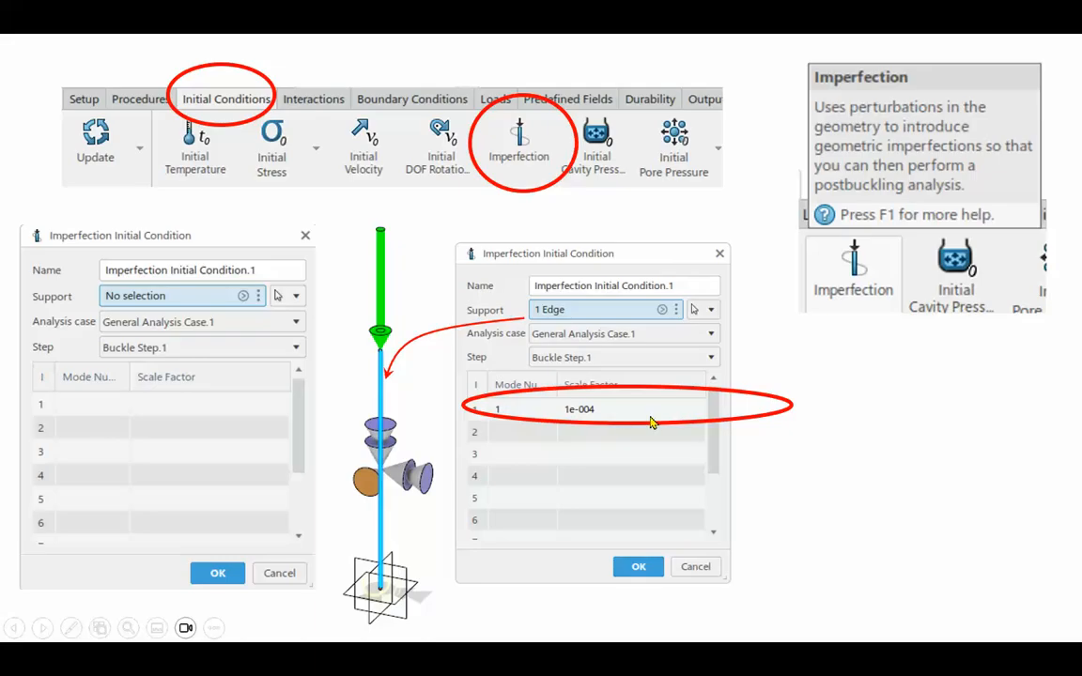
{"action": "left_click", "coordinate": [891, 446]}
{"action": "left_click", "coordinate": [891, 446]}
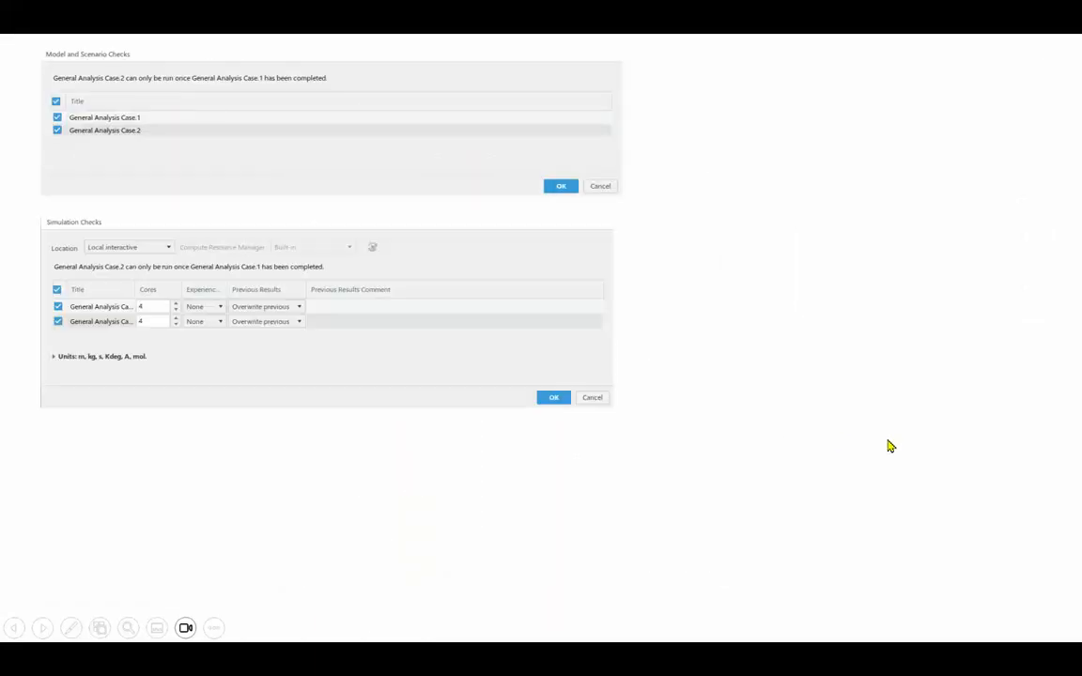
{"action": "left_click", "coordinate": [890, 446]}
{"action": "left_click", "coordinate": [890, 447]}
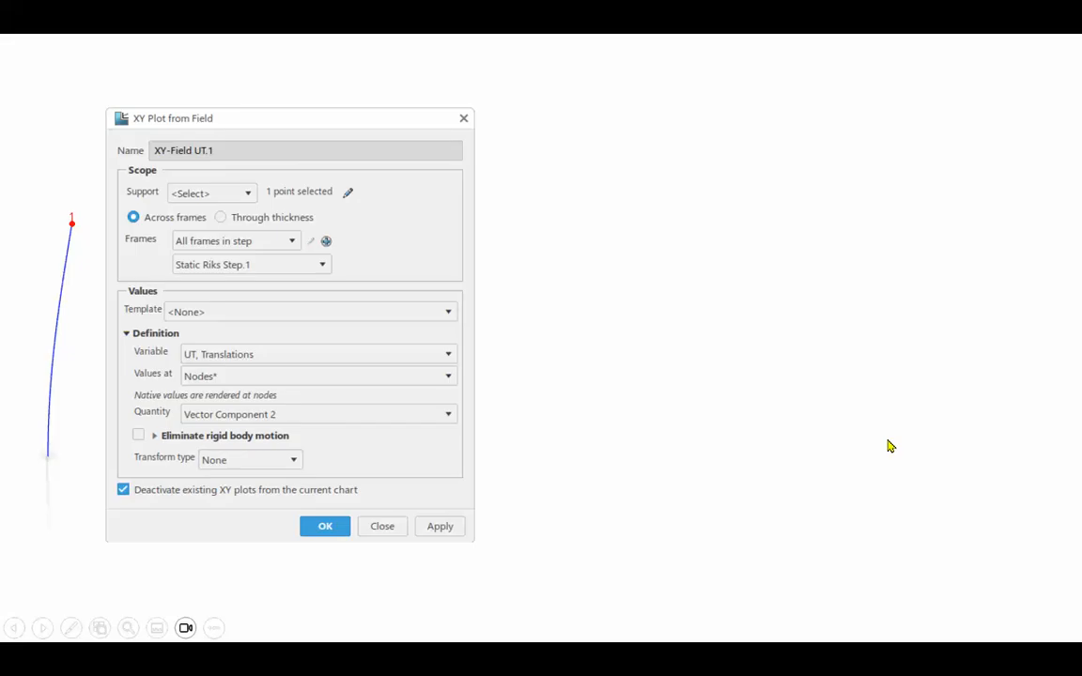
{"action": "left_click", "coordinate": [891, 447]}
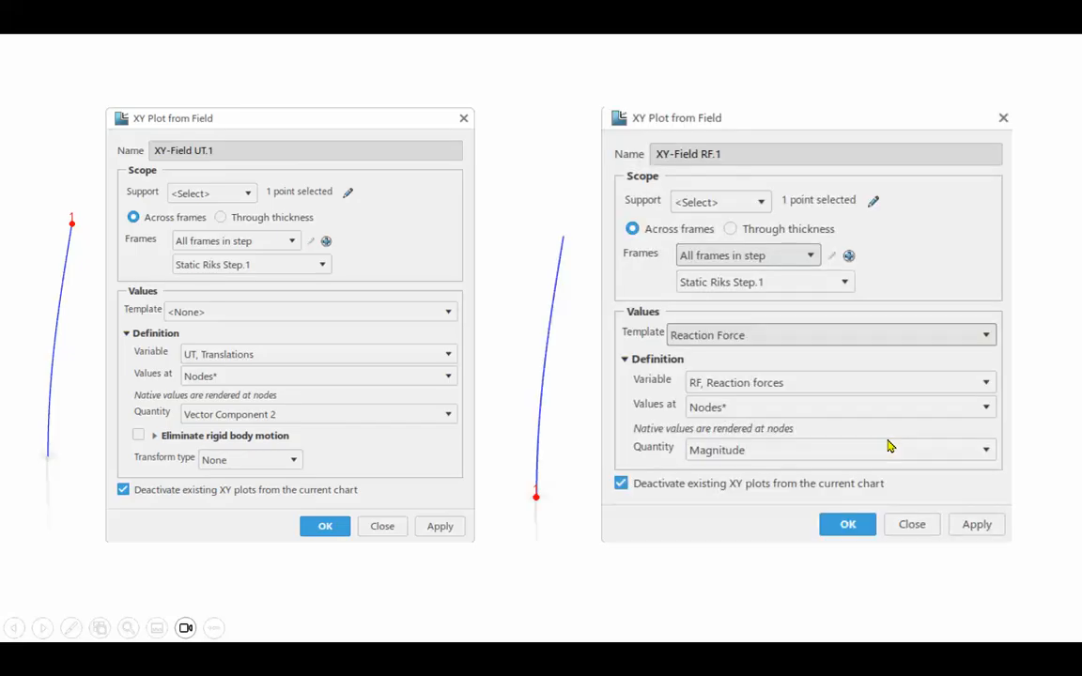
{"action": "left_click", "coordinate": [514, 428]}
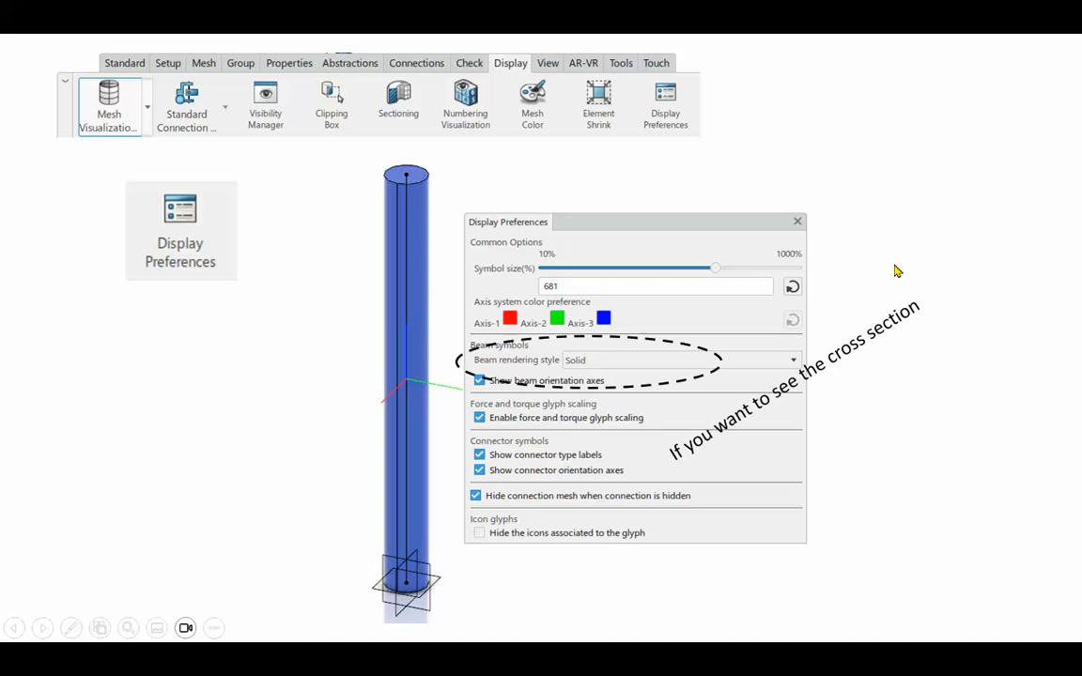
{"action": "left_click", "coordinate": [896, 266]}
{"action": "left_click", "coordinate": [896, 272]}
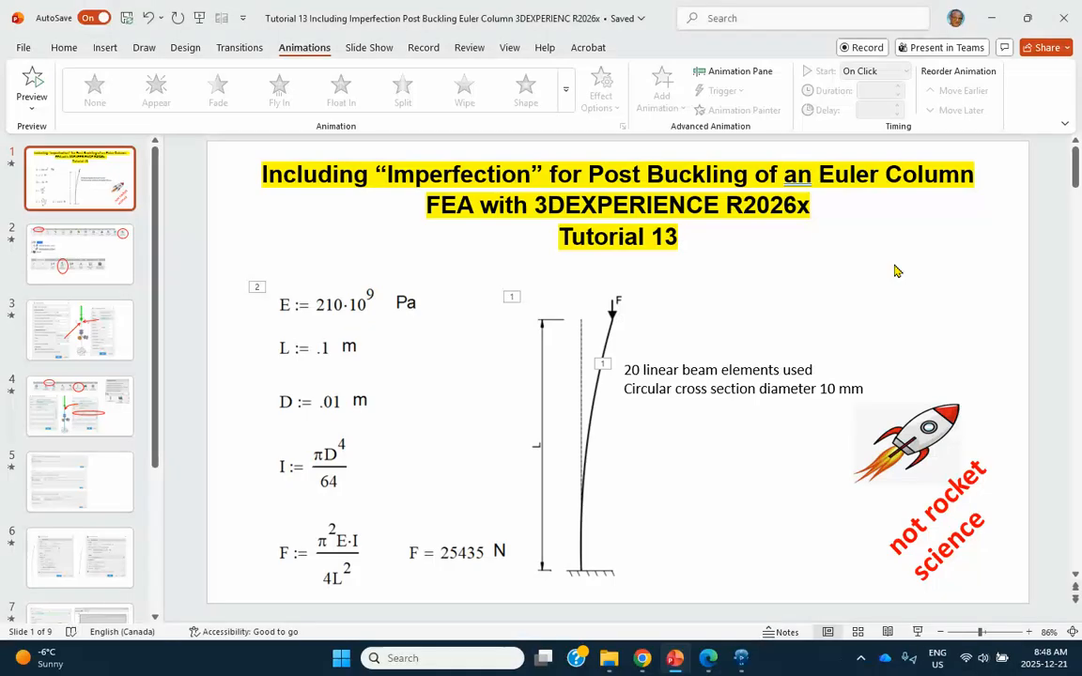
- Switch to 3DEXPERIENCE and start a Point-Direction line, creating its start point at the origin (0, 0, 0 mm)
{"action": "left_click", "coordinate": [989, 18]}
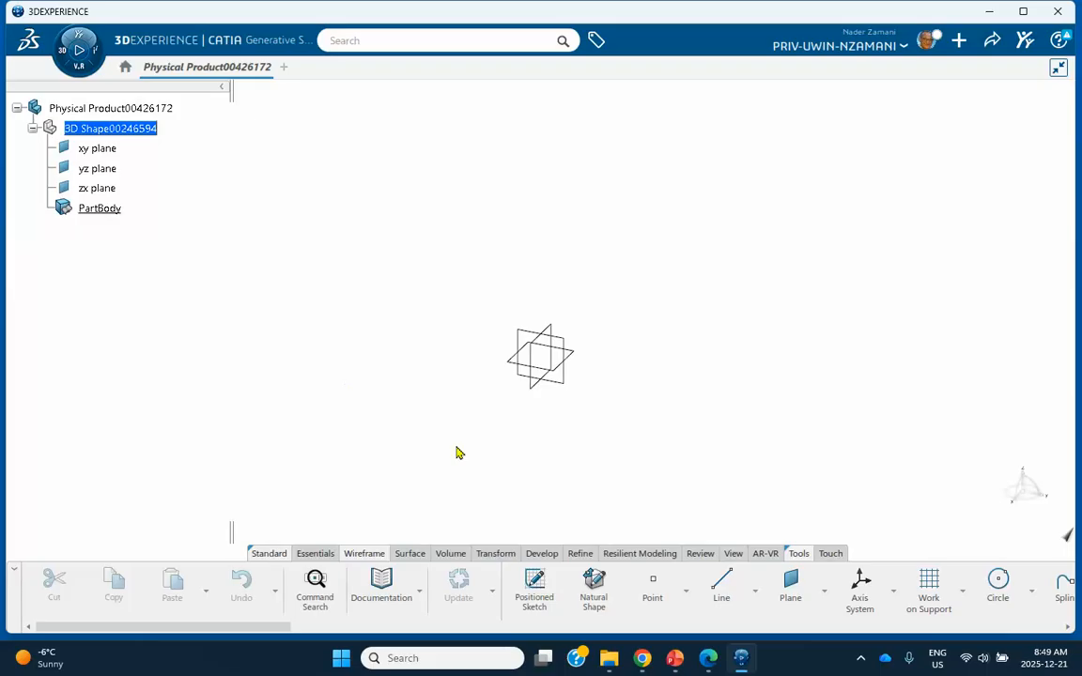
{"action": "left_click", "coordinate": [720, 588]}
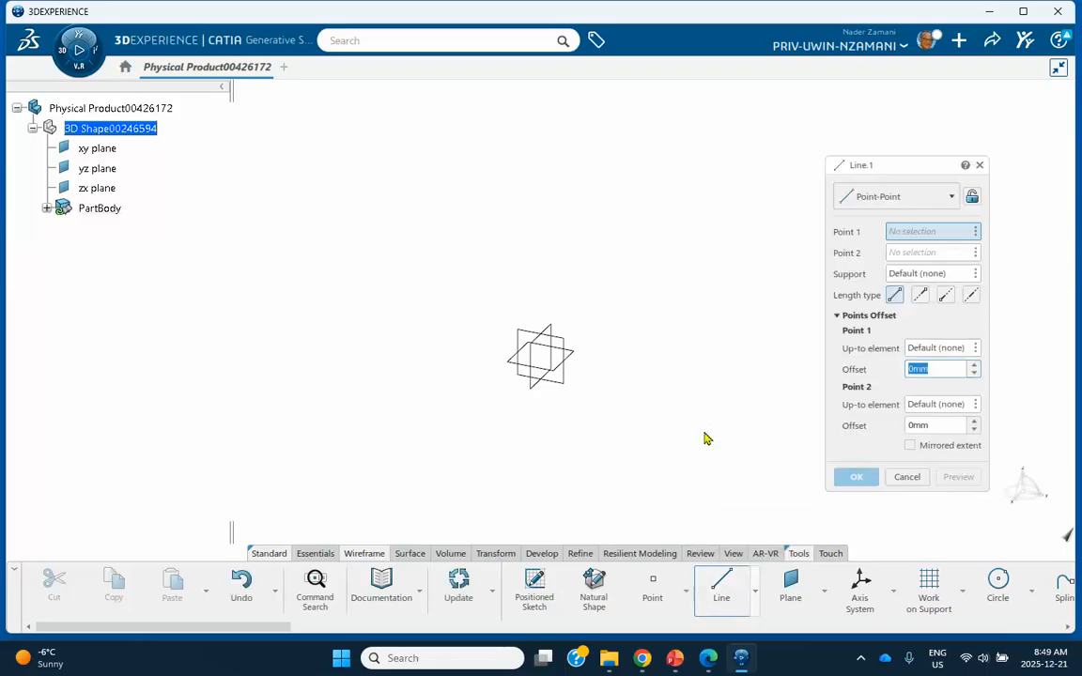
{"action": "left_click", "coordinate": [888, 198]}
{"action": "left_click", "coordinate": [886, 243]}
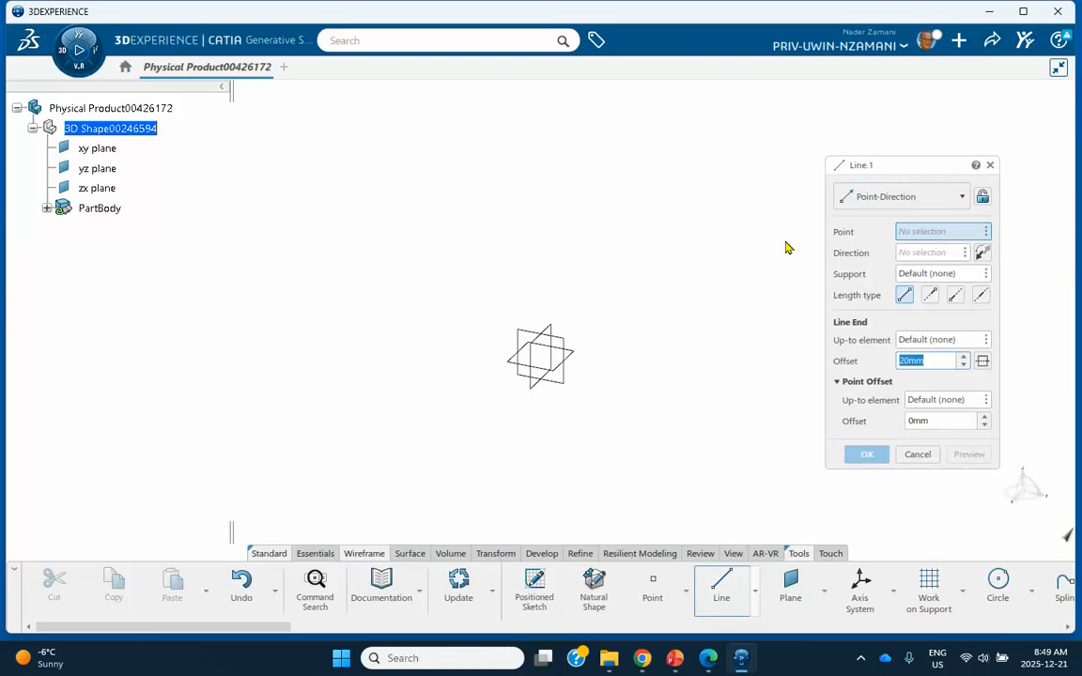
{"action": "right_click", "coordinate": [918, 234]}
{"action": "mouse_move", "coordinate": [935, 249]}
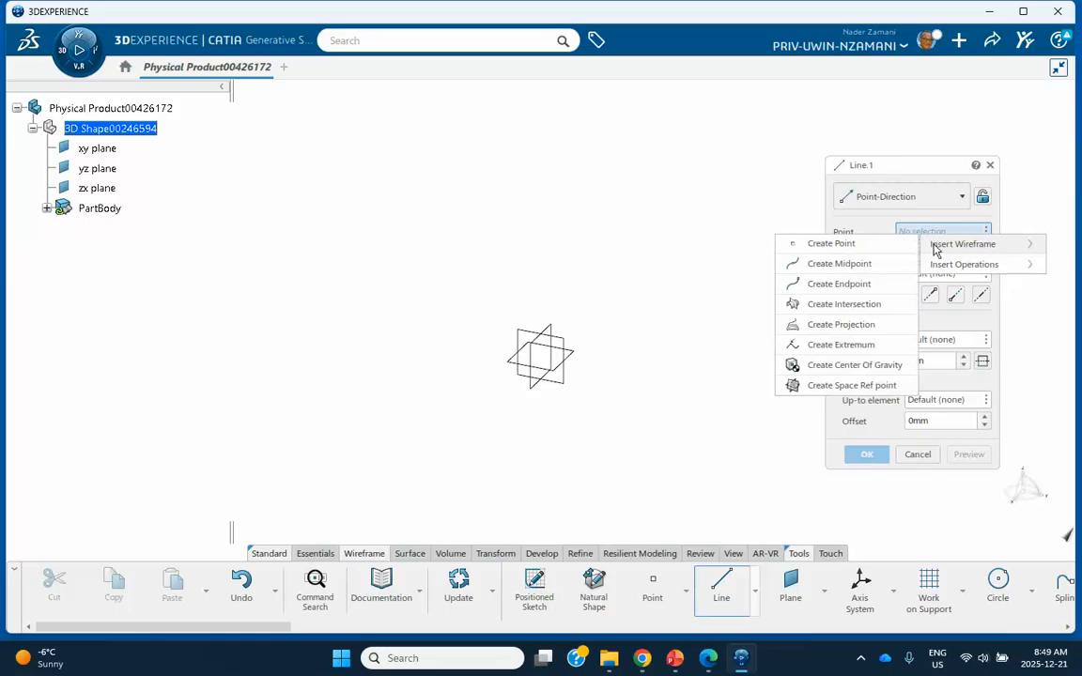
{"action": "left_click", "coordinate": [814, 245]}
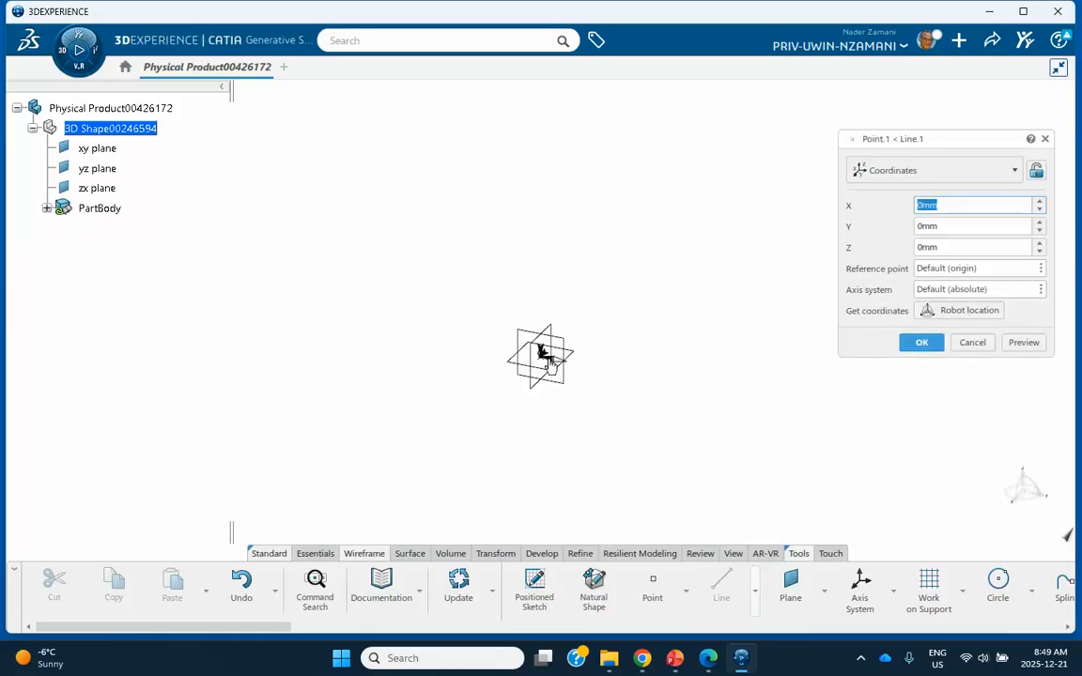
{"action": "left_click", "coordinate": [915, 340]}
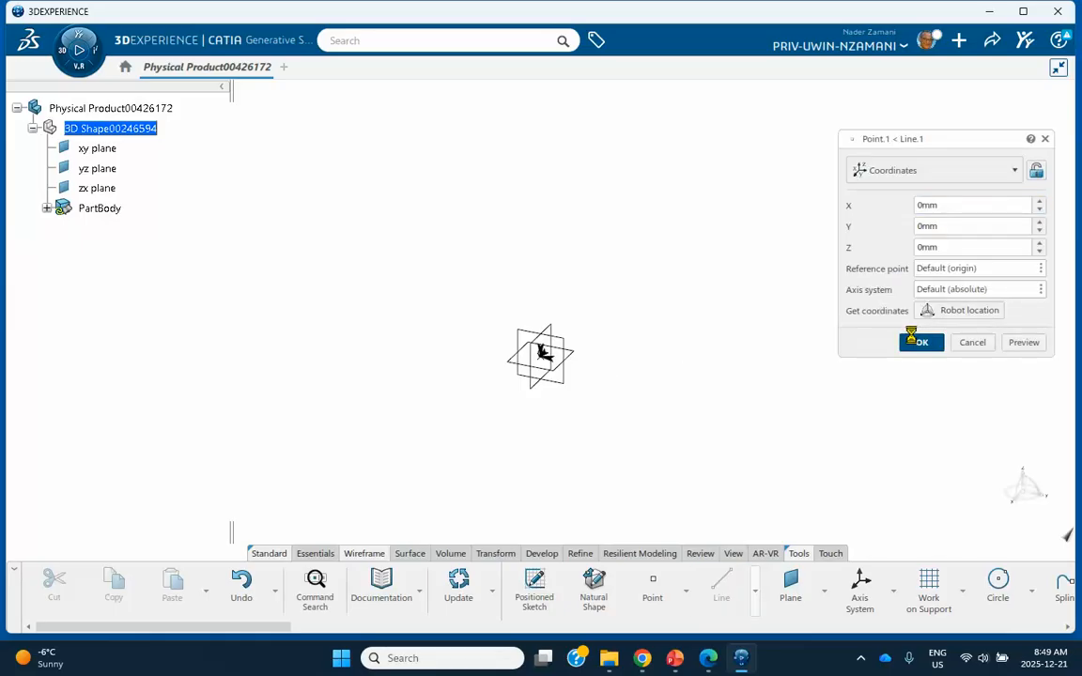
- Direct the line along the Z axis, set its end offset to 100 mm, and create it
{"action": "right_click", "coordinate": [918, 253]}
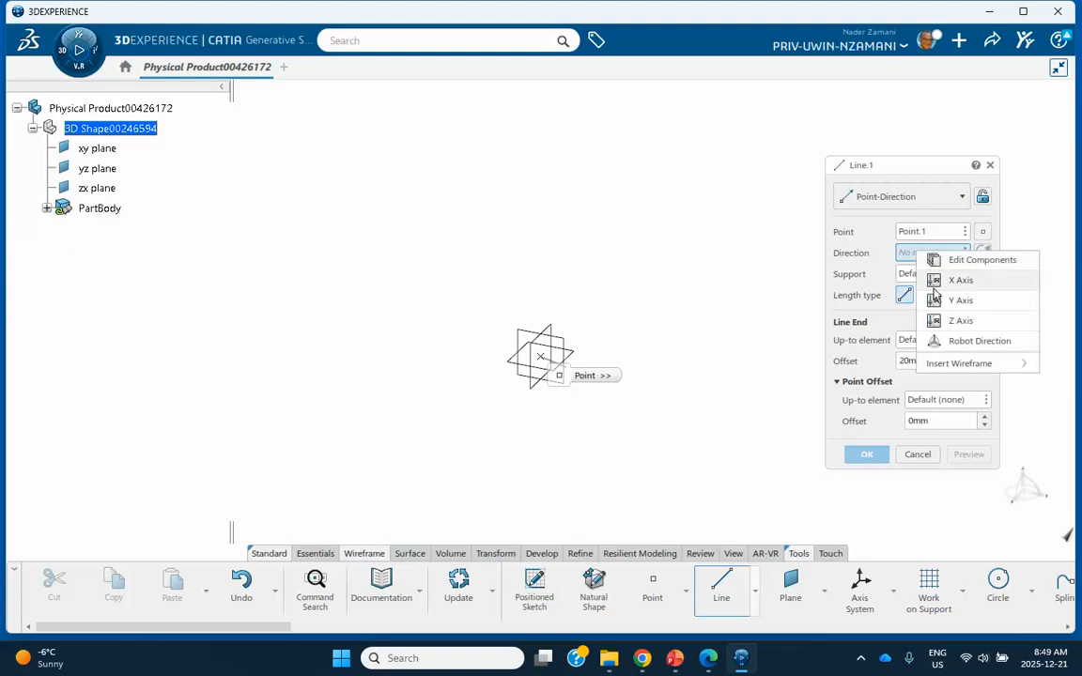
{"action": "left_click", "coordinate": [935, 320]}
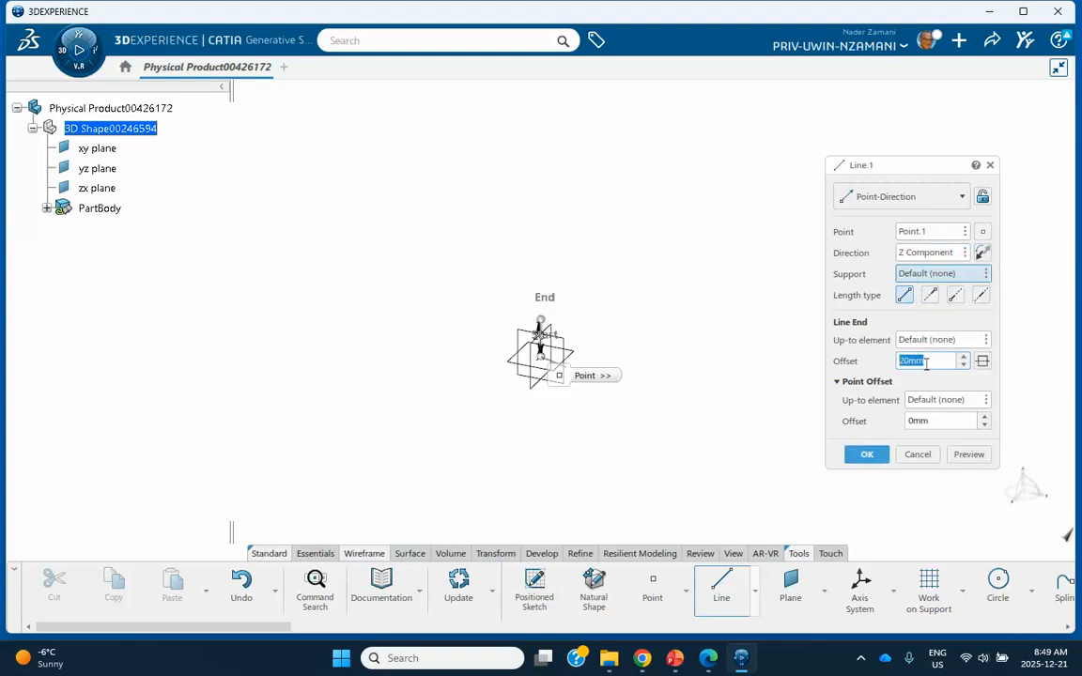
{"action": "type", "text": "100"}
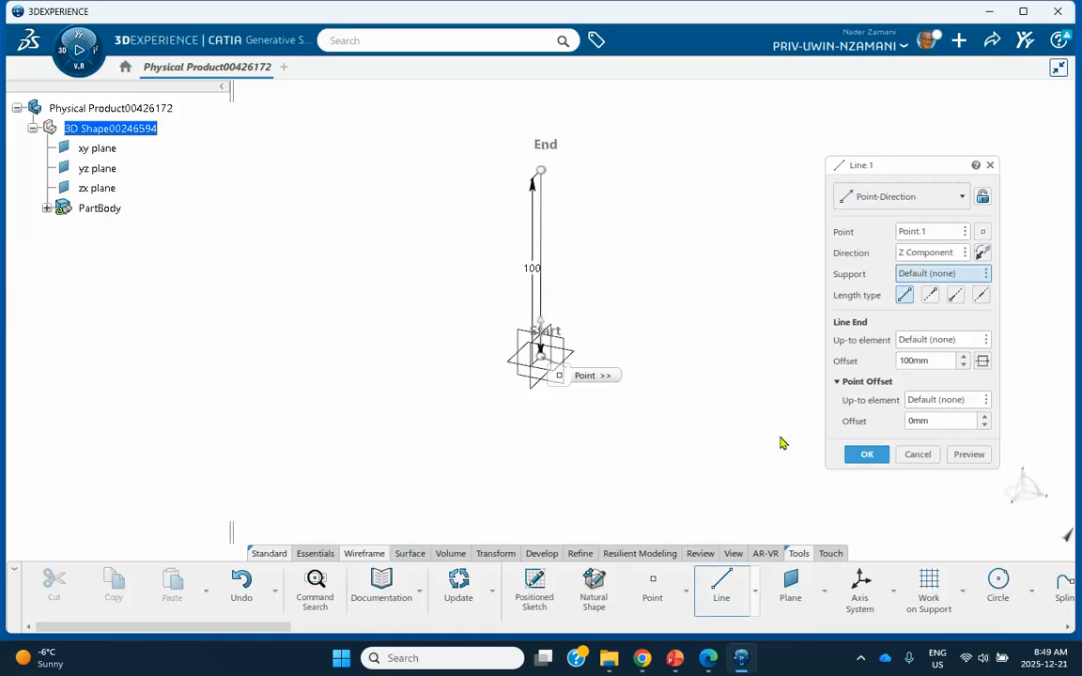
{"action": "left_click", "coordinate": [864, 453]}
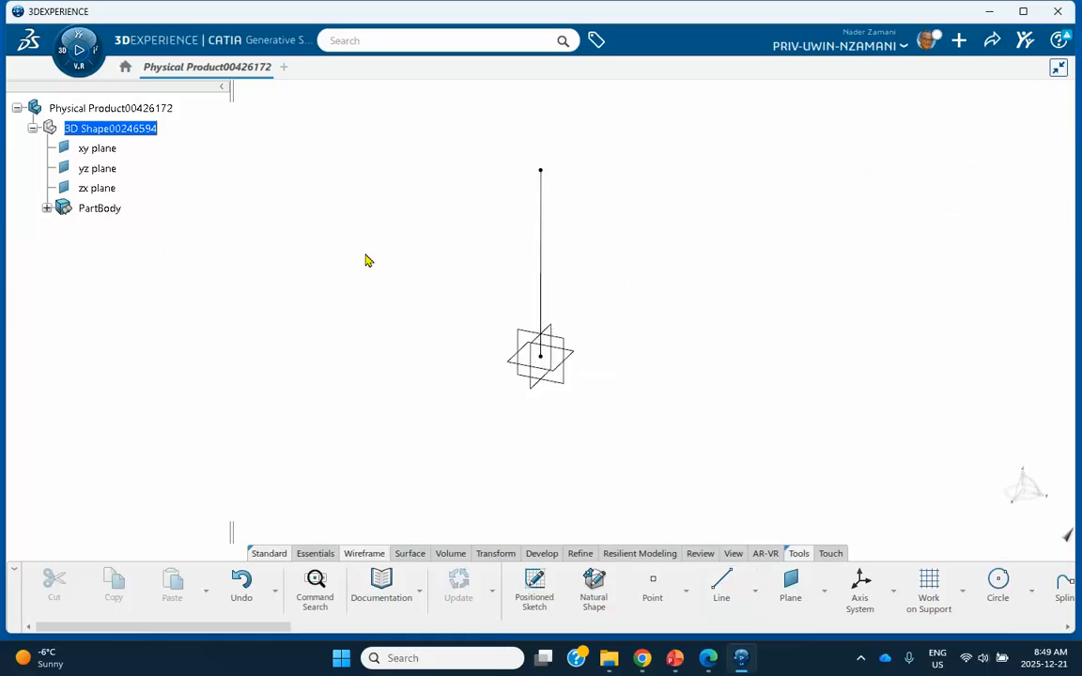
{"action": "right_click", "coordinate": [121, 111]}
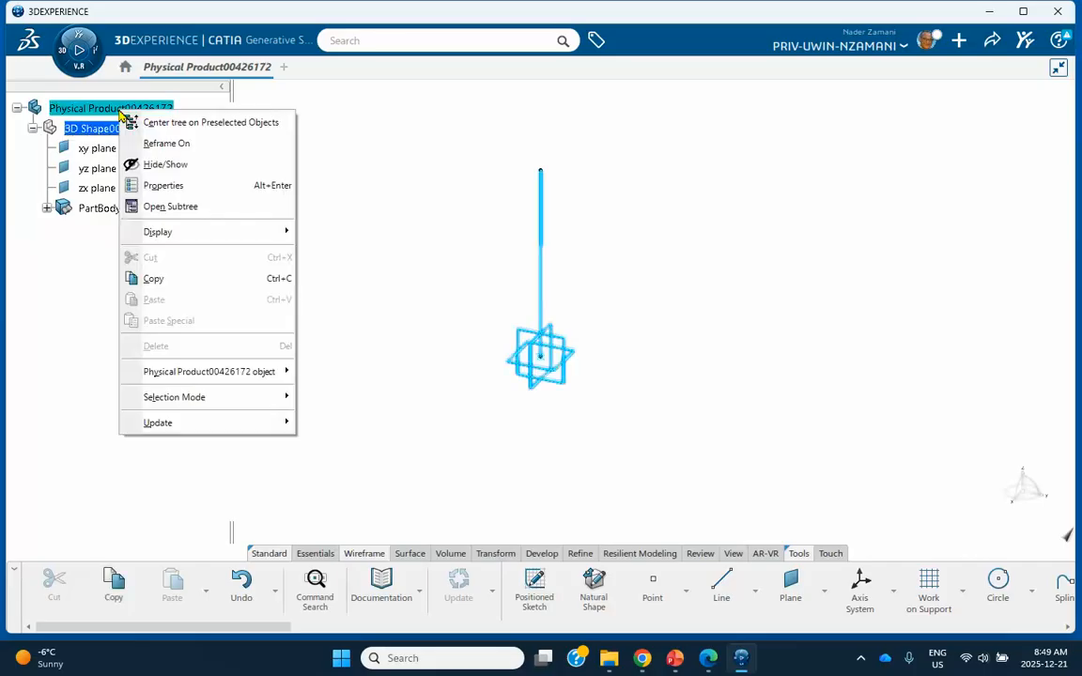
{"action": "left_click", "coordinate": [178, 186]}
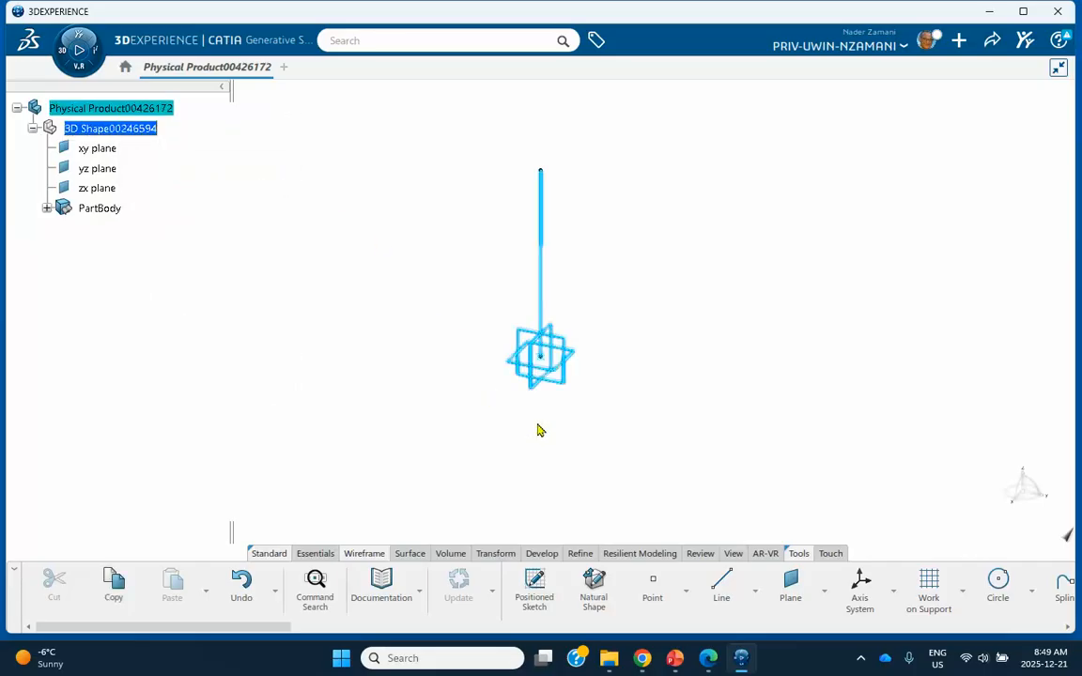
{"action": "left_click", "coordinate": [612, 447]}
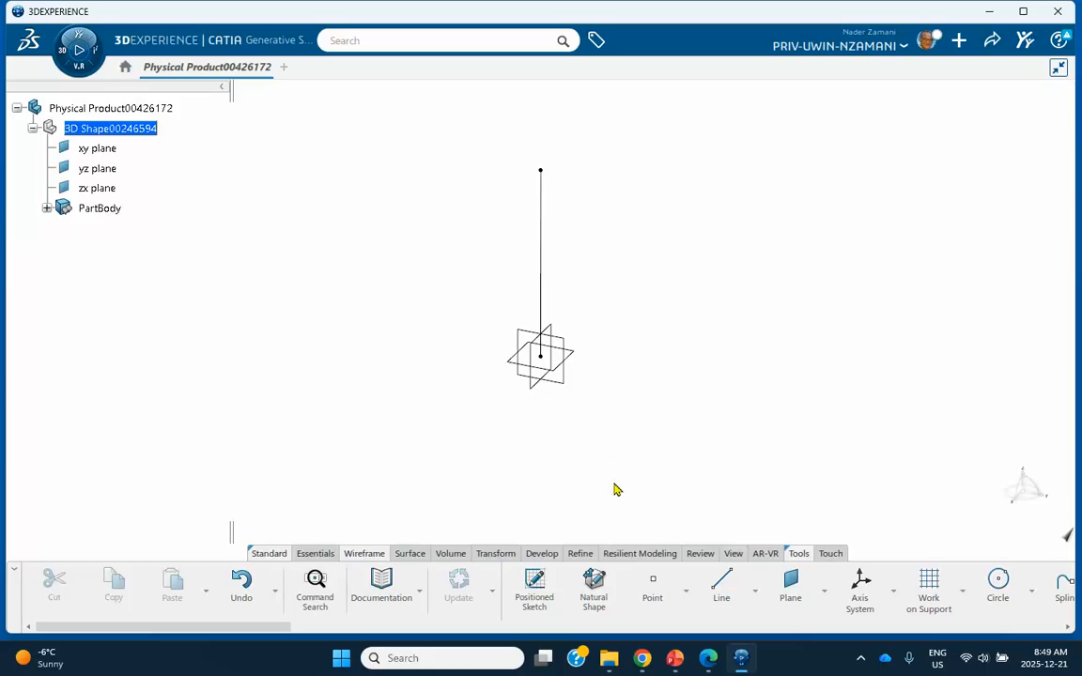
- Create one core material with only the simulation domain and no covering material
{"action": "left_click", "coordinate": [796, 555]}
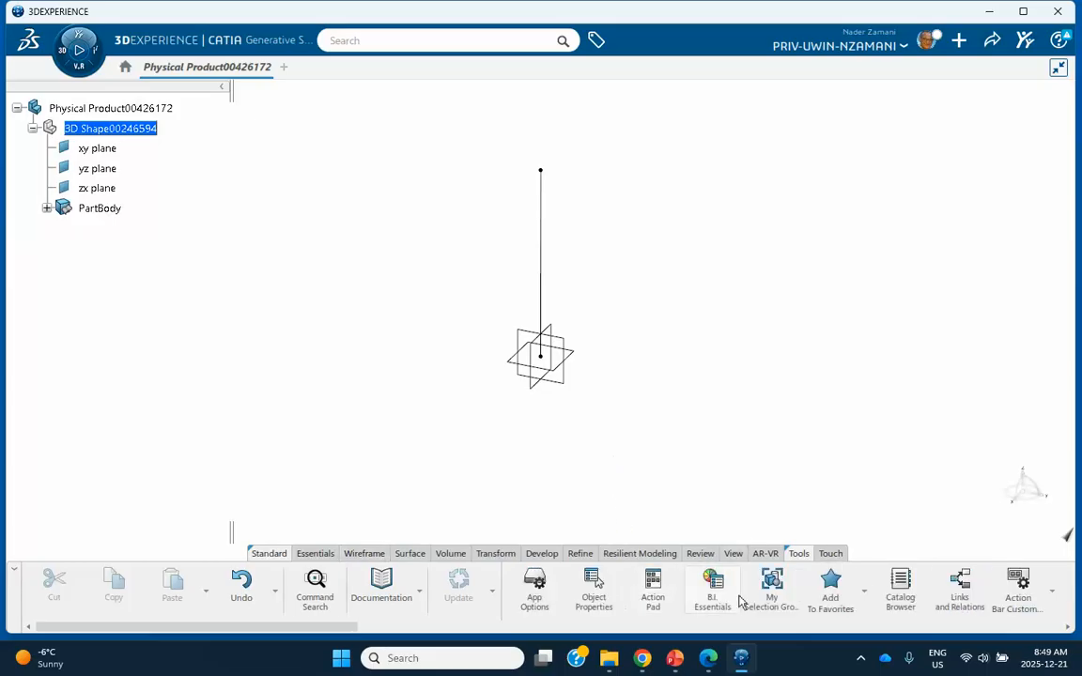
{"action": "scroll", "coordinate": [845, 597], "scroll_direction": "down", "scroll_amount": 3}
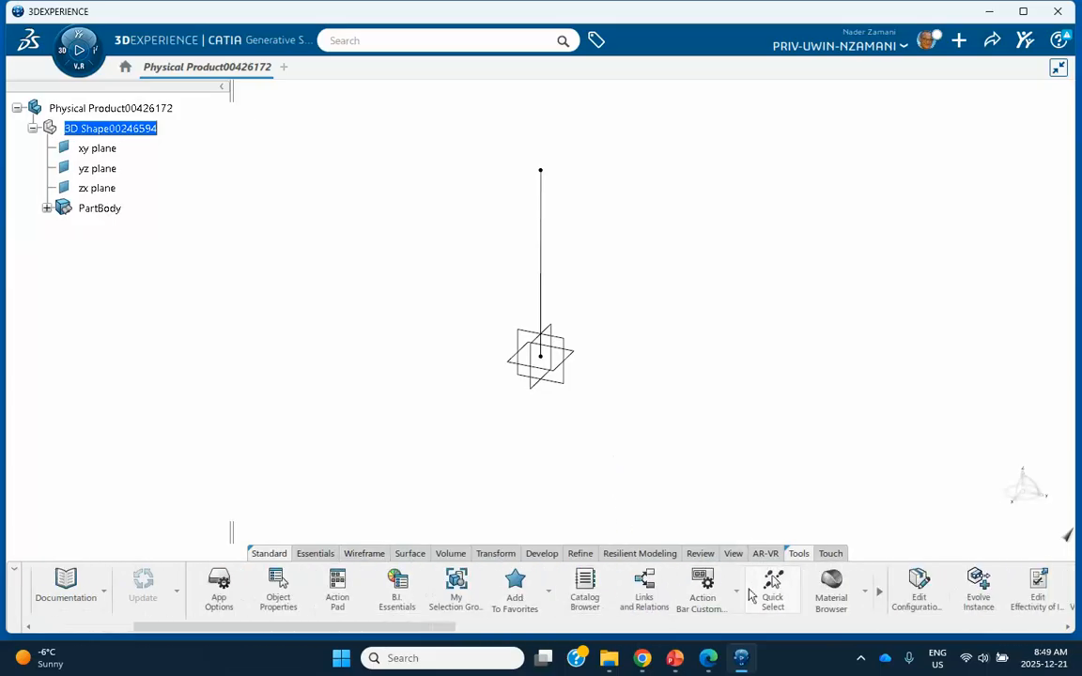
{"action": "left_click", "coordinate": [866, 595]}
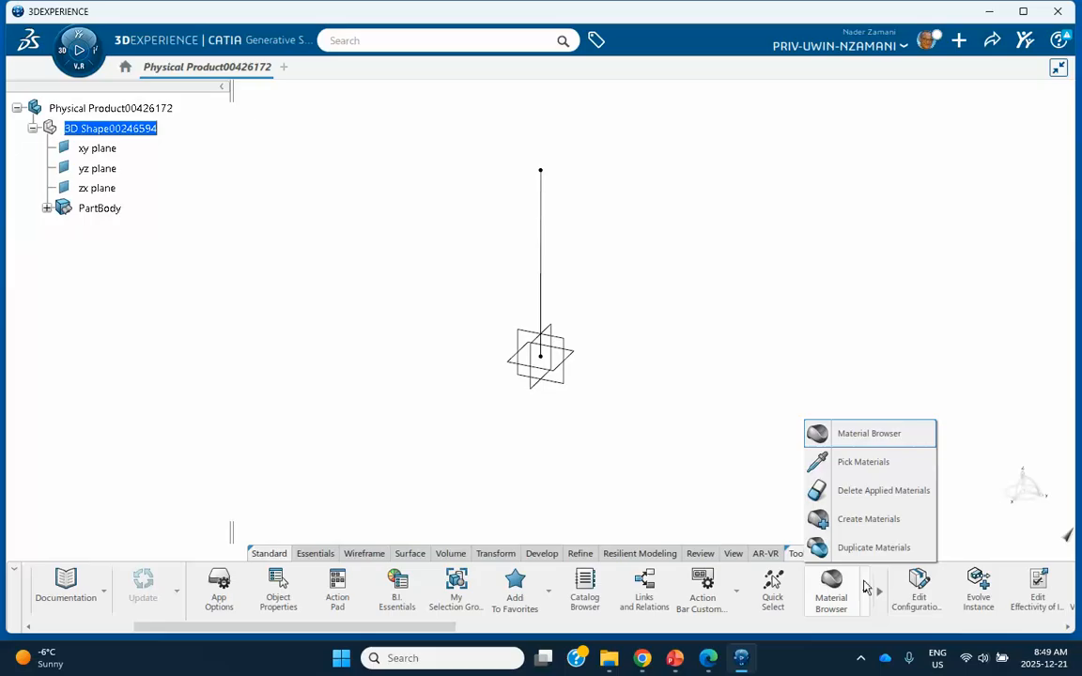
{"action": "left_click", "coordinate": [849, 522]}
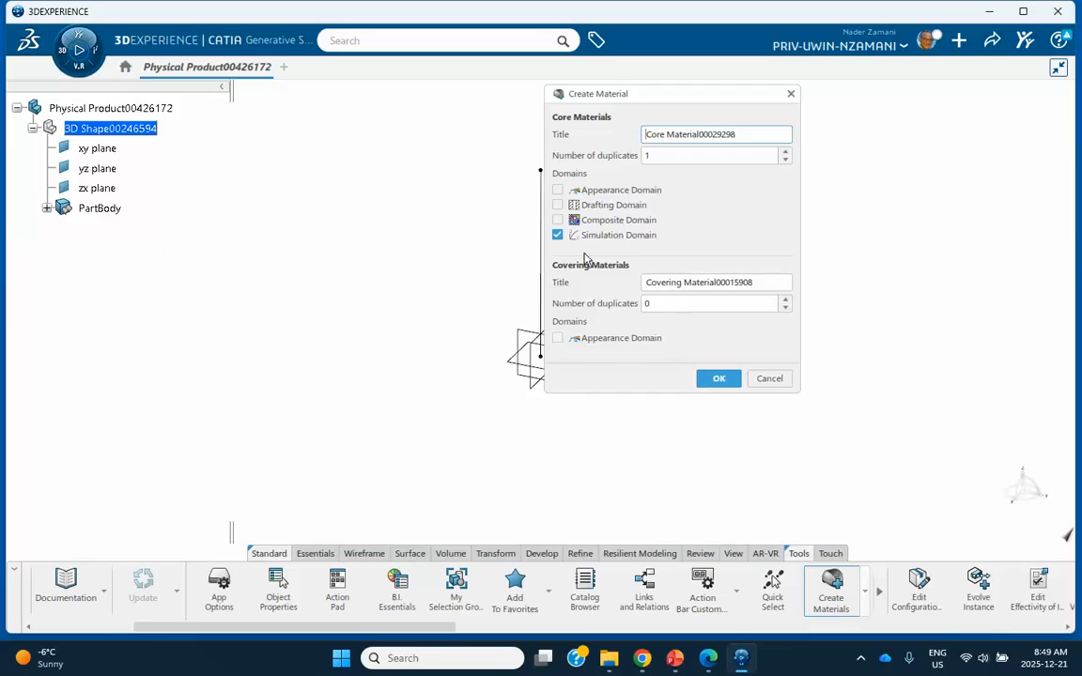
{"action": "left_click", "coordinate": [716, 379]}
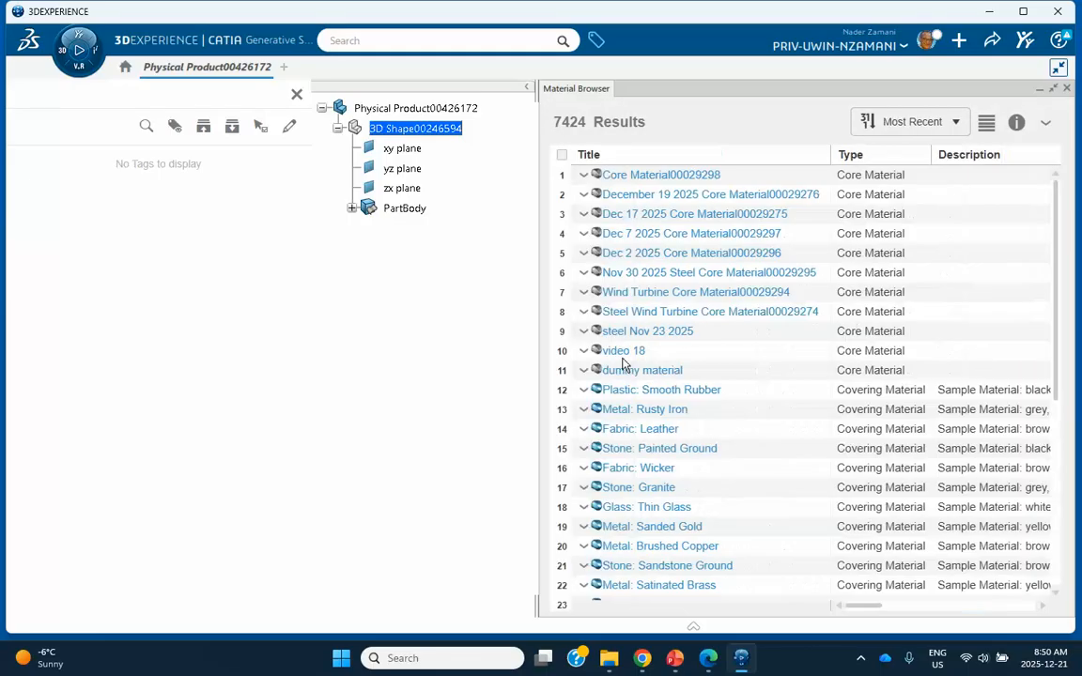
- Apply the newly created core material to the root physical product and close the Material Browser
{"action": "left_click", "coordinate": [586, 179]}
{"action": "right_click", "coordinate": [587, 179]}
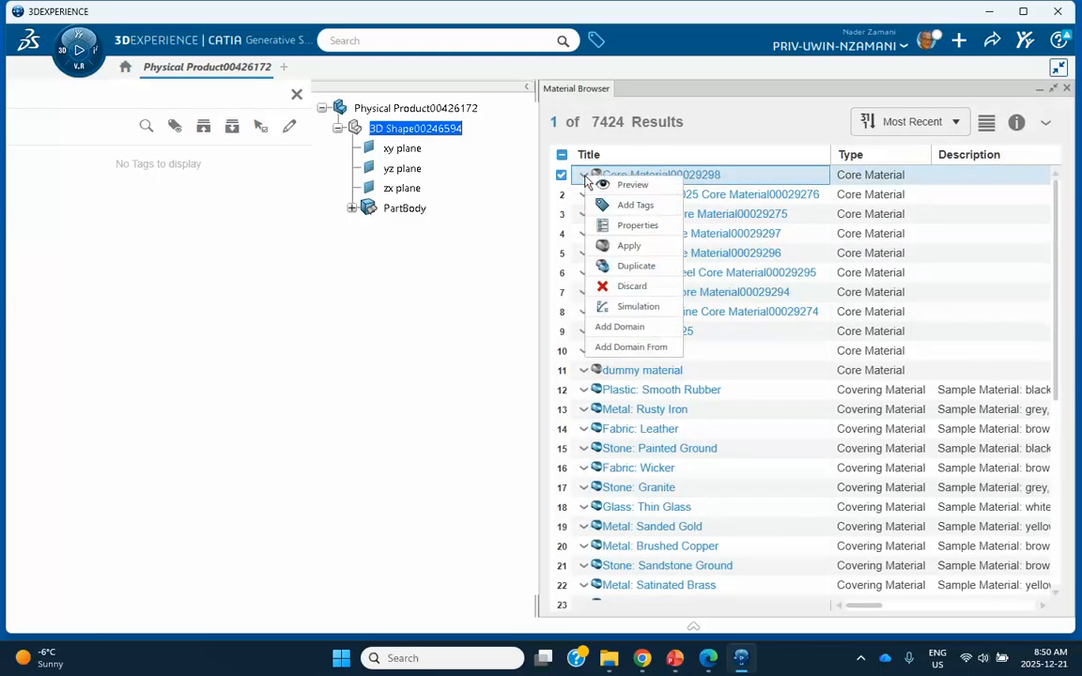
{"action": "left_click", "coordinate": [625, 246]}
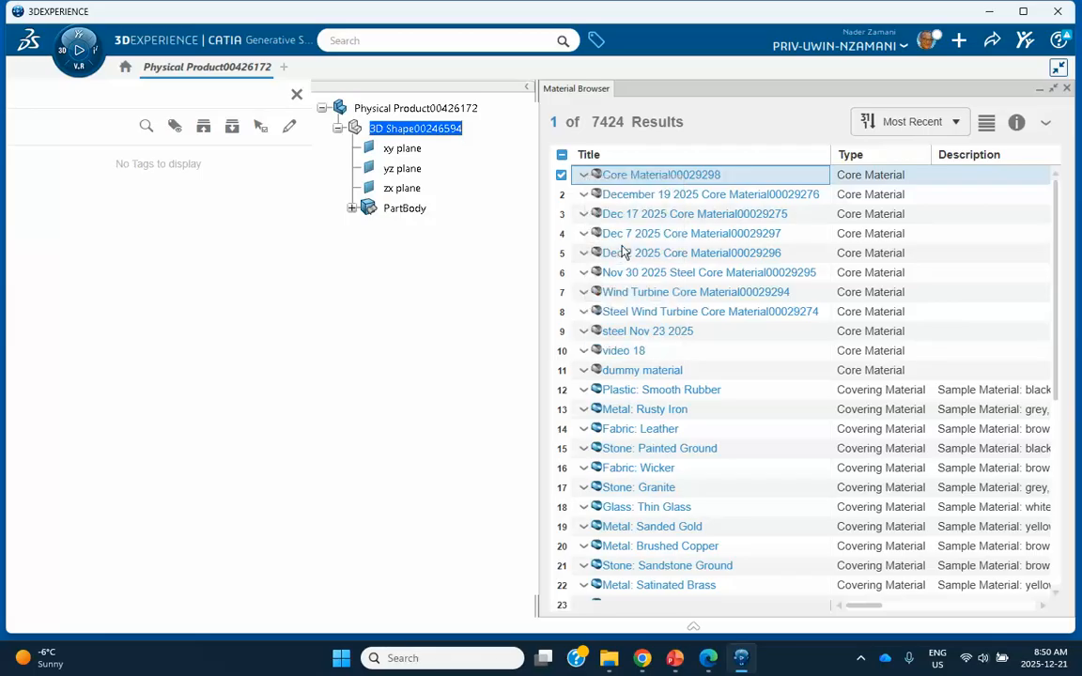
{"action": "left_click", "coordinate": [396, 106]}
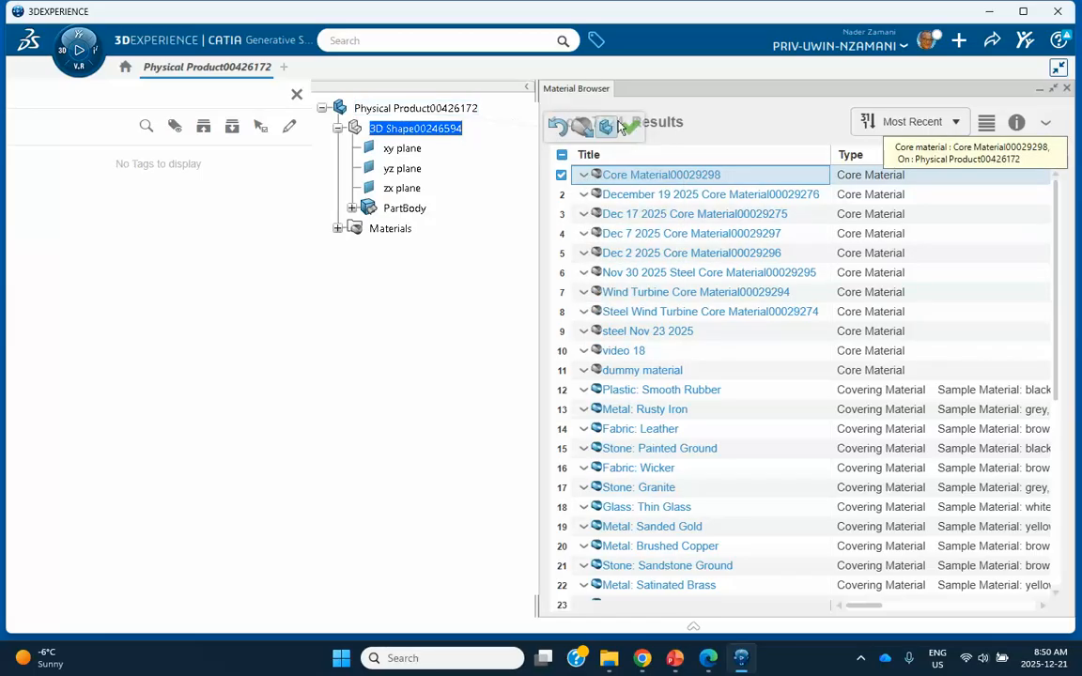
{"action": "left_click", "coordinate": [1069, 89]}
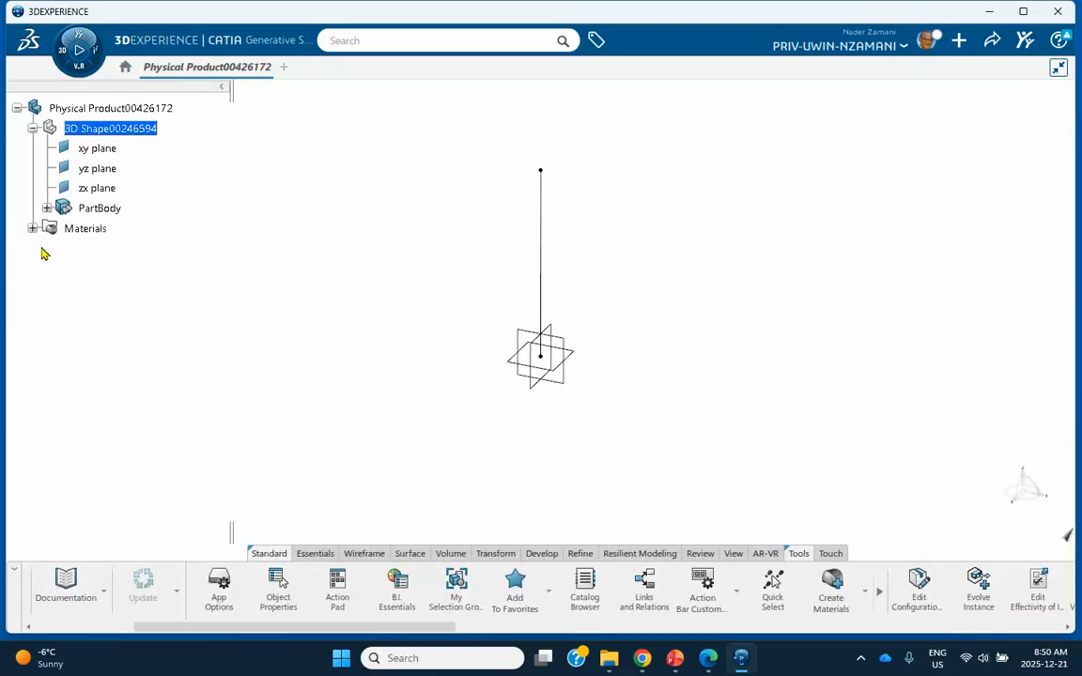
- Open the core material's simulation domain definition and add the Elastic behavior from the Abaqus Multiphysics mechanical elasticity options
{"action": "left_click", "coordinate": [32, 229]}
{"action": "left_click", "coordinate": [46, 248]}
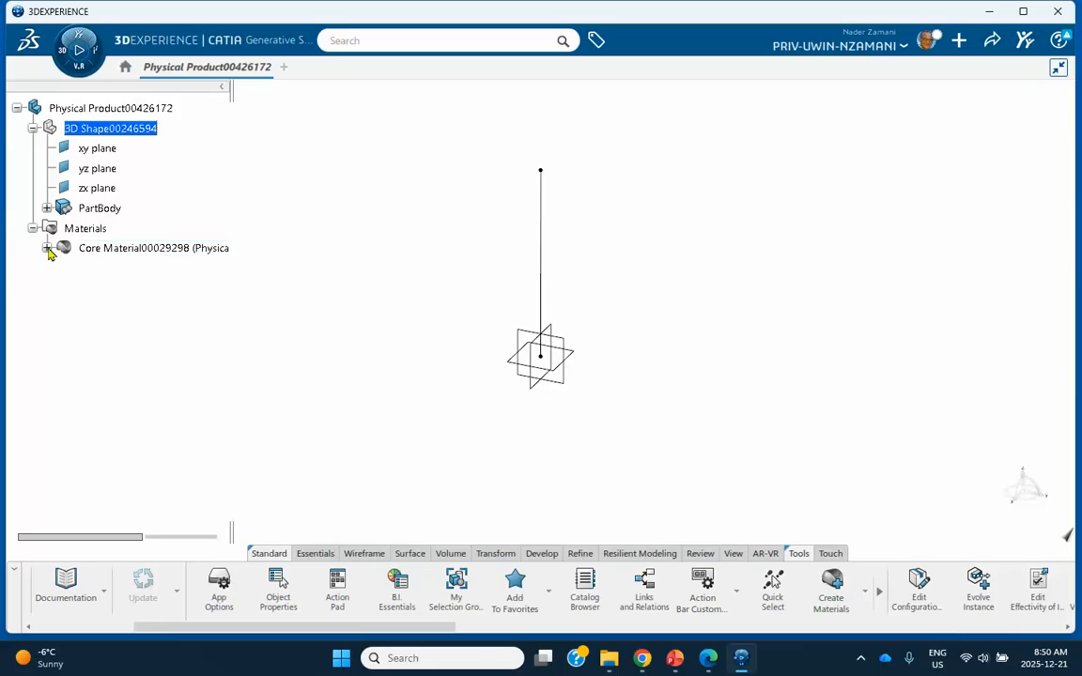
{"action": "left_click", "coordinate": [136, 271]}
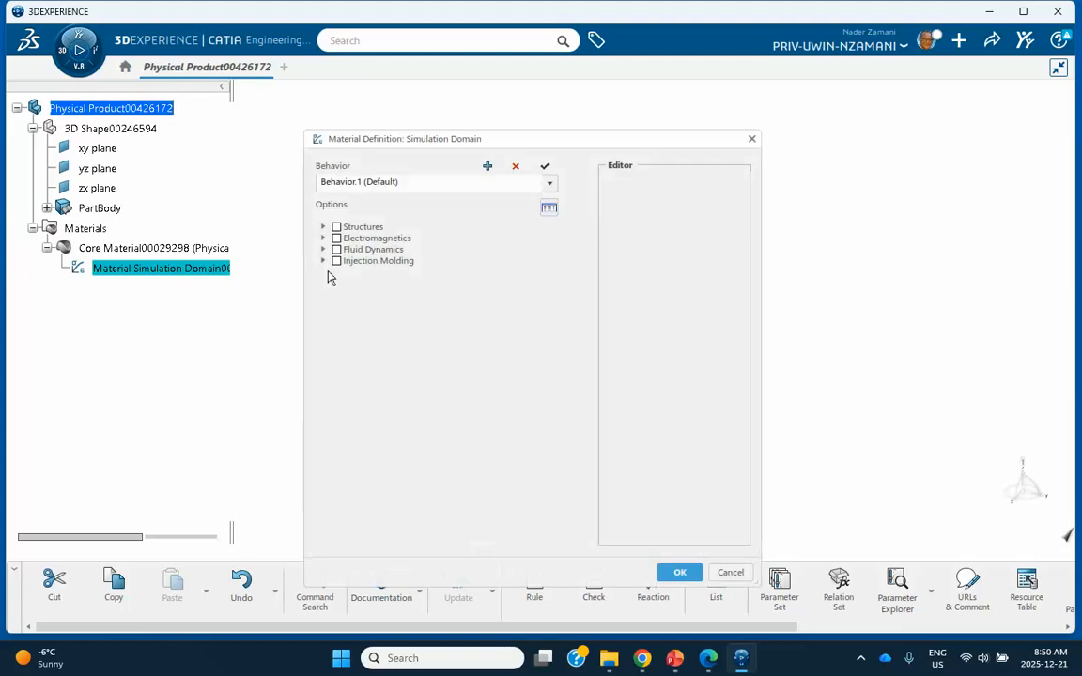
{"action": "left_click", "coordinate": [323, 228]}
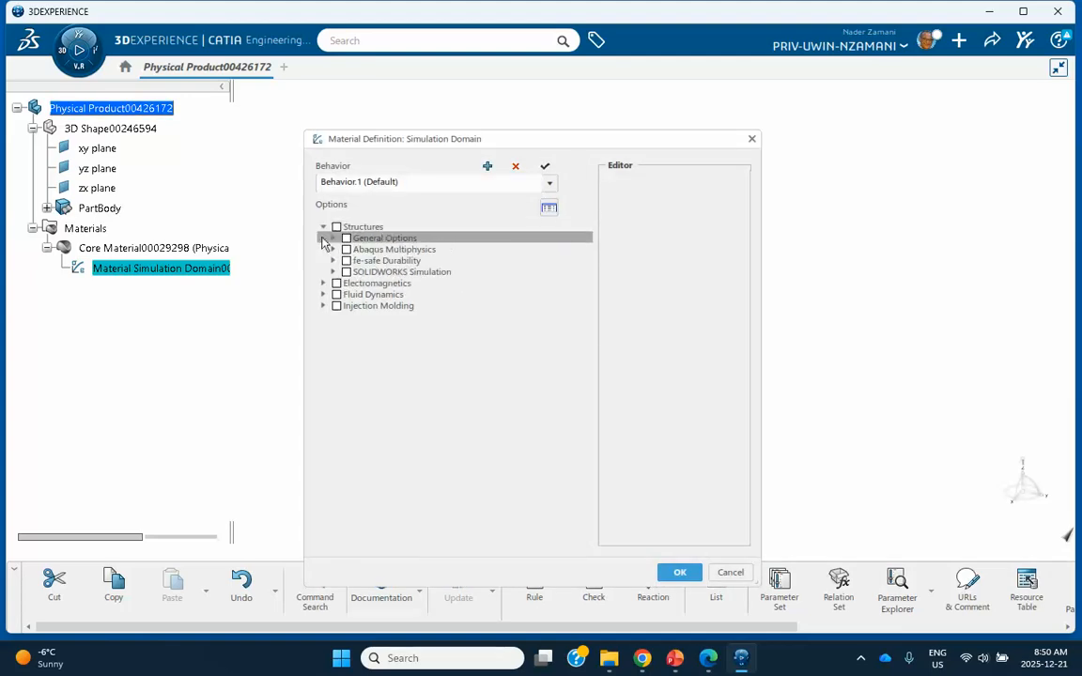
{"action": "left_click", "coordinate": [323, 284]}
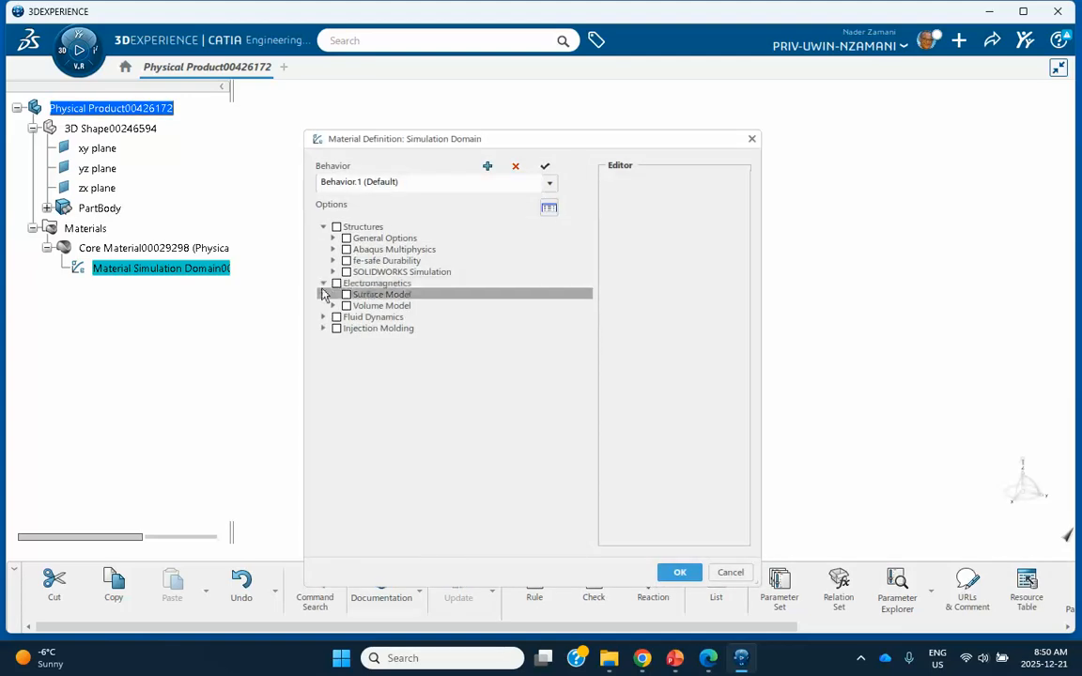
{"action": "left_click", "coordinate": [323, 283]}
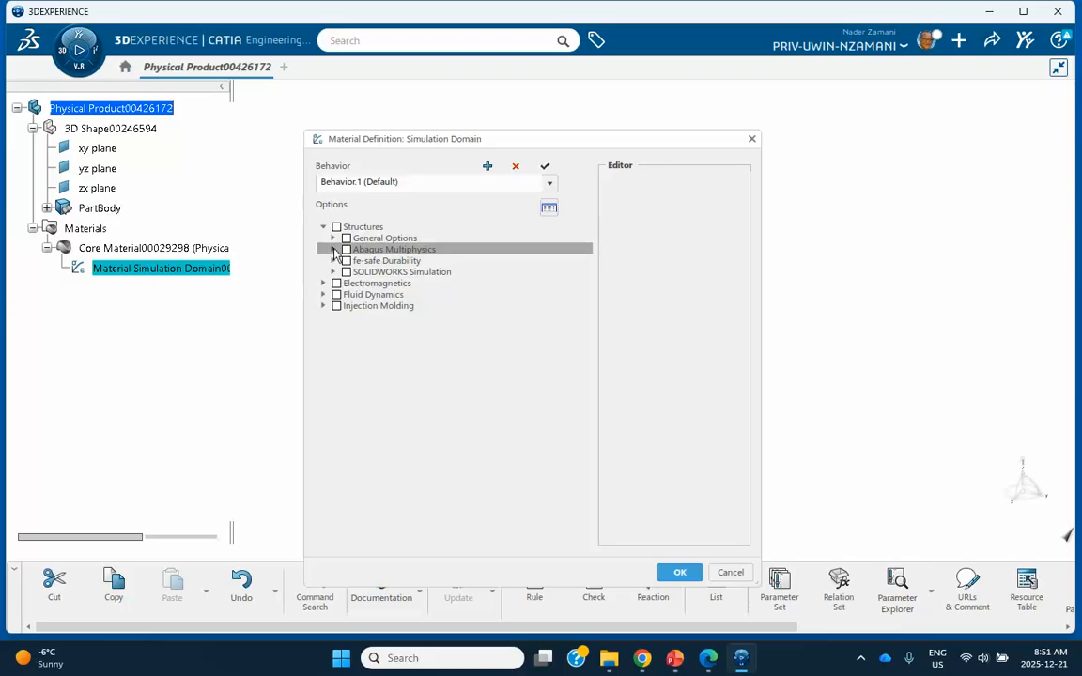
{"action": "left_click", "coordinate": [334, 250]}
{"action": "left_click", "coordinate": [344, 261]}
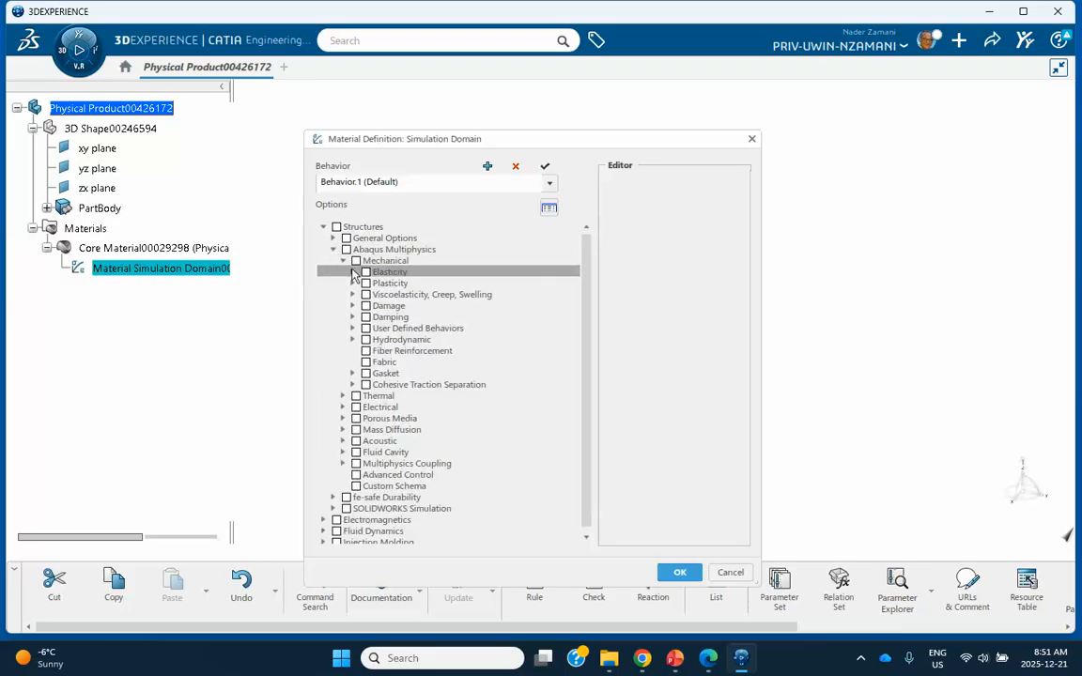
{"action": "left_click", "coordinate": [354, 273]}
{"action": "left_click", "coordinate": [376, 283]}
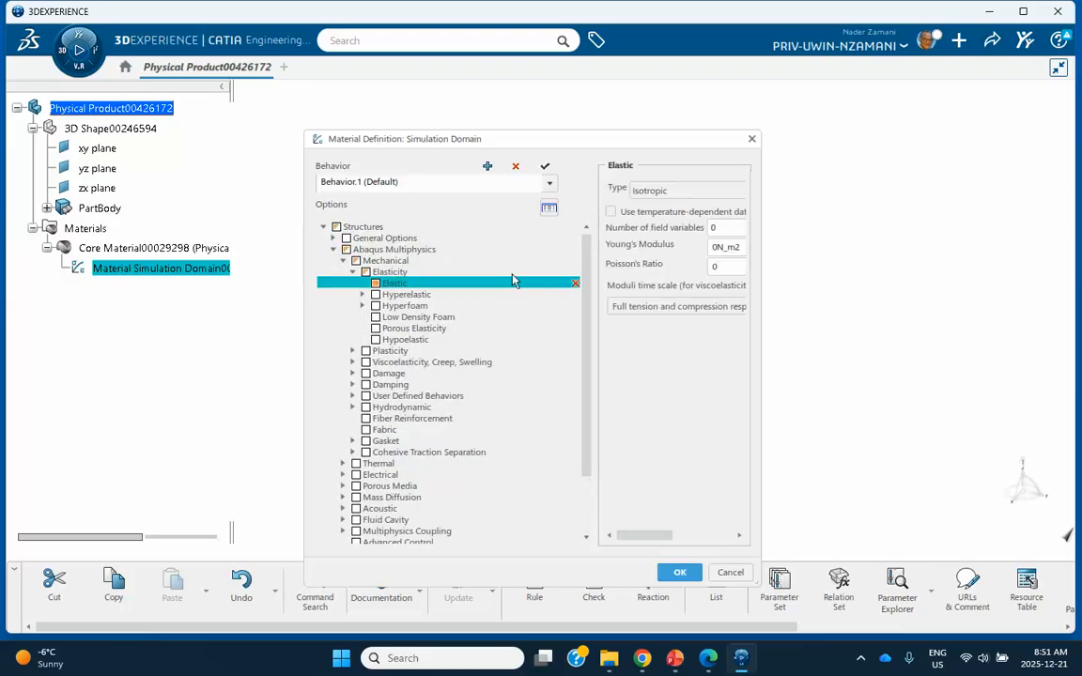
- Set the isotropic elastic Young's Modulus to 210GPa and Poisson's Ratio to 0.3, and accept the material definition
{"action": "left_click_drag", "start_coordinate": [759, 222], "coordinate": [853, 222]}
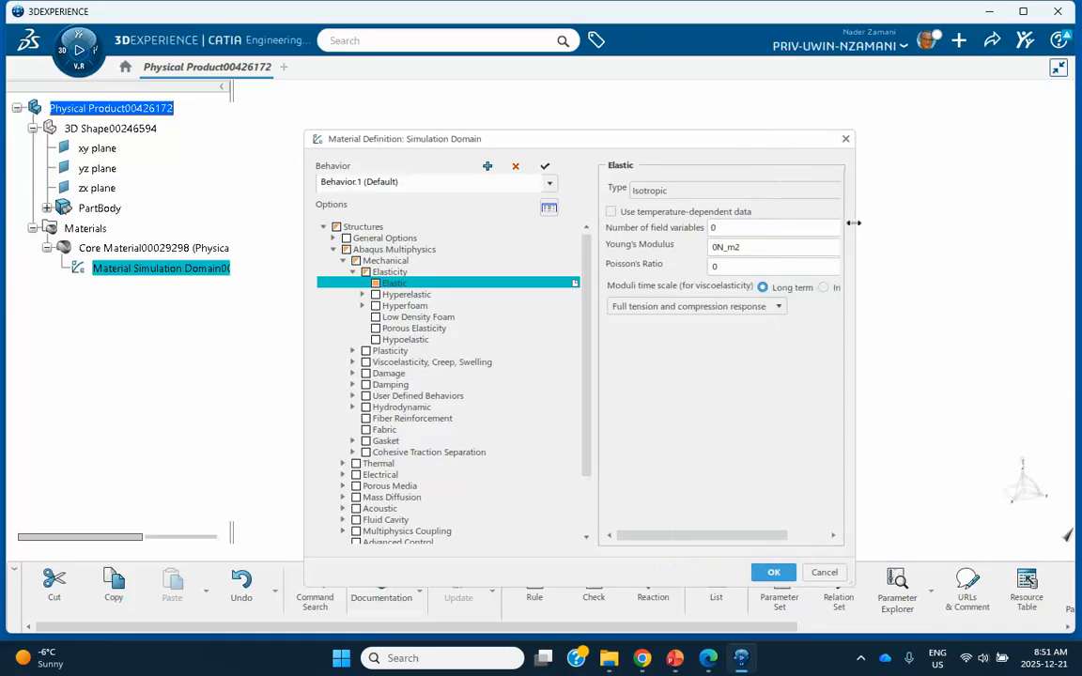
{"action": "type", "text": "2"}
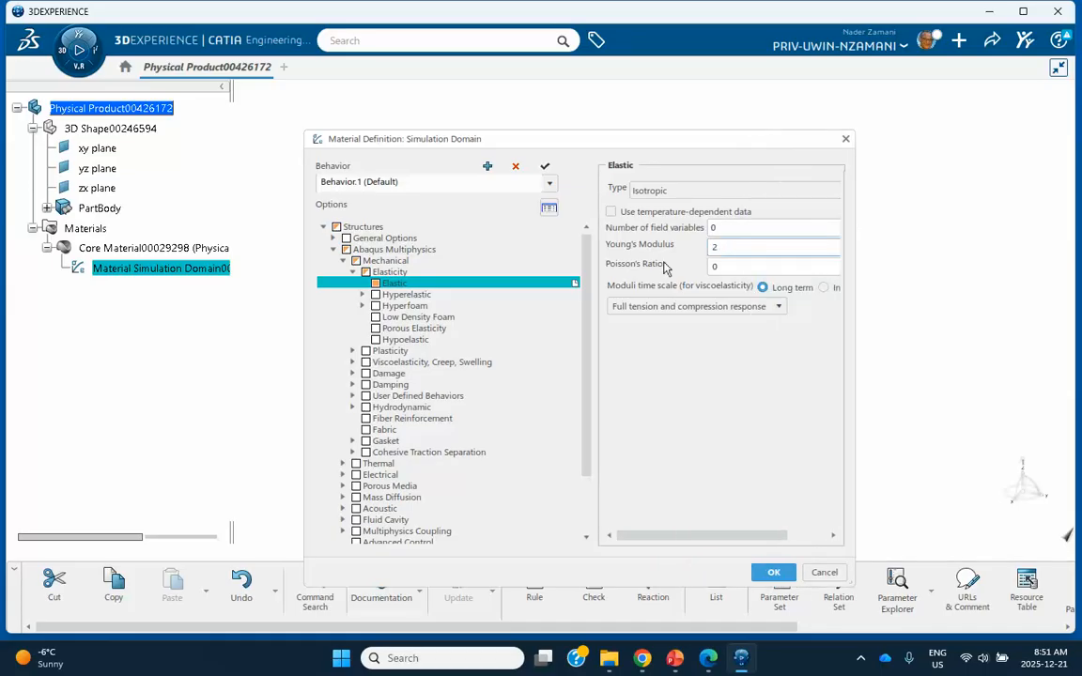
{"action": "type", "text": "10GPa"}
{"action": "key", "text": "Tab"}
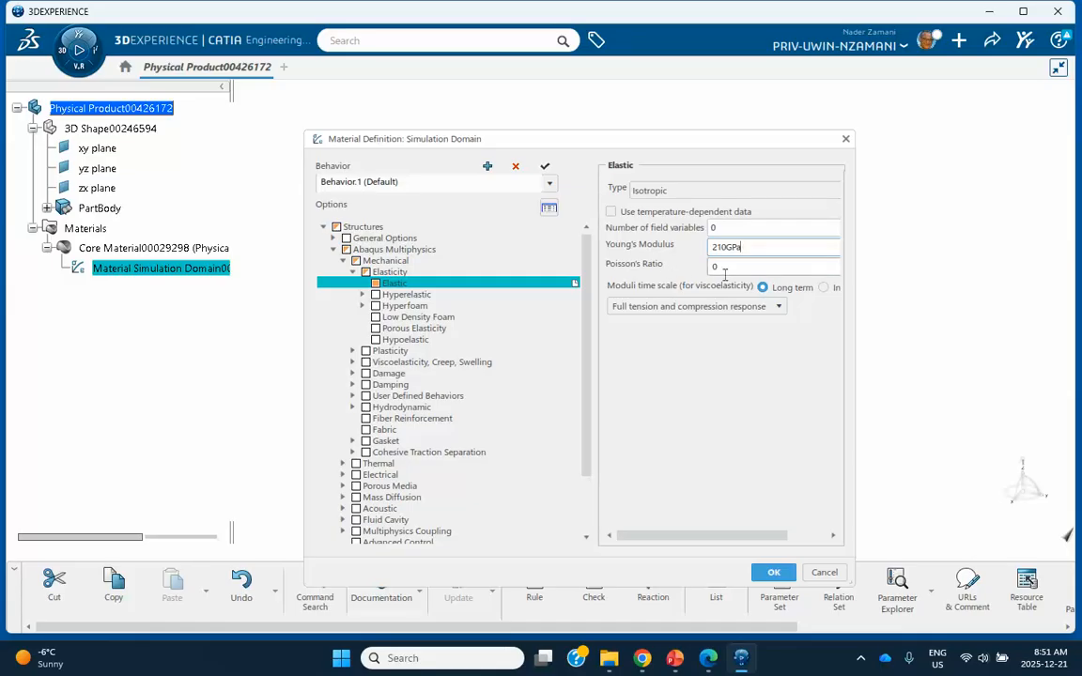
{"action": "type", "text": ".3"}
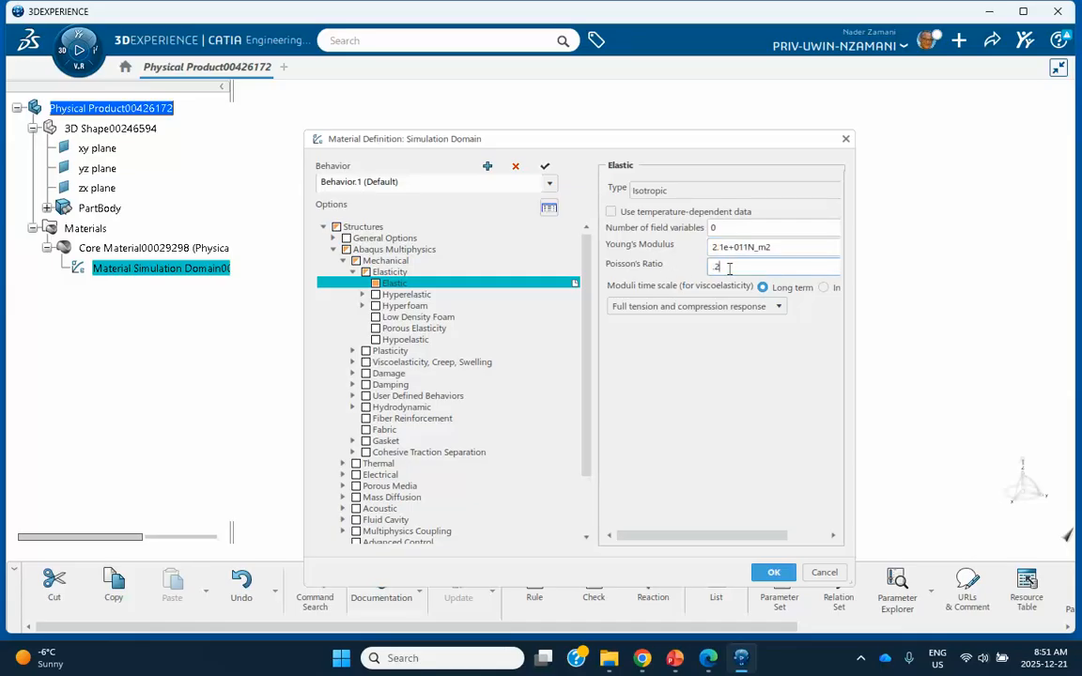
{"action": "key", "text": "BackSpace"}
{"action": "type", "text": "3"}
{"action": "left_click", "coordinate": [771, 572]}
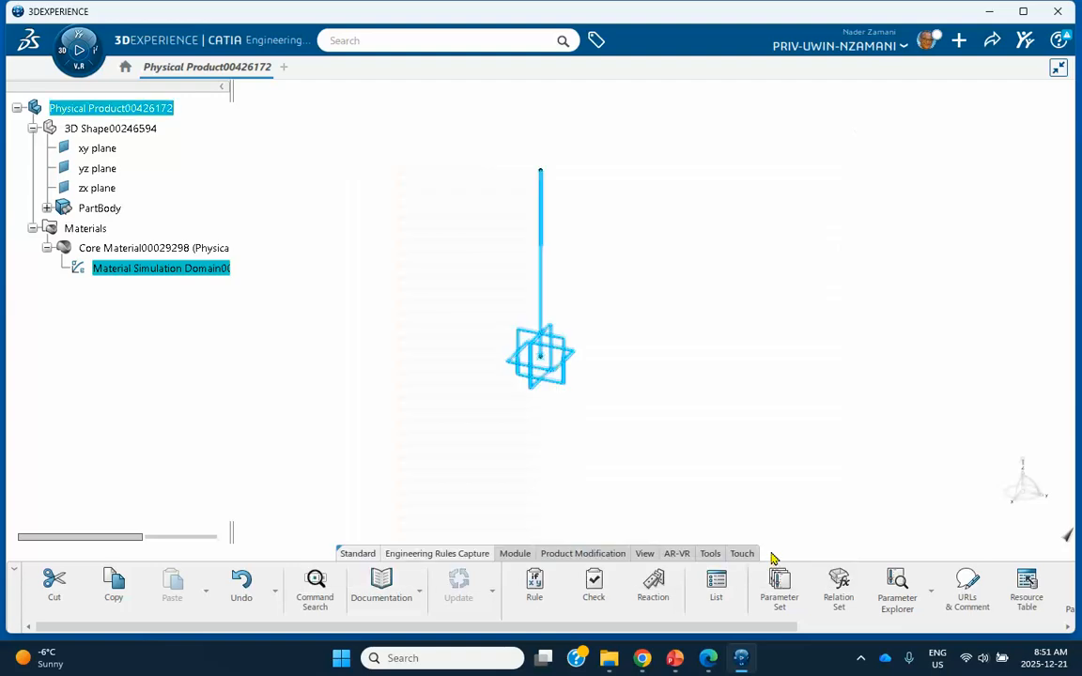
{"action": "left_click", "coordinate": [650, 440]}
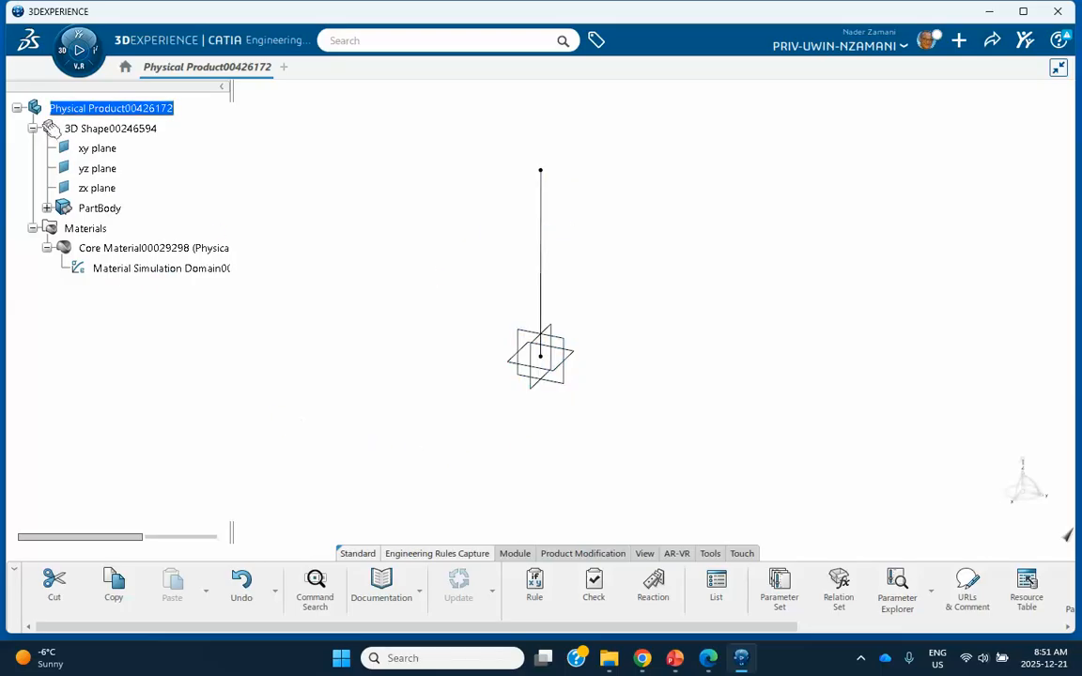
- Switch to the Structural Model Creation app and create an Empty FEM for the physical product
{"action": "left_click", "coordinate": [62, 54]}
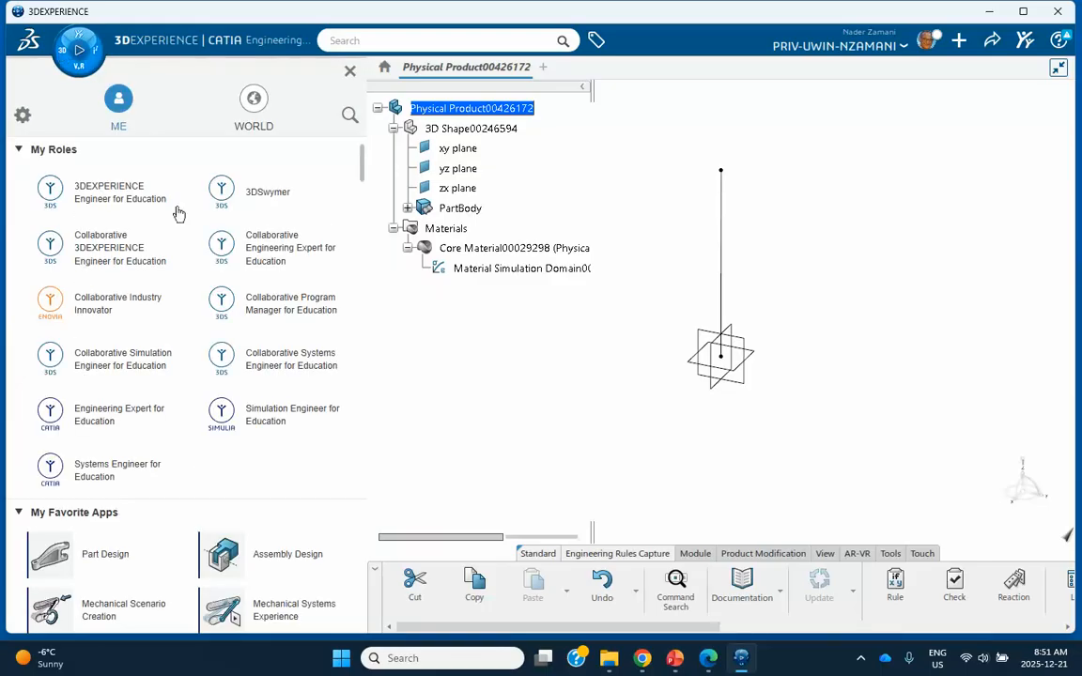
{"action": "scroll", "coordinate": [178, 215], "scroll_direction": "down", "scroll_amount": 2}
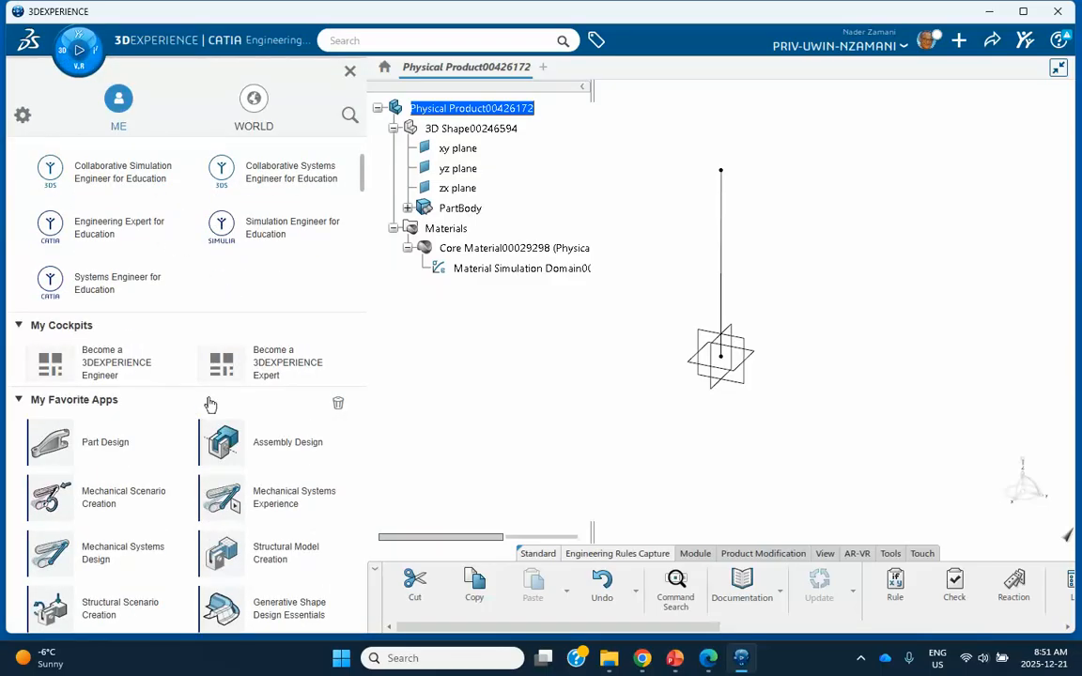
{"action": "scroll", "coordinate": [211, 403], "scroll_direction": "down", "scroll_amount": 2}
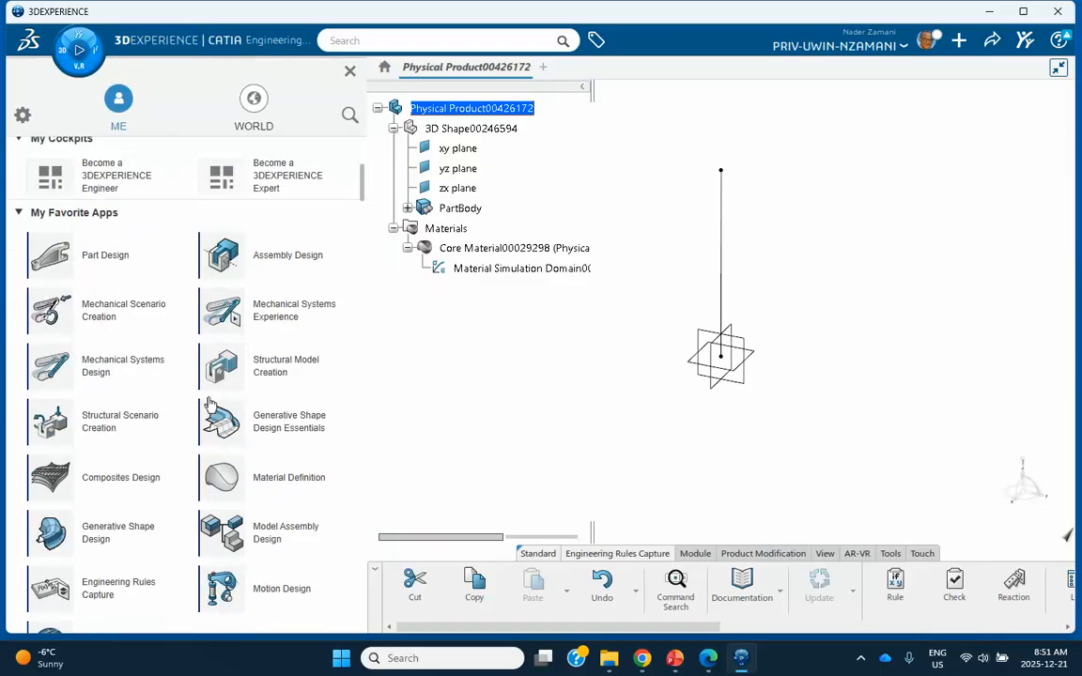
{"action": "left_click", "coordinate": [270, 373]}
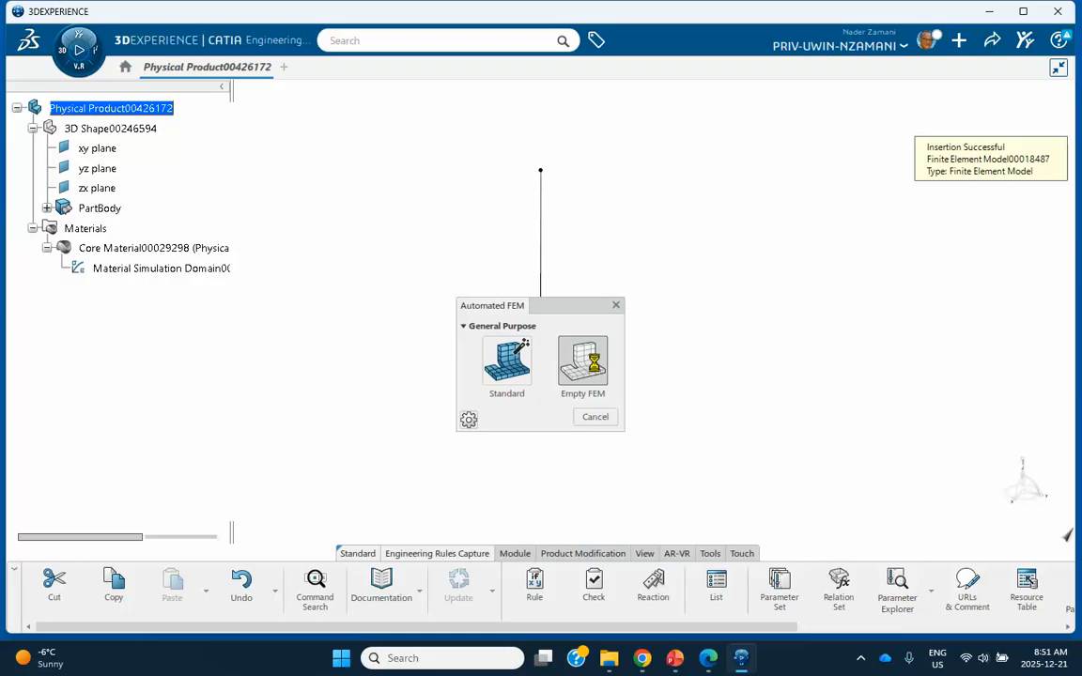
{"action": "left_click", "coordinate": [586, 365]}
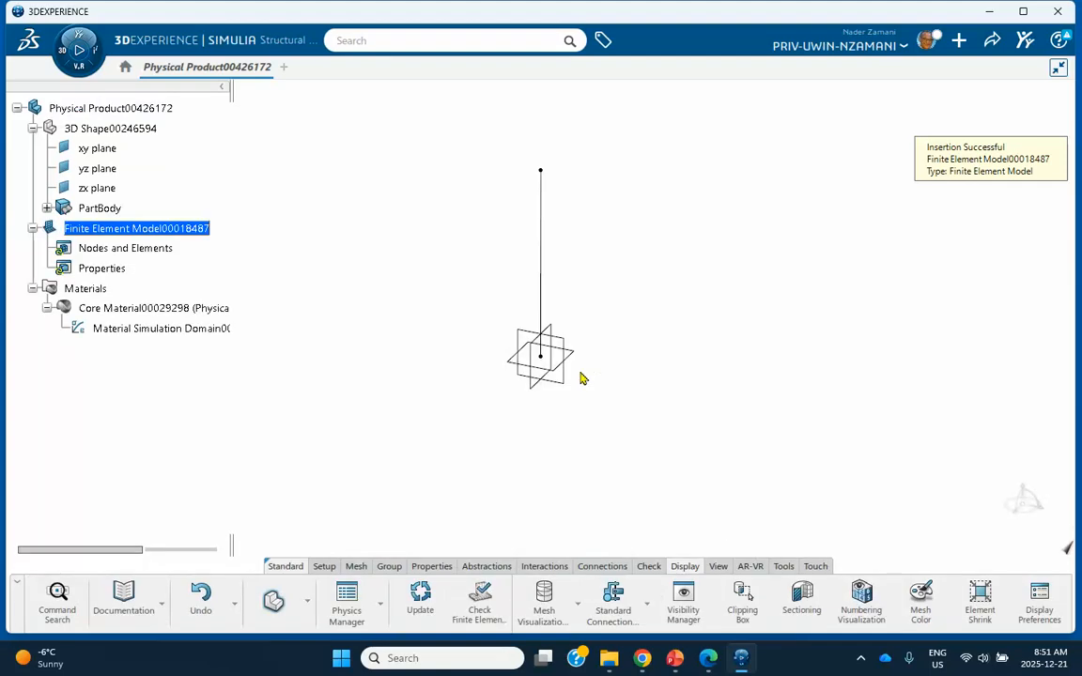
- Create a beam mesh on the vertical column line with first-order elements and a 5 mm mesh size
{"action": "left_click", "coordinate": [356, 567]}
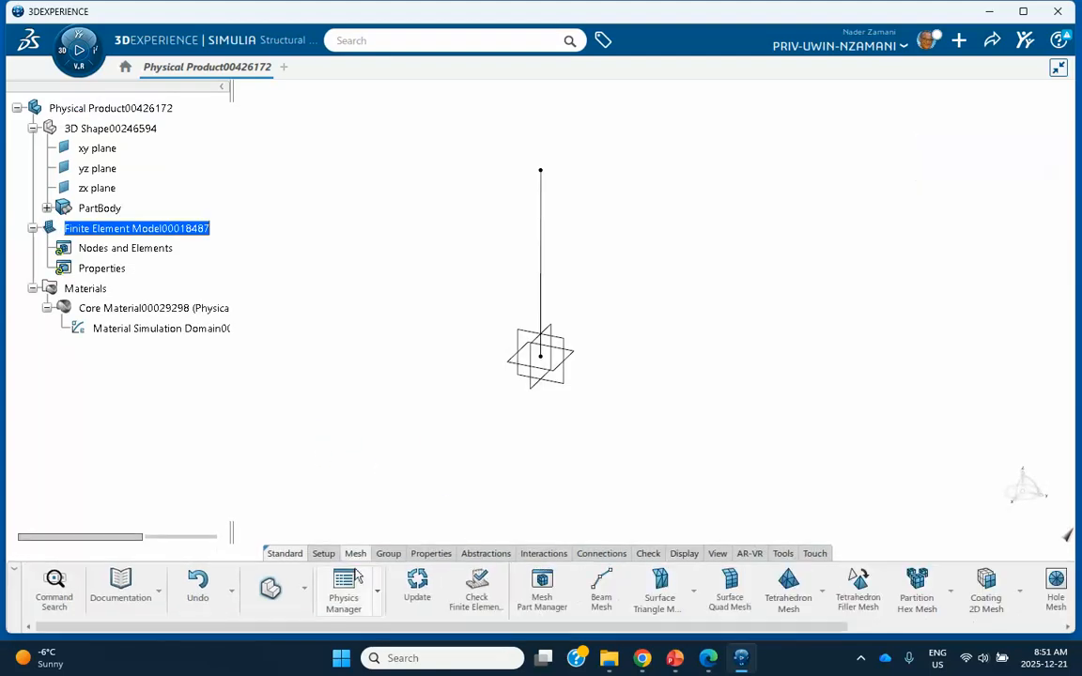
{"action": "left_click", "coordinate": [601, 590]}
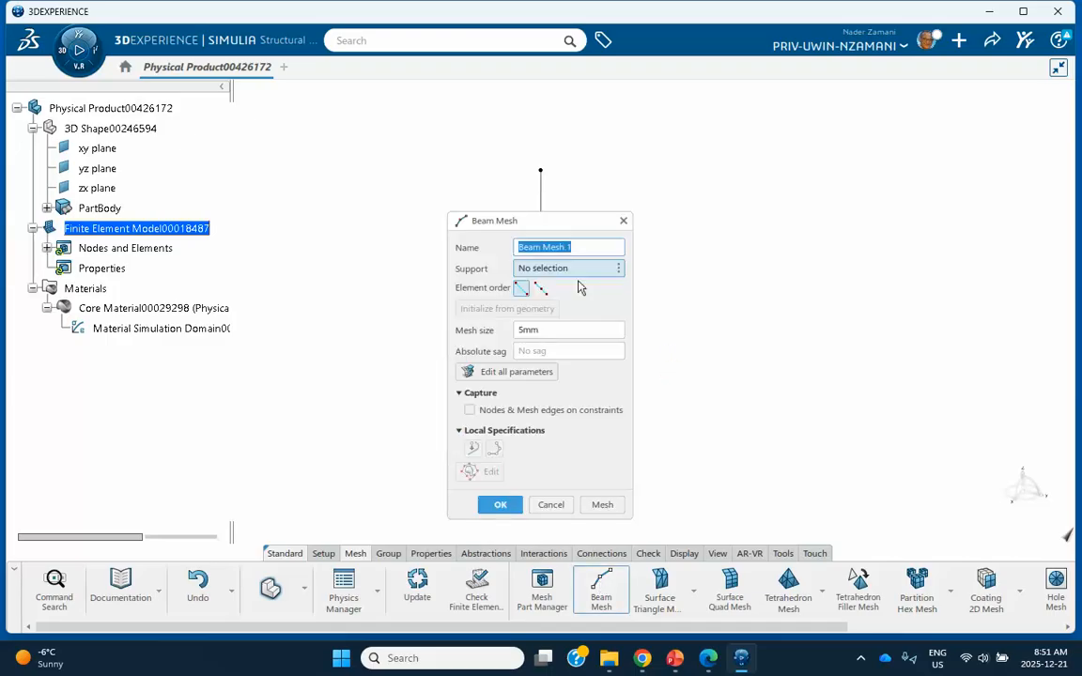
{"action": "left_click_drag", "start_coordinate": [451, 219], "coordinate": [637, 199]}
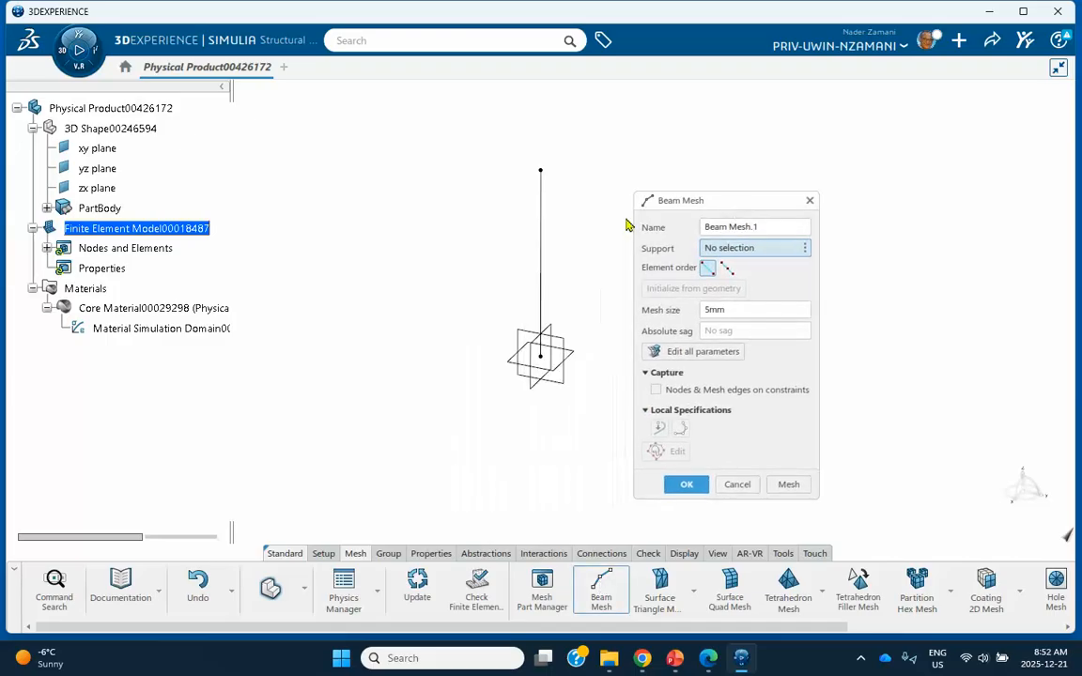
{"action": "left_click", "coordinate": [543, 239]}
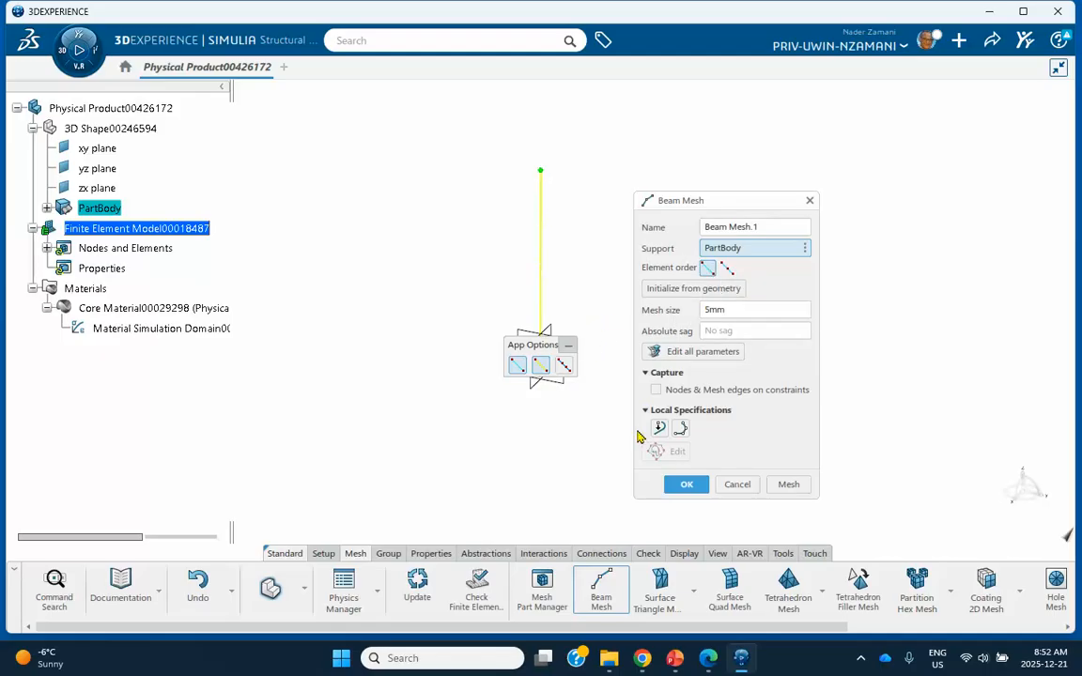
{"action": "left_click", "coordinate": [686, 485]}
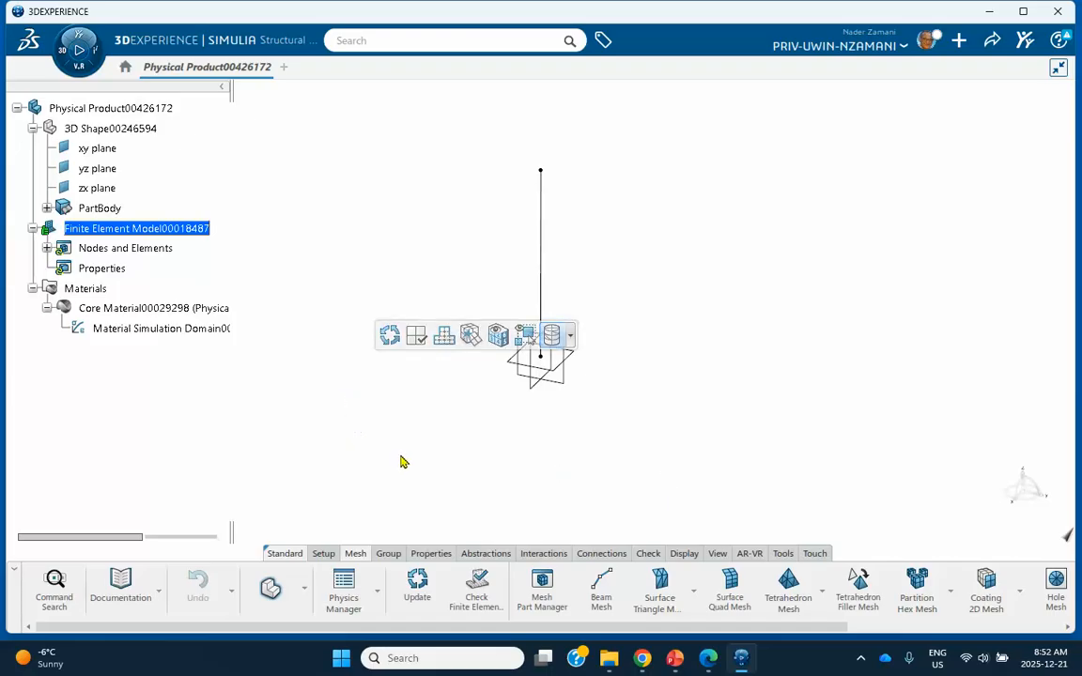
- Create a circular beam profile with a 5 mm radius and save the model
{"action": "left_click", "coordinate": [428, 554]}
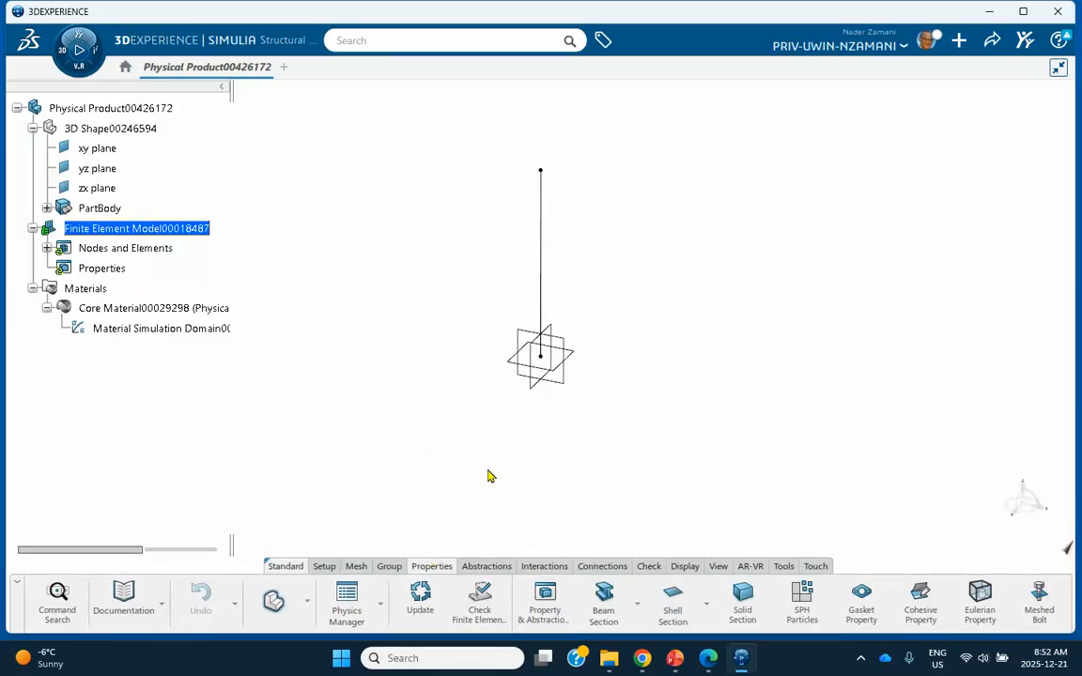
{"action": "left_click", "coordinate": [638, 604]}
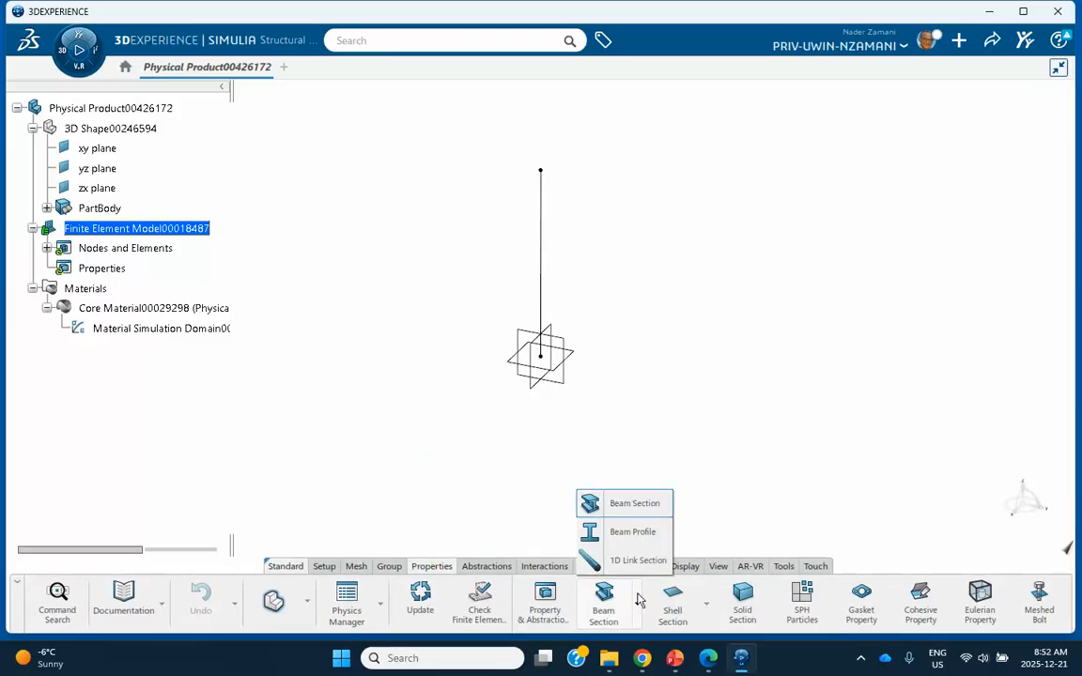
{"action": "left_click", "coordinate": [632, 533]}
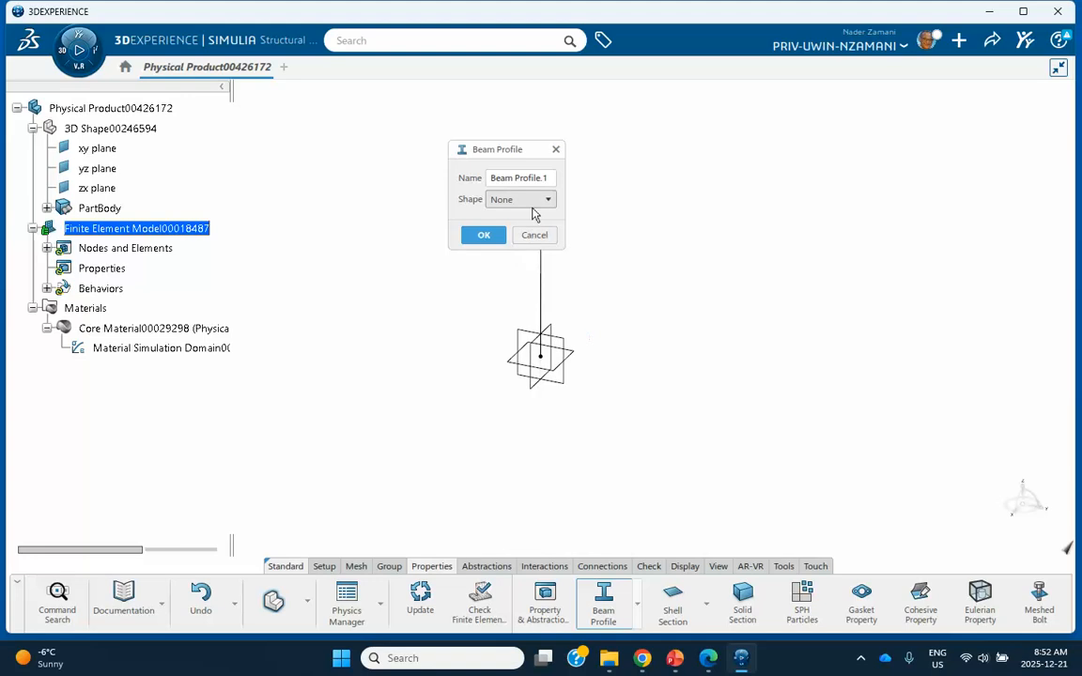
{"action": "left_click", "coordinate": [534, 200]}
{"action": "left_click", "coordinate": [507, 245]}
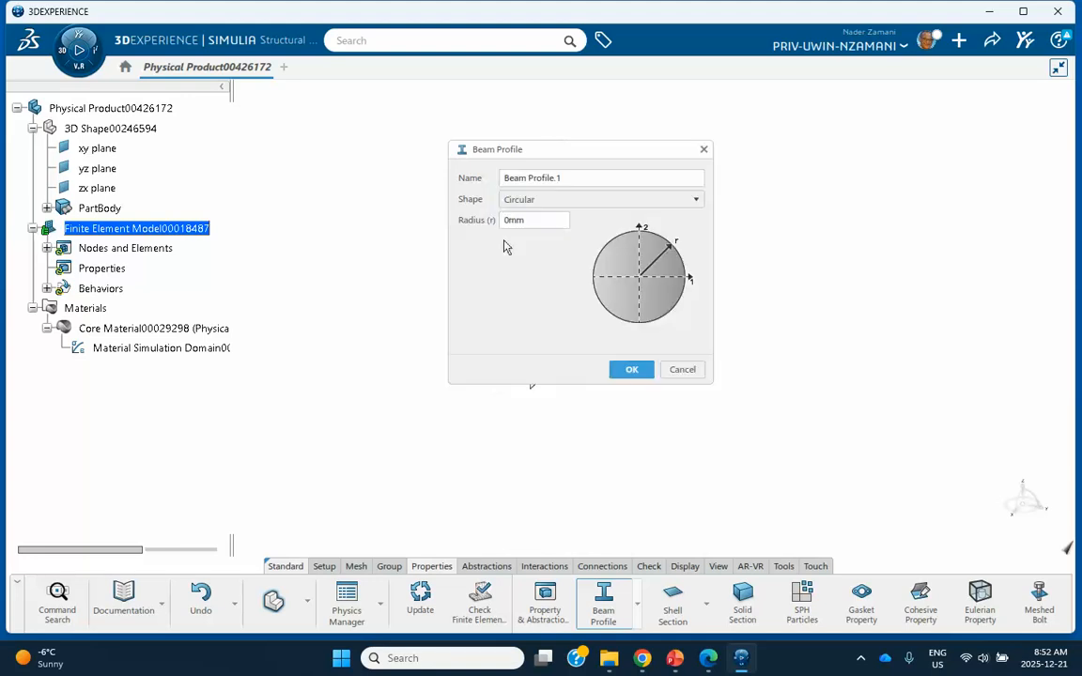
{"action": "left_click", "coordinate": [531, 220]}
{"action": "left_click_drag", "start_coordinate": [536, 220], "coordinate": [489, 220]}
{"action": "type", "text": "3"}
{"action": "key", "text": "BackSpace"}
{"action": "type", "text": "5"}
{"action": "left_click", "coordinate": [630, 369]}
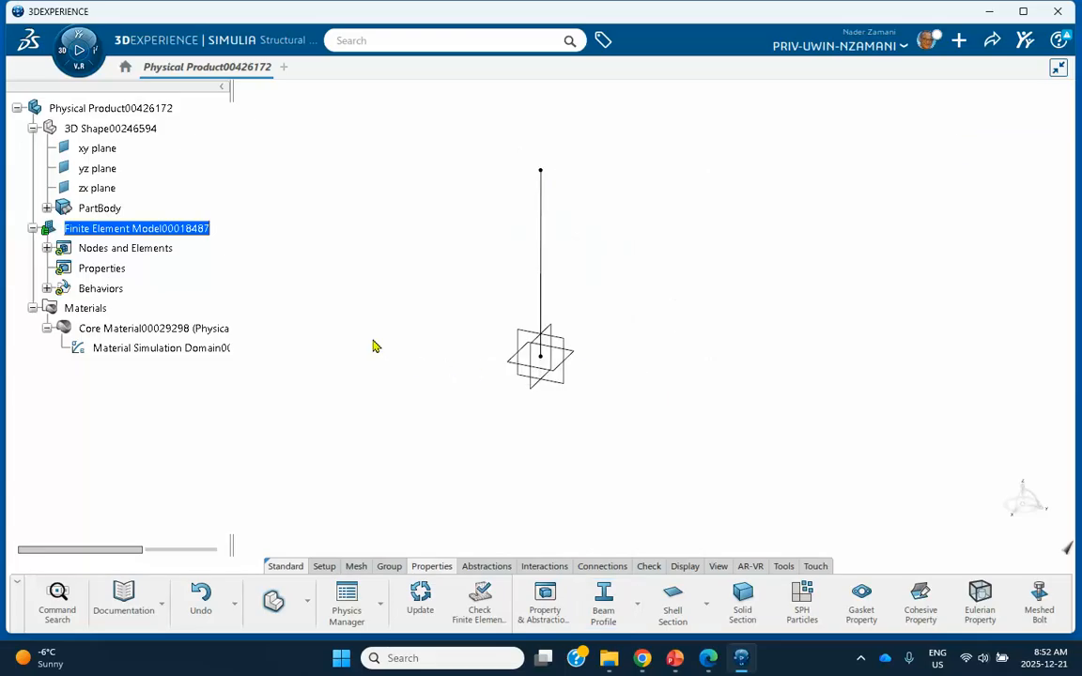
{"action": "key", "text": "ctrl+s"}
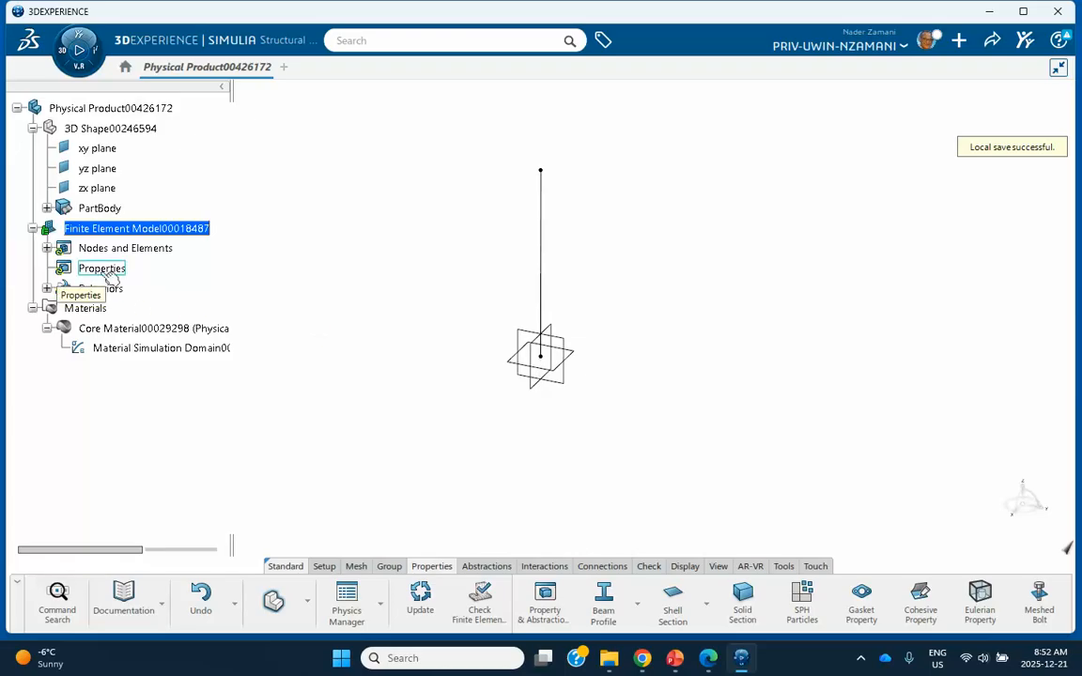
- Create a beam section on the column line using the circular Beam Profile.1 and the assigned core material
{"action": "left_click", "coordinate": [637, 605]}
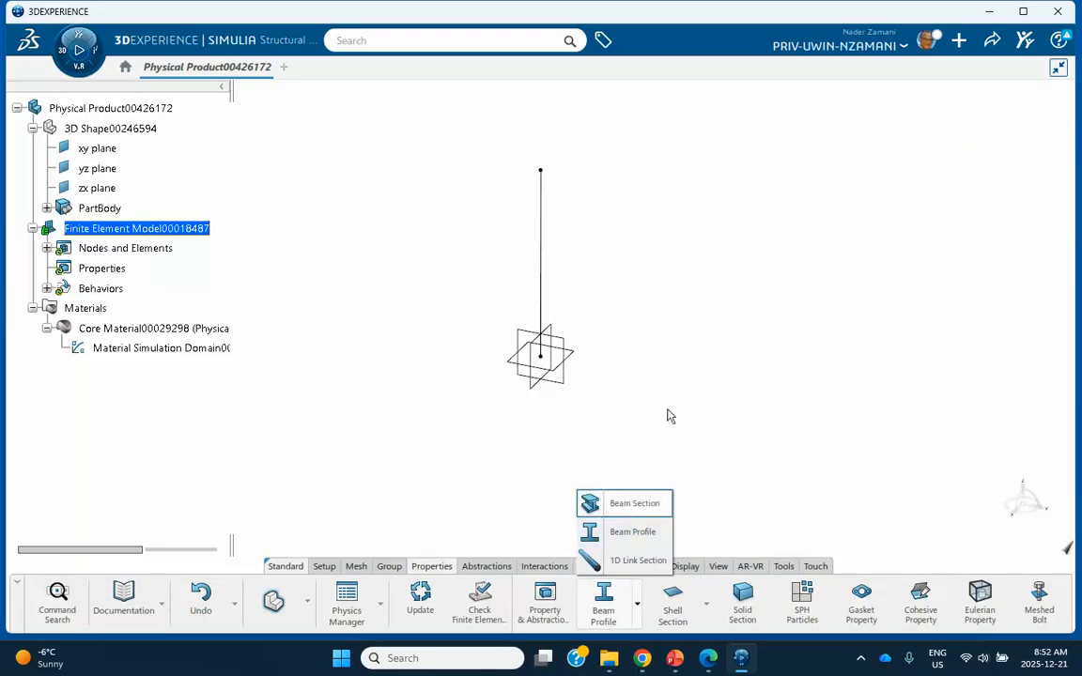
{"action": "left_click", "coordinate": [625, 503]}
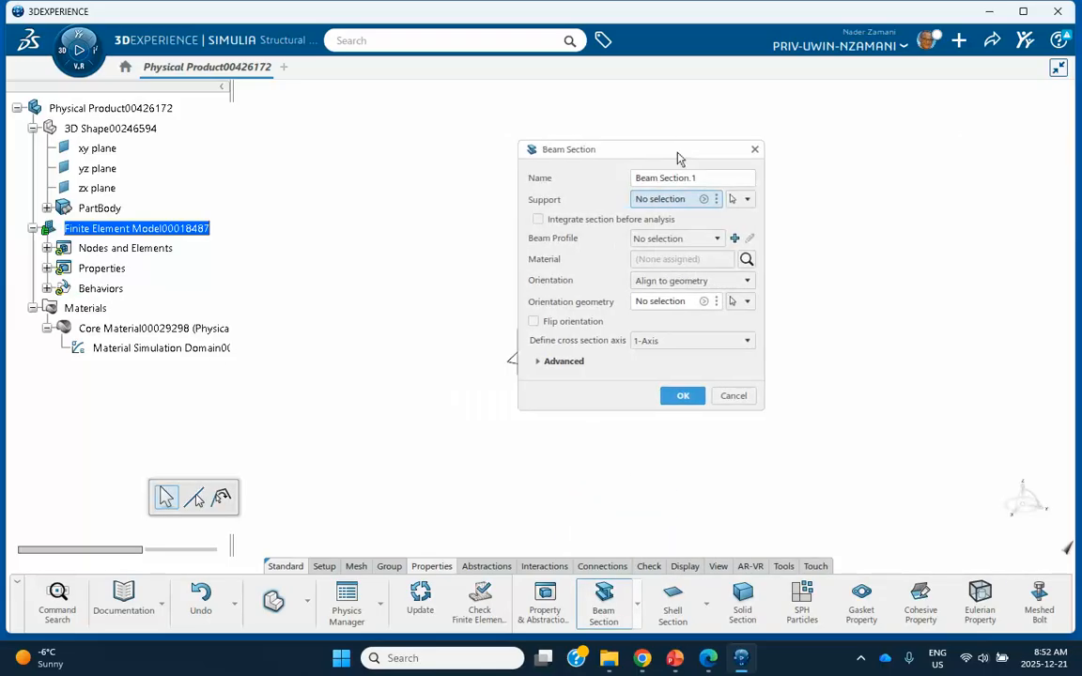
{"action": "left_click_drag", "start_coordinate": [680, 160], "coordinate": [832, 155]}
{"action": "left_click", "coordinate": [549, 259]}
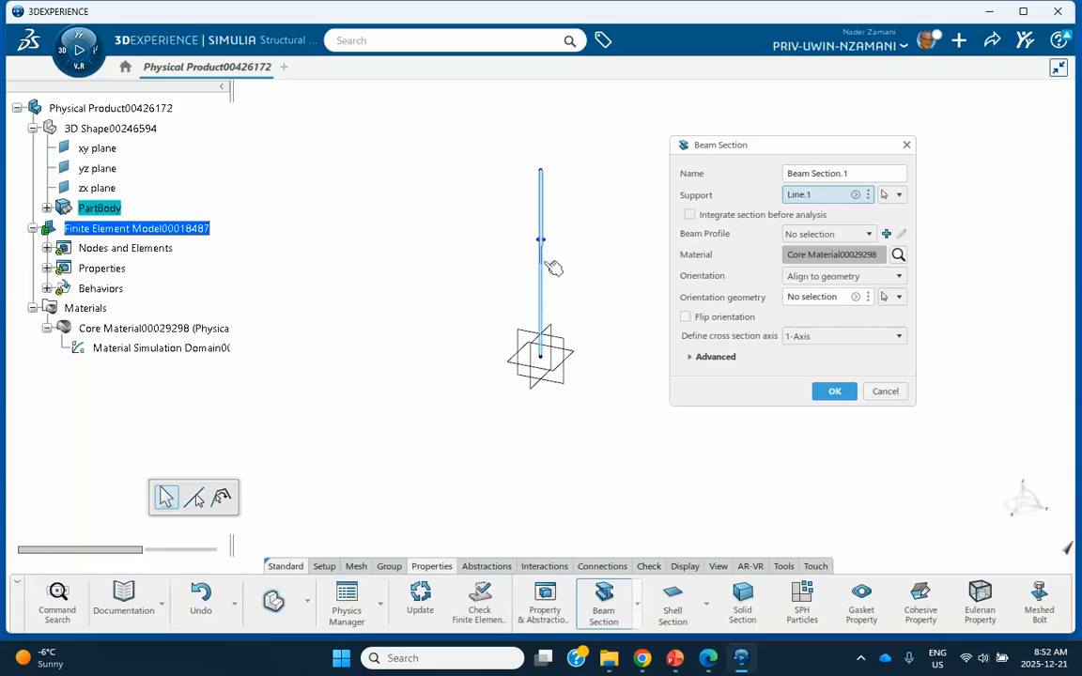
{"action": "left_click", "coordinate": [869, 236]}
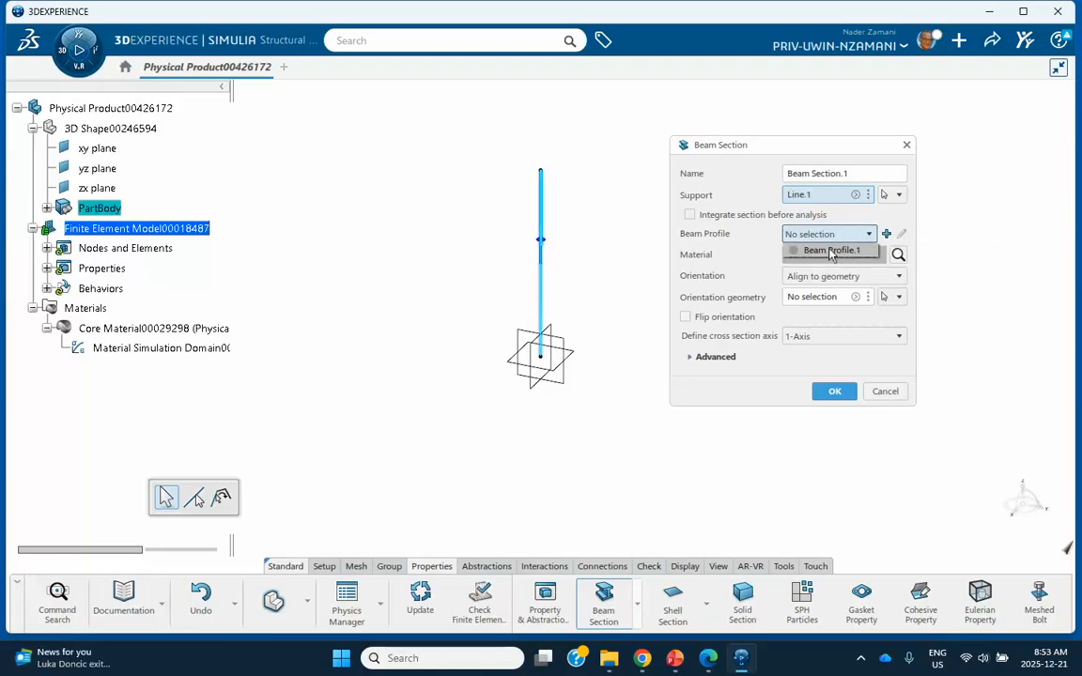
{"action": "left_click", "coordinate": [832, 251]}
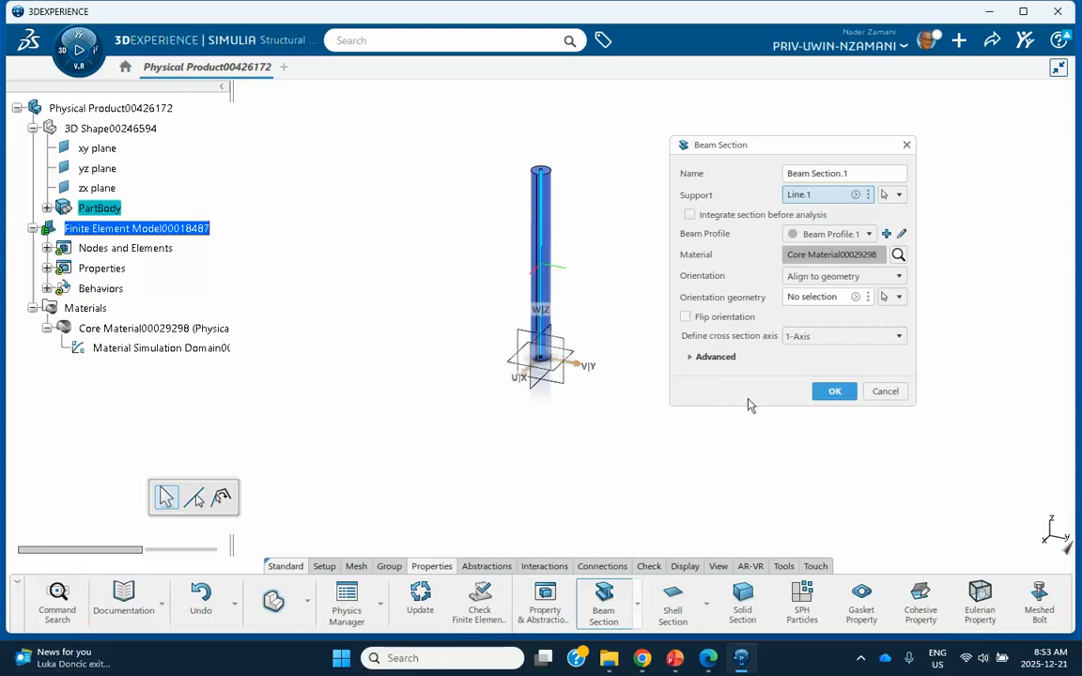
{"action": "left_click", "coordinate": [835, 393]}
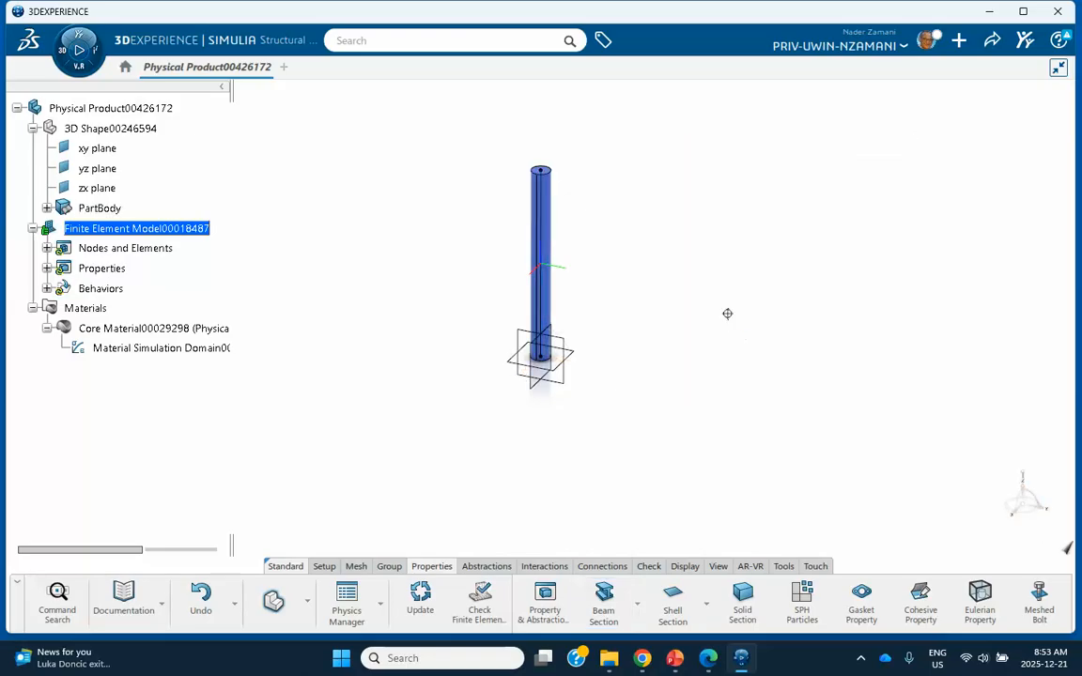
- Check the PowerPoint tutorial's slide 9 on the display preferences for rendering the beam cross section, and return to 3DEXPERIENCE
{"action": "middle_click_drag", "start_coordinate": [727, 314], "coordinate": [665, 338]}
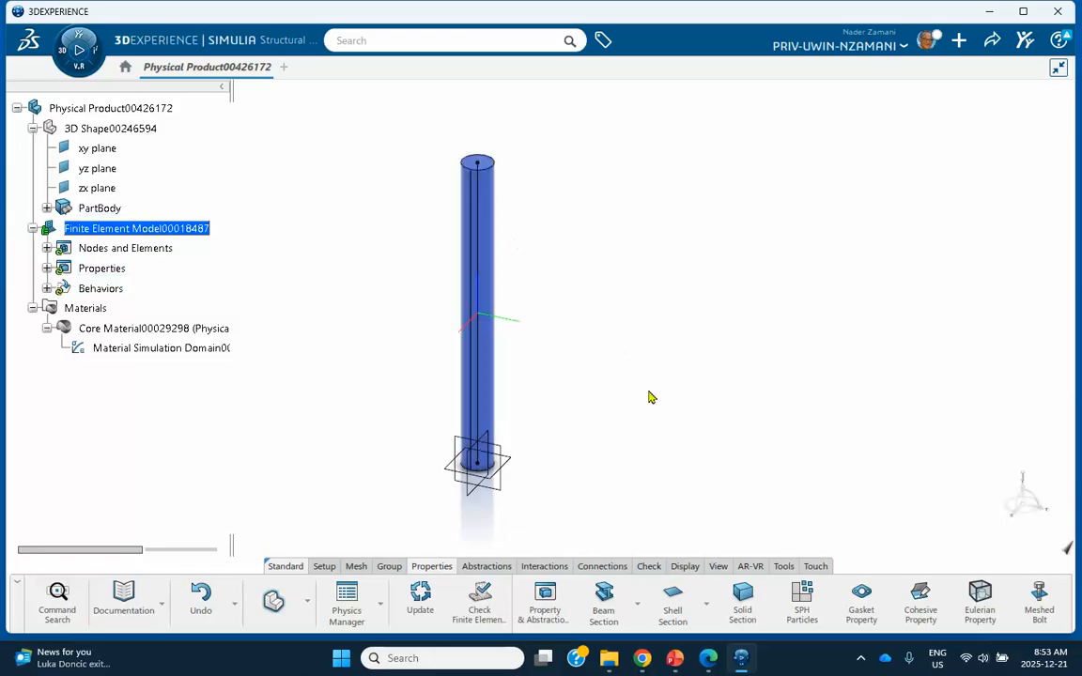
{"action": "left_click", "coordinate": [675, 657]}
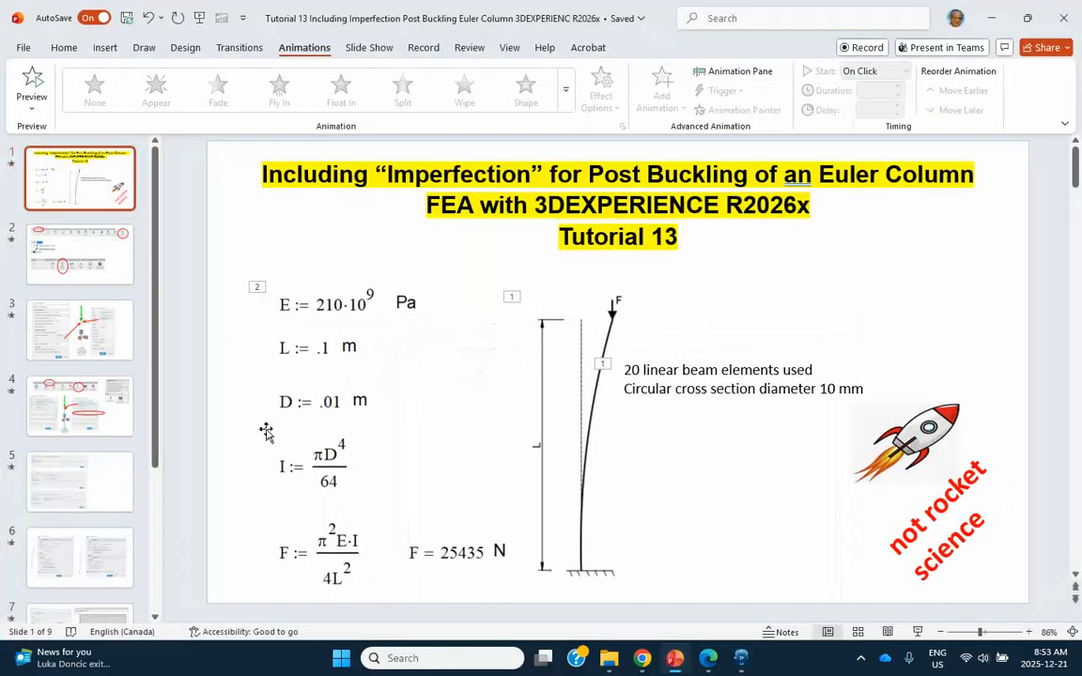
{"action": "scroll", "coordinate": [88, 452], "scroll_direction": "down", "scroll_amount": 5}
{"action": "left_click", "coordinate": [85, 542]}
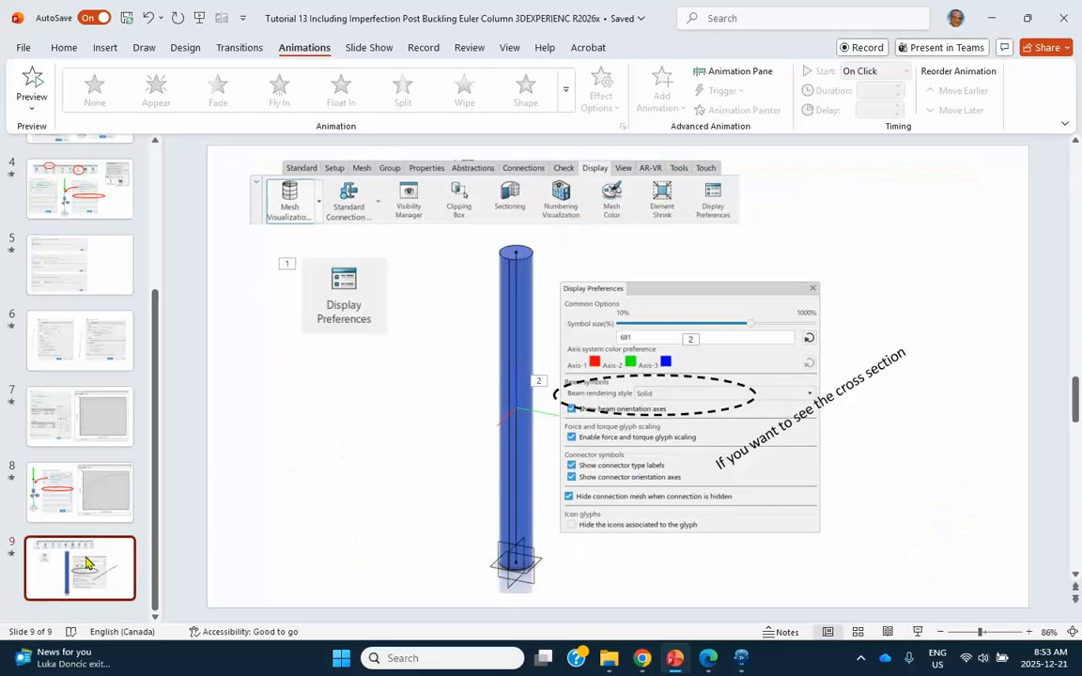
{"action": "left_click", "coordinate": [992, 17]}
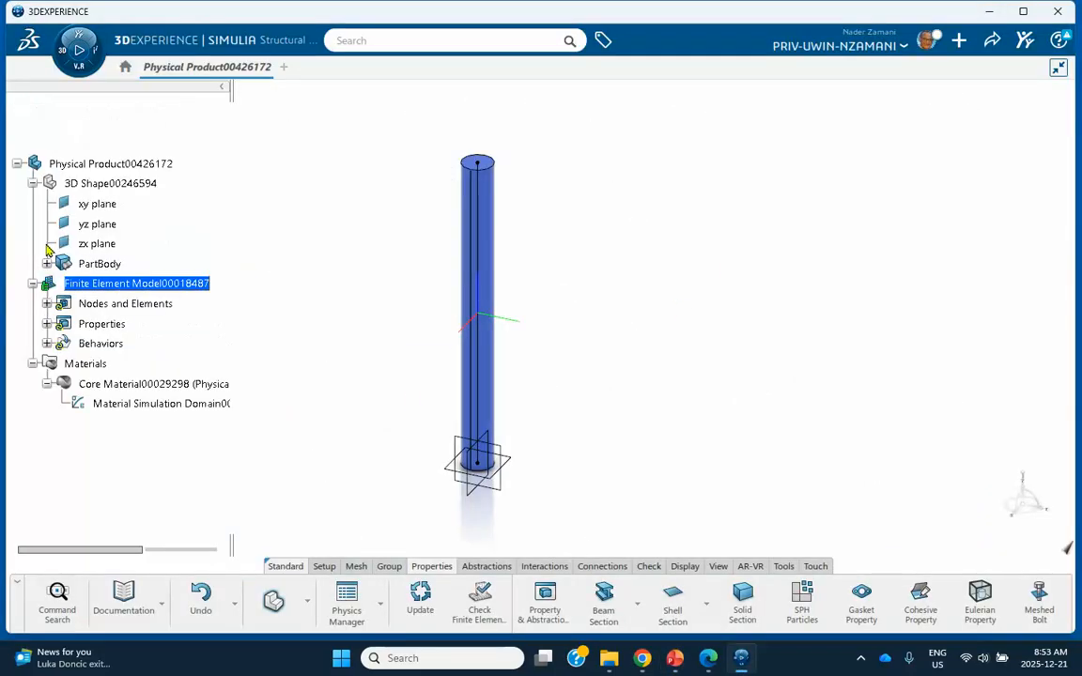
- Hide the finite element model's Properties set so only the column line is displayed
{"action": "double_click", "coordinate": [105, 327]}
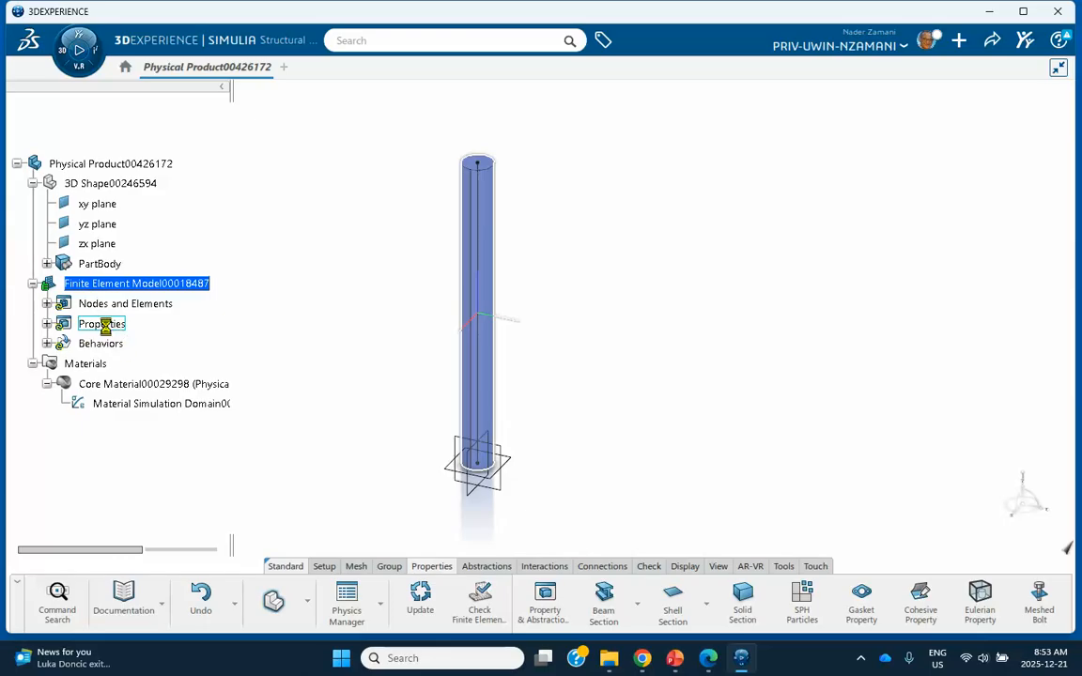
{"action": "right_click", "coordinate": [105, 326]}
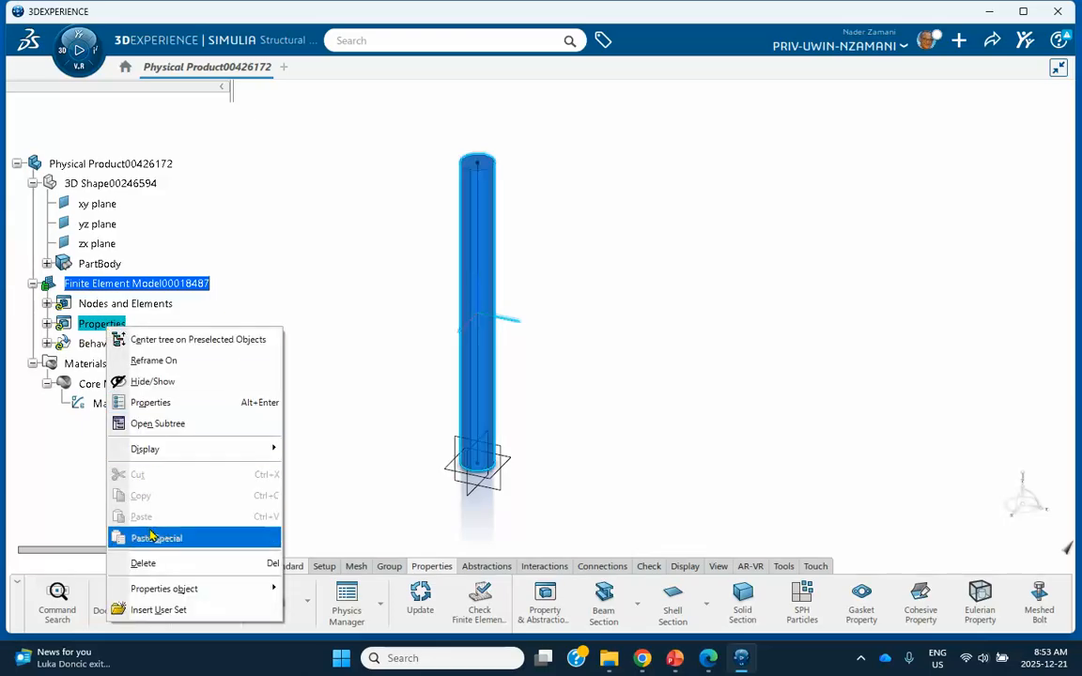
{"action": "left_click", "coordinate": [148, 381]}
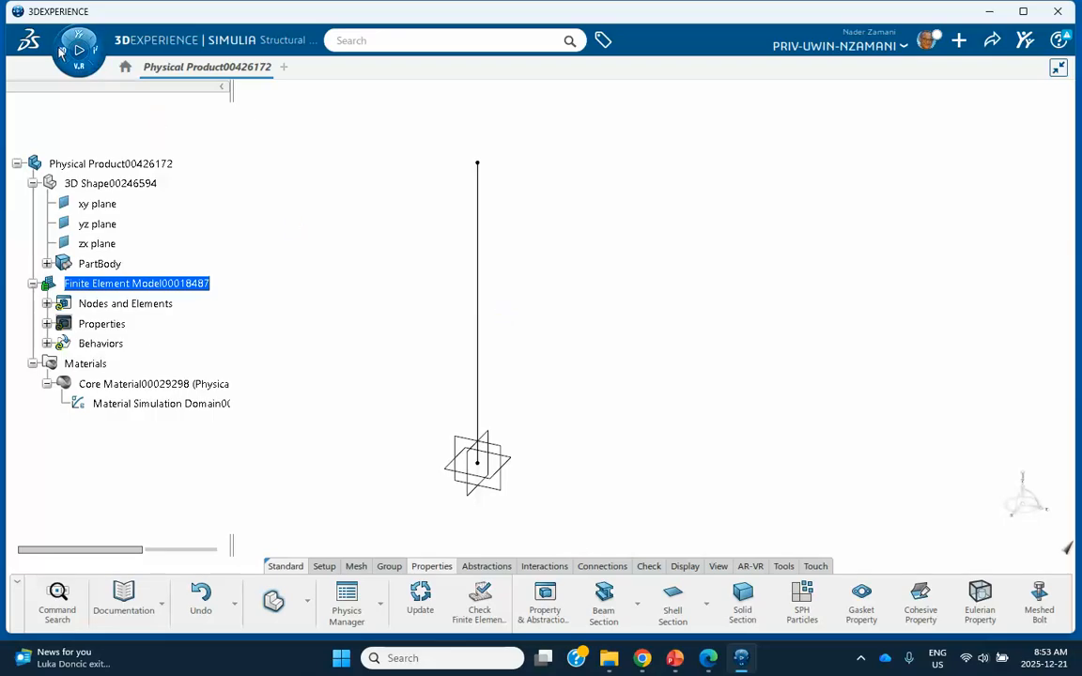
- Switch to the Mechanical Scenario Creation app and initialize a Structural simulation that uses the column's existing finite element model
{"action": "left_click", "coordinate": [60, 54]}
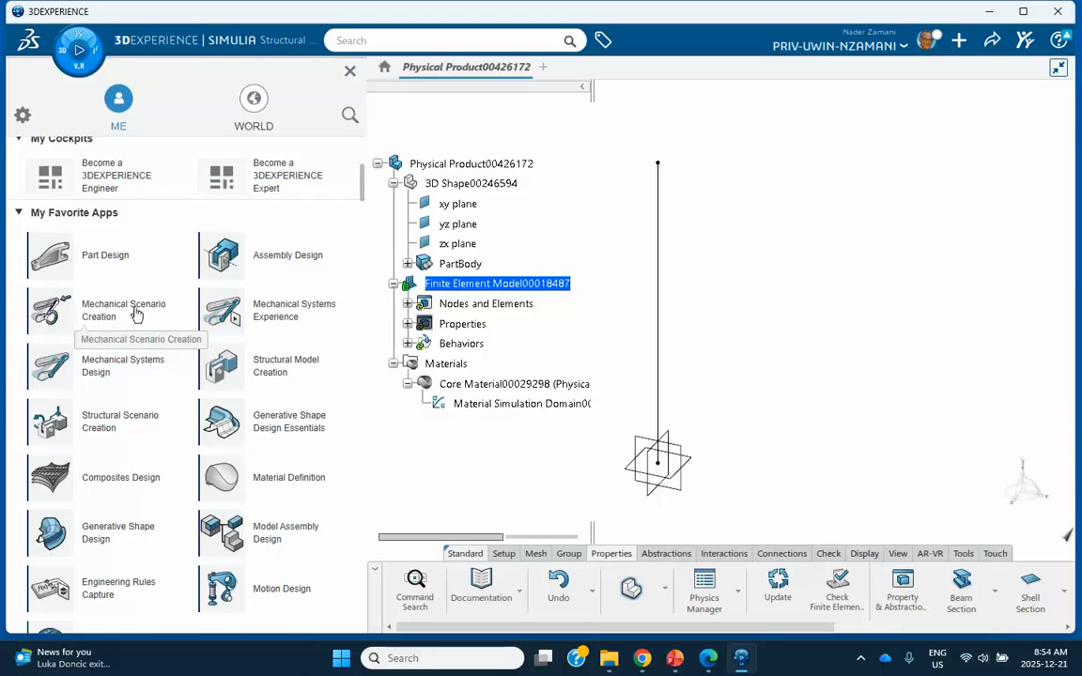
{"action": "left_click", "coordinate": [114, 306]}
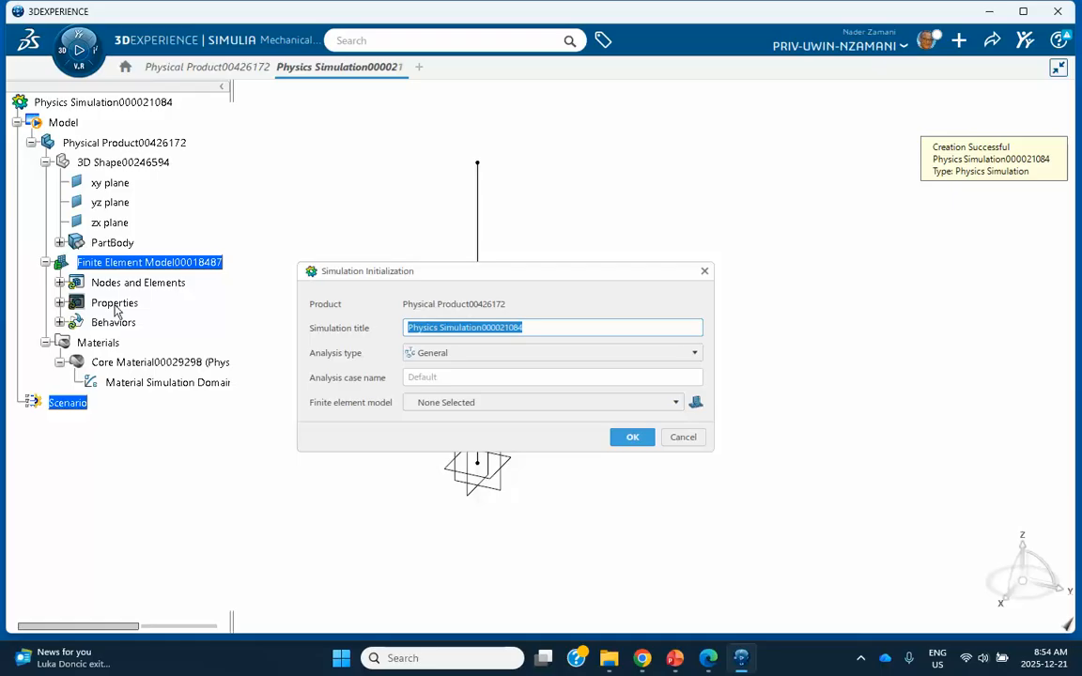
{"action": "left_click", "coordinate": [470, 403]}
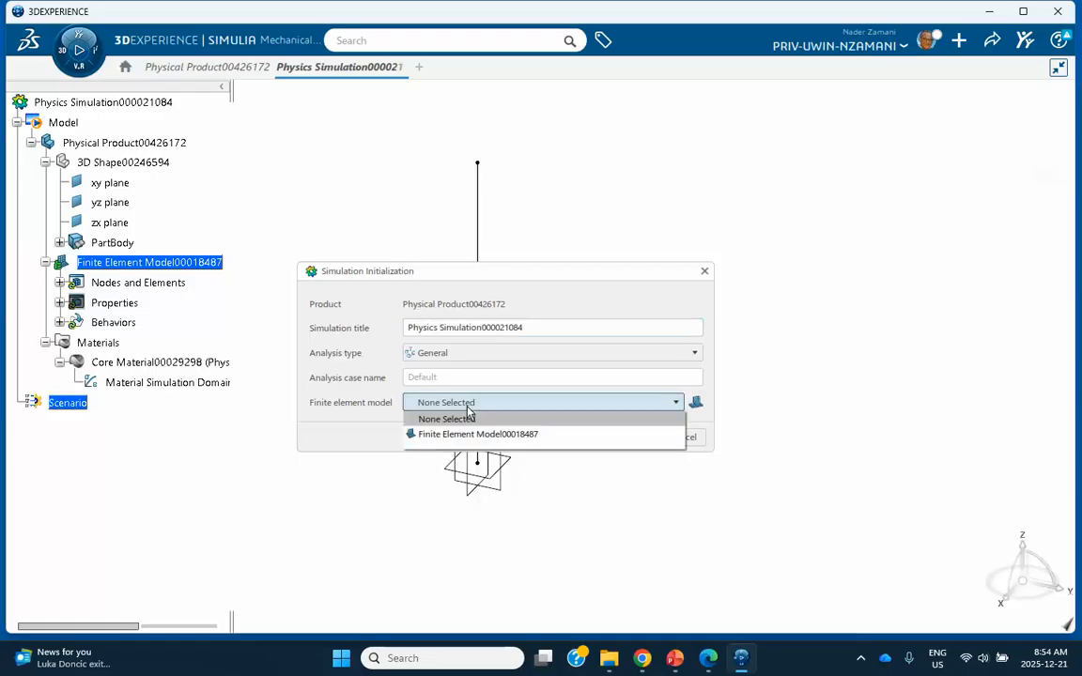
{"action": "left_click", "coordinate": [455, 357]}
{"action": "left_click", "coordinate": [456, 357]}
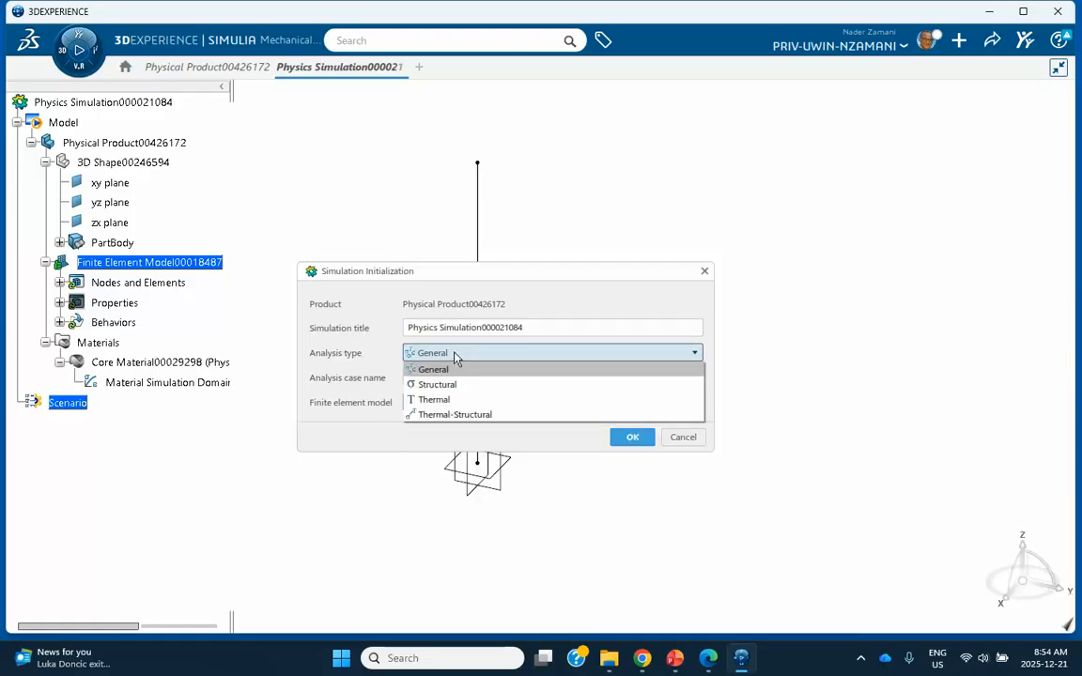
{"action": "left_click", "coordinate": [440, 385]}
{"action": "left_click", "coordinate": [458, 408]}
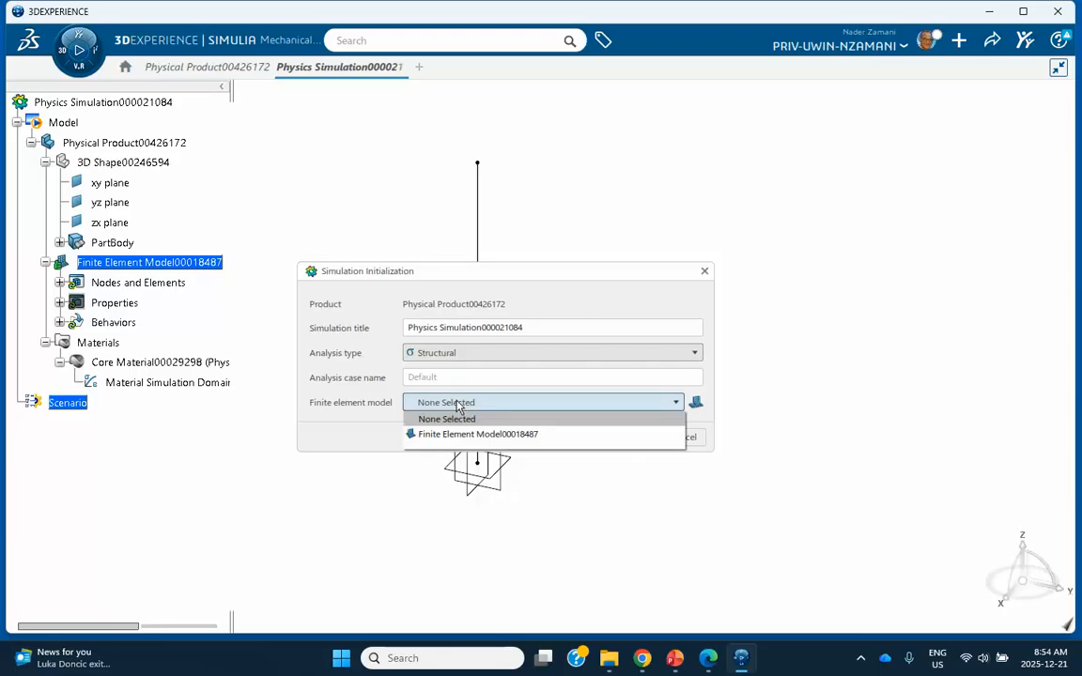
{"action": "left_click", "coordinate": [447, 438]}
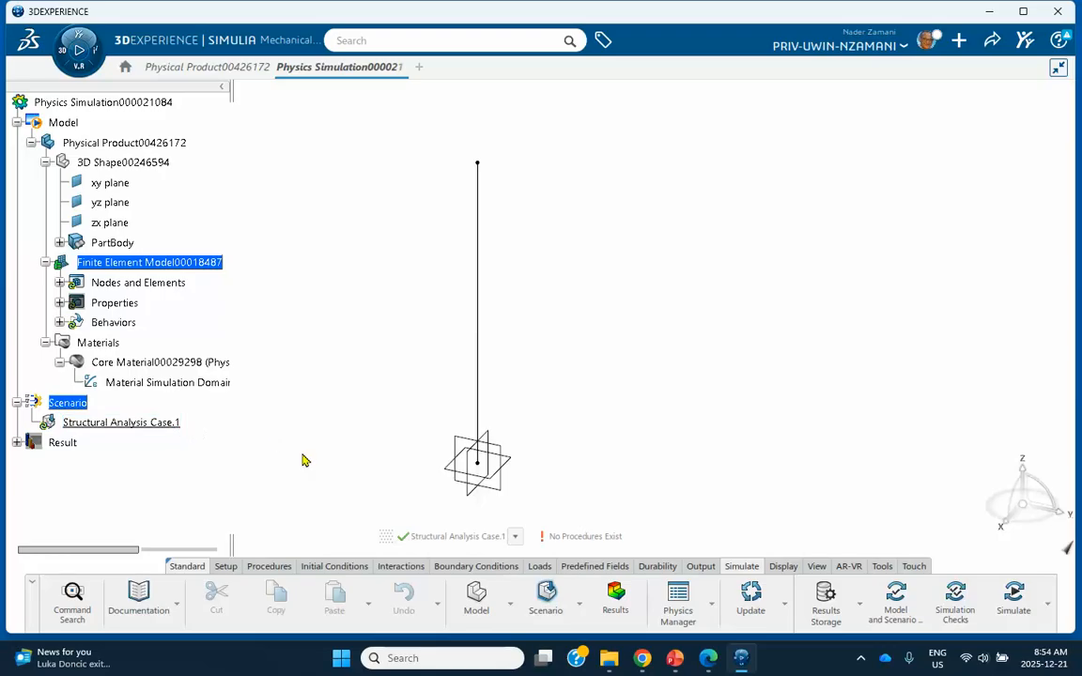
- Create a buckle step with the Subspace solver, 10 eigenvalues and a maximum of 30 iterations
{"action": "left_click", "coordinate": [270, 571]}
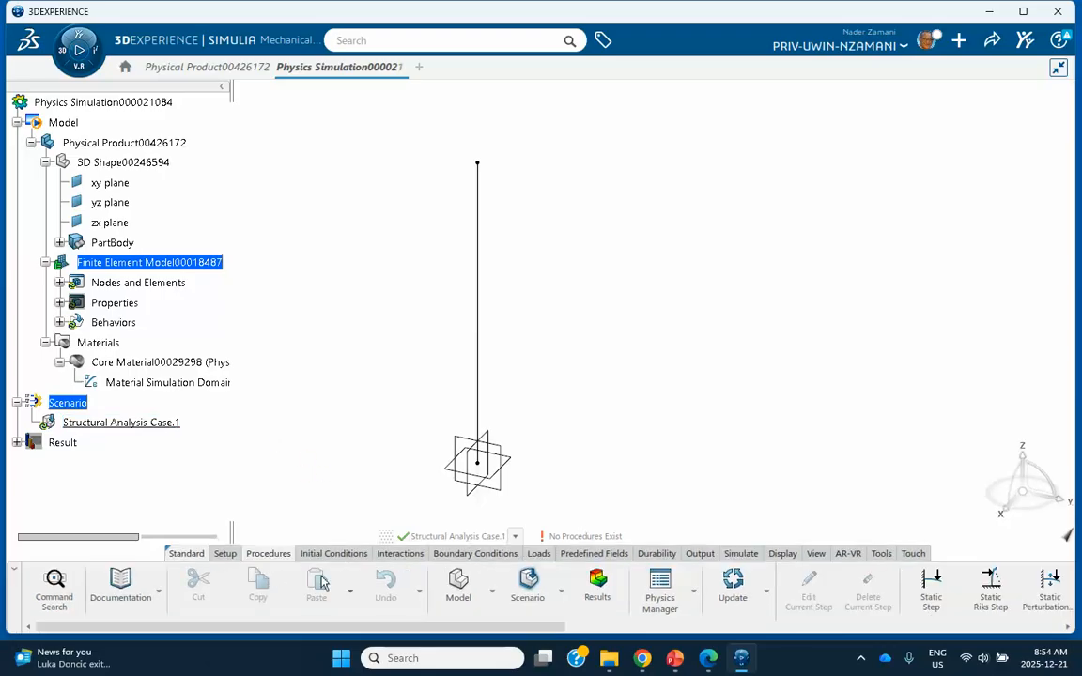
{"action": "scroll", "coordinate": [580, 592], "scroll_direction": "down", "scroll_amount": 2}
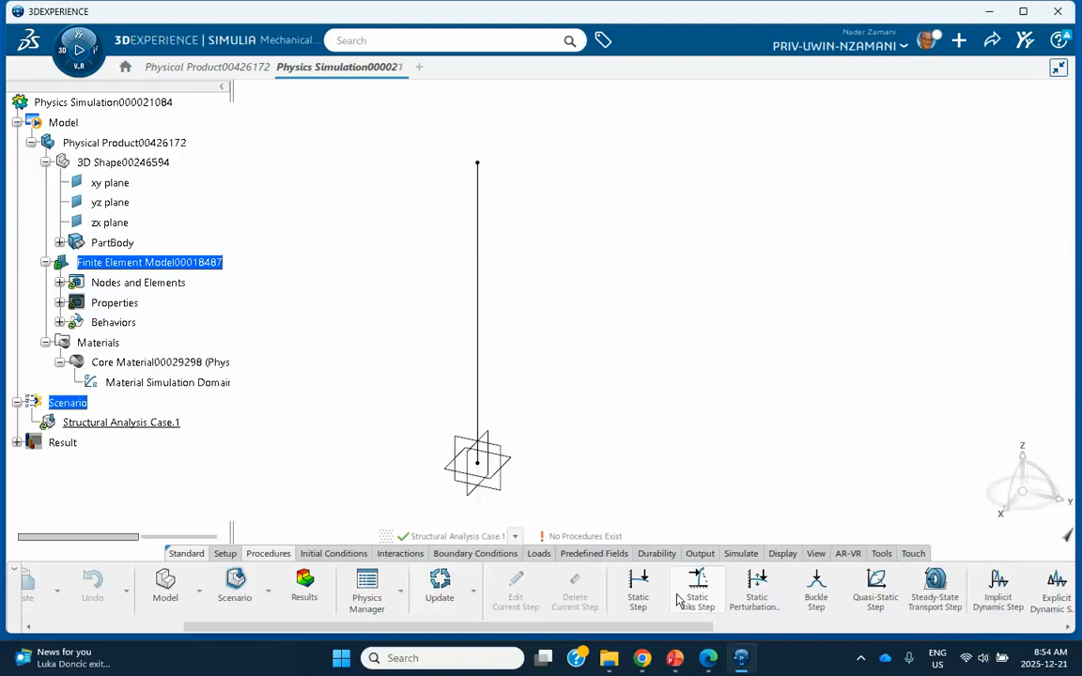
{"action": "left_click", "coordinate": [816, 592]}
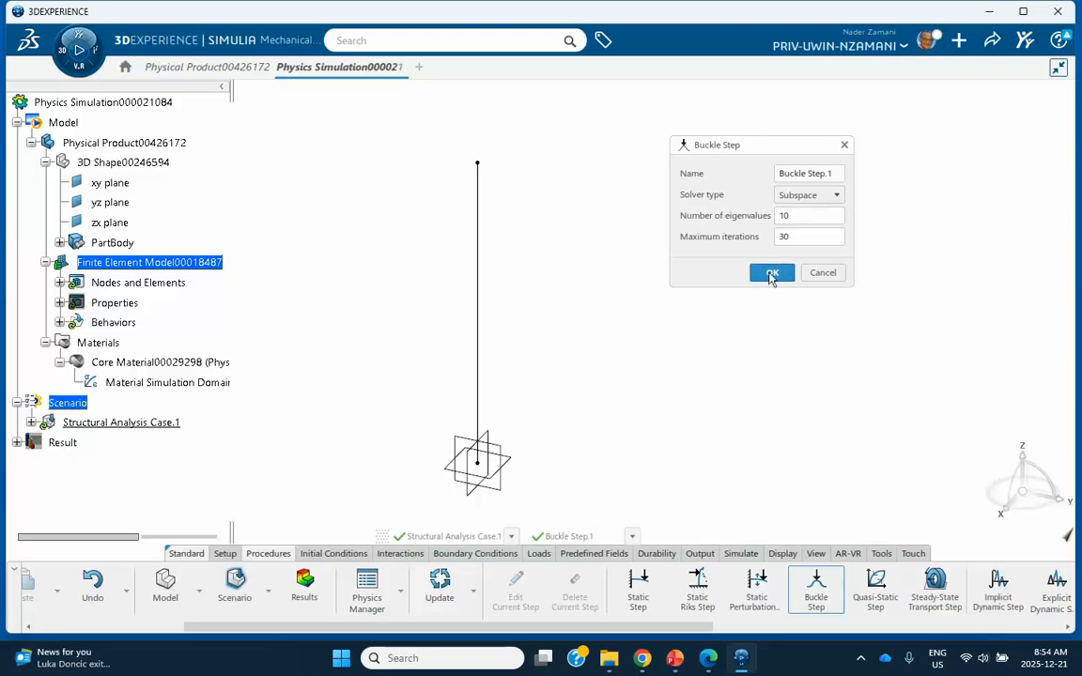
{"action": "left_click", "coordinate": [771, 274]}
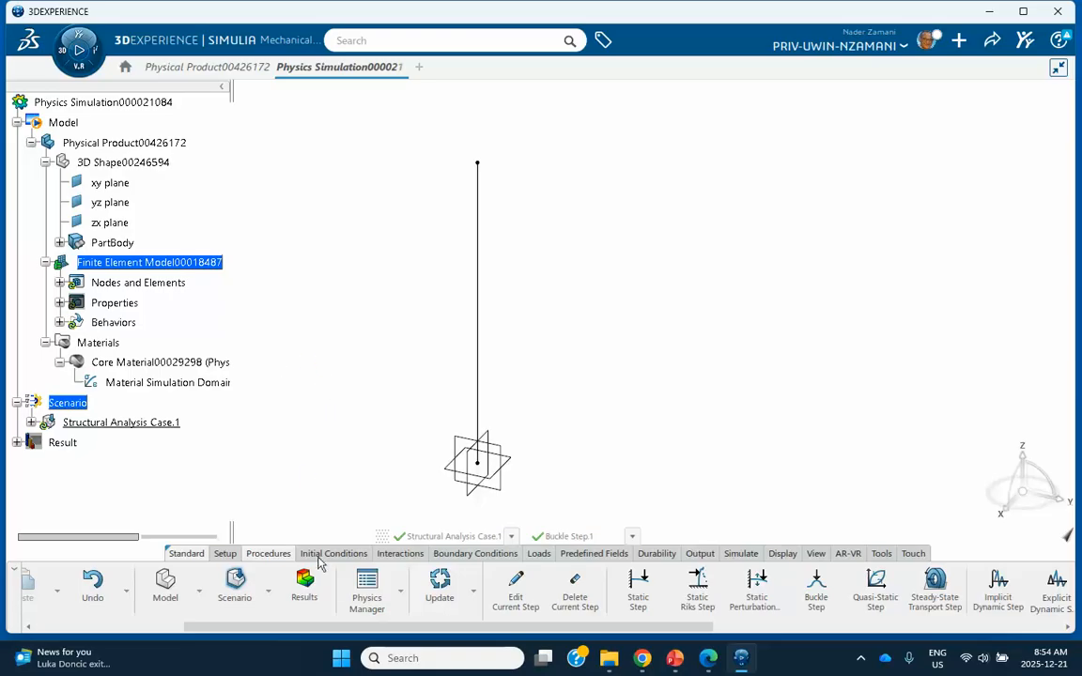
- Apply a clamp to the bottom vertex of the column line
{"action": "left_click", "coordinate": [458, 558]}
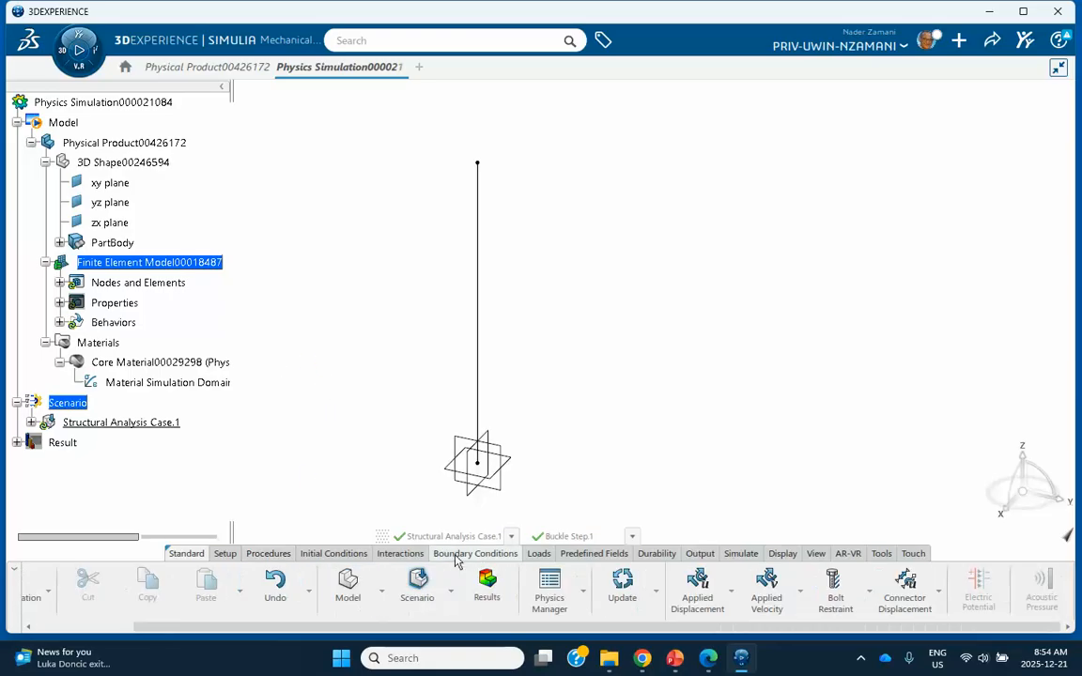
{"action": "left_click", "coordinate": [732, 595]}
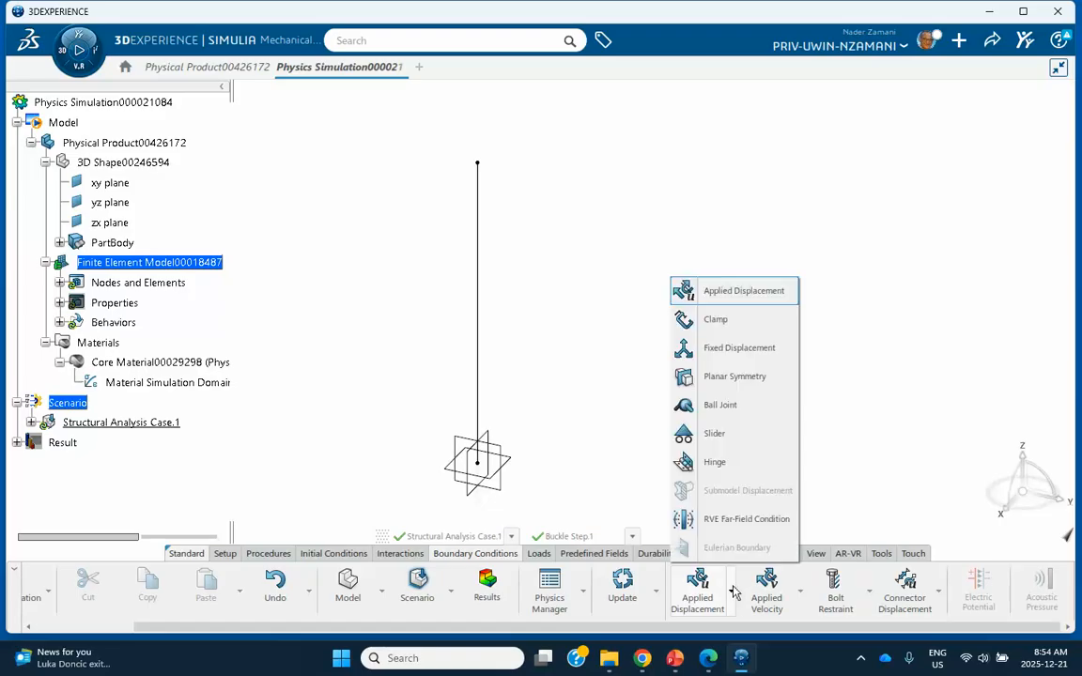
{"action": "left_click", "coordinate": [715, 321]}
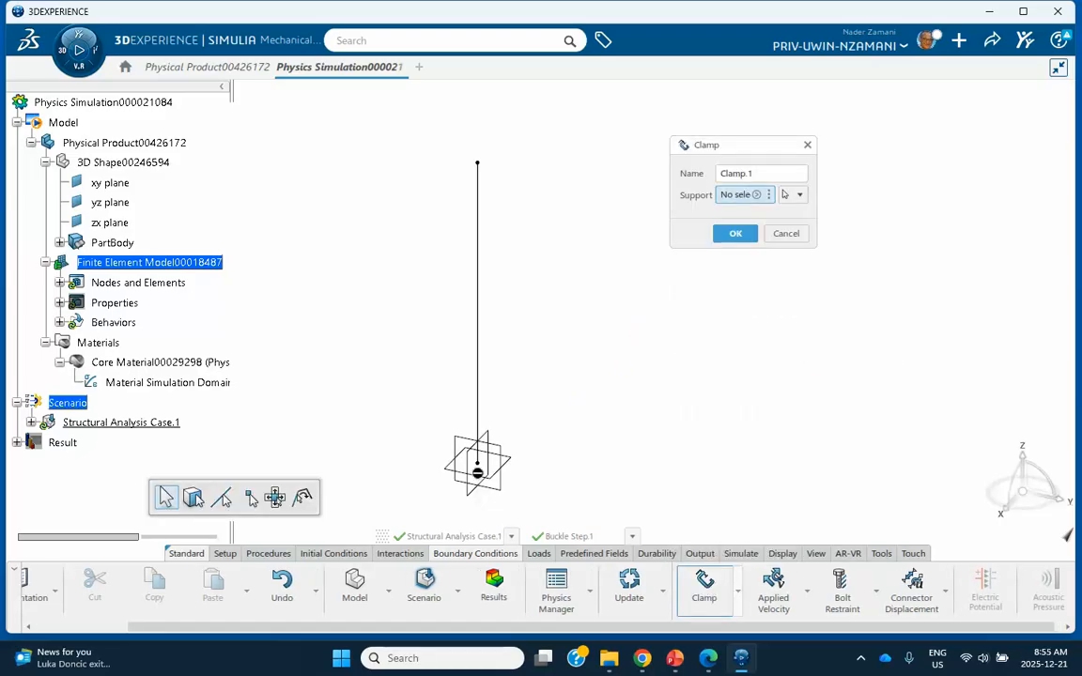
{"action": "left_click", "coordinate": [477, 464]}
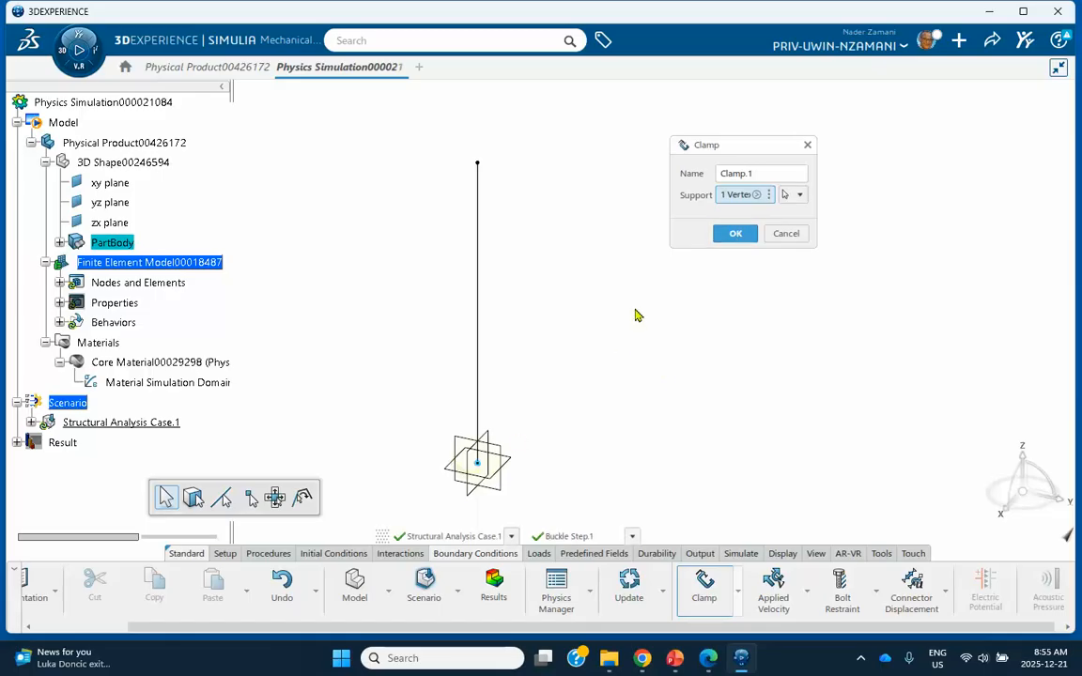
{"action": "left_click", "coordinate": [738, 233]}
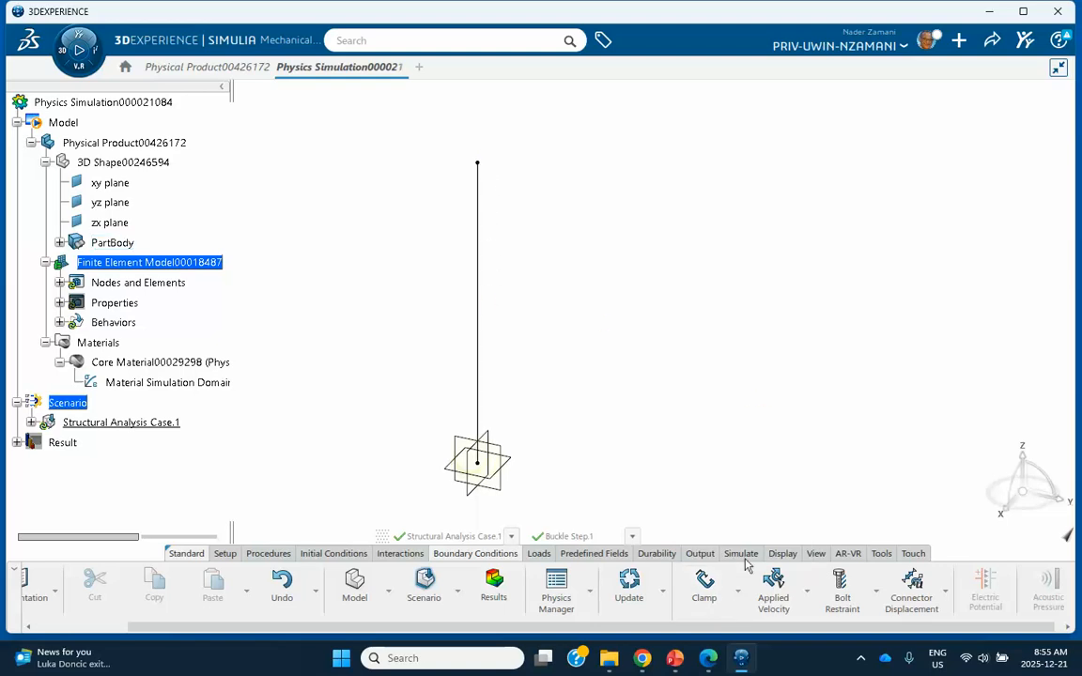
- Add a fixed displacement on the whole column line, restraining X translation and Y and Z rotation in the global axis system
{"action": "left_click", "coordinate": [737, 595]}
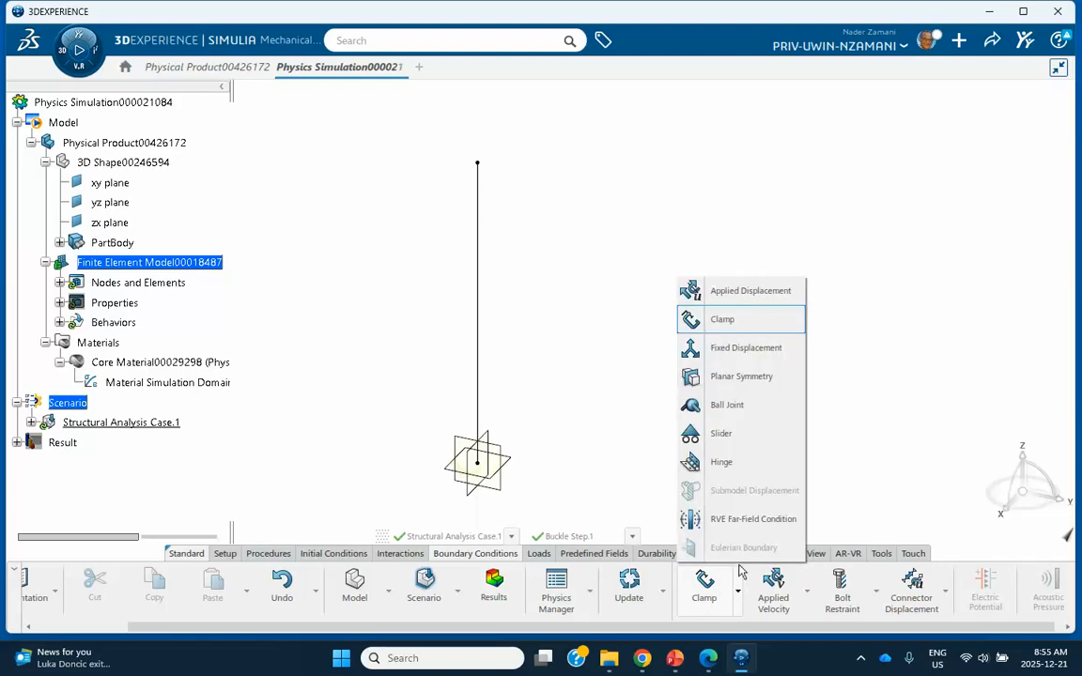
{"action": "left_click", "coordinate": [736, 355]}
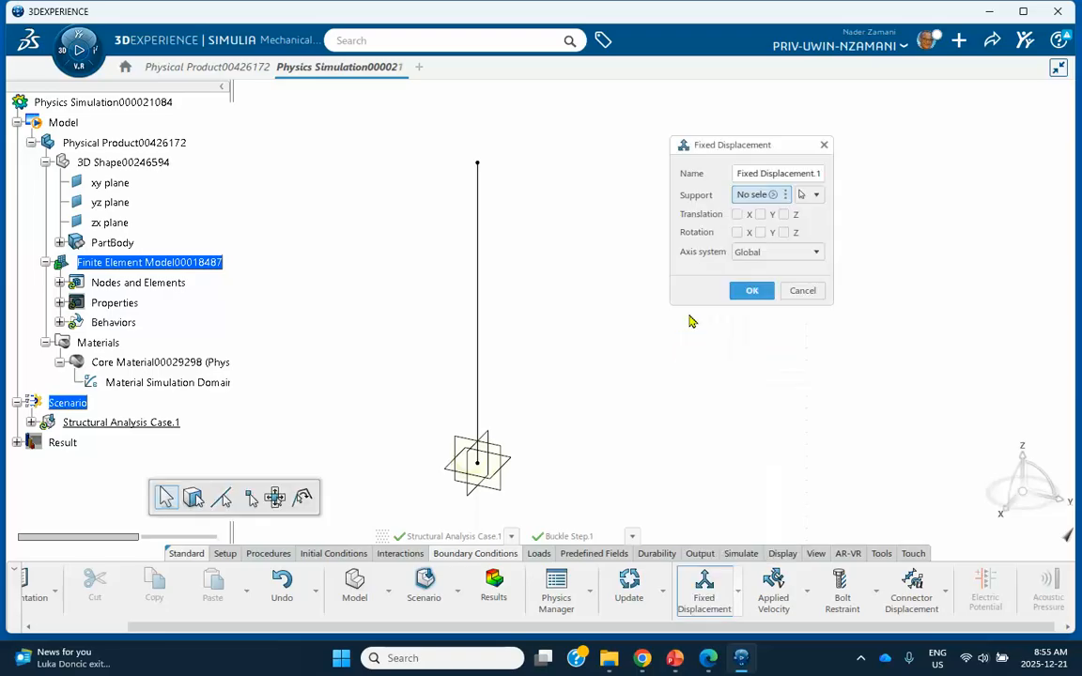
{"action": "left_click", "coordinate": [479, 297]}
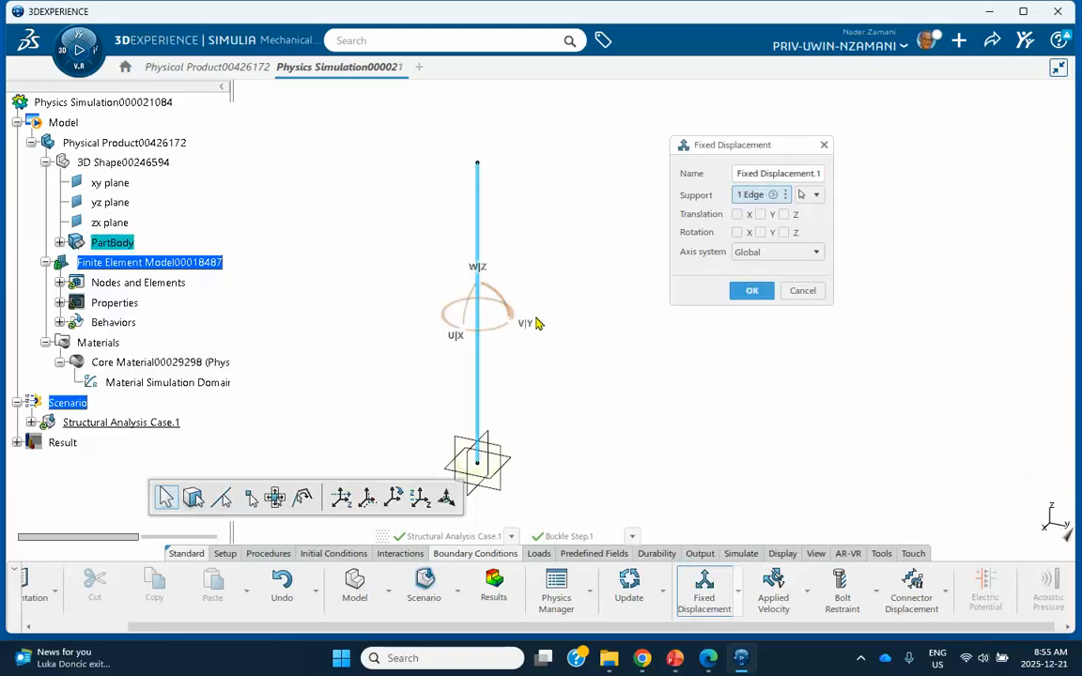
{"action": "left_click", "coordinate": [737, 215]}
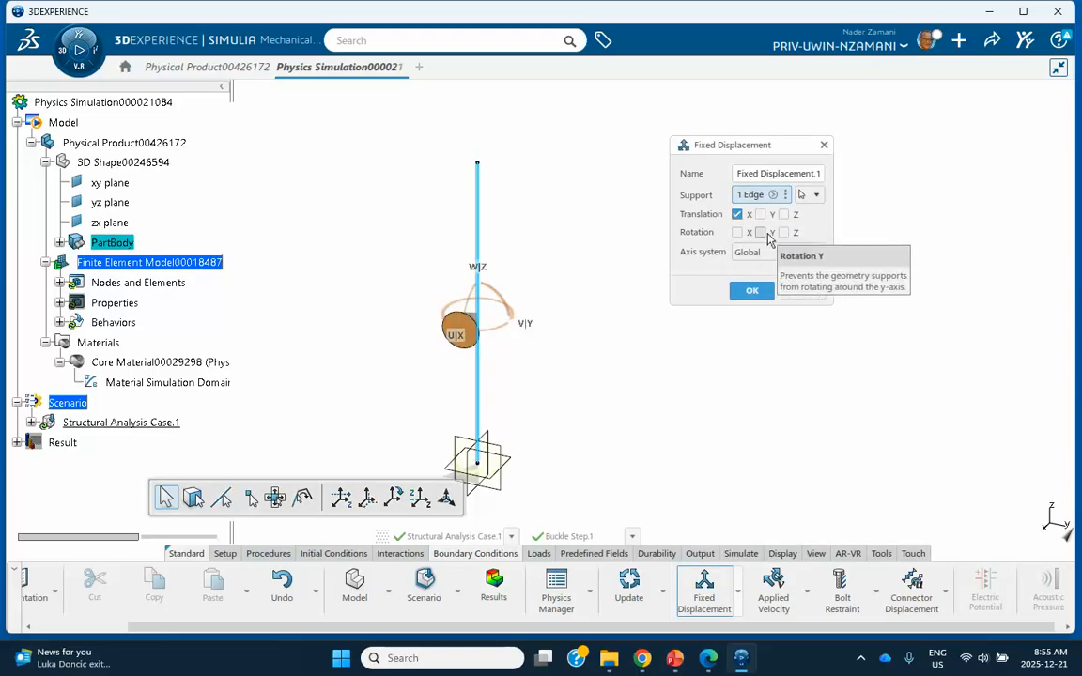
{"action": "left_click", "coordinate": [761, 233]}
{"action": "left_click", "coordinate": [784, 233]}
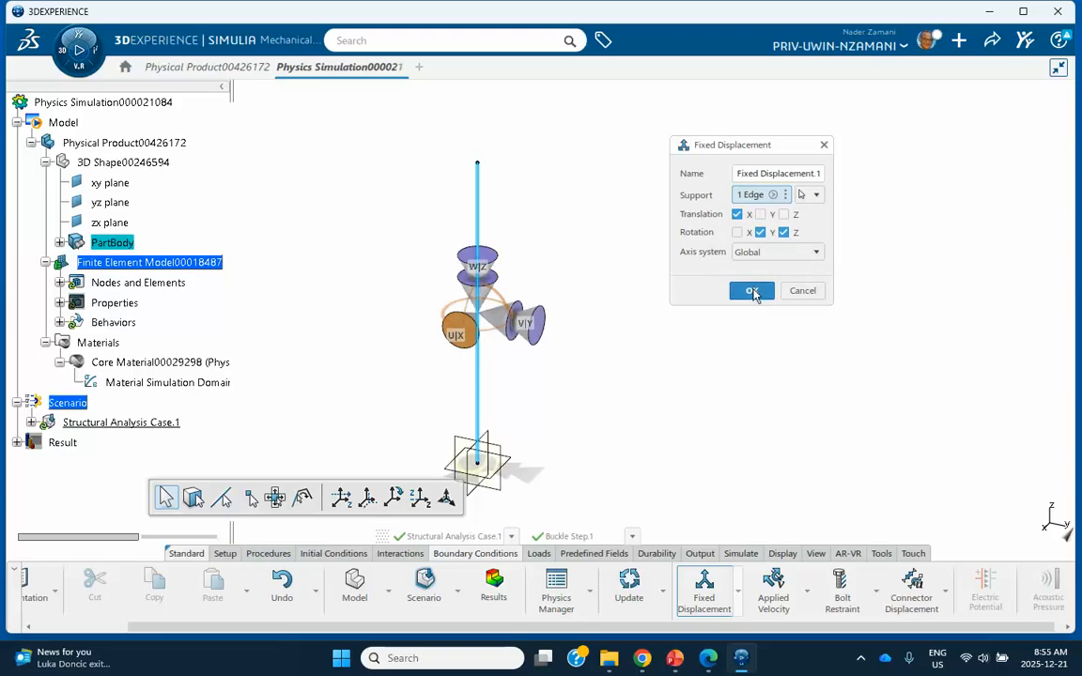
{"action": "left_click", "coordinate": [753, 291]}
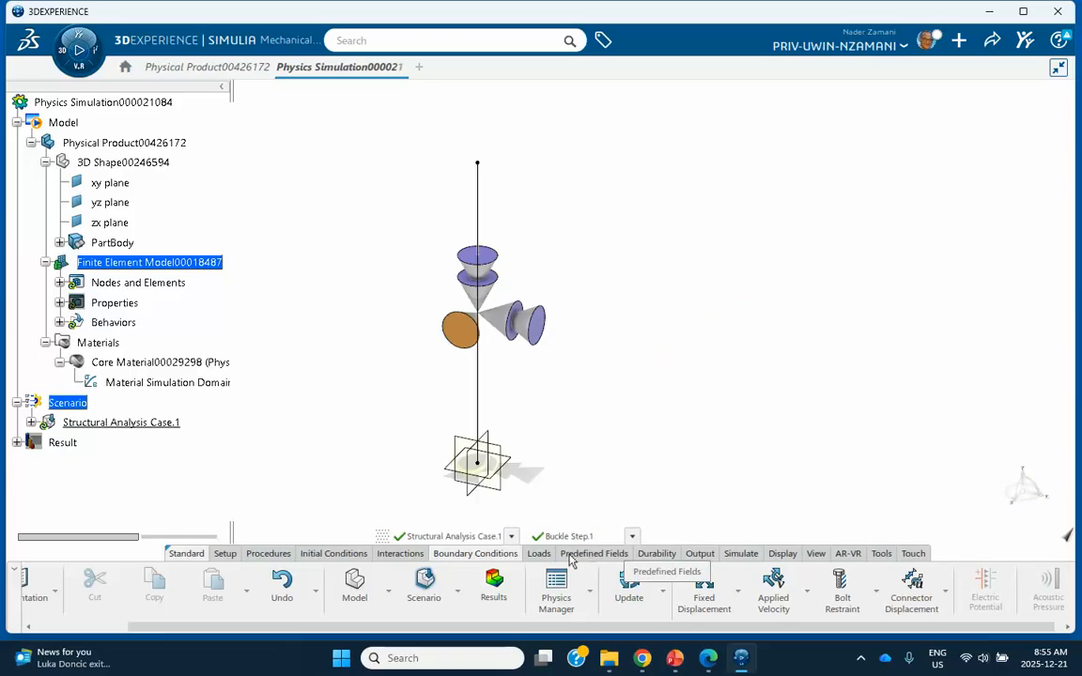
- Define a concentrated load on the column's top vertex in the buckle step with a Z force of -30000
{"action": "left_click", "coordinate": [539, 553]}
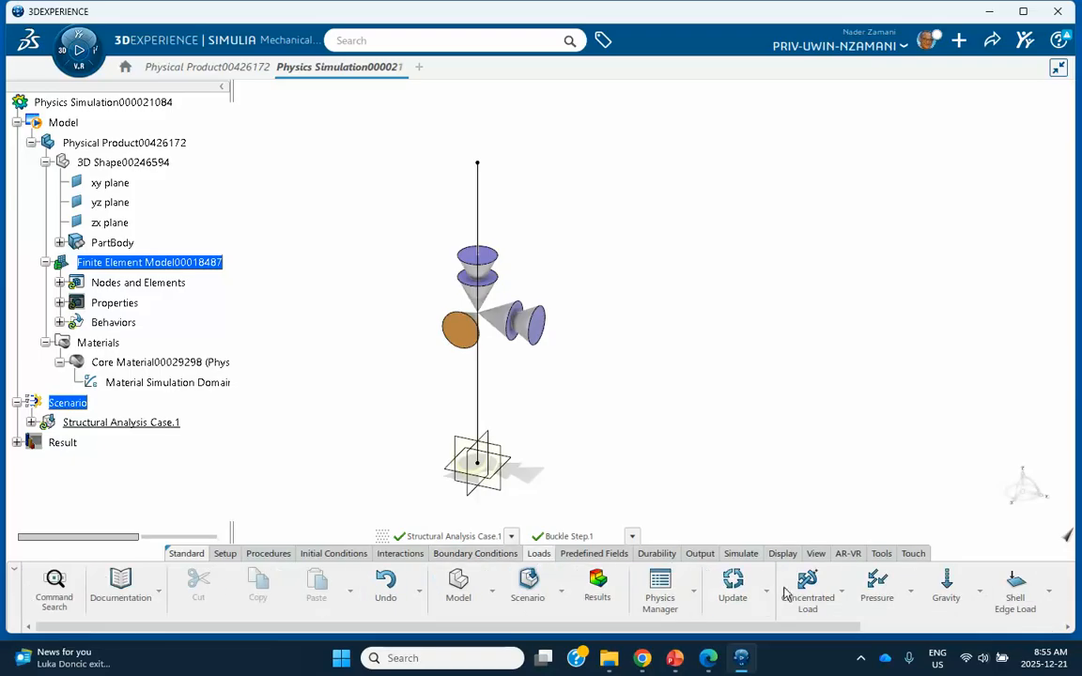
{"action": "left_click", "coordinate": [842, 592]}
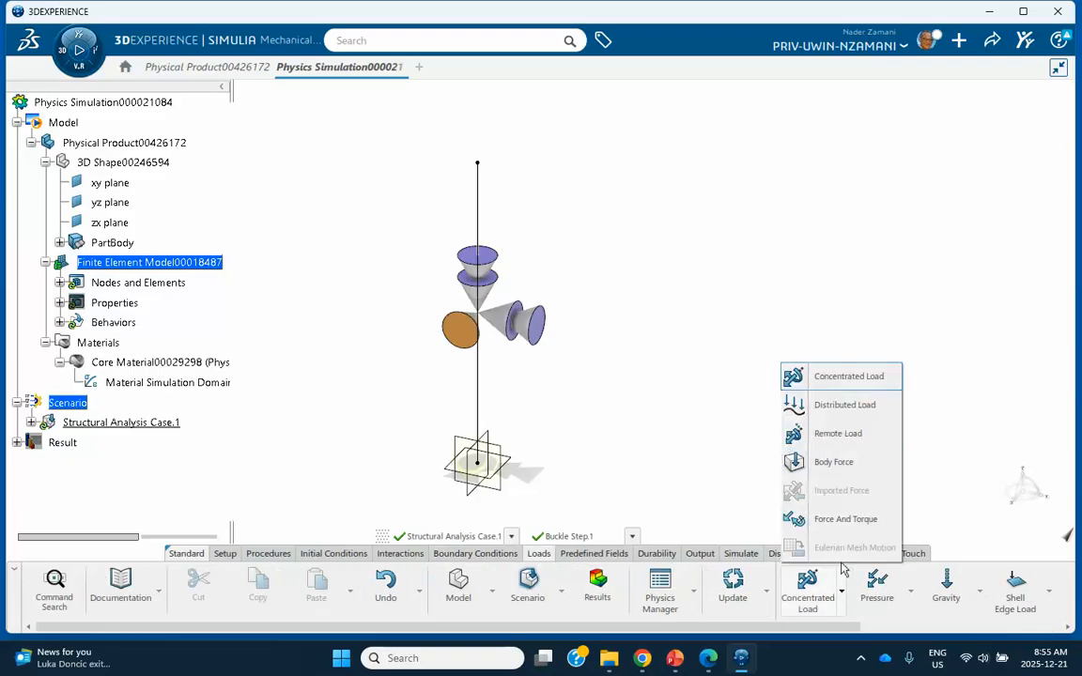
{"action": "left_click", "coordinate": [837, 377]}
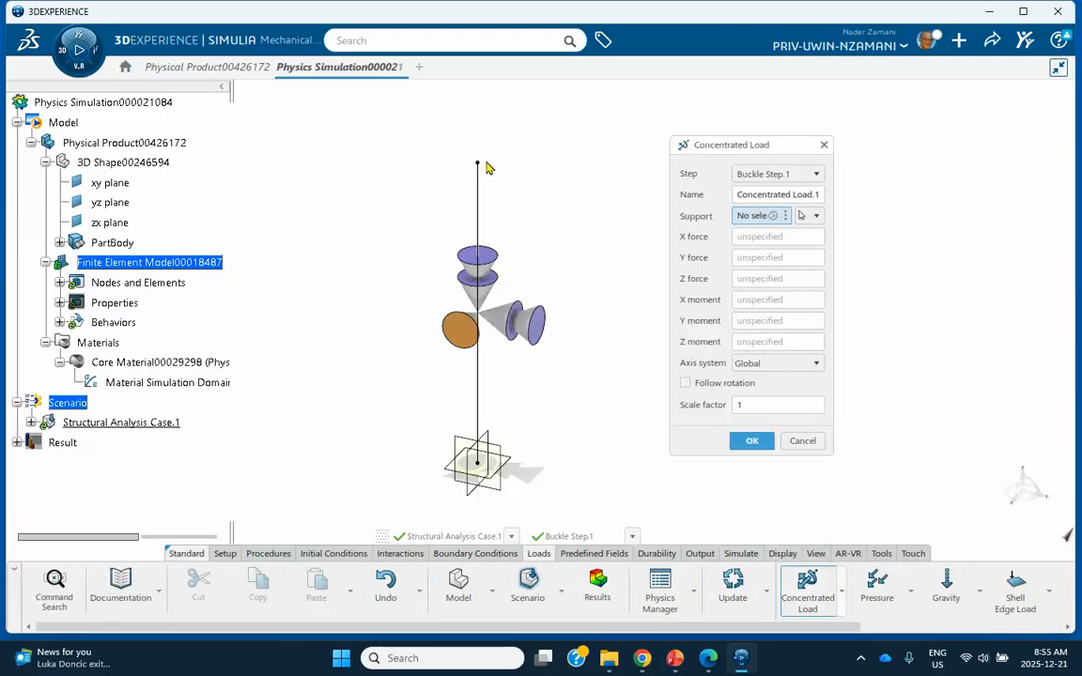
{"action": "left_click", "coordinate": [477, 163]}
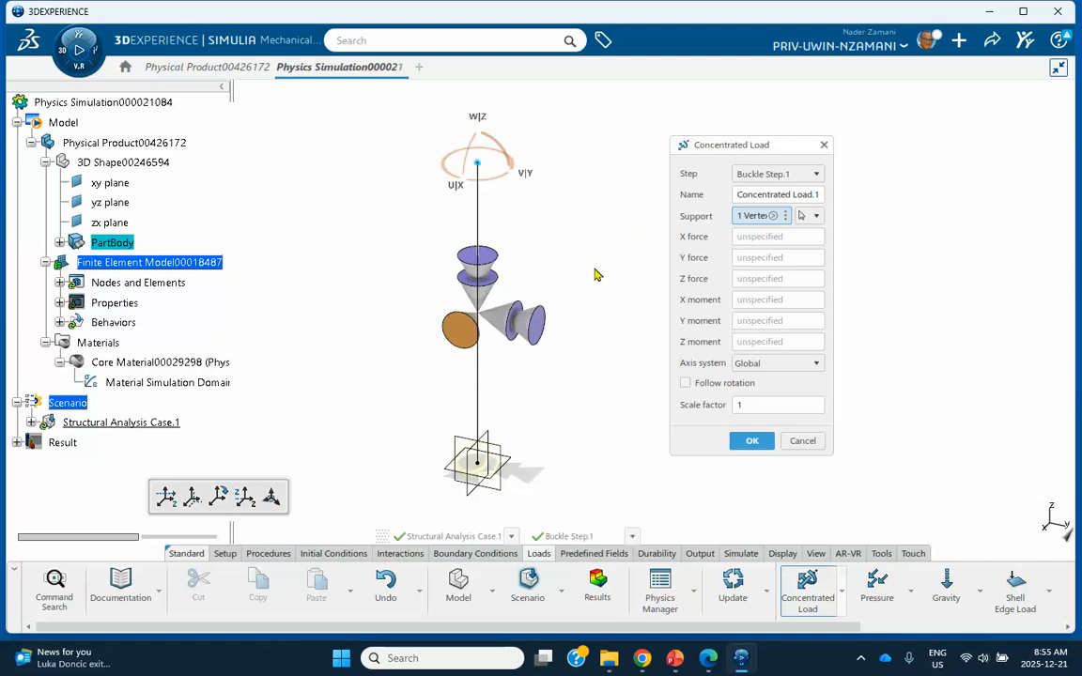
{"action": "left_click", "coordinate": [745, 279]}
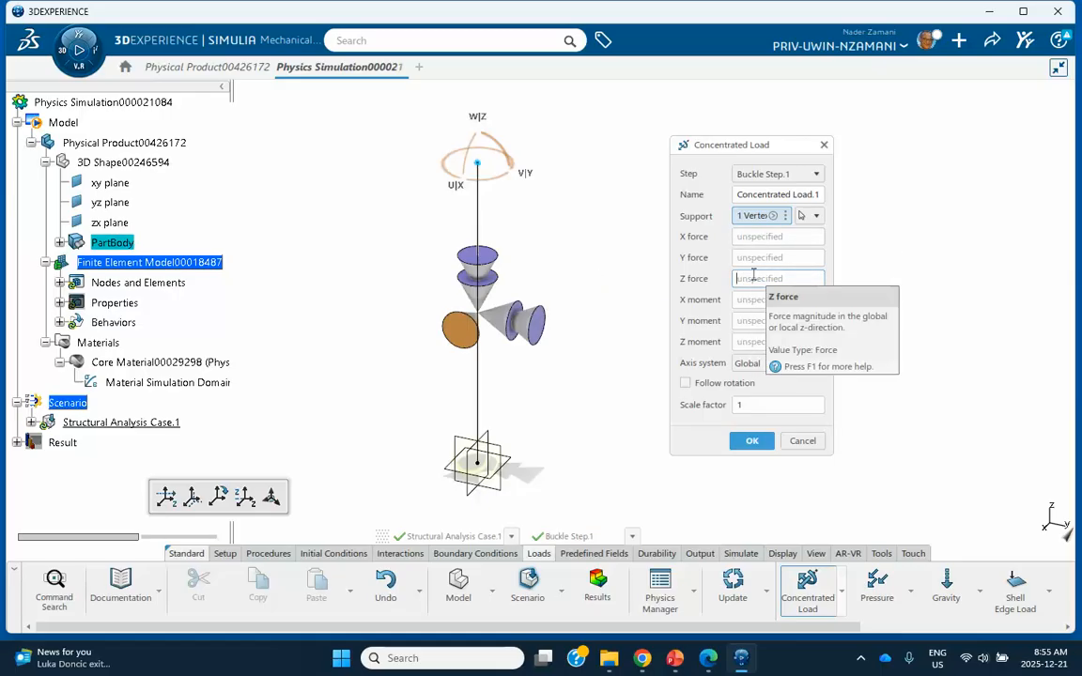
{"action": "type", "text": "-30000"}
- Switch to the PowerPoint tutorial and open slide 3 to check the concentrated load settings
{"action": "left_click", "coordinate": [675, 660]}
{"action": "scroll", "coordinate": [85, 338], "scroll_direction": "up", "scroll_amount": 5}
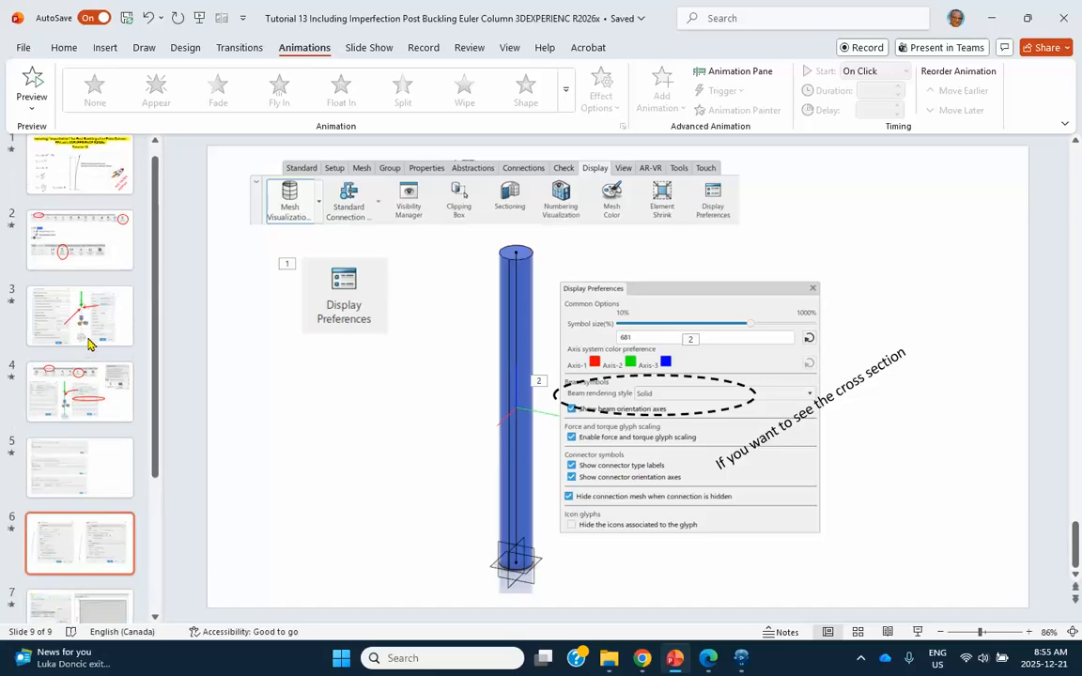
{"action": "left_click", "coordinate": [83, 338]}
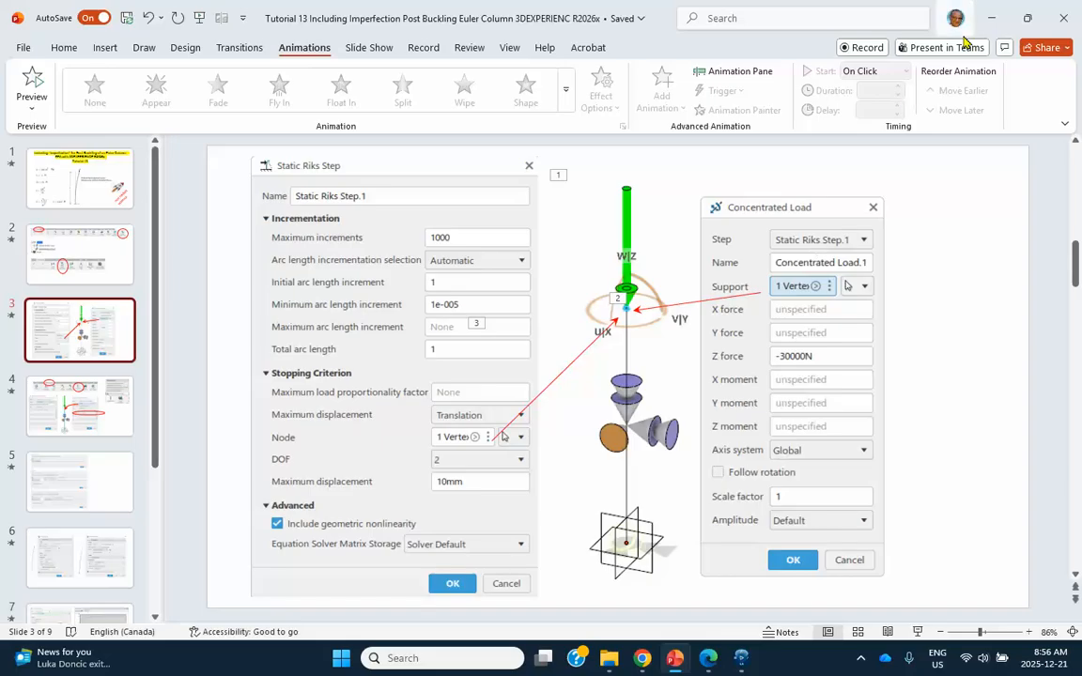
- Return to 3DEXPERIENCE and set the concentrated load's Z force on the column's top vertex to -1, accepting the load
{"action": "left_click", "coordinate": [992, 20]}
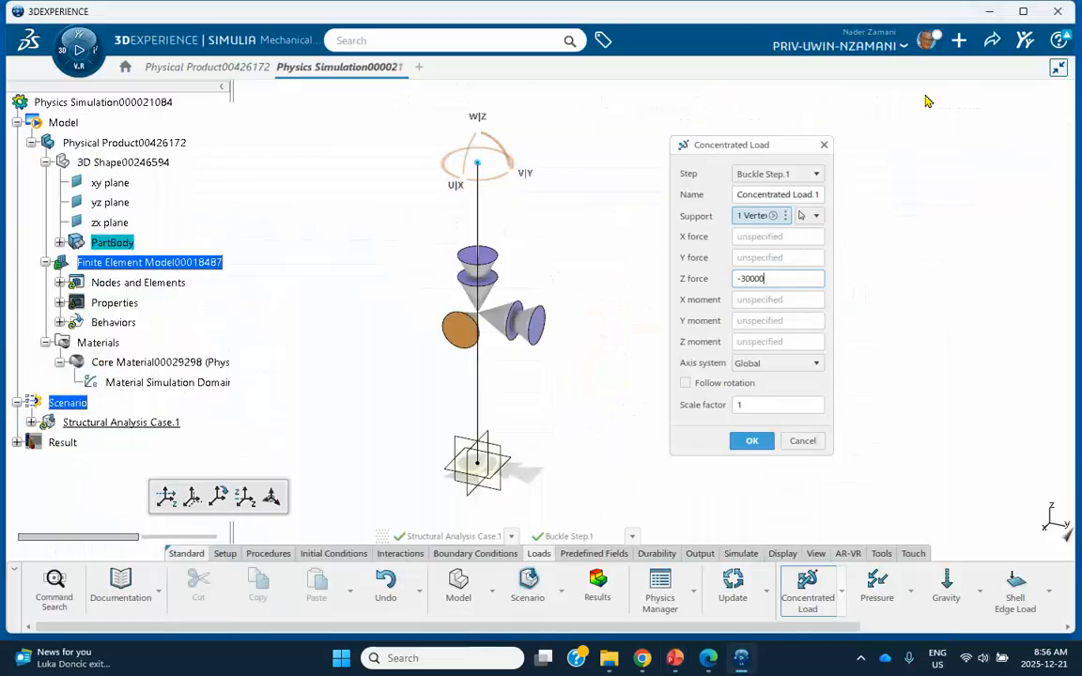
{"action": "double_click", "coordinate": [752, 280]}
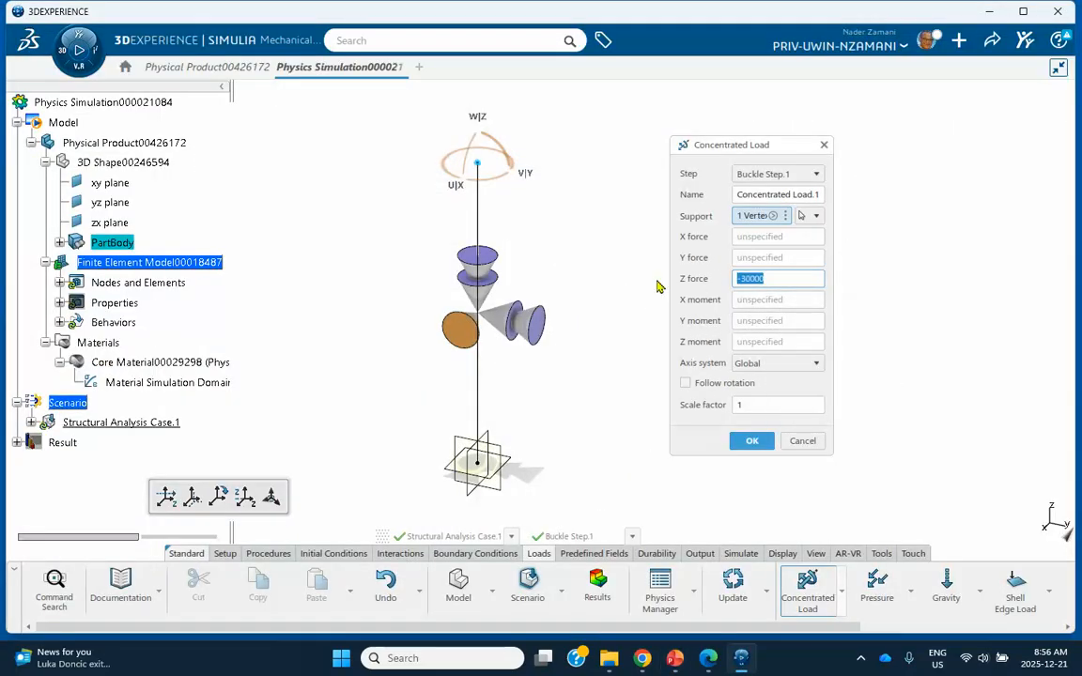
{"action": "type", "text": "-1"}
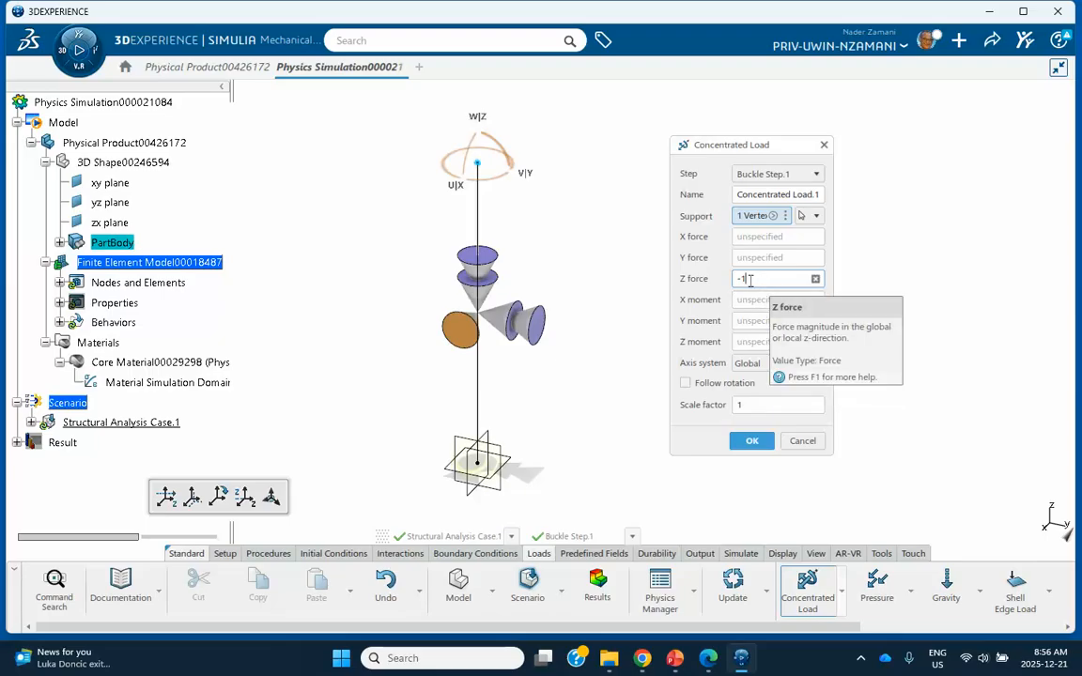
{"action": "left_click", "coordinate": [752, 443]}
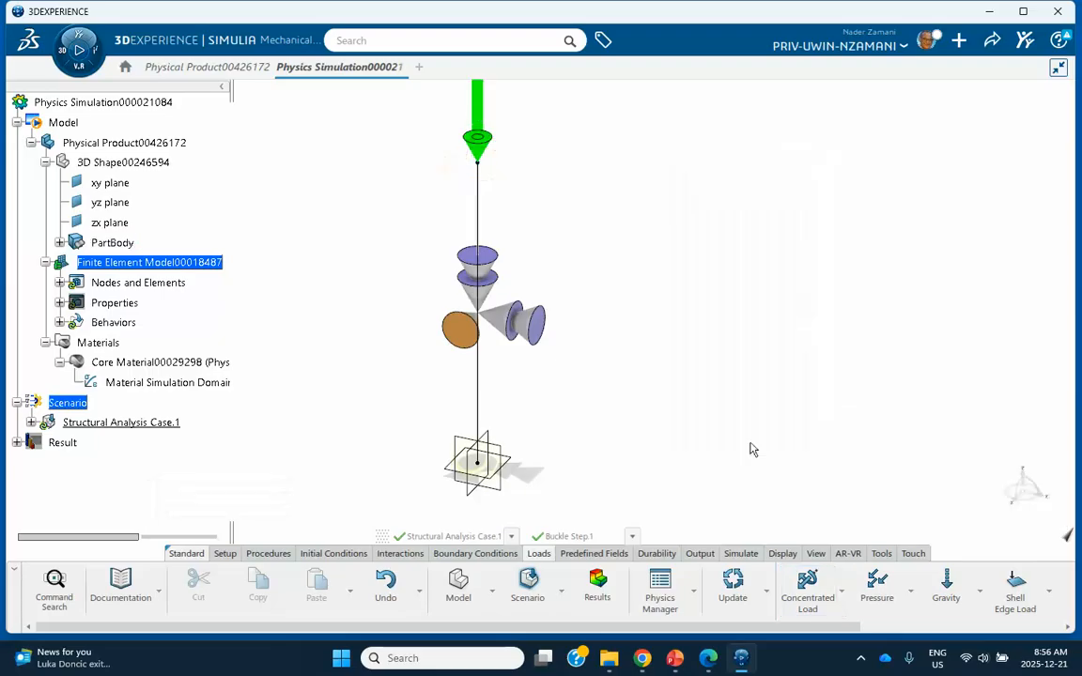
{"action": "middle_click_drag", "start_coordinate": [598, 281], "coordinate": [561, 304]}
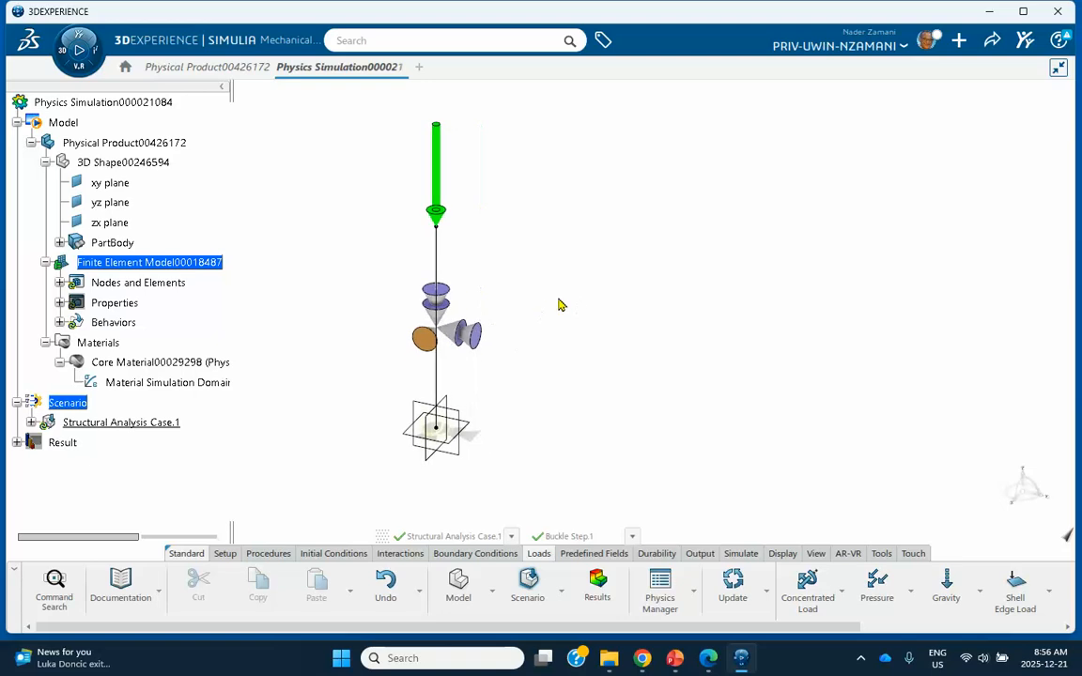
- Save the simulation and run the model and scenario checks on the buckling case
{"action": "left_click", "coordinate": [993, 42]}
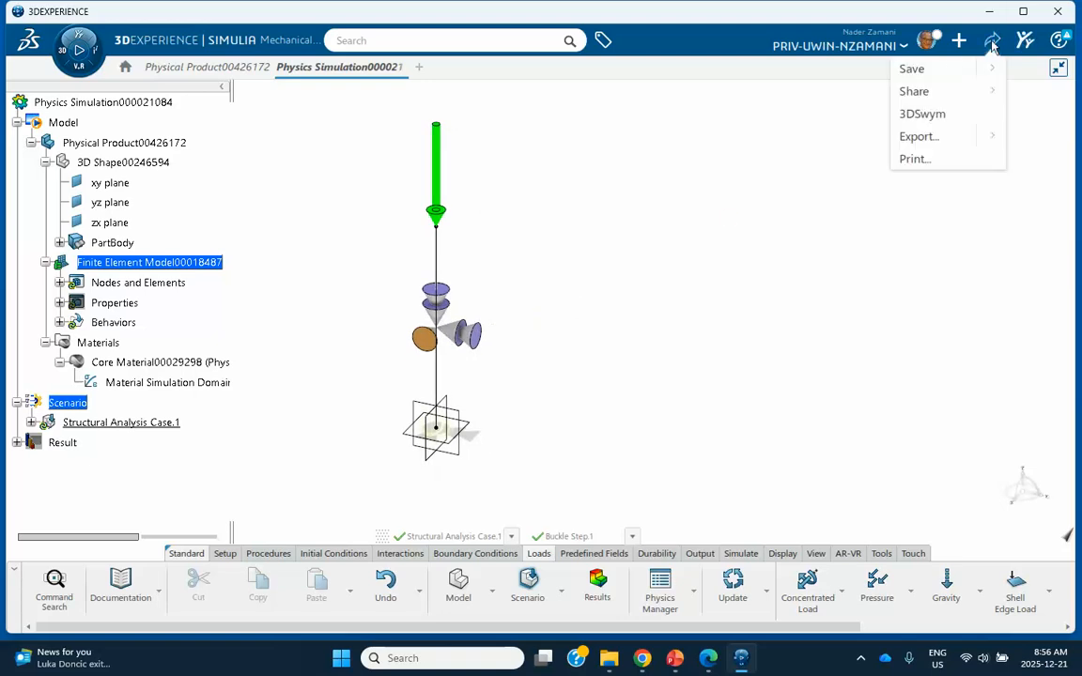
{"action": "left_click", "coordinate": [947, 68]}
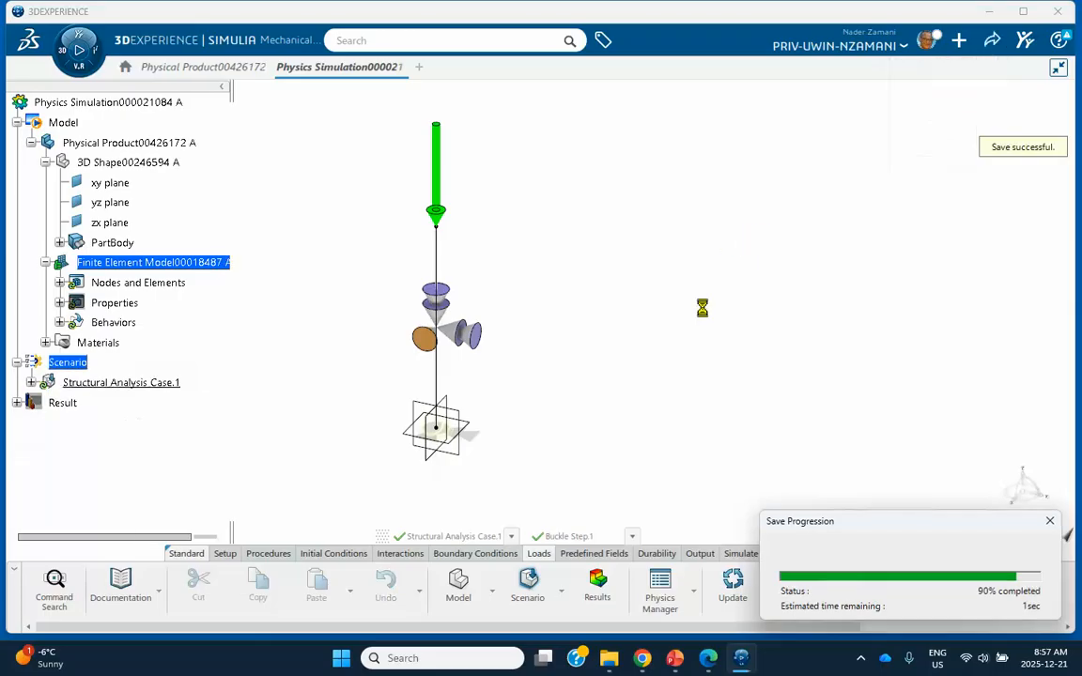
{"action": "left_click", "coordinate": [741, 554]}
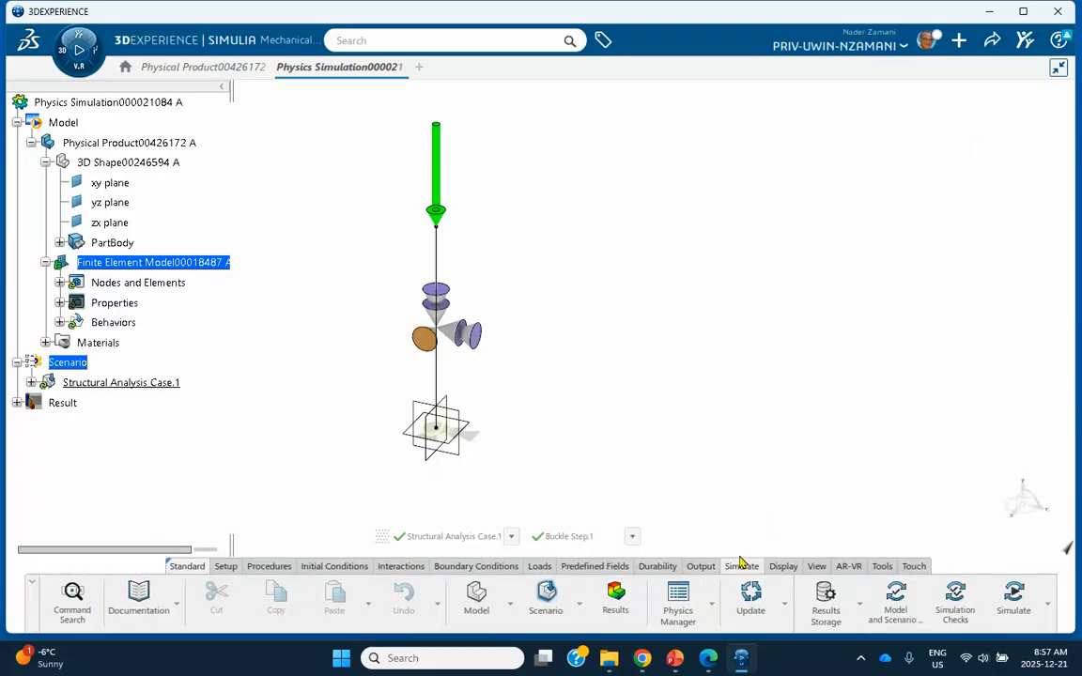
{"action": "left_click", "coordinate": [897, 602]}
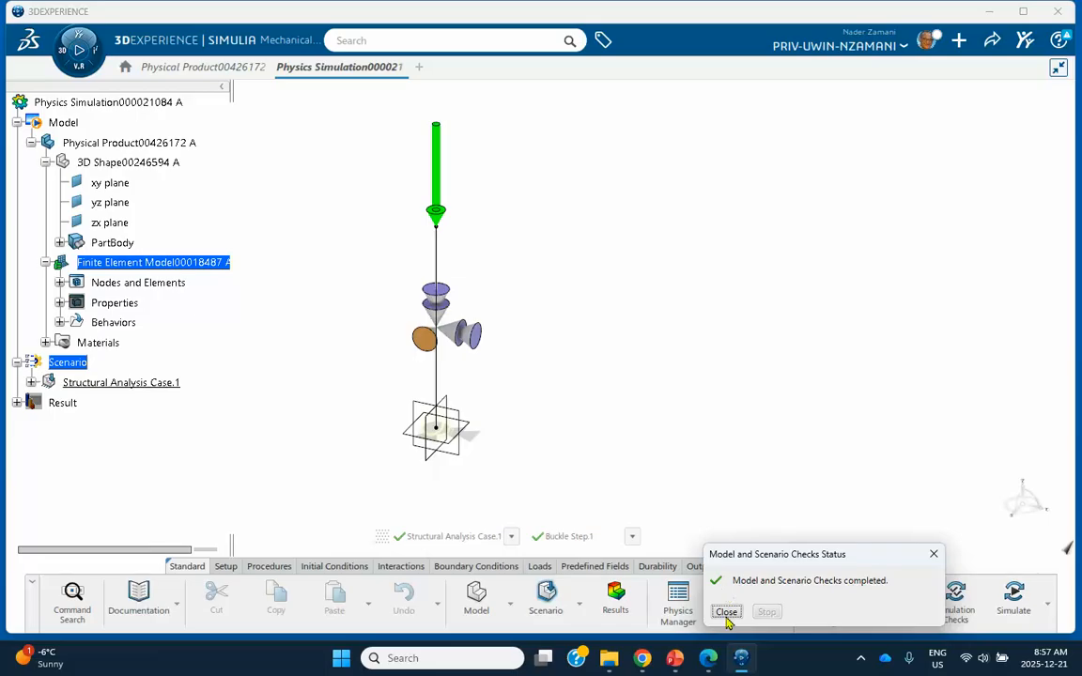
{"action": "left_click", "coordinate": [726, 612]}
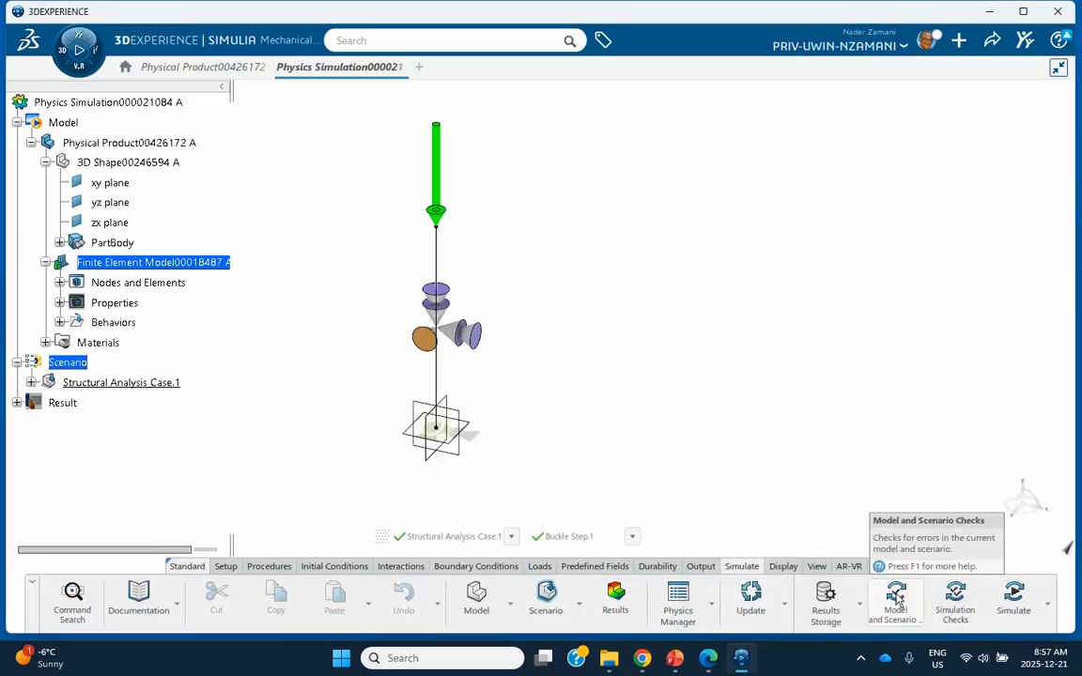
- Run the simulation checks for the buckling analysis case as local interactive with 4 cores, and close the status report
{"action": "left_click", "coordinate": [957, 602]}
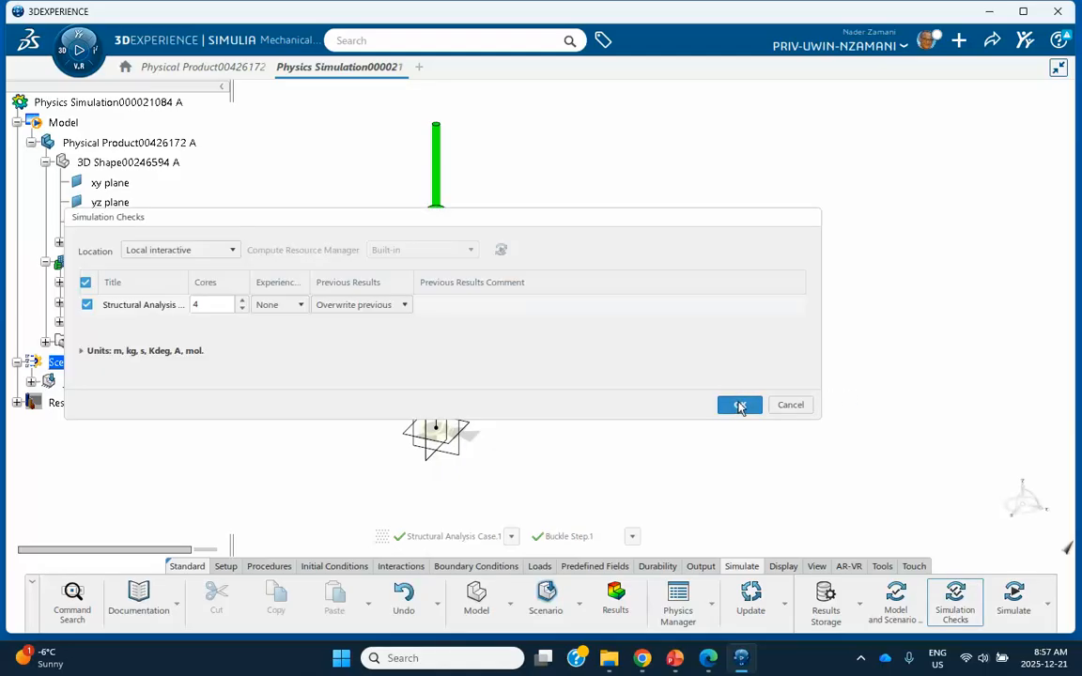
{"action": "left_click", "coordinate": [741, 406]}
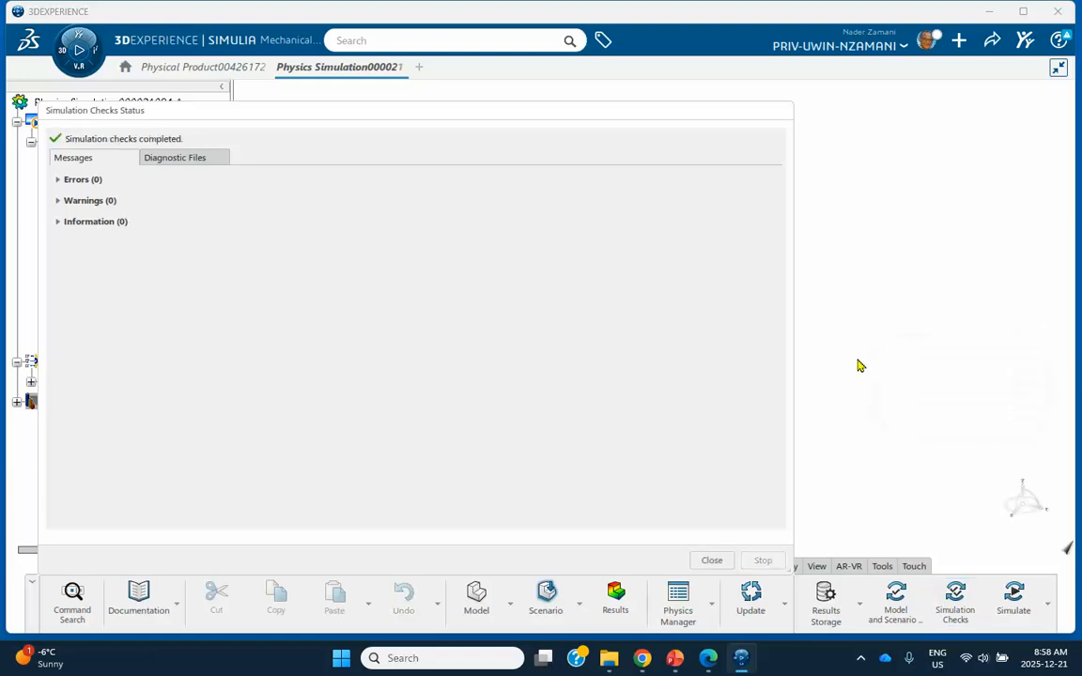
{"action": "left_click", "coordinate": [712, 561]}
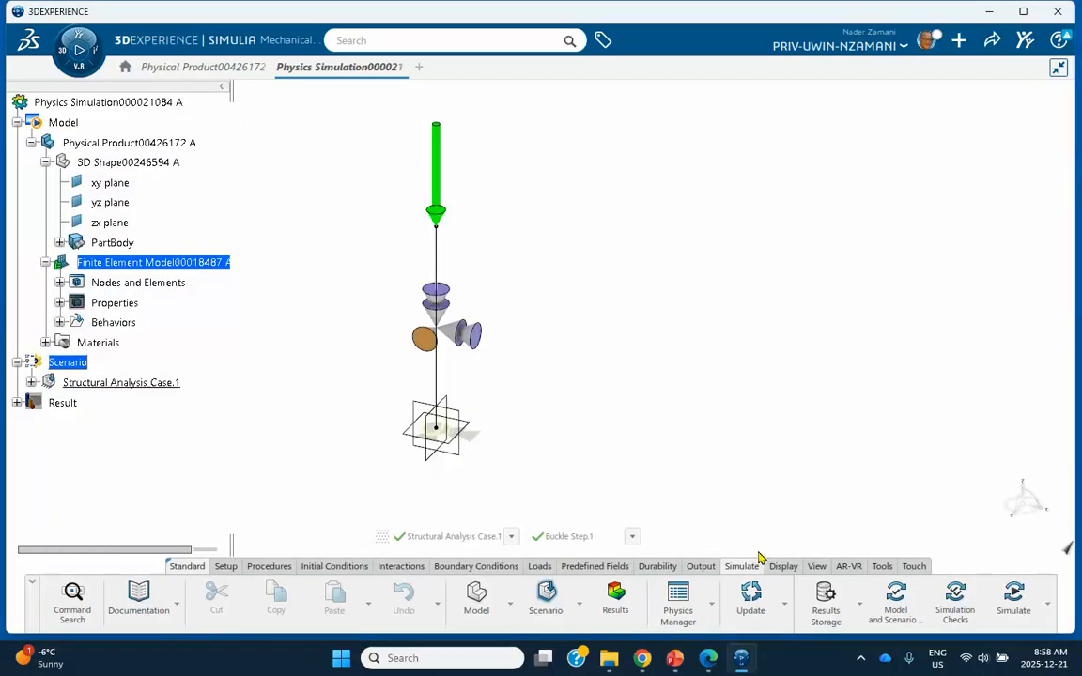
- Run the buckling simulation for Structural Analysis Case.1 and close its status report
{"action": "left_click", "coordinate": [1015, 598]}
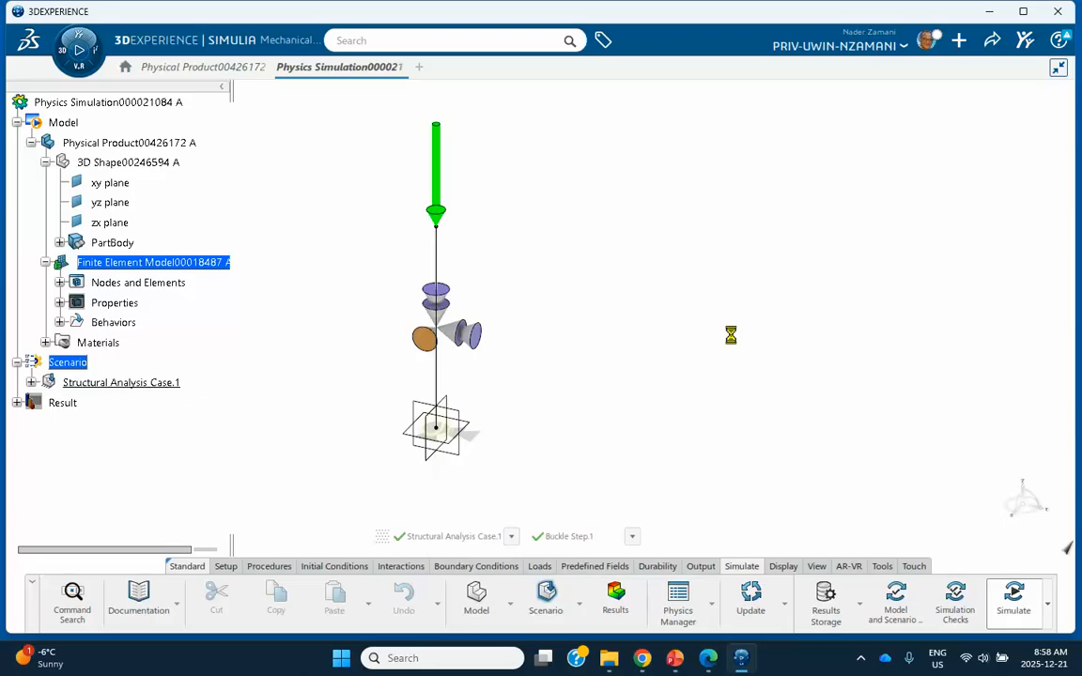
{"action": "left_click", "coordinate": [741, 404]}
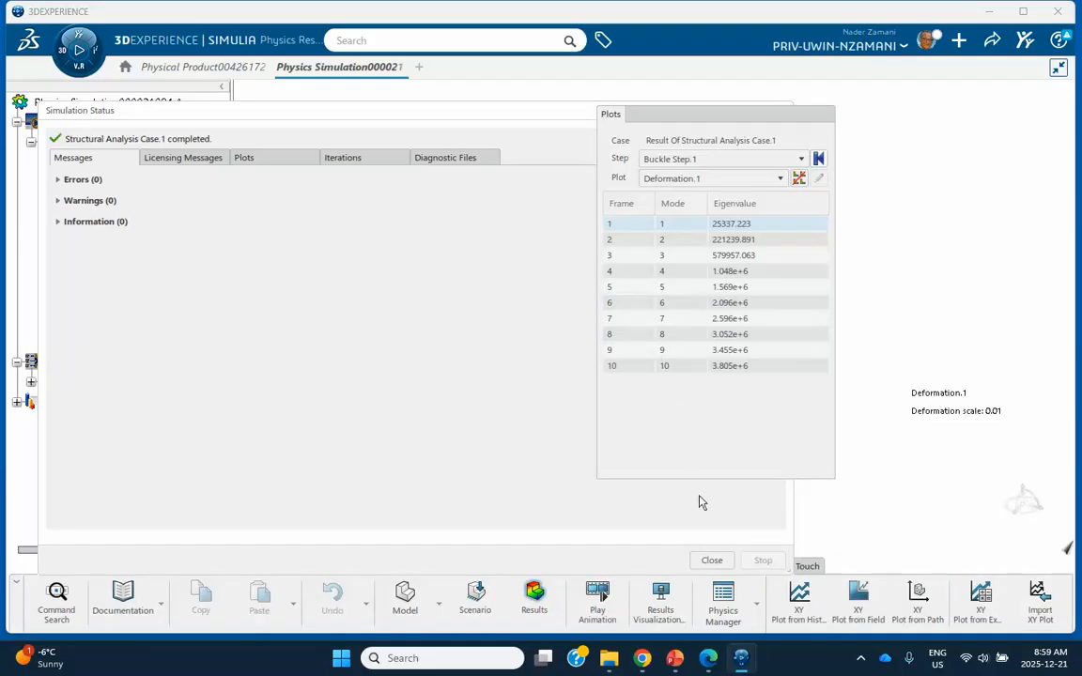
{"action": "left_click", "coordinate": [712, 560]}
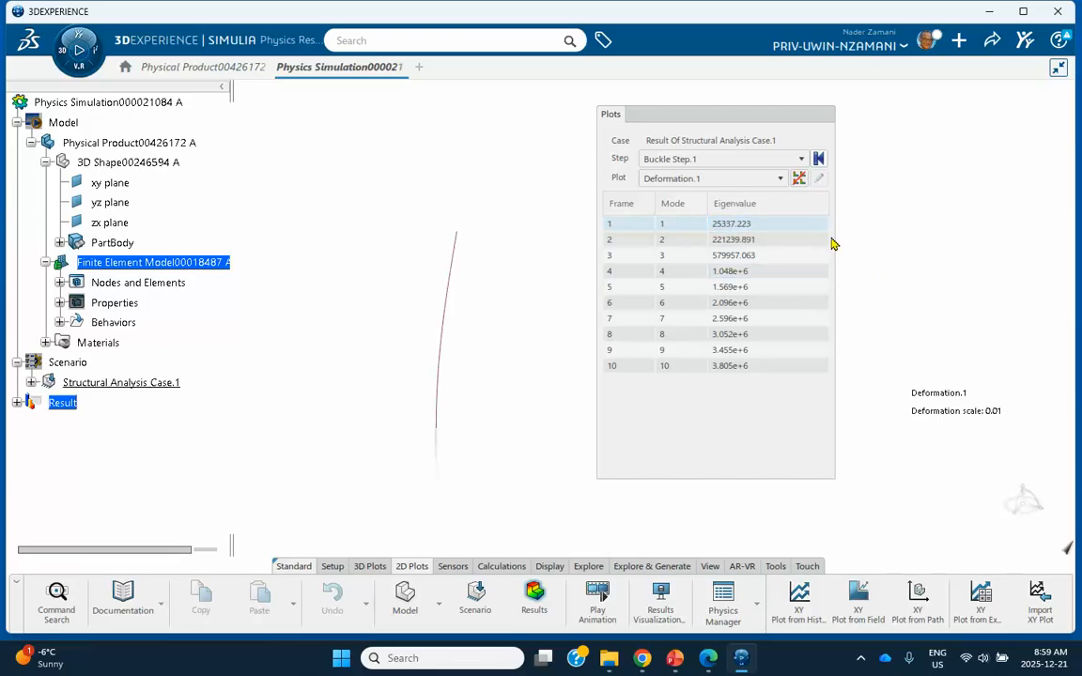
- Show the Displacement.1 plot, examine several buckling mode shapes, return to mode 1, and collapse the plot list
{"action": "left_click", "coordinate": [754, 227]}
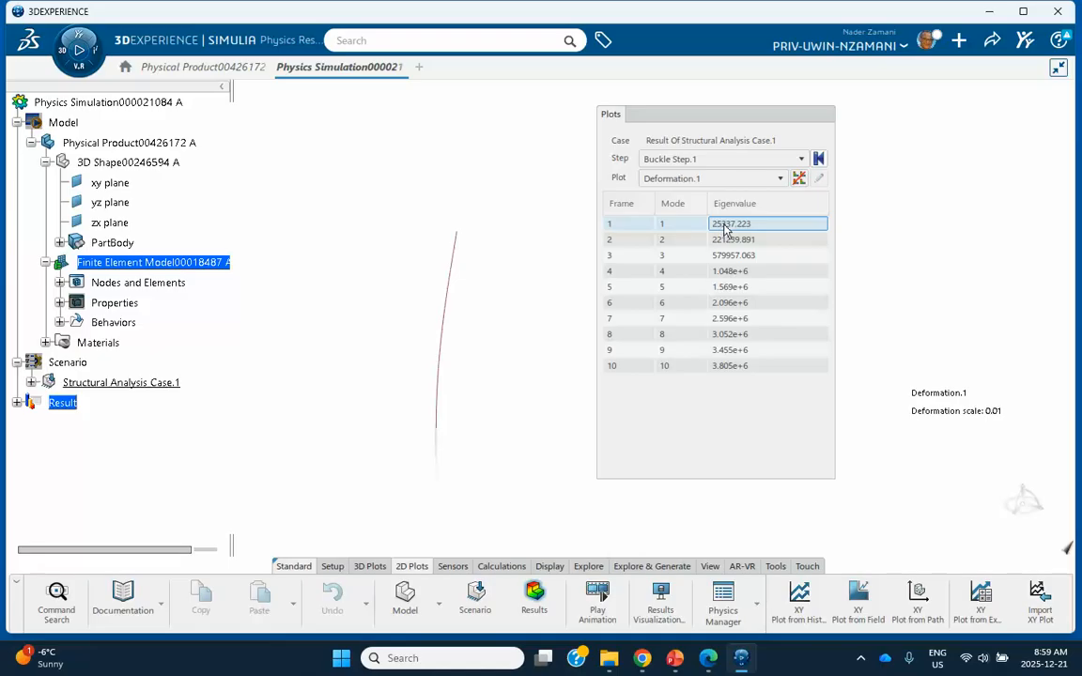
{"action": "left_click", "coordinate": [702, 177]}
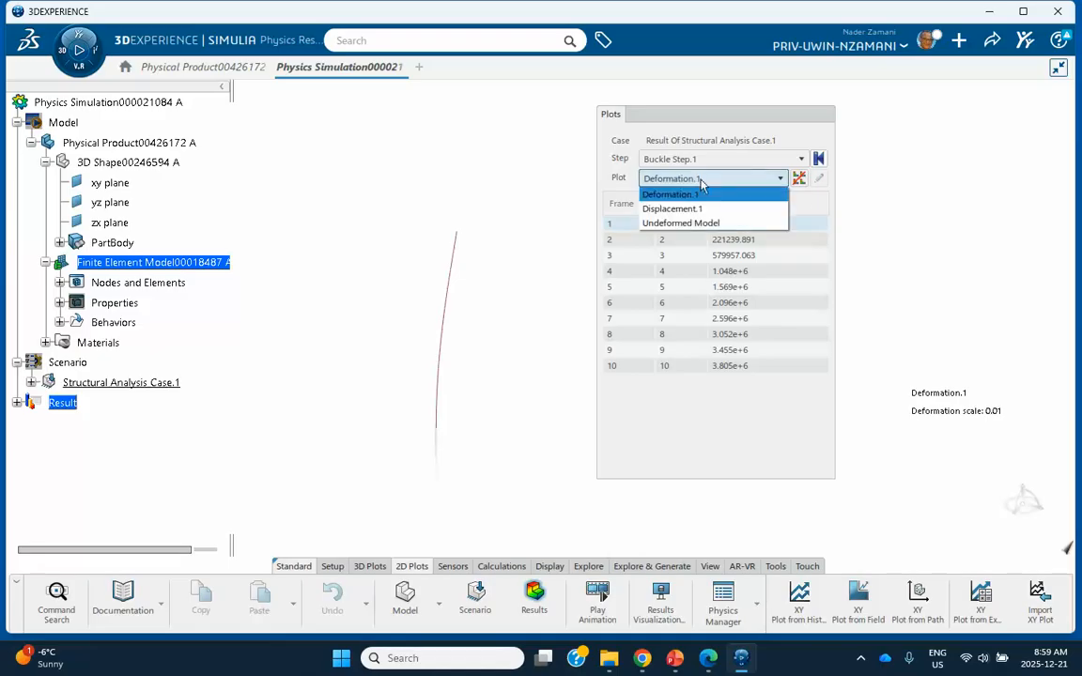
{"action": "left_click", "coordinate": [695, 211]}
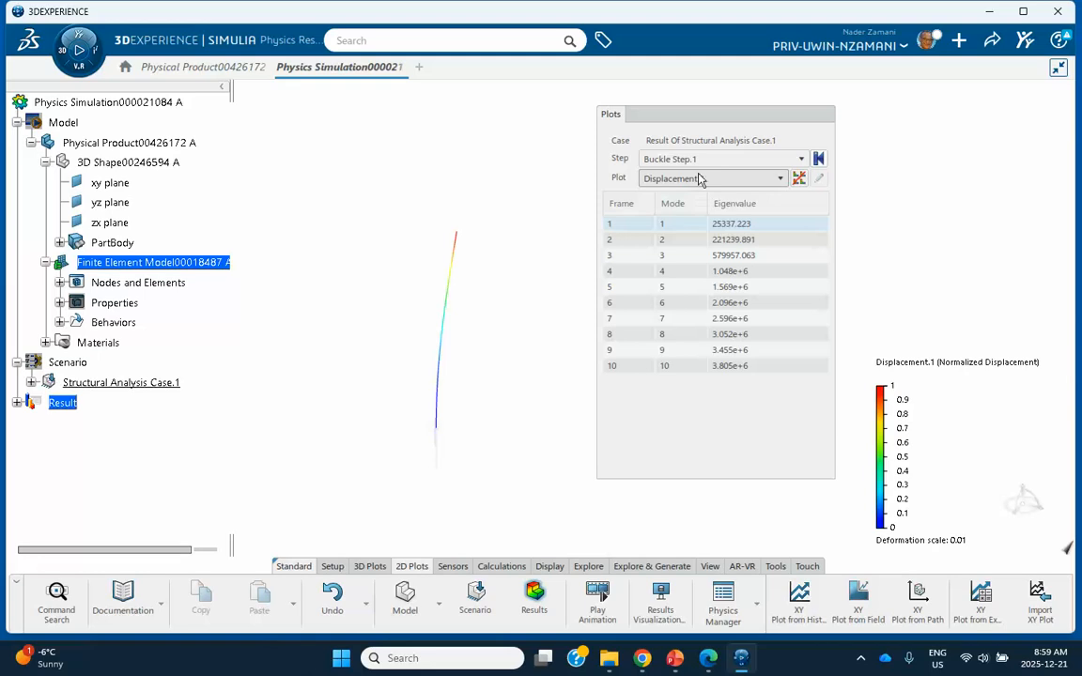
{"action": "left_click", "coordinate": [723, 241]}
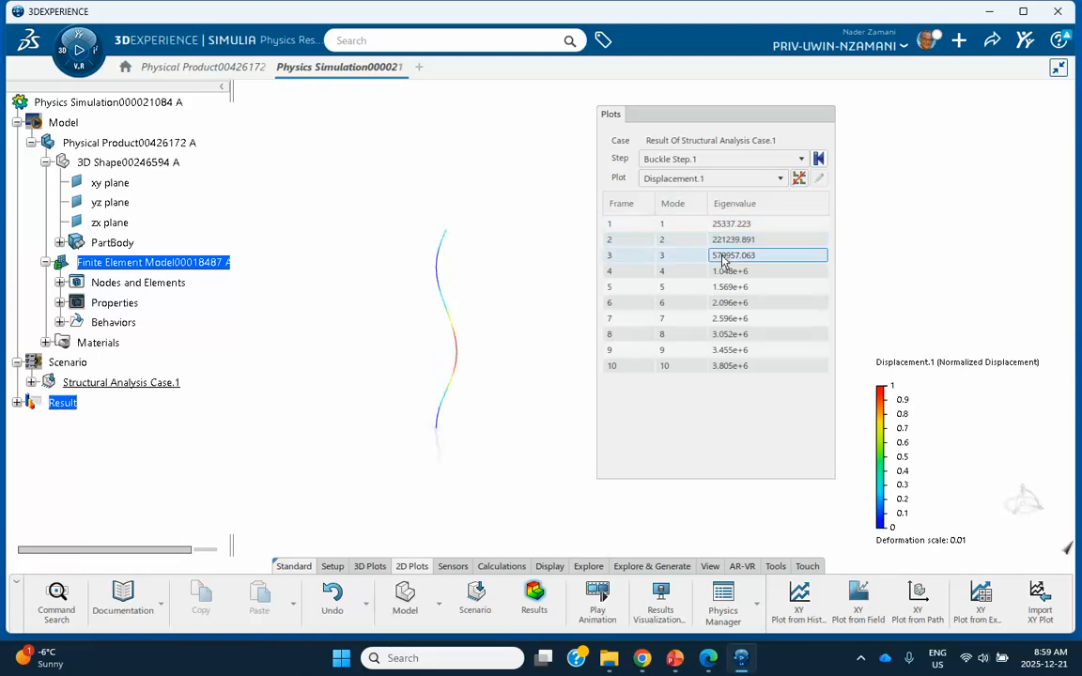
{"action": "left_click", "coordinate": [725, 272]}
{"action": "left_click", "coordinate": [725, 321]}
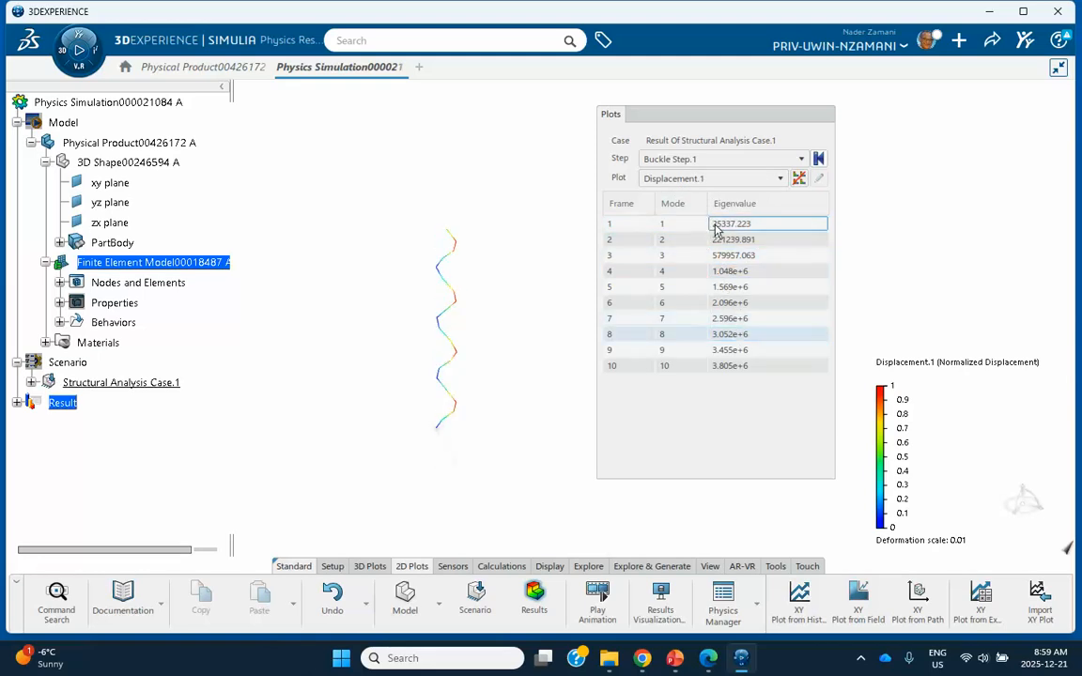
{"action": "left_click", "coordinate": [716, 226]}
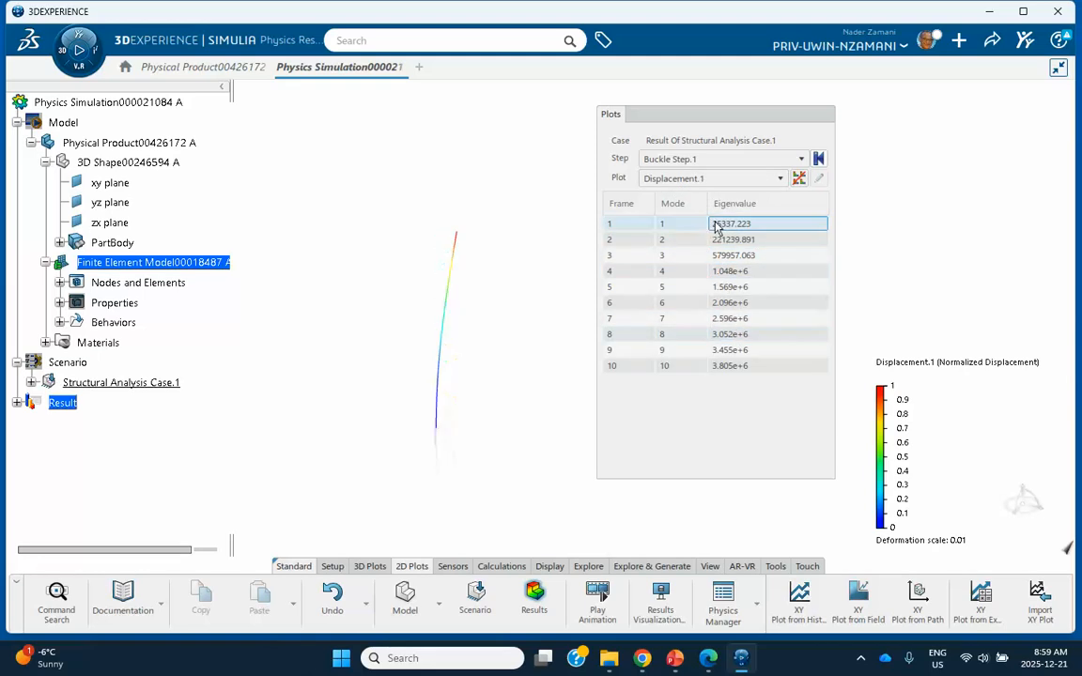
{"action": "left_click", "coordinate": [718, 113]}
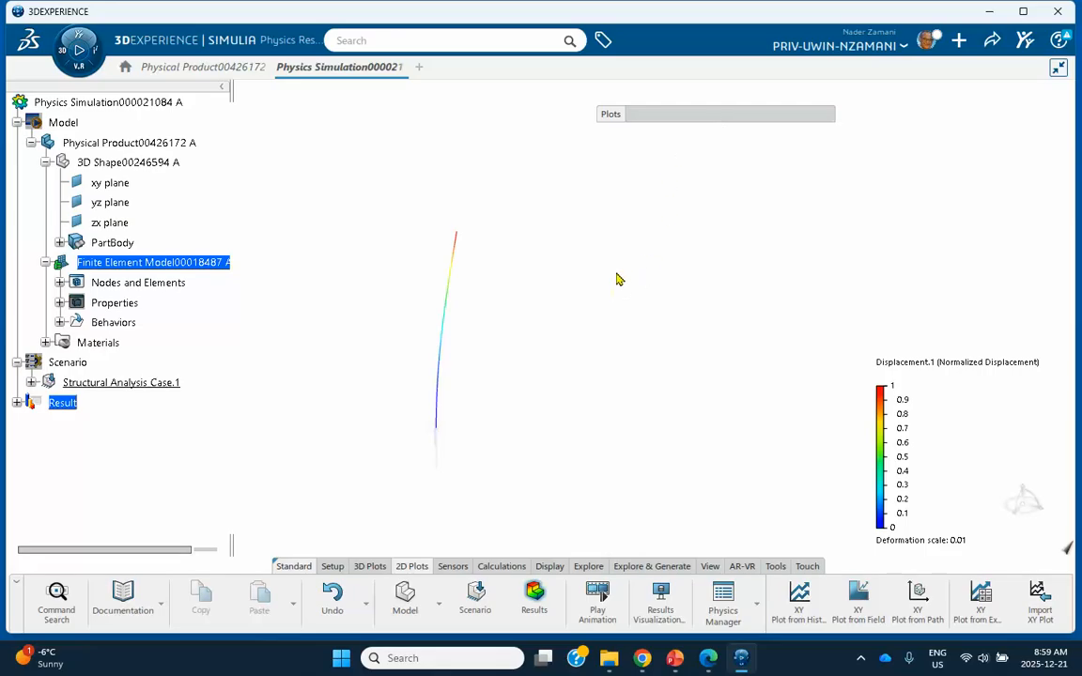
- Switch to the PowerPoint tutorial and open slide 2 to check how the second analysis case is set up
{"action": "left_click", "coordinate": [677, 661]}
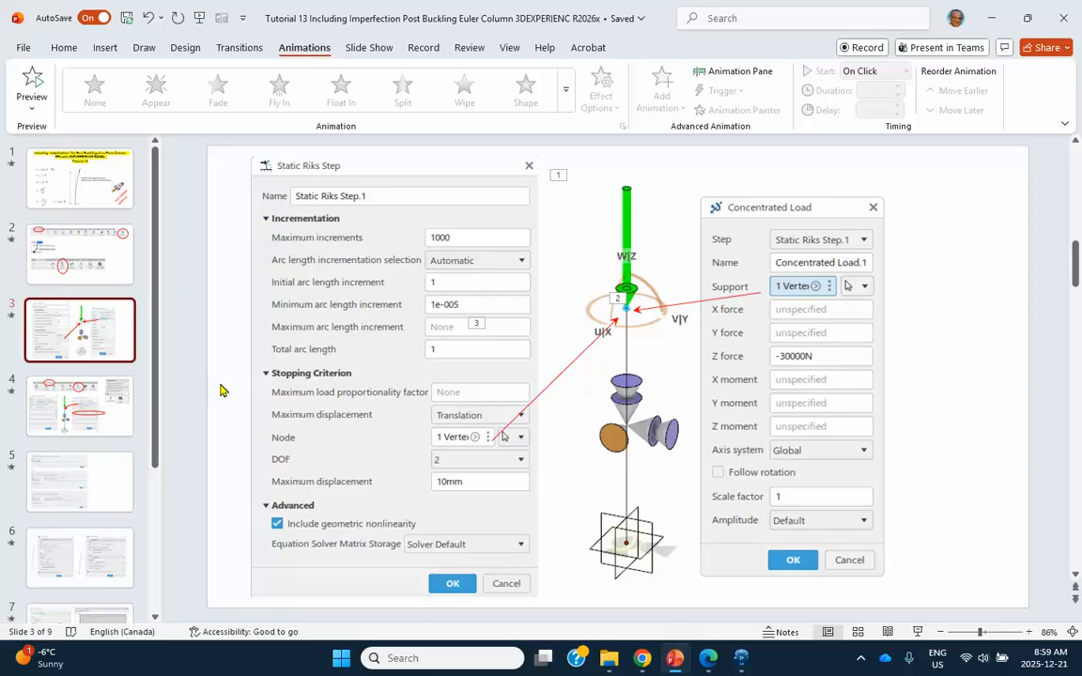
{"action": "left_click", "coordinate": [81, 254]}
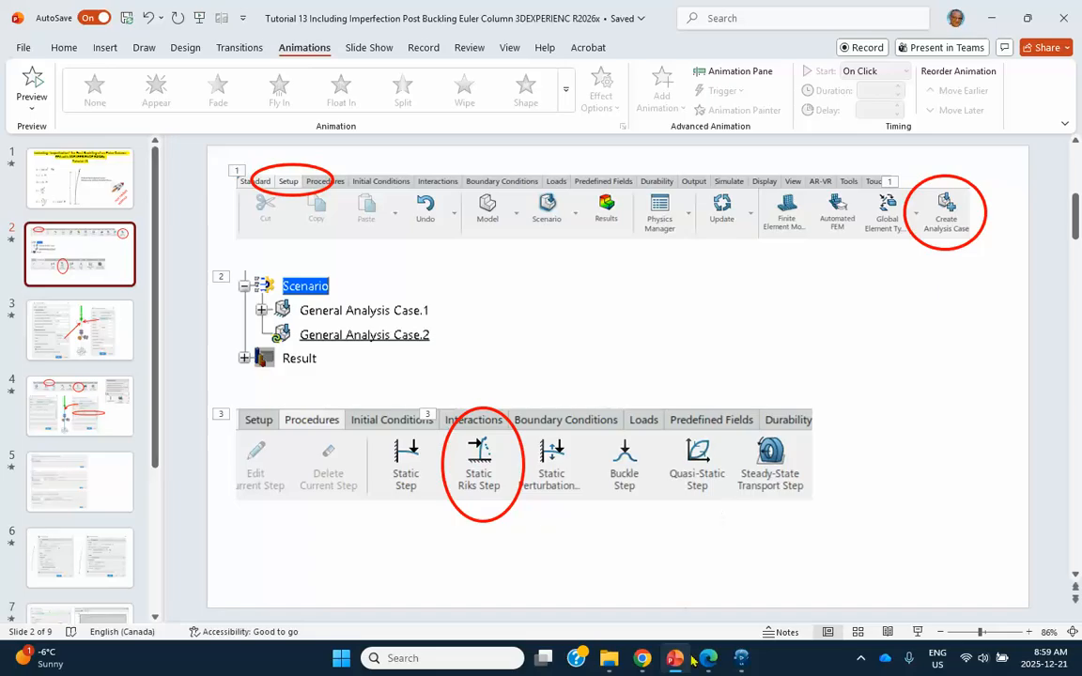
{"action": "mouse_move", "coordinate": [674, 660]}
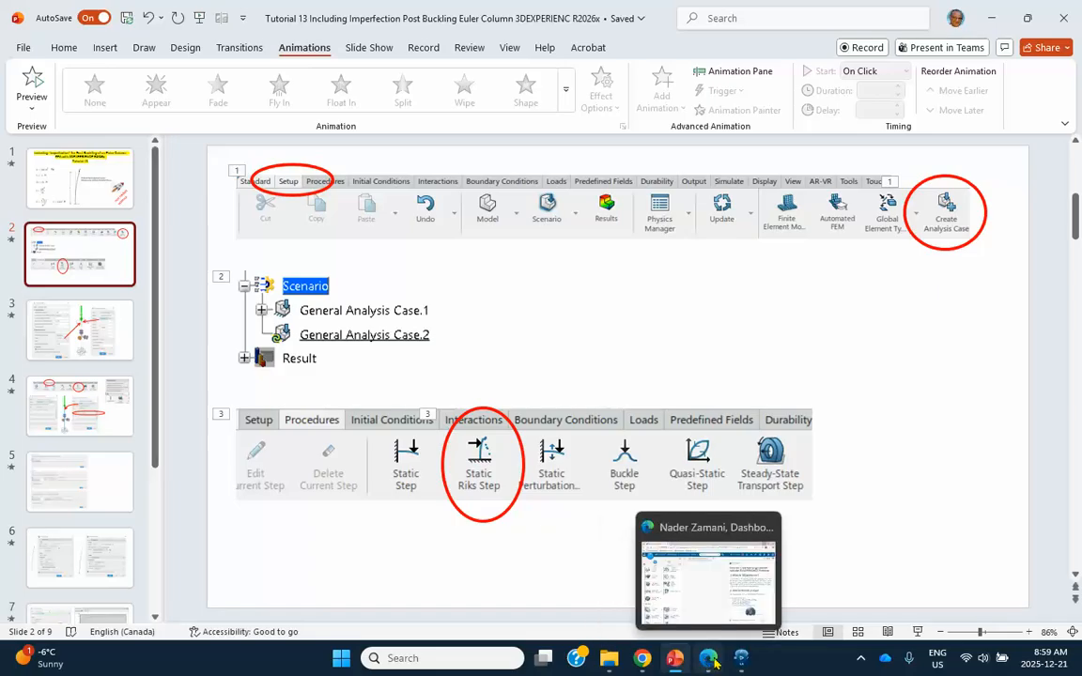
- Return to the 3DEXPERIENCE scenario and create Structural Analysis Case.2 using the existing Finite Element Model00018487
{"action": "left_click", "coordinate": [741, 658]}
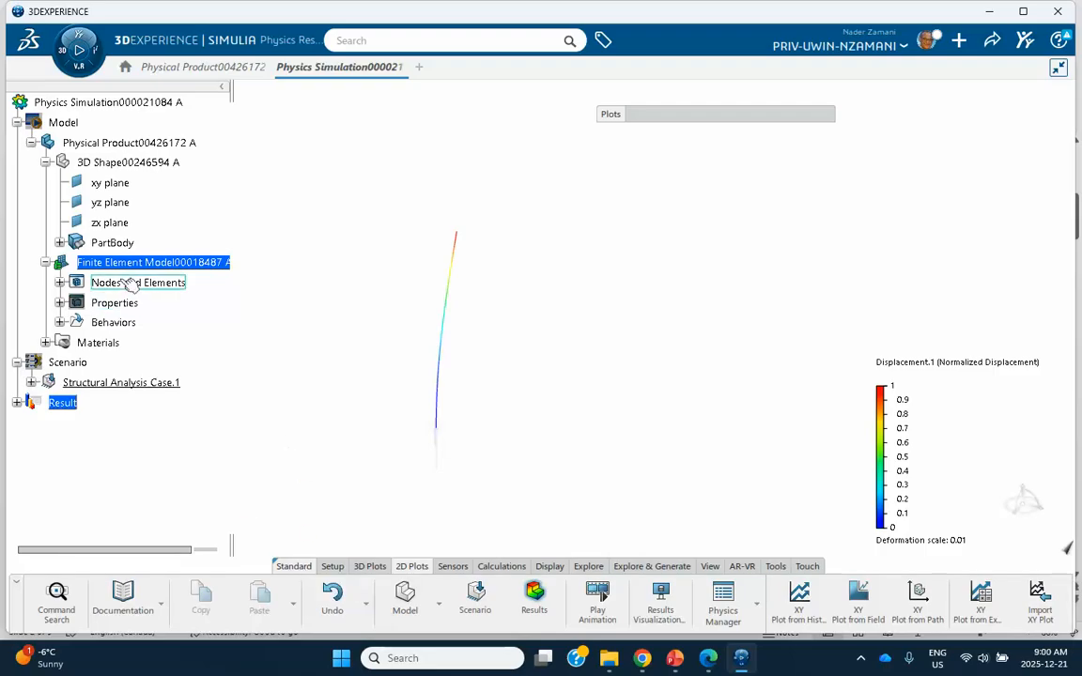
{"action": "left_click", "coordinate": [476, 594]}
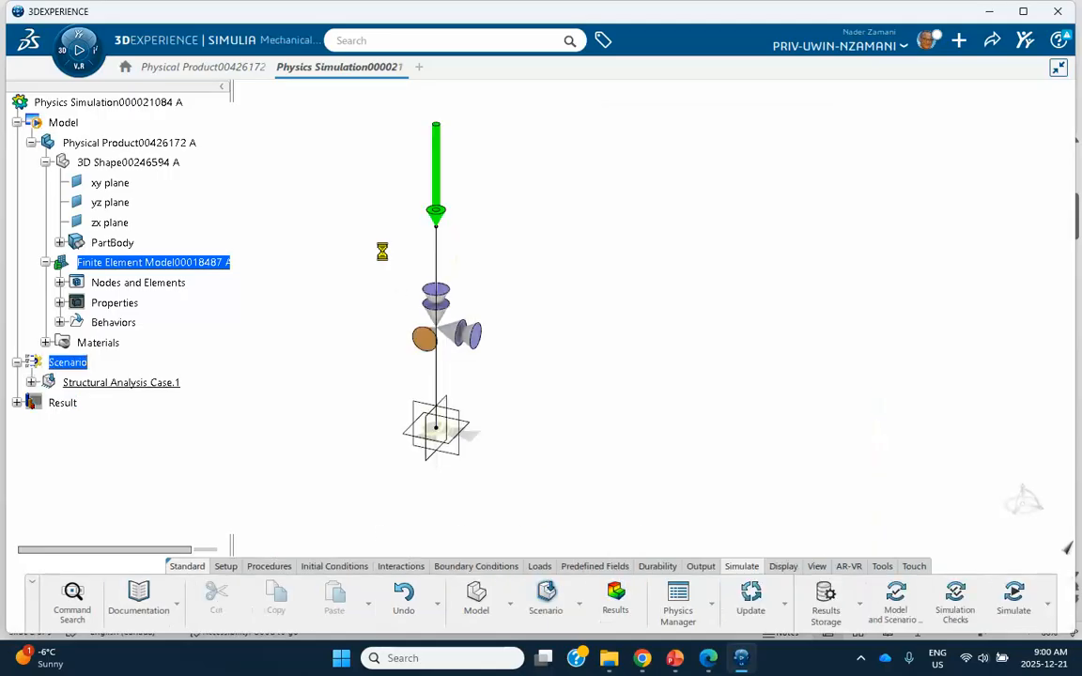
{"action": "left_click", "coordinate": [225, 567]}
{"action": "scroll", "coordinate": [305, 597], "scroll_direction": "down", "scroll_amount": 5}
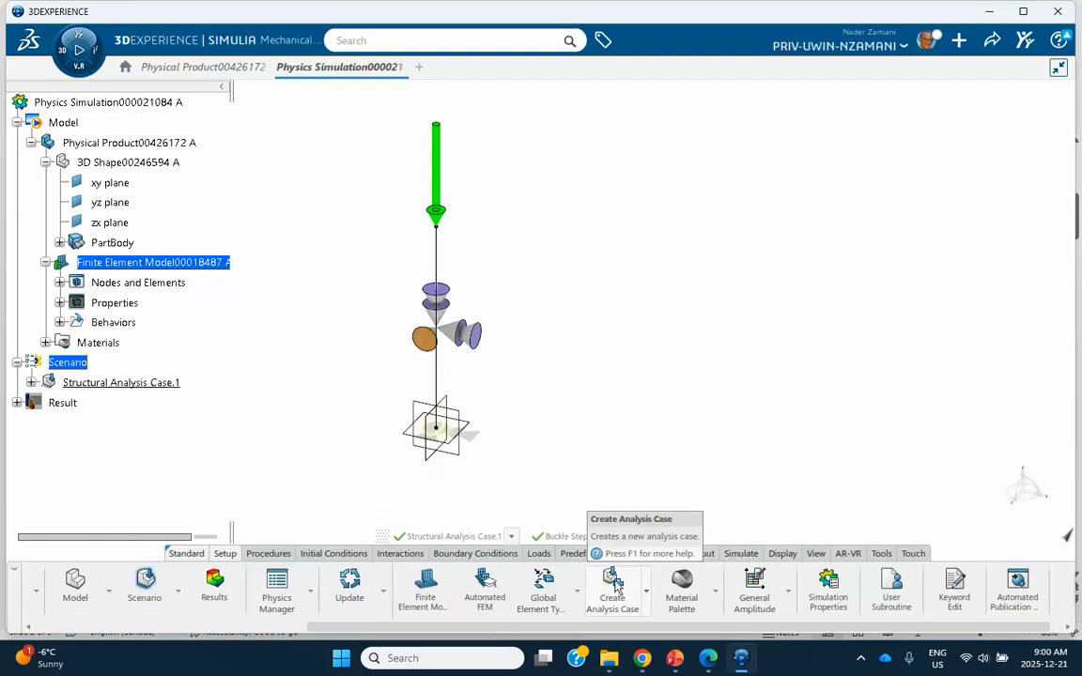
{"action": "left_click", "coordinate": [614, 585]}
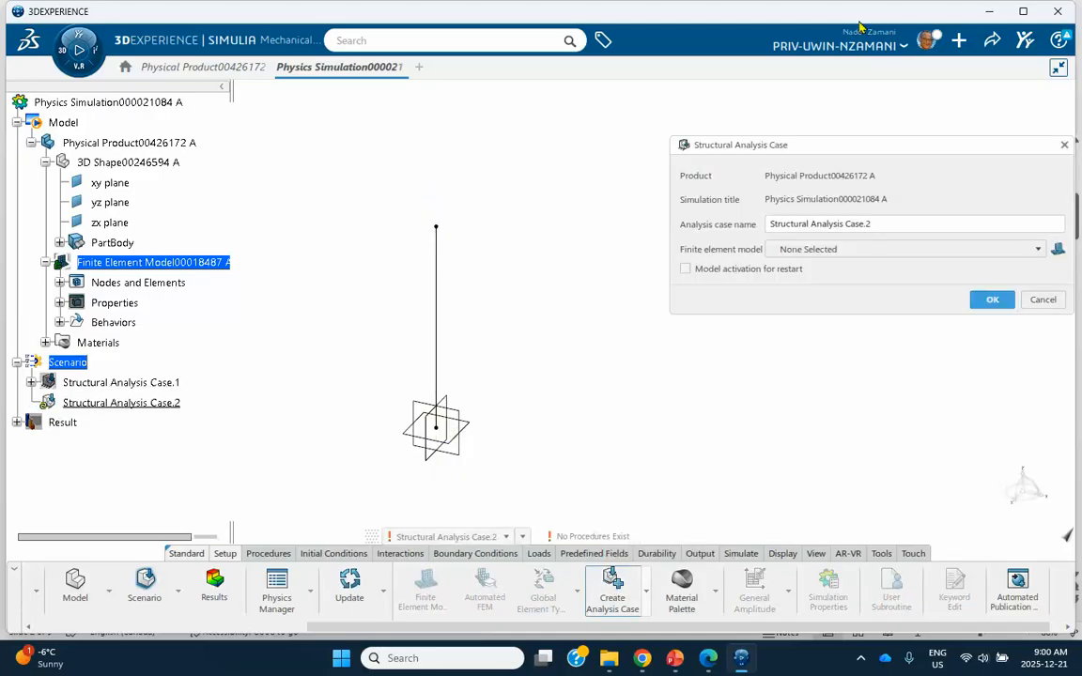
{"action": "left_click_drag", "start_coordinate": [831, 150], "coordinate": [669, 139]}
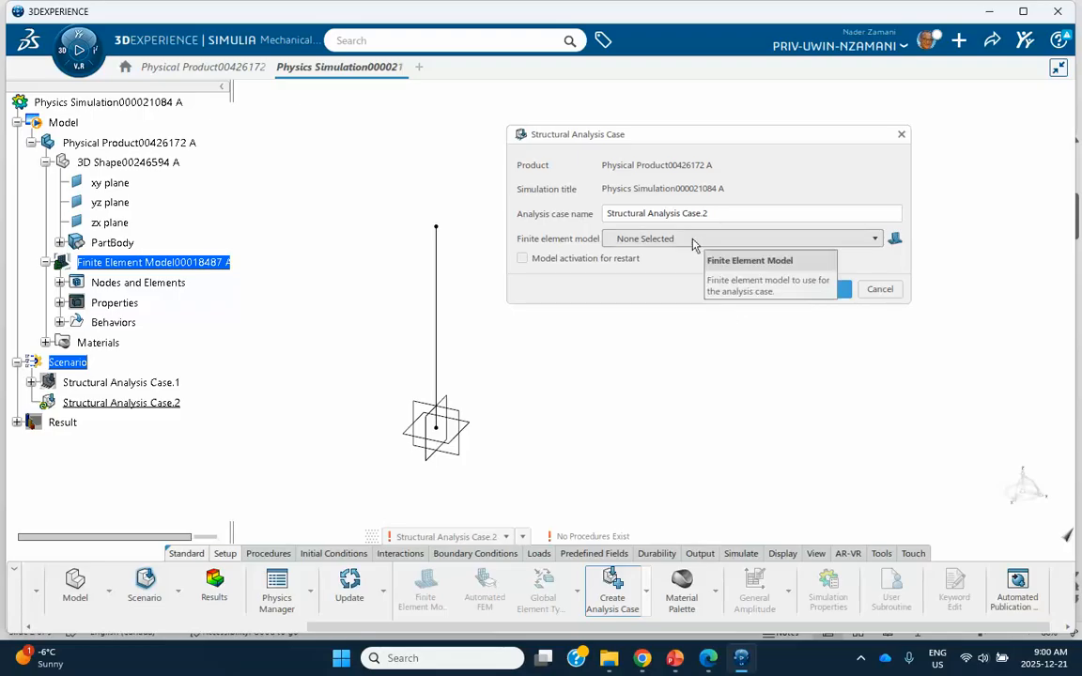
{"action": "left_click", "coordinate": [694, 239]}
{"action": "left_click", "coordinate": [687, 271]}
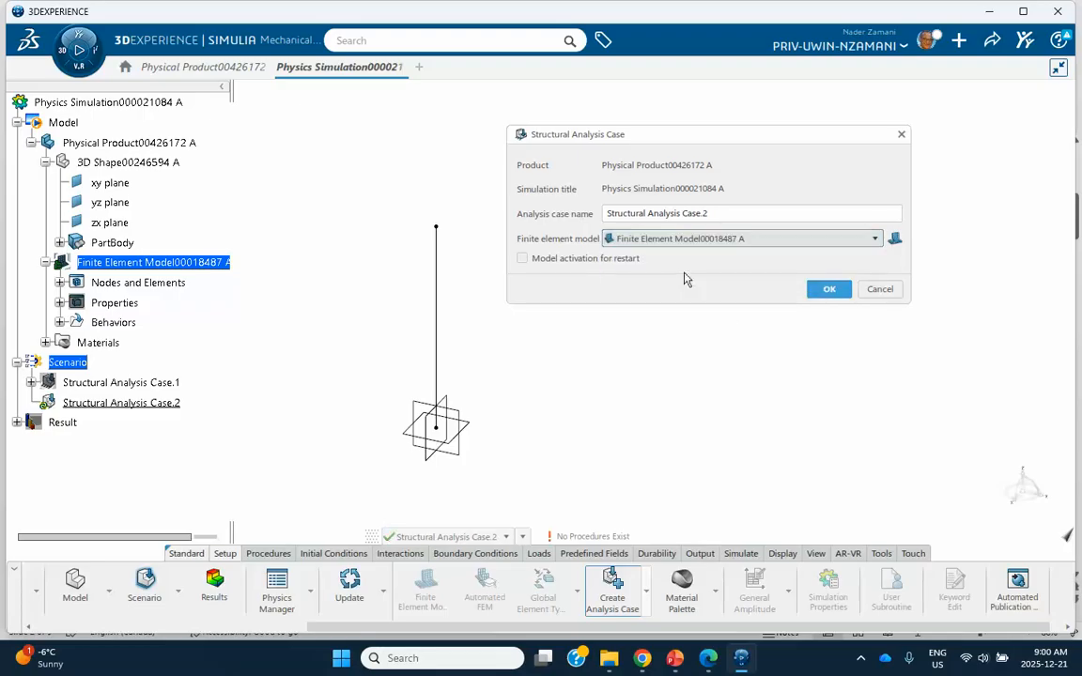
{"action": "left_click", "coordinate": [829, 290]}
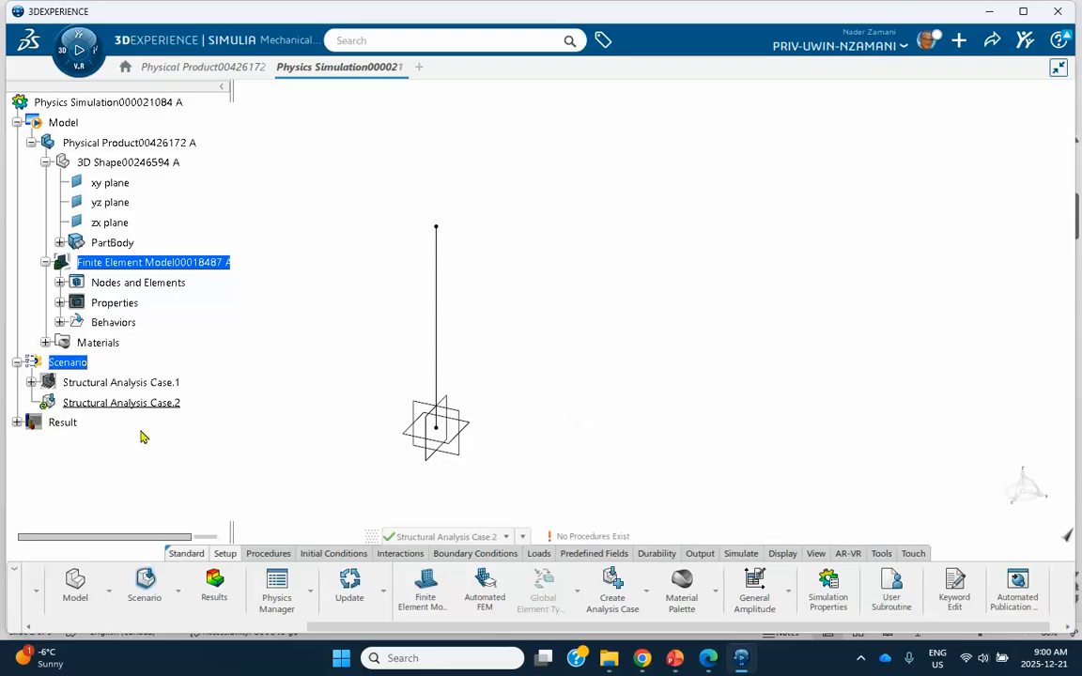
- Start a Static Riks Step in Structural Analysis Case.2 and expand its Stopping Criterion and Advanced settings
{"action": "scroll", "coordinate": [129, 394], "scroll_direction": "down", "scroll_amount": 3}
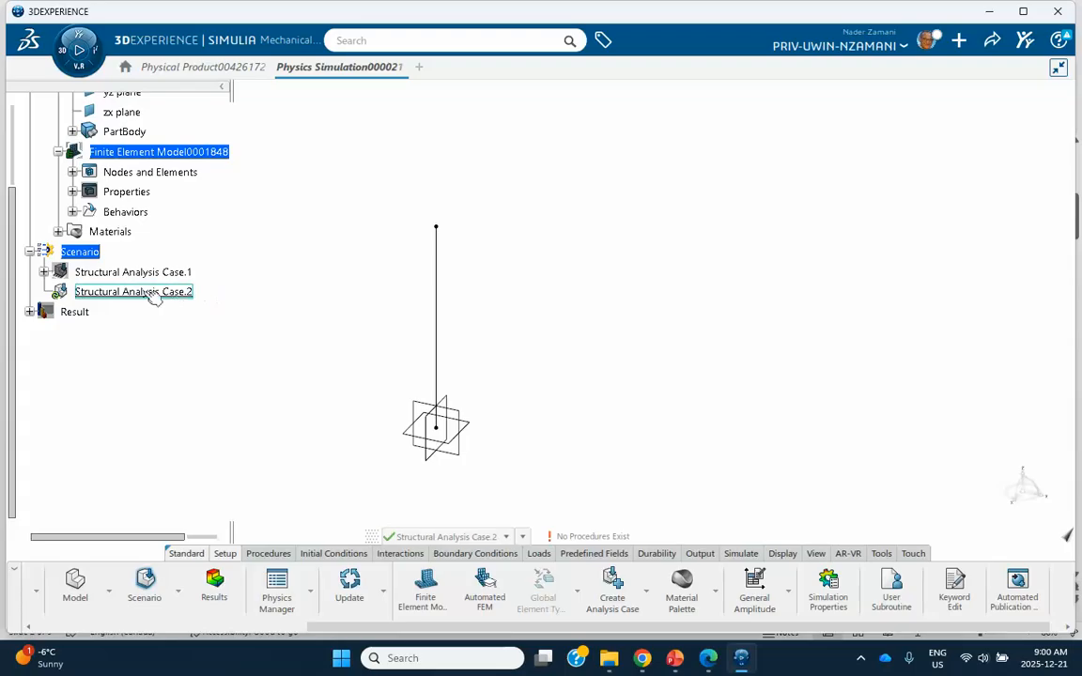
{"action": "left_click", "coordinate": [266, 554]}
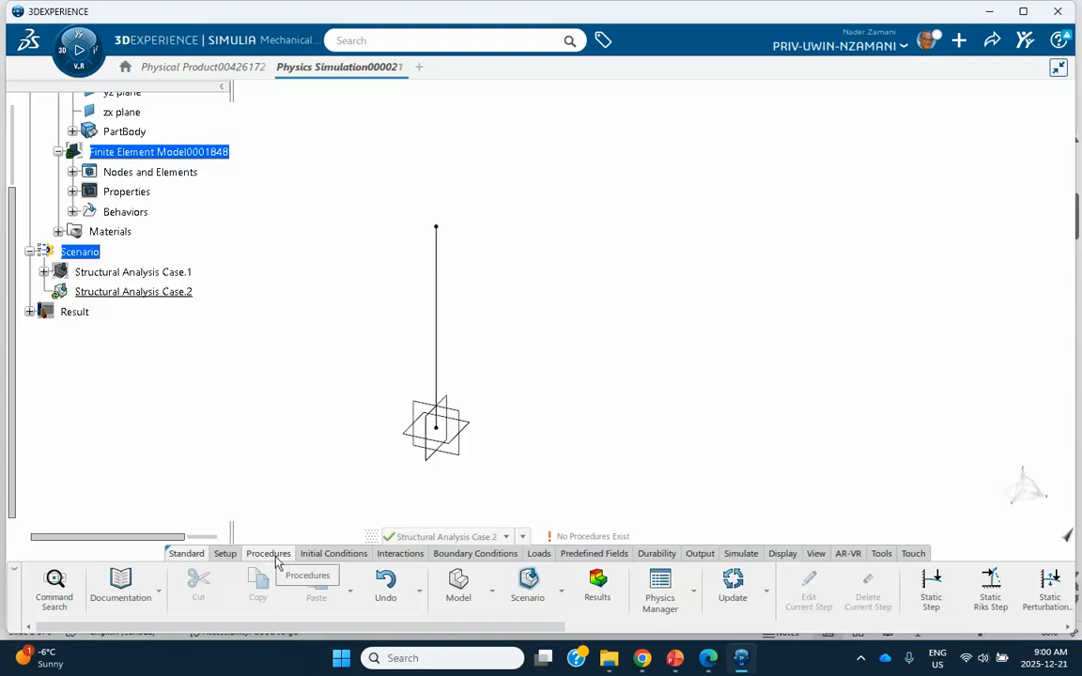
{"action": "scroll", "coordinate": [505, 601], "scroll_direction": "right", "scroll_amount": 2}
{"action": "scroll", "coordinate": [505, 601], "scroll_direction": "right", "scroll_amount": 4}
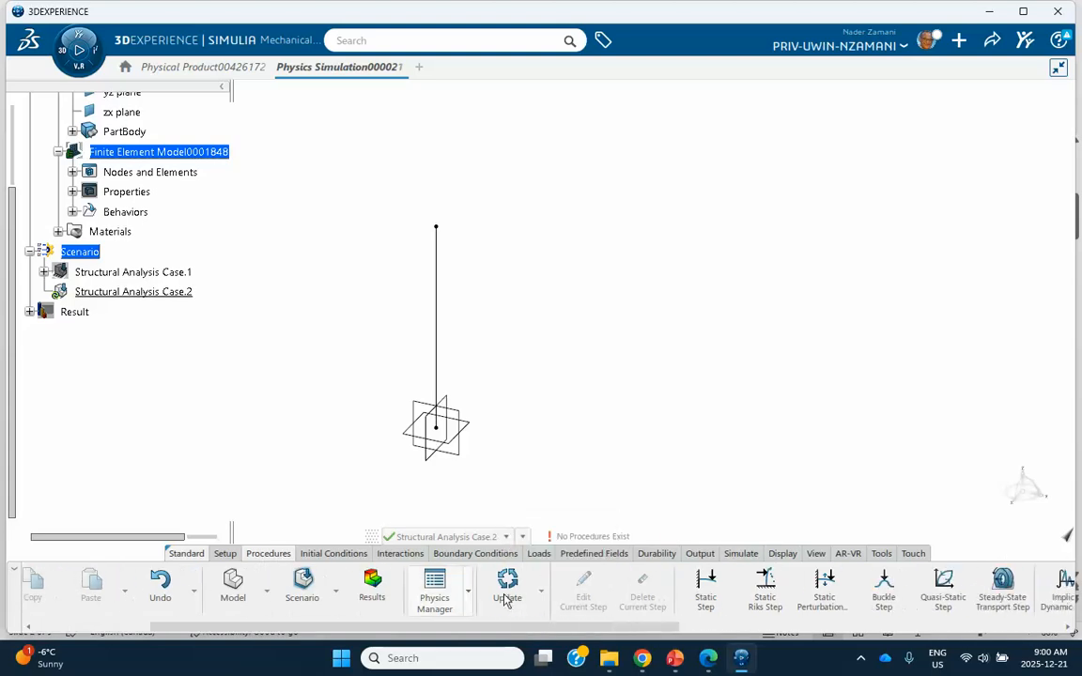
{"action": "left_click", "coordinate": [768, 585]}
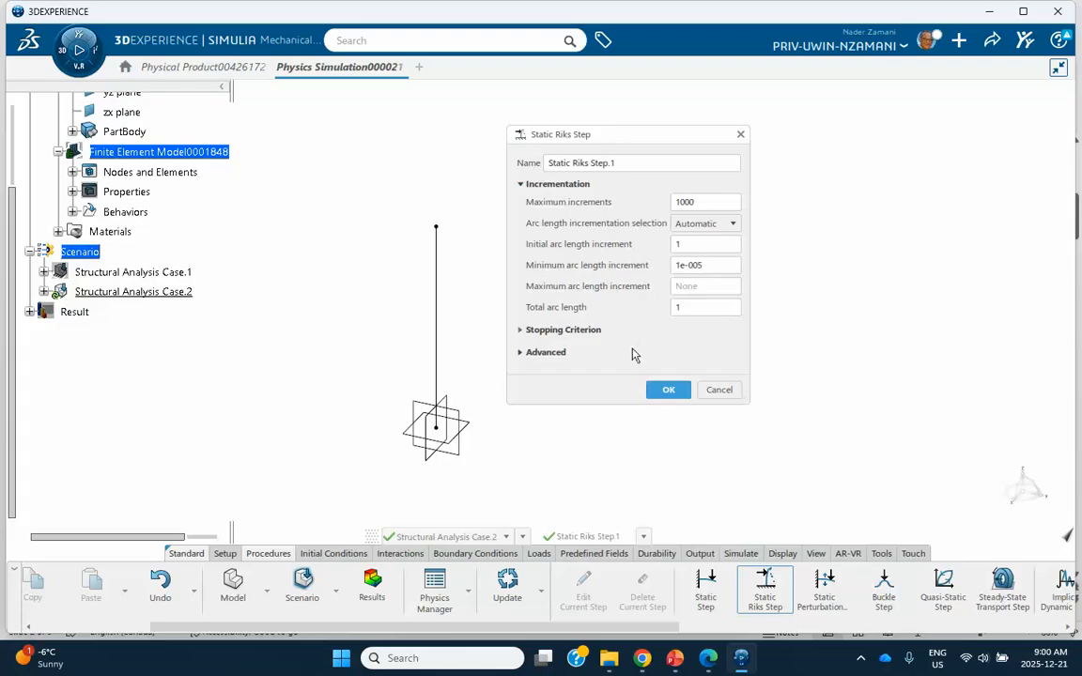
{"action": "left_click", "coordinate": [521, 331]}
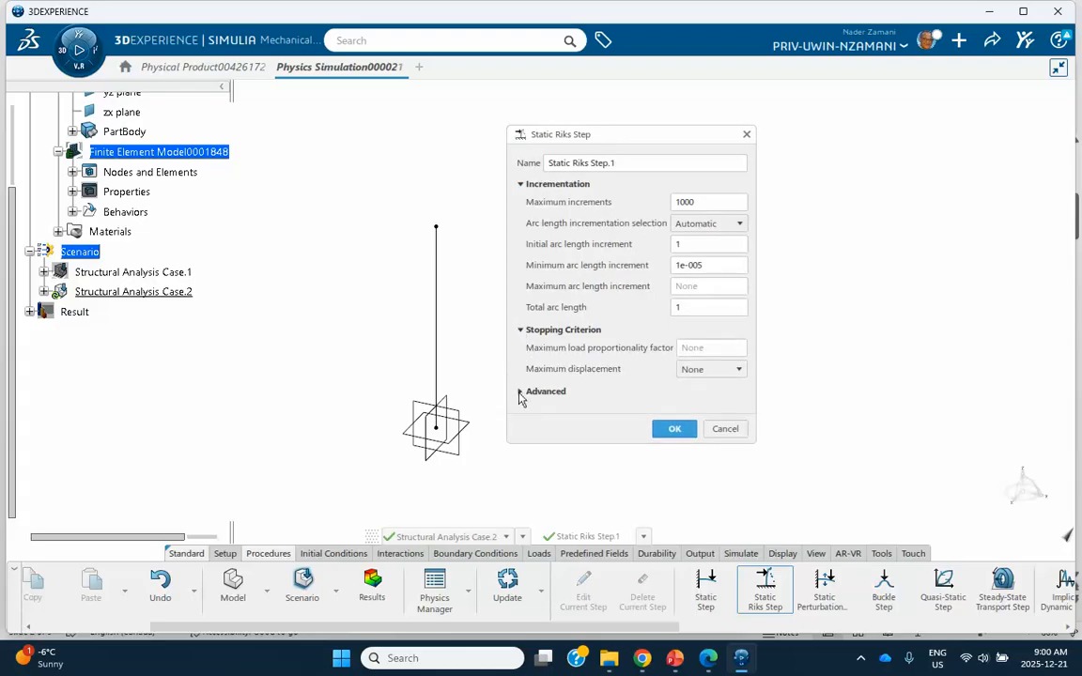
{"action": "left_click", "coordinate": [520, 393]}
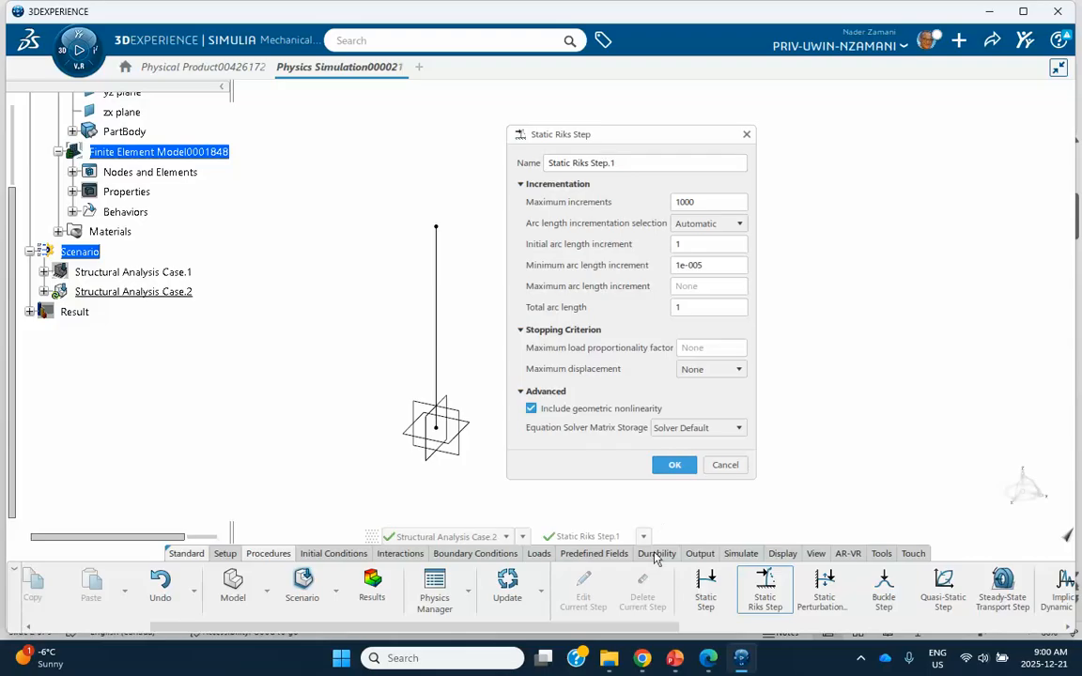
- Switch to the PowerPoint tutorial, check the Static Riks Step settings on slide 3, and return to 3DEXPERIENCE
{"action": "left_click", "coordinate": [676, 659]}
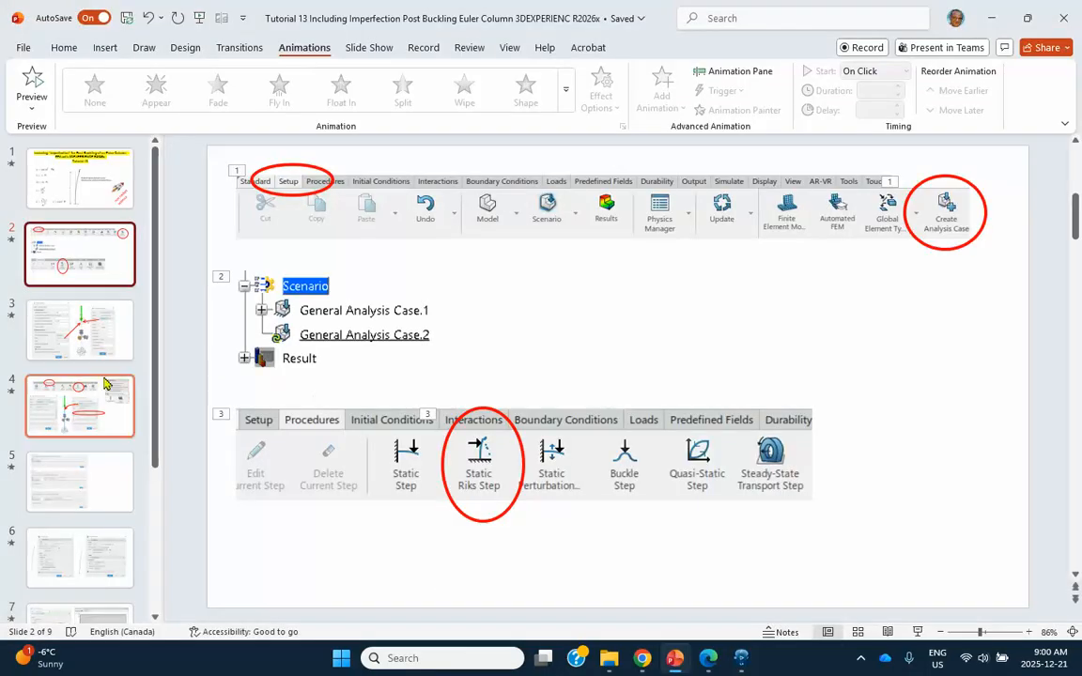
{"action": "left_click", "coordinate": [94, 340]}
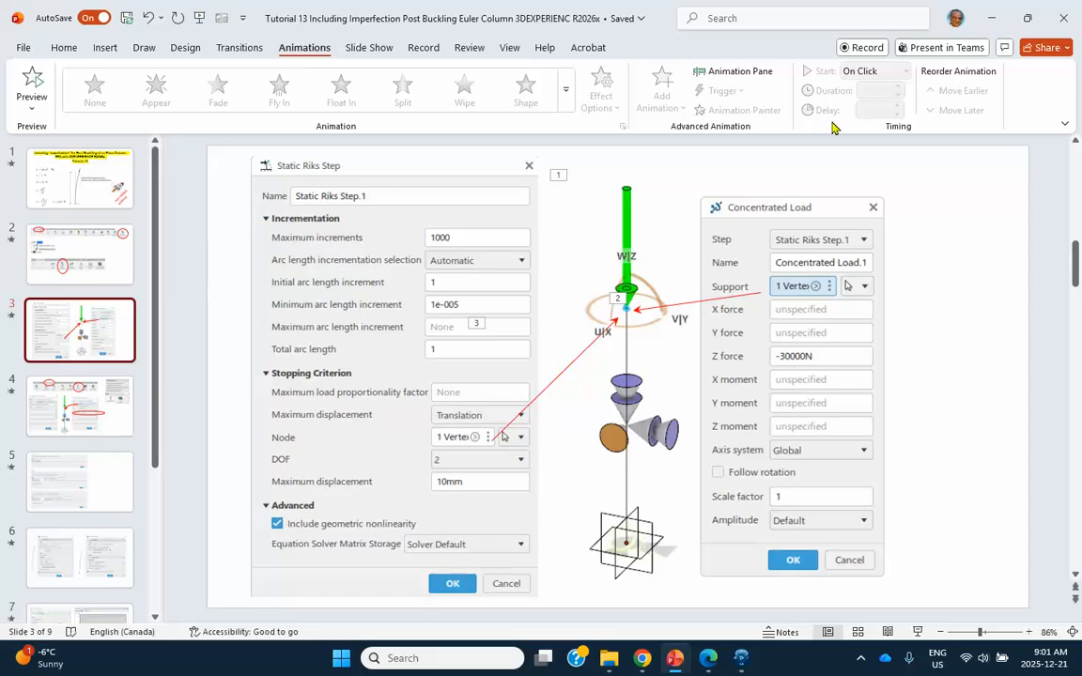
{"action": "left_click", "coordinate": [993, 20]}
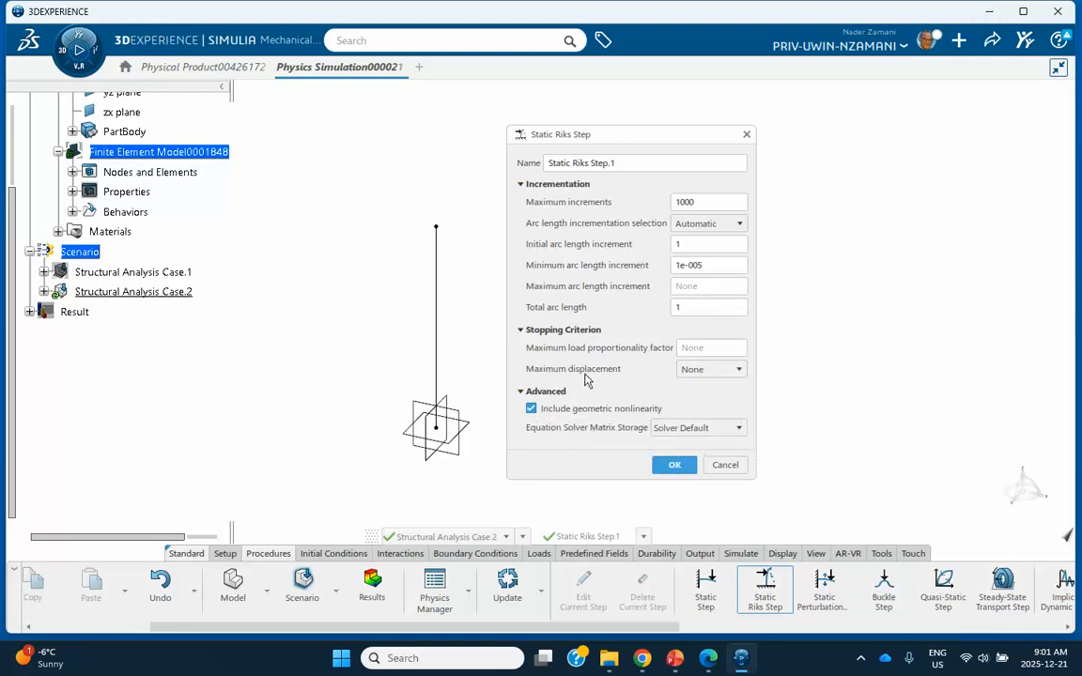
- Set the stopping criterion to a maximum translation of 10 mm in DOF 2 at the column's top vertex
{"action": "left_click", "coordinate": [738, 375]}
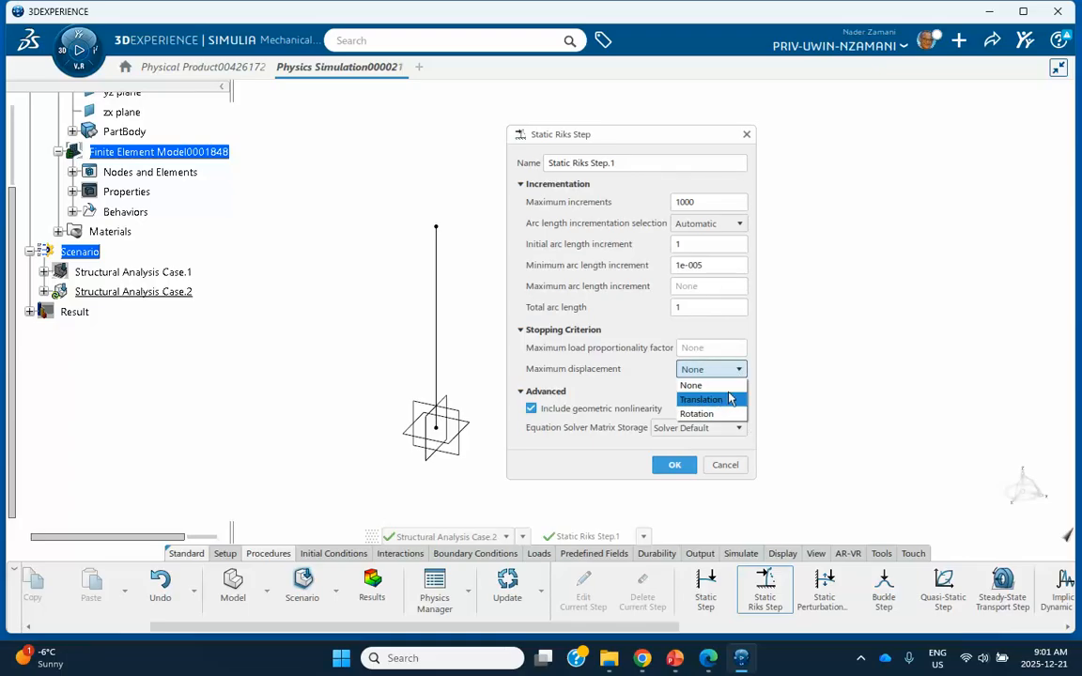
{"action": "left_click", "coordinate": [730, 398]}
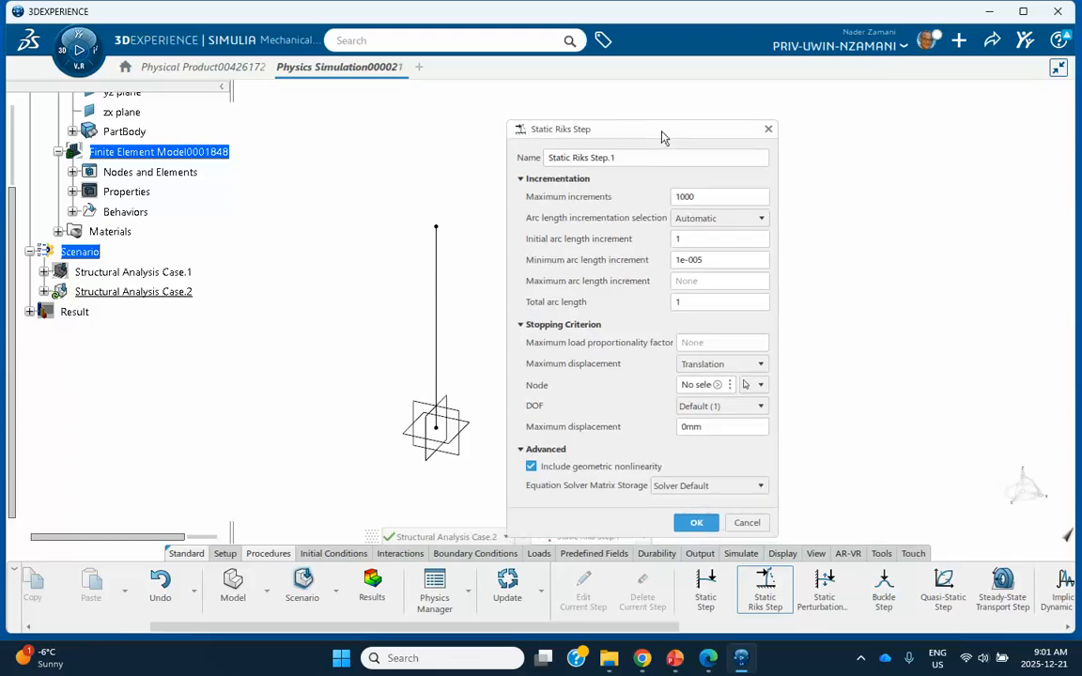
{"action": "left_click_drag", "start_coordinate": [661, 137], "coordinate": [667, 111]}
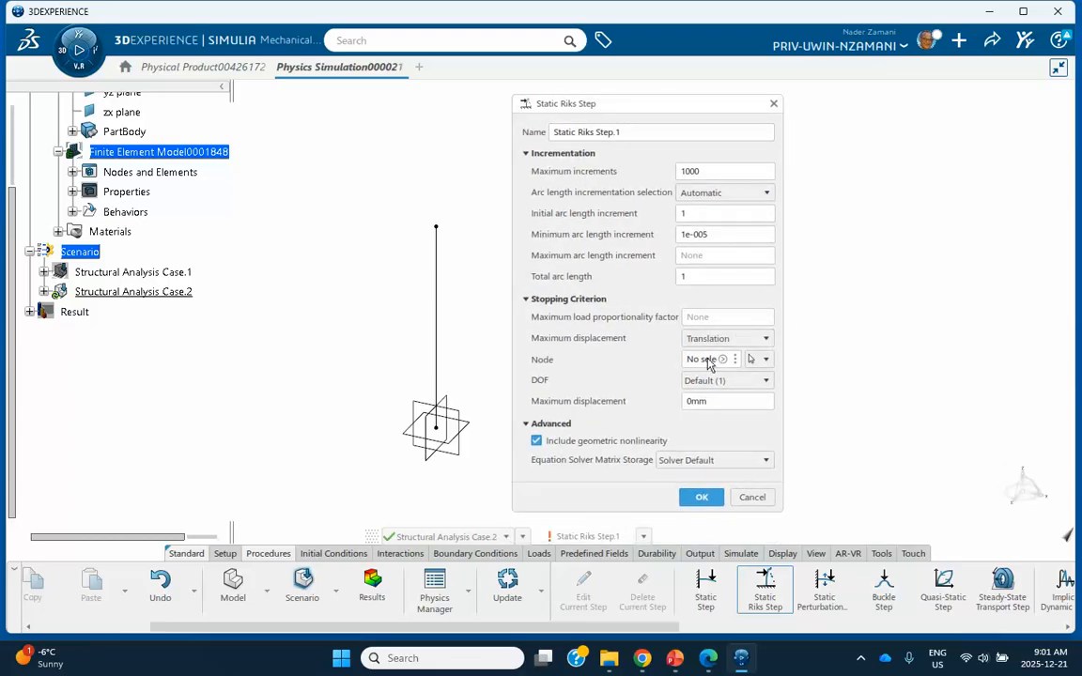
{"action": "left_click", "coordinate": [707, 360]}
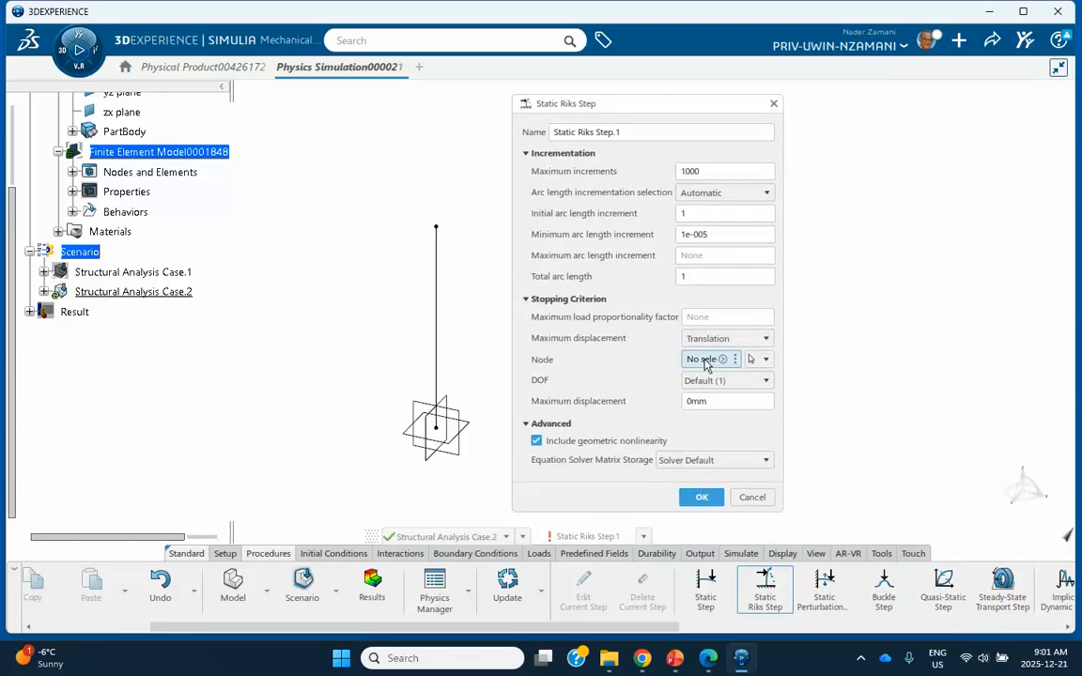
{"action": "left_click", "coordinate": [436, 228]}
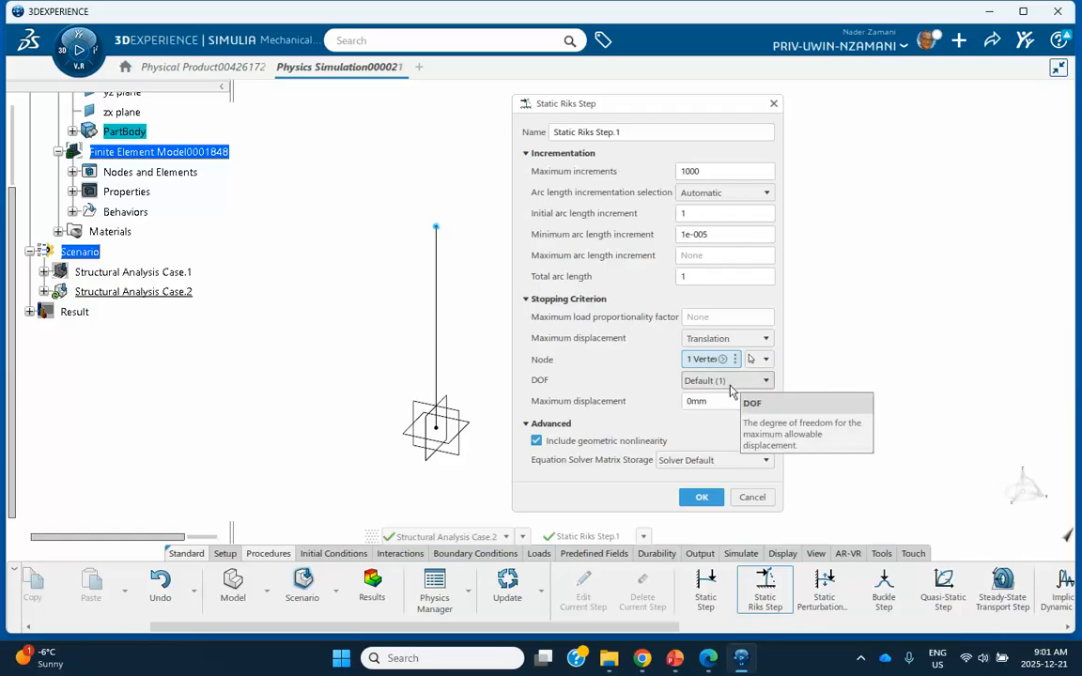
{"action": "left_click", "coordinate": [724, 382]}
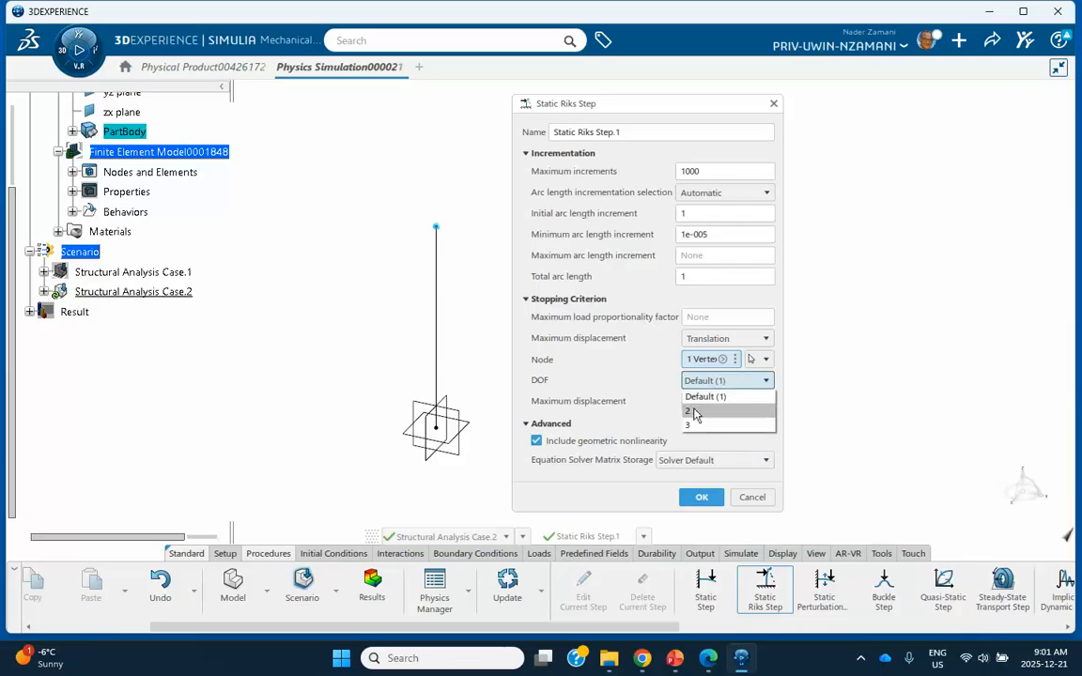
{"action": "left_click", "coordinate": [709, 411]}
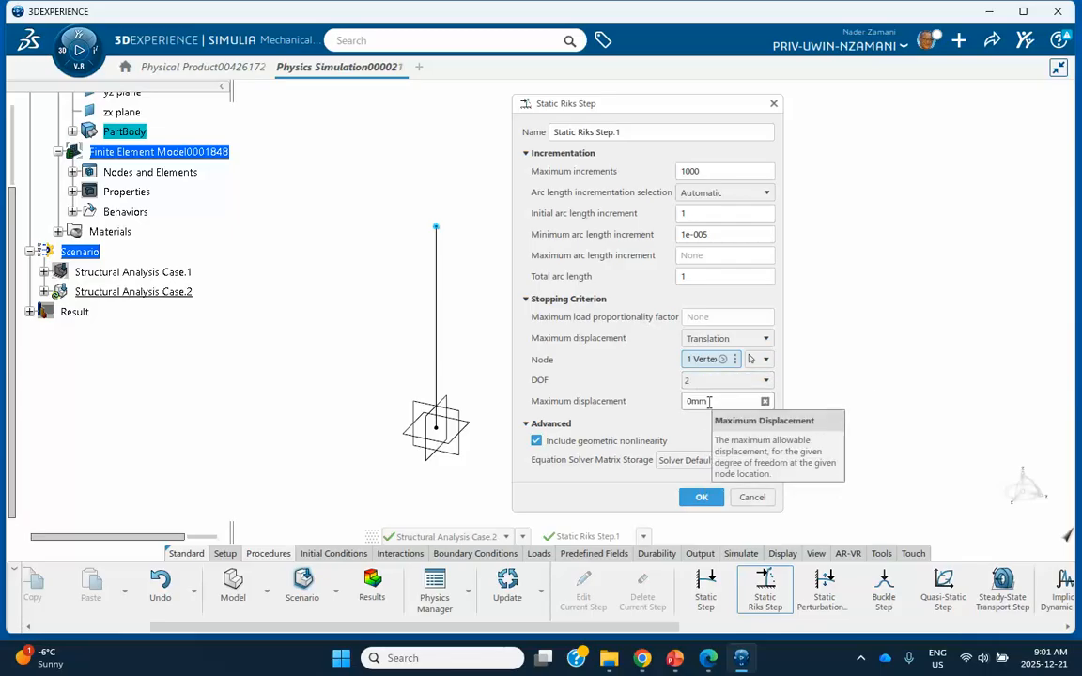
{"action": "double_click", "coordinate": [713, 401]}
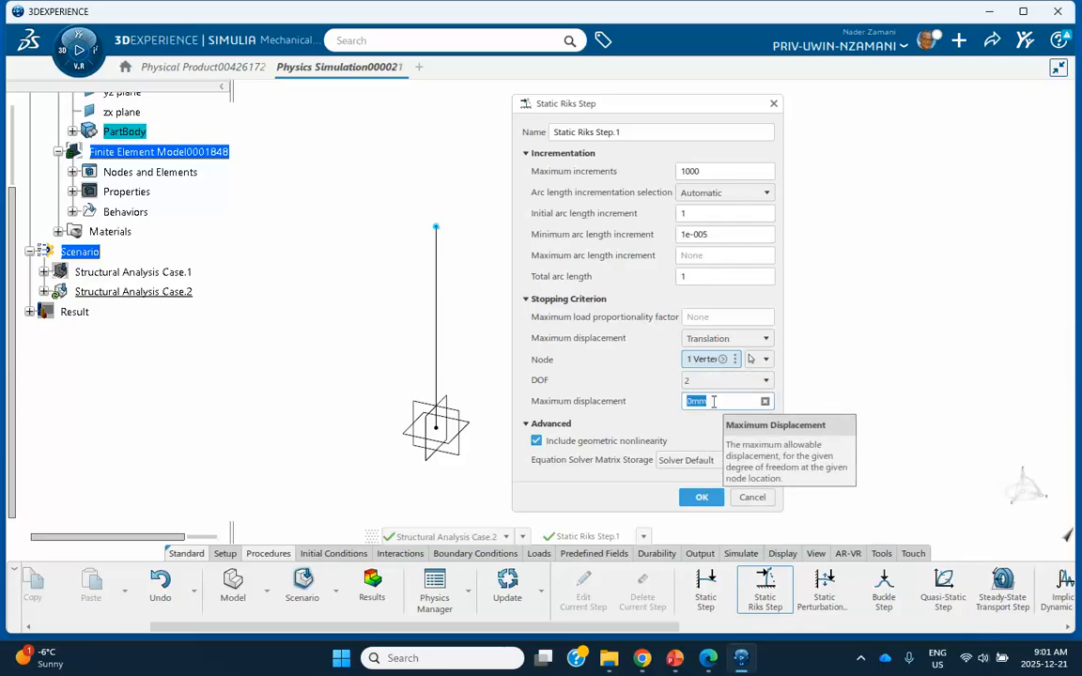
{"action": "type", "text": "10"}
{"action": "left_click", "coordinate": [839, 345]}
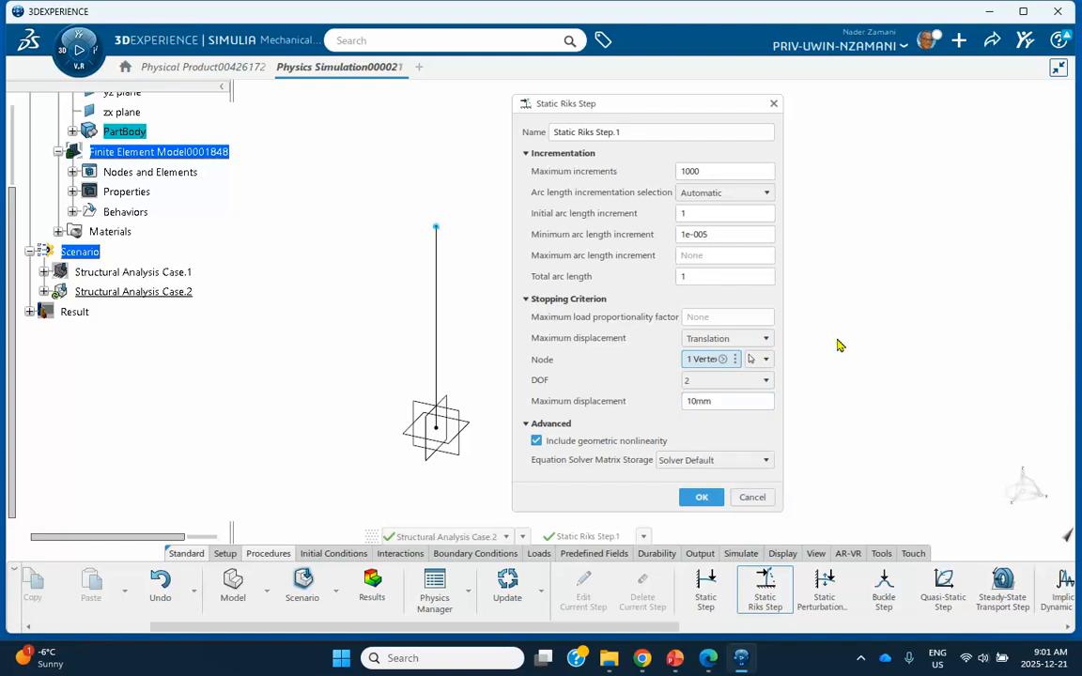
- Compare the Riks settings with slide 3 of the PowerPoint tutorial, then return to 3DEXPERIENCE and accept Static Riks Step.1
{"action": "left_click", "coordinate": [675, 658]}
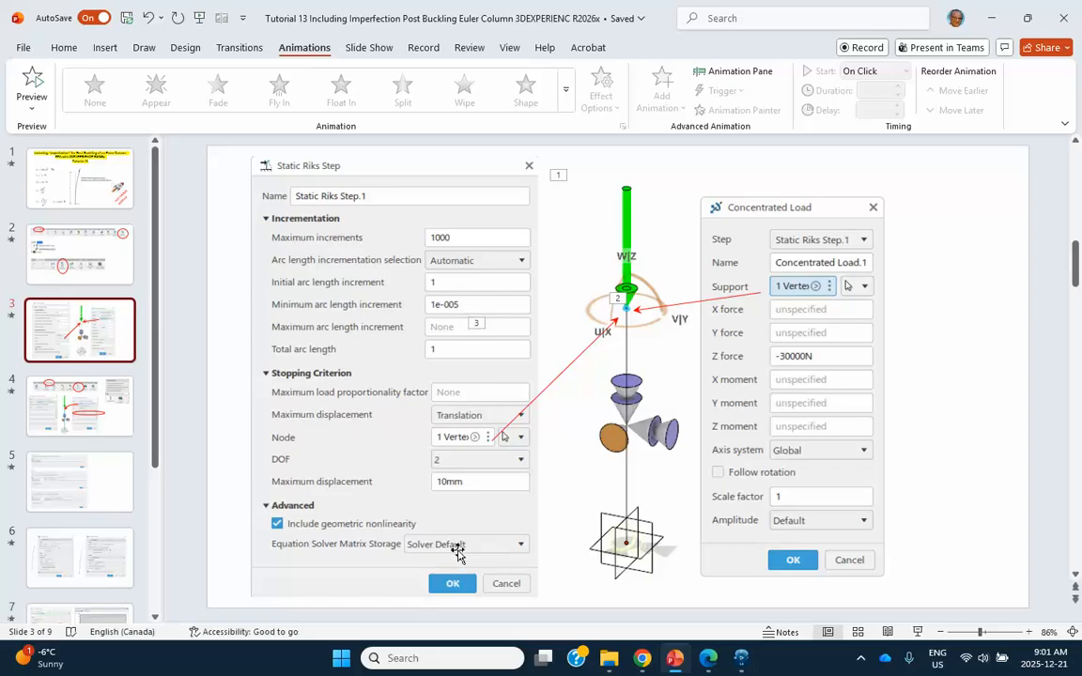
{"action": "left_click", "coordinate": [995, 18]}
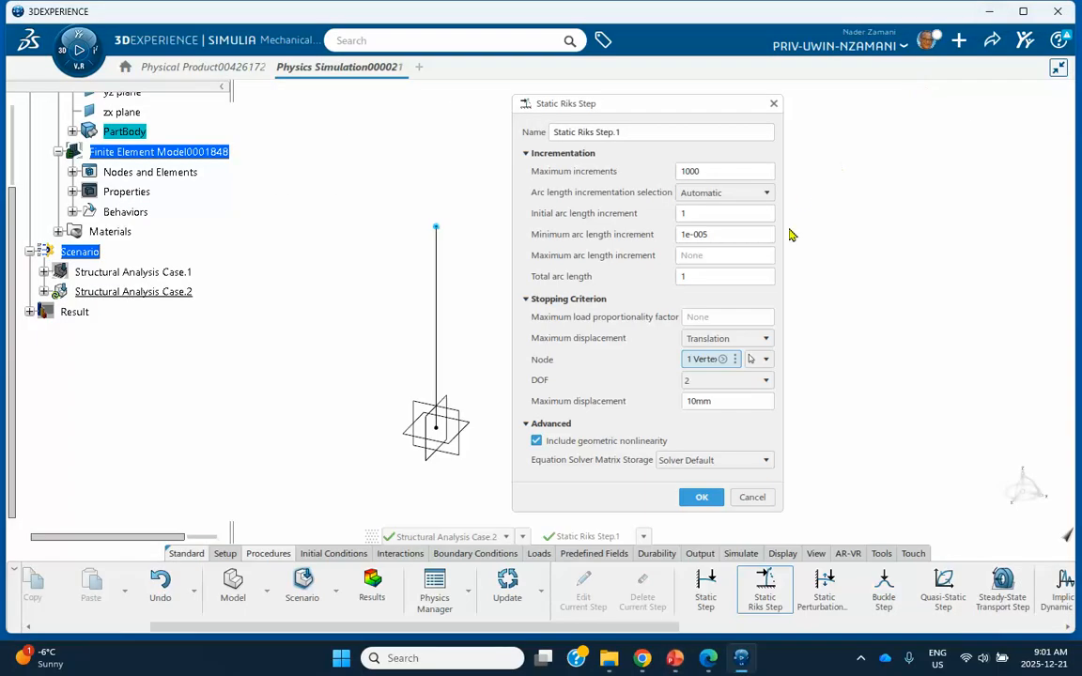
{"action": "left_click", "coordinate": [700, 498]}
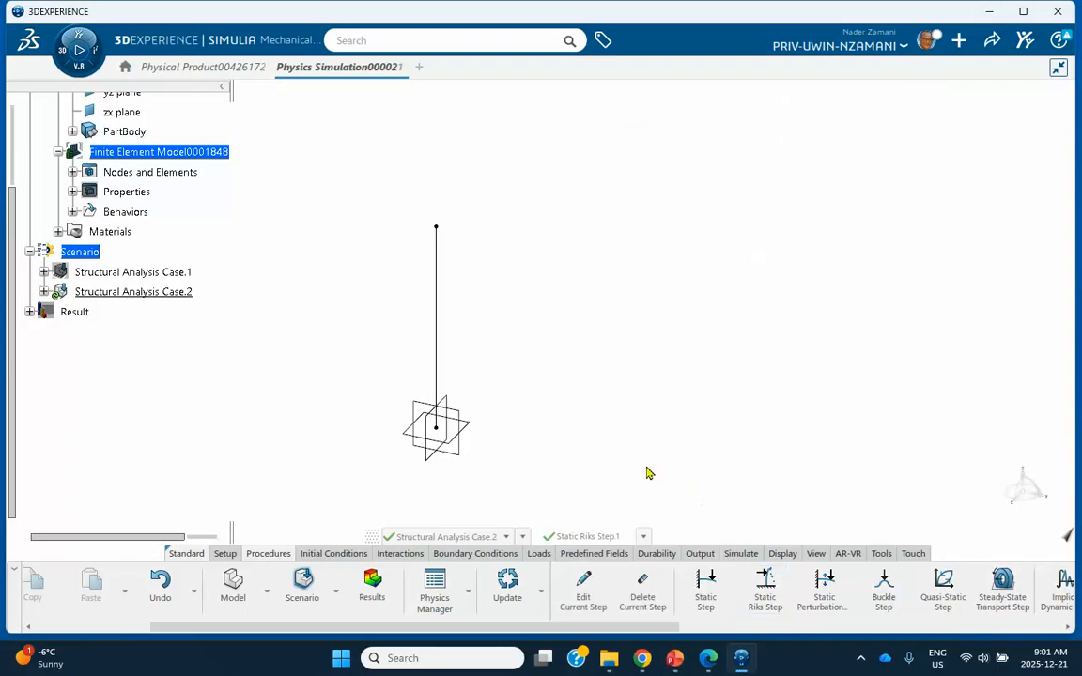
- Bring up the initial condition commands, check the imperfection setup on slide 4 of the PowerPoint tutorial, and return to 3DEXPERIENCE
{"action": "left_click", "coordinate": [325, 554]}
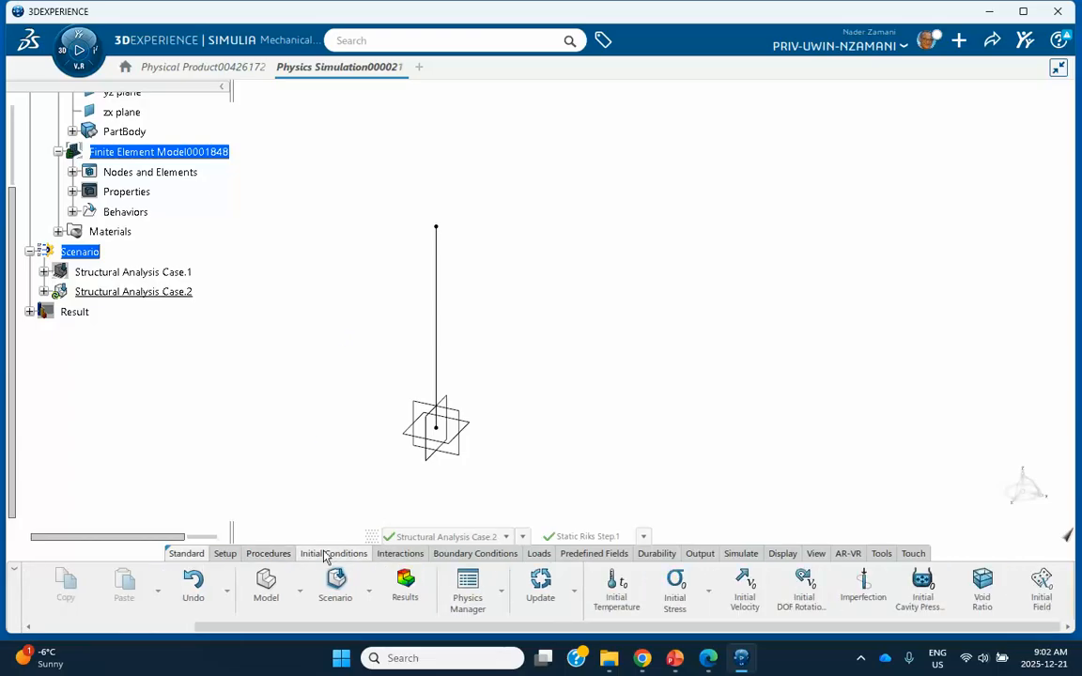
{"action": "left_click", "coordinate": [677, 662]}
{"action": "scroll", "coordinate": [251, 247], "scroll_direction": "up", "scroll_amount": 3}
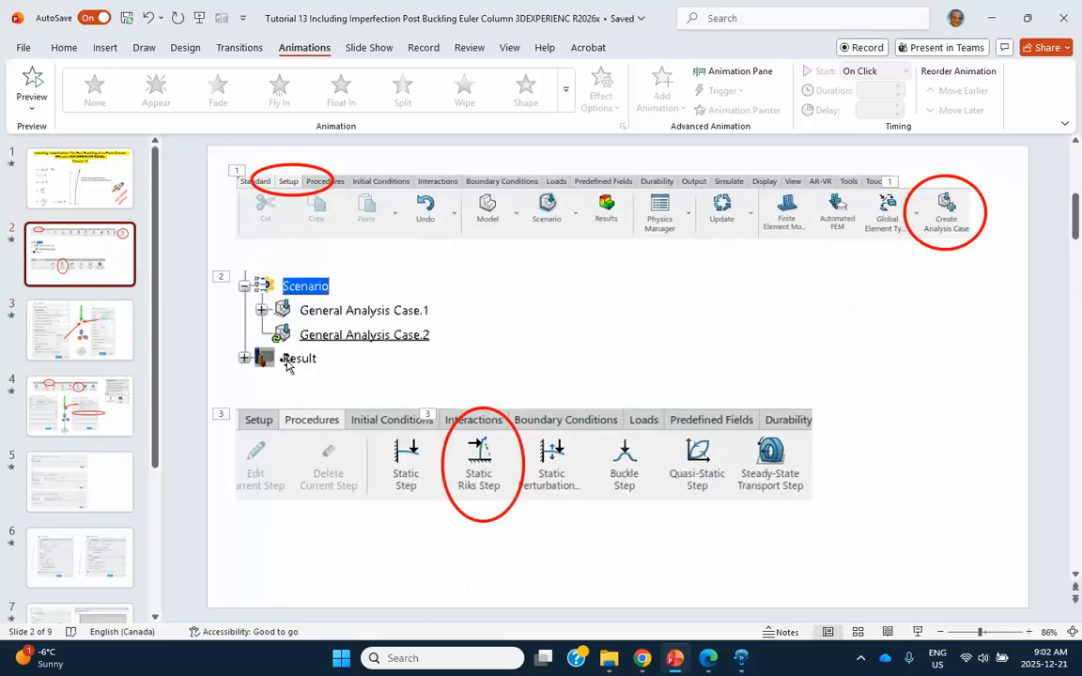
{"action": "left_click", "coordinate": [94, 381]}
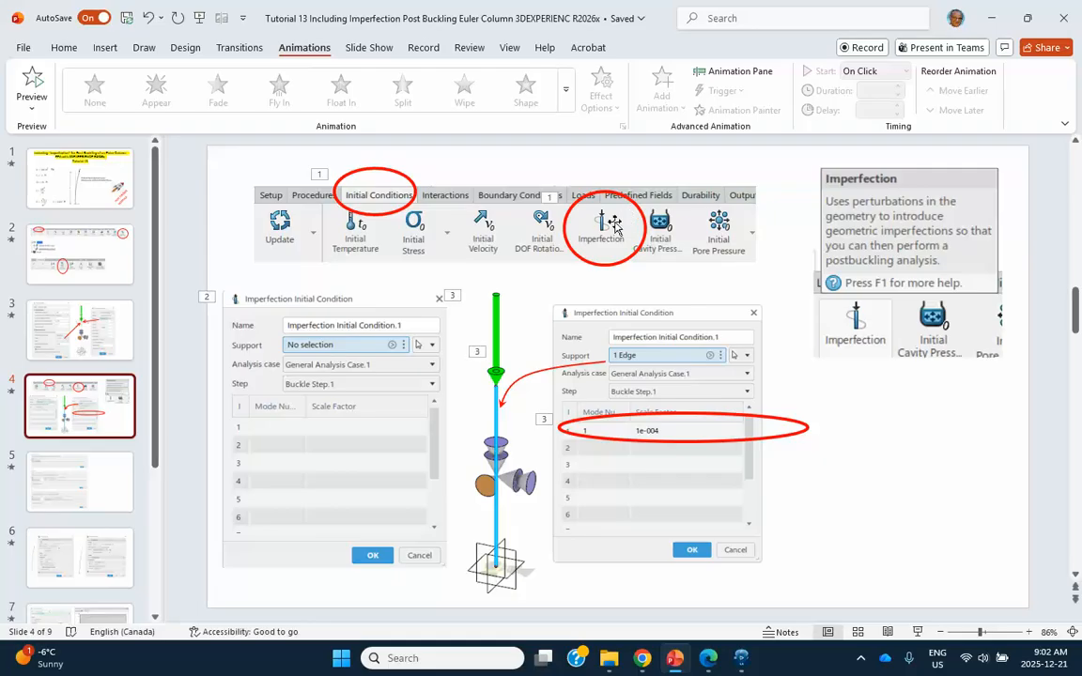
{"action": "left_click", "coordinate": [742, 659]}
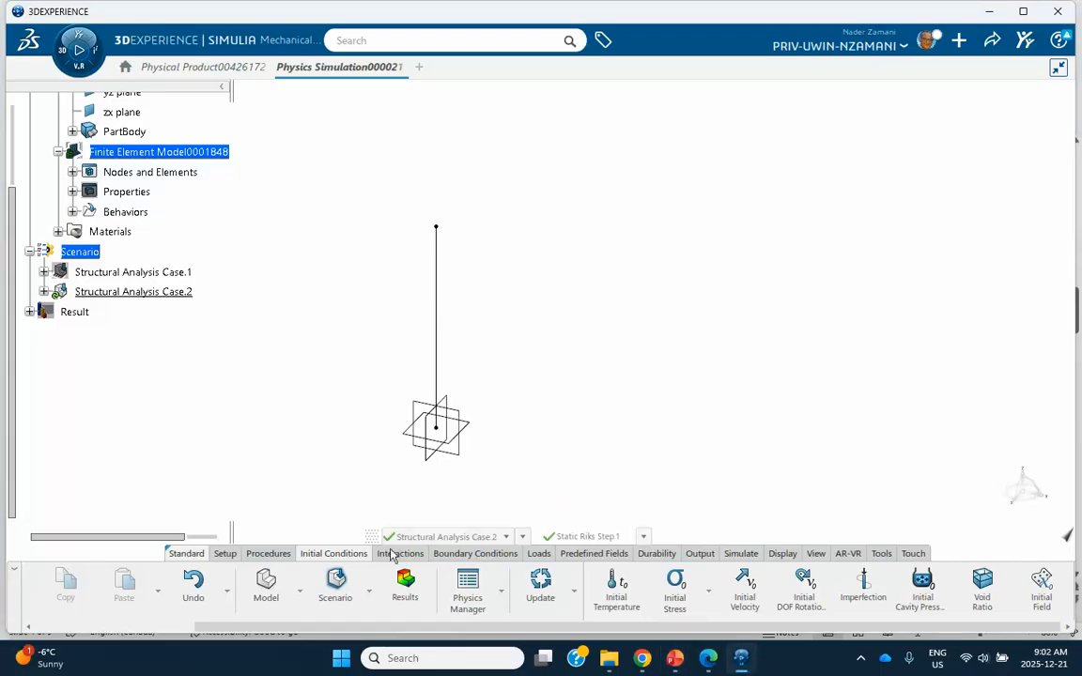
- Define an Imperfection initial condition on the column edge from Buckle Step.1 of Structural Analysis Case.1, using mode 1 with scale factor 0.0001
{"action": "left_click", "coordinate": [864, 584]}
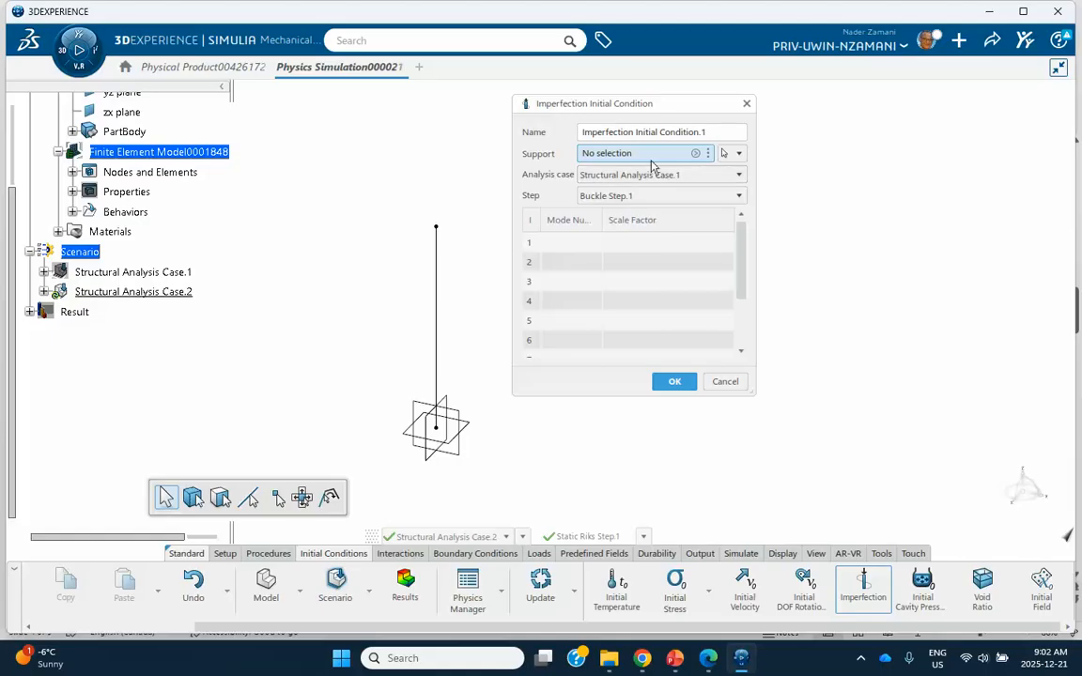
{"action": "left_click", "coordinate": [446, 283]}
{"action": "left_click", "coordinate": [566, 240]}
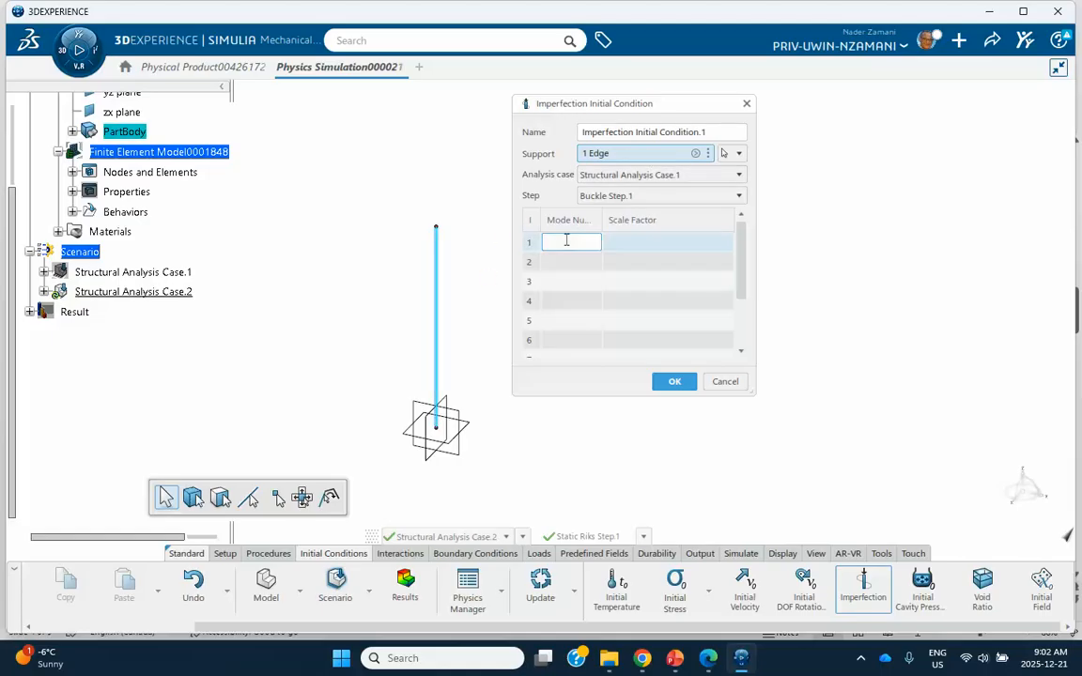
{"action": "type", "text": "1"}
{"action": "left_click", "coordinate": [644, 238]}
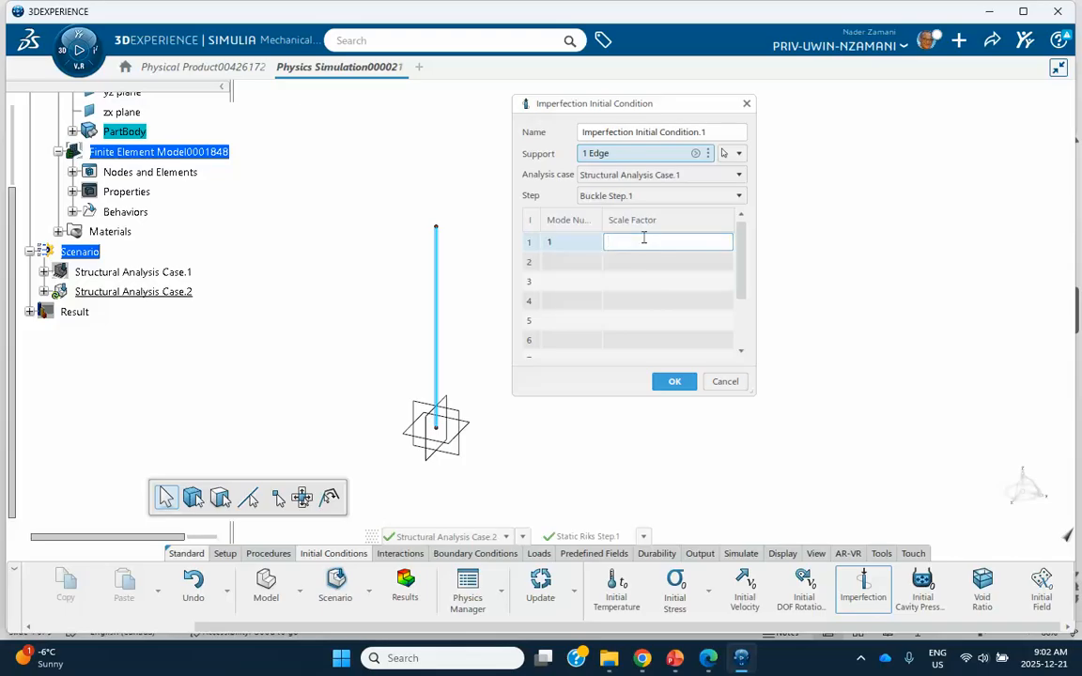
{"action": "type", "text": ".0001"}
{"action": "key", "text": "Return"}
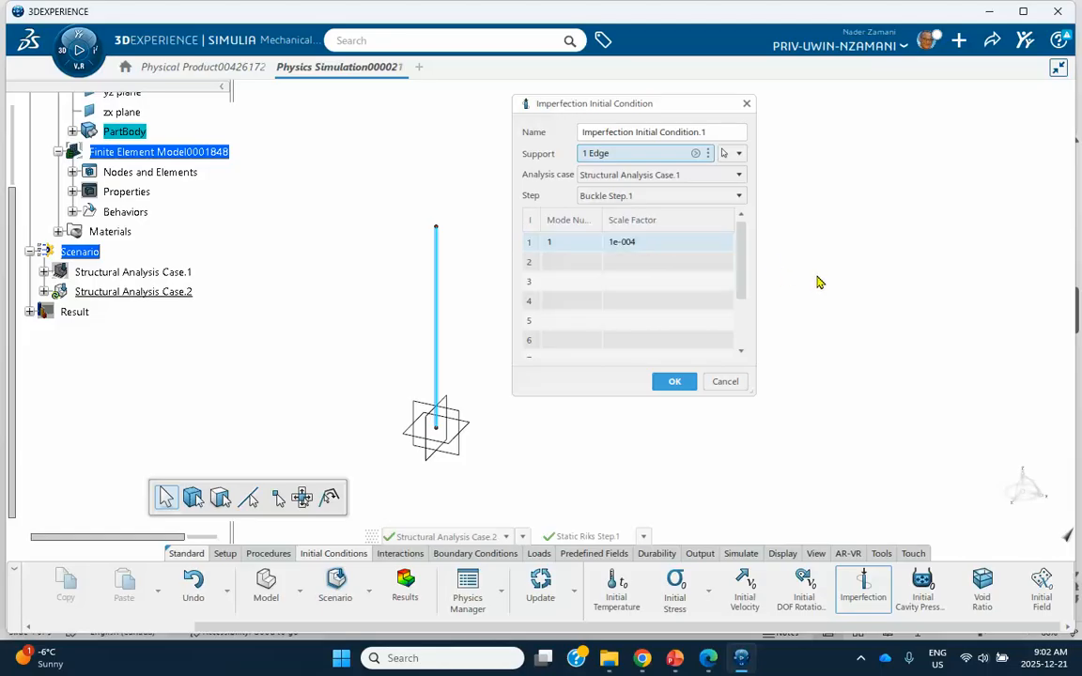
- Compare the imperfection values with slide 4 of the PowerPoint tutorial, then return to 3DEXPERIENCE and accept Imperfection Initial Condition.1
{"action": "mouse_move", "coordinate": [675, 657]}
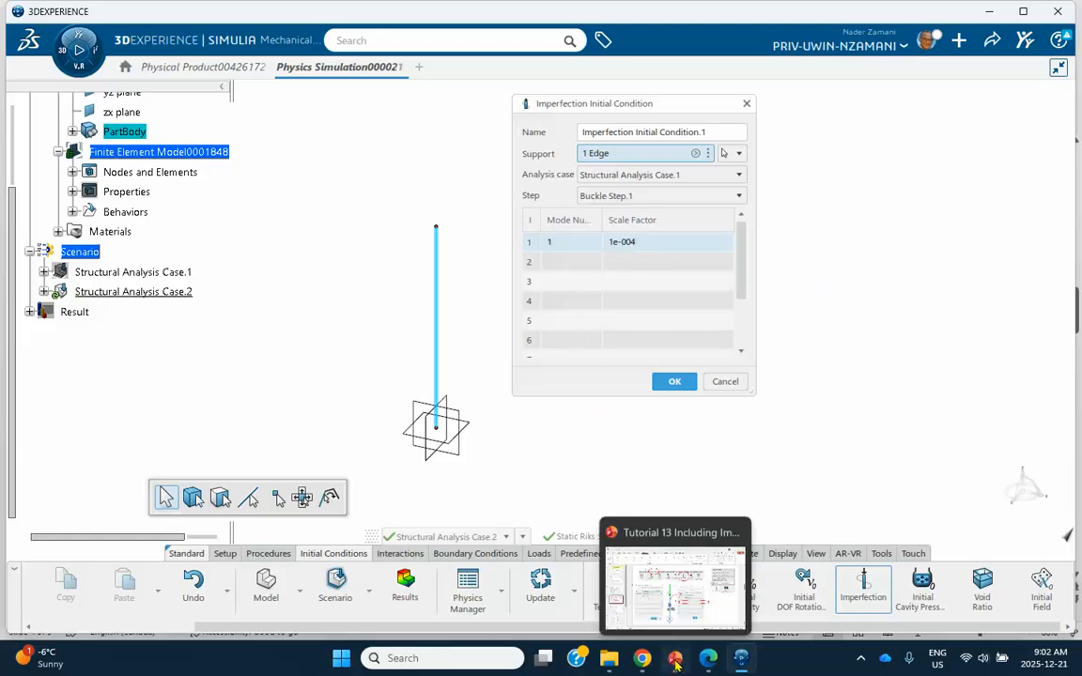
{"action": "left_click", "coordinate": [667, 592]}
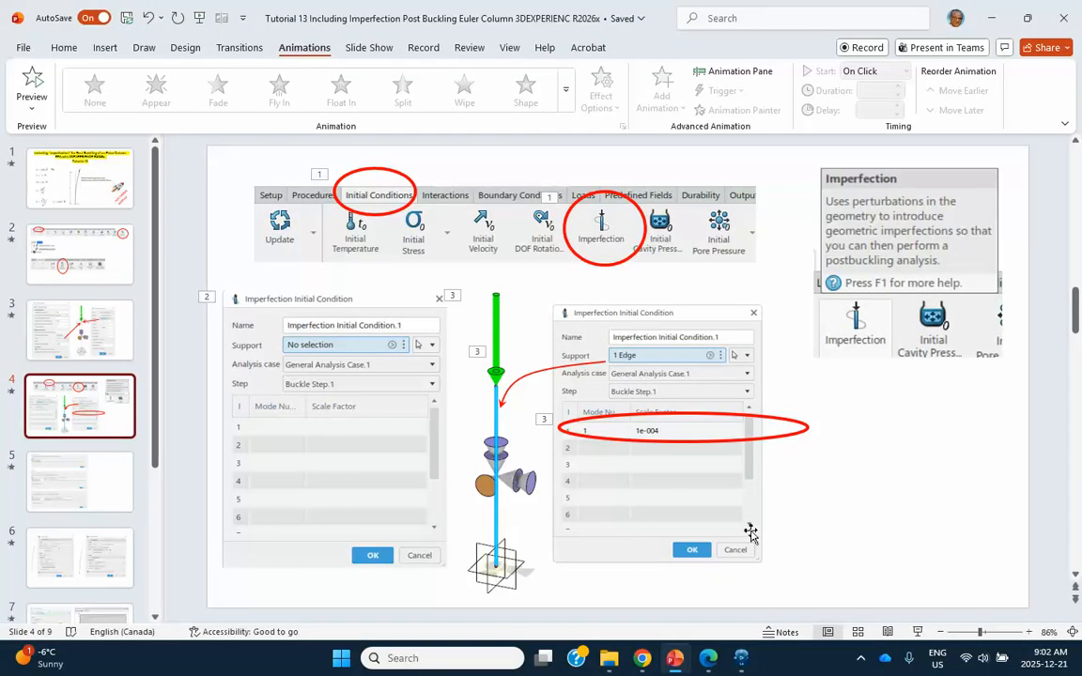
{"action": "left_click", "coordinate": [991, 18]}
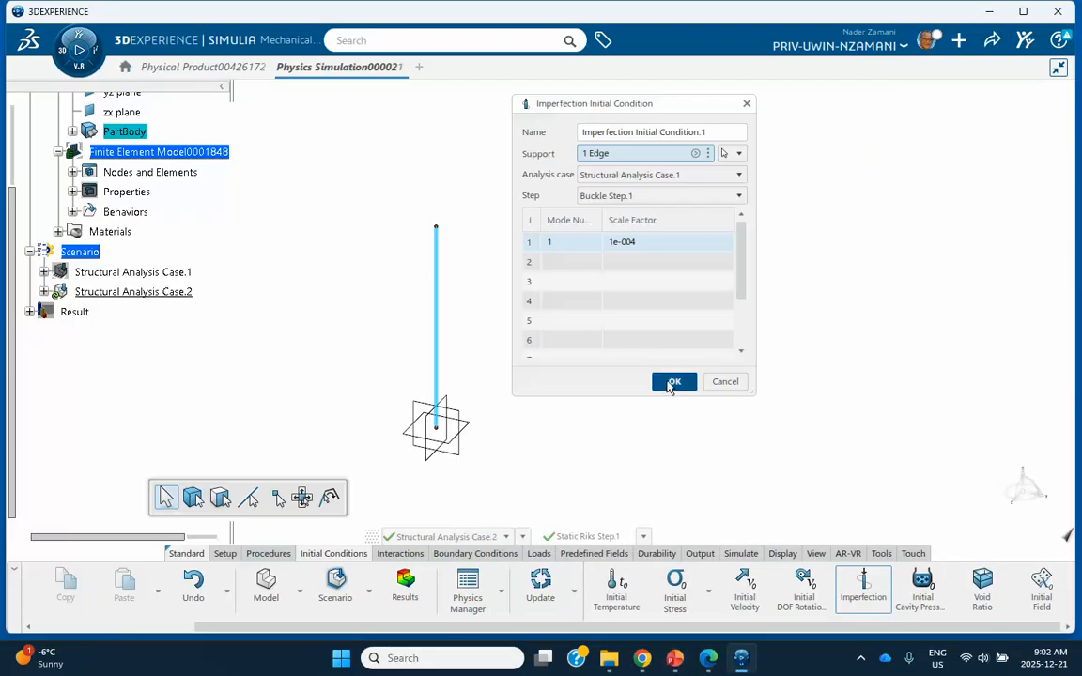
{"action": "left_click", "coordinate": [673, 383]}
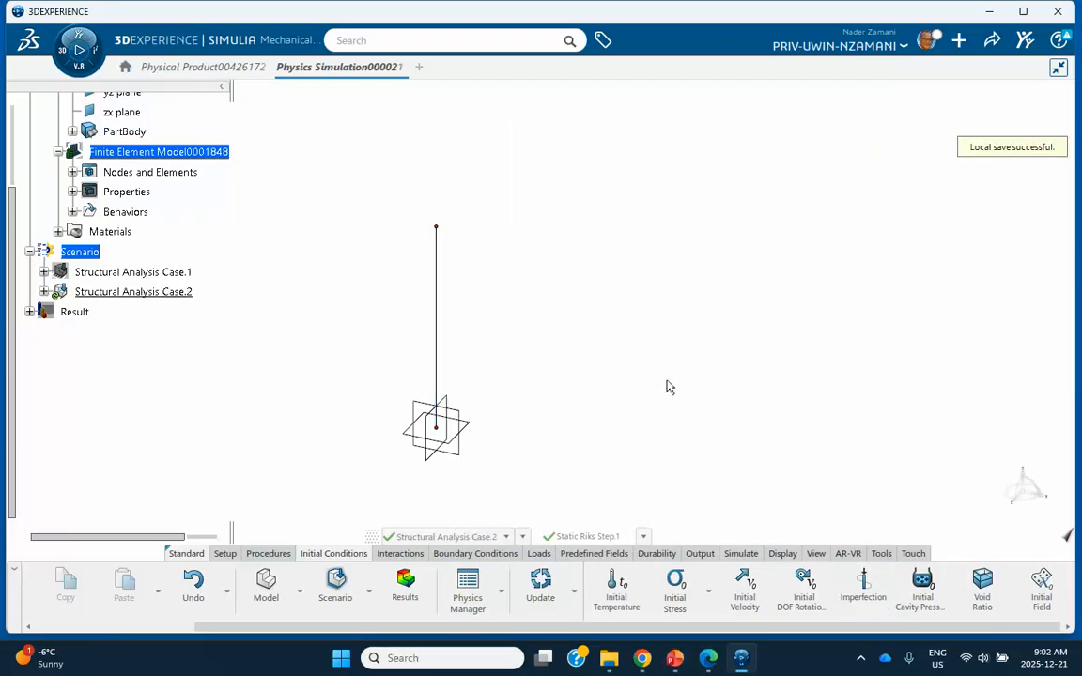
- Apply a Fixed Displacement to the column edge in Structural Analysis Case.2, restraining X translation and Y and Z rotations
{"action": "left_click", "coordinate": [43, 292]}
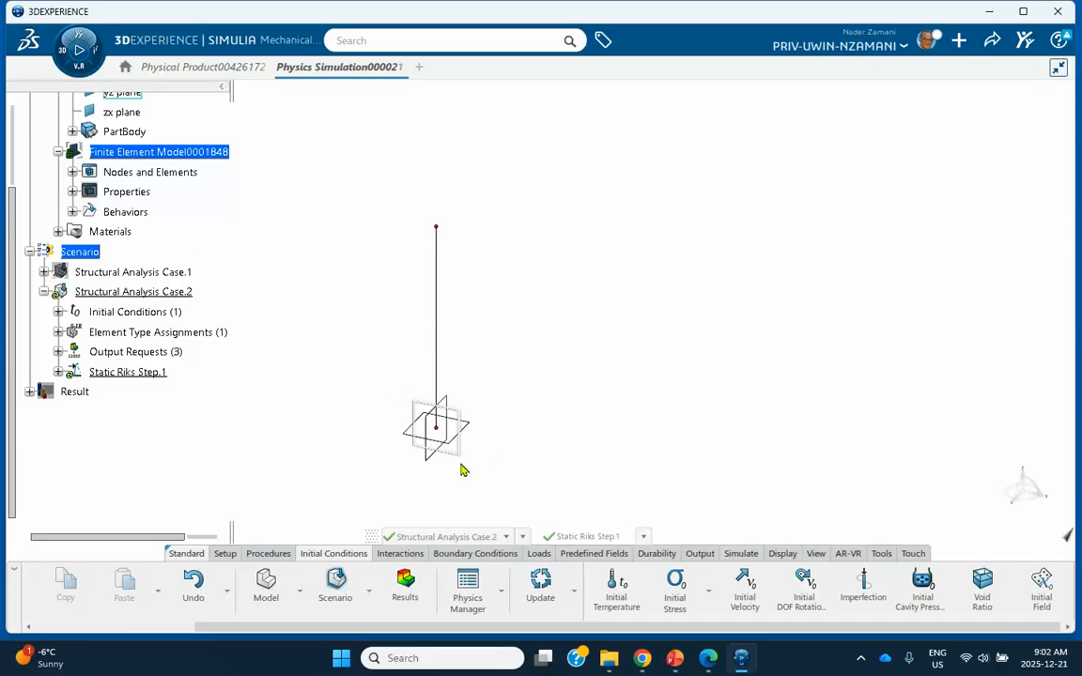
{"action": "left_click", "coordinate": [464, 554]}
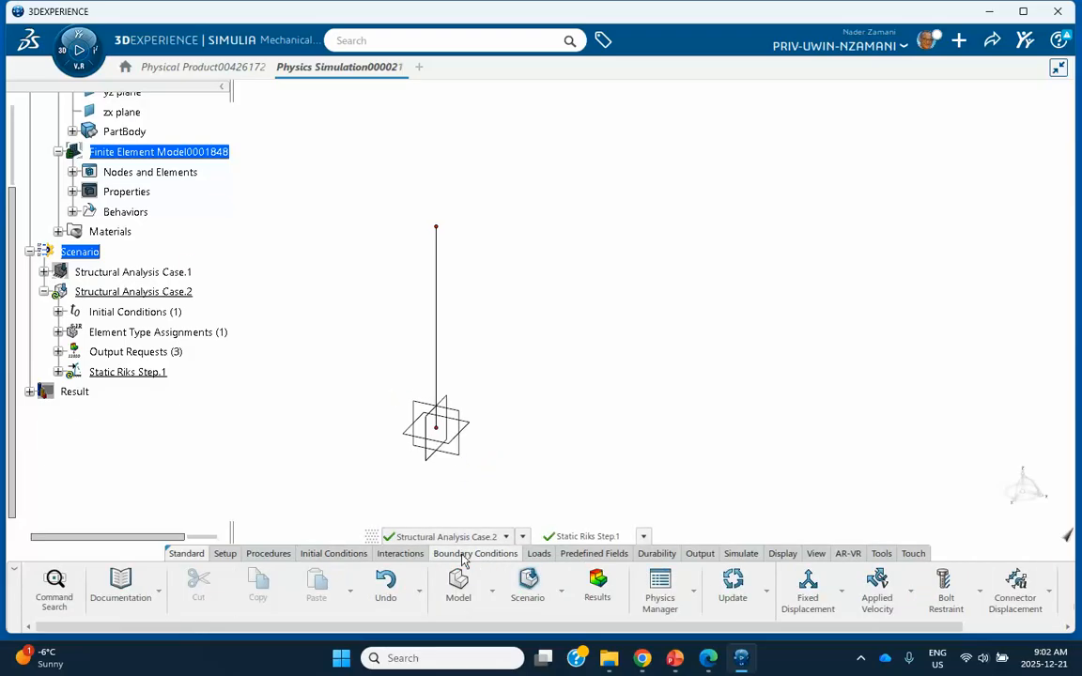
{"action": "left_click", "coordinate": [808, 587]}
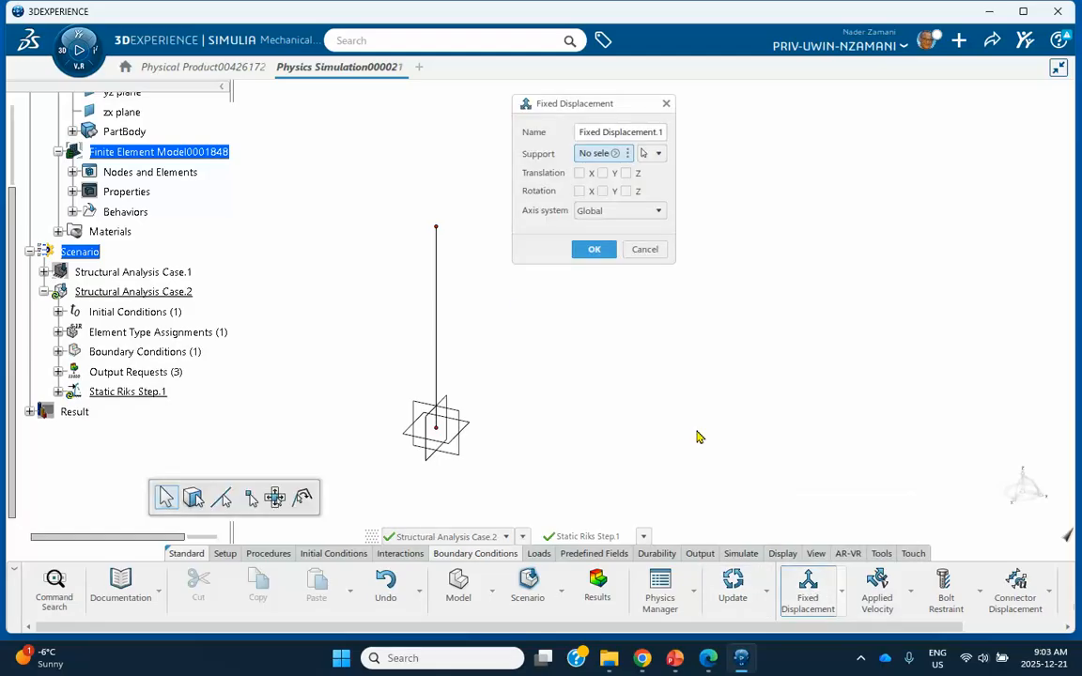
{"action": "left_click", "coordinate": [438, 316]}
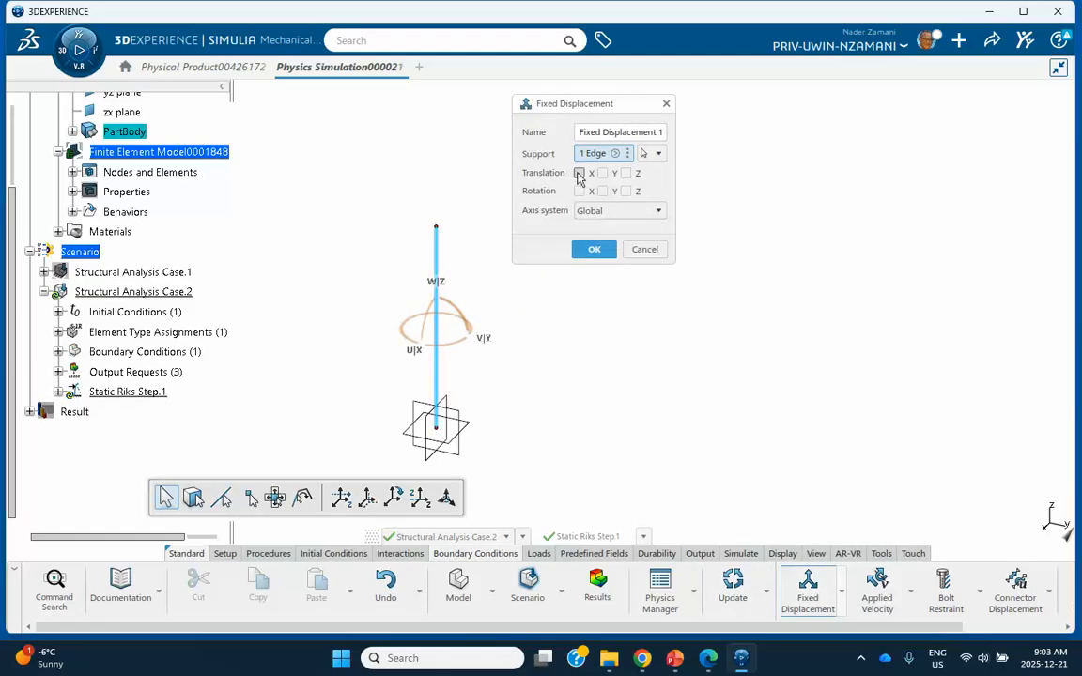
{"action": "left_click", "coordinate": [579, 174]}
{"action": "left_click", "coordinate": [602, 190]}
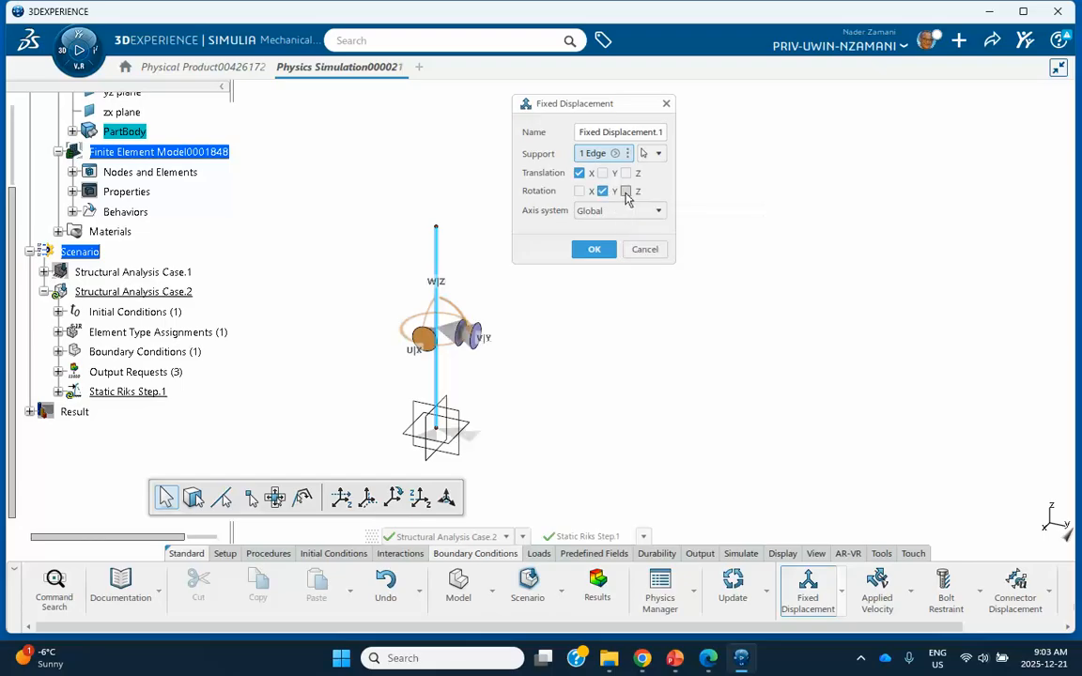
{"action": "left_click", "coordinate": [626, 192]}
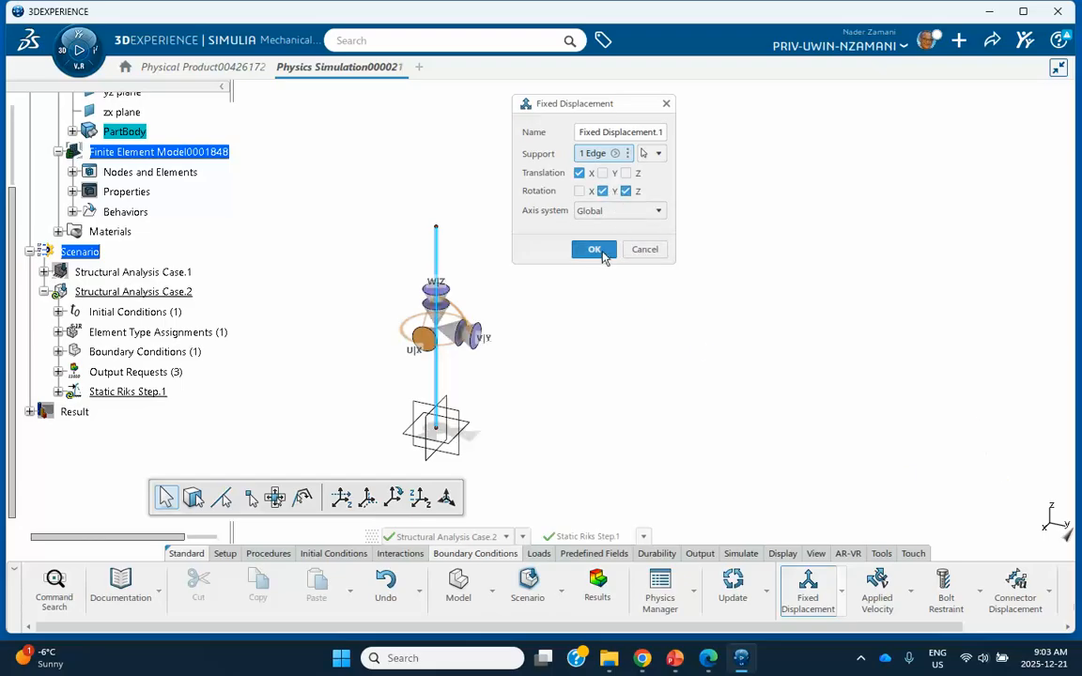
{"action": "left_click", "coordinate": [595, 249]}
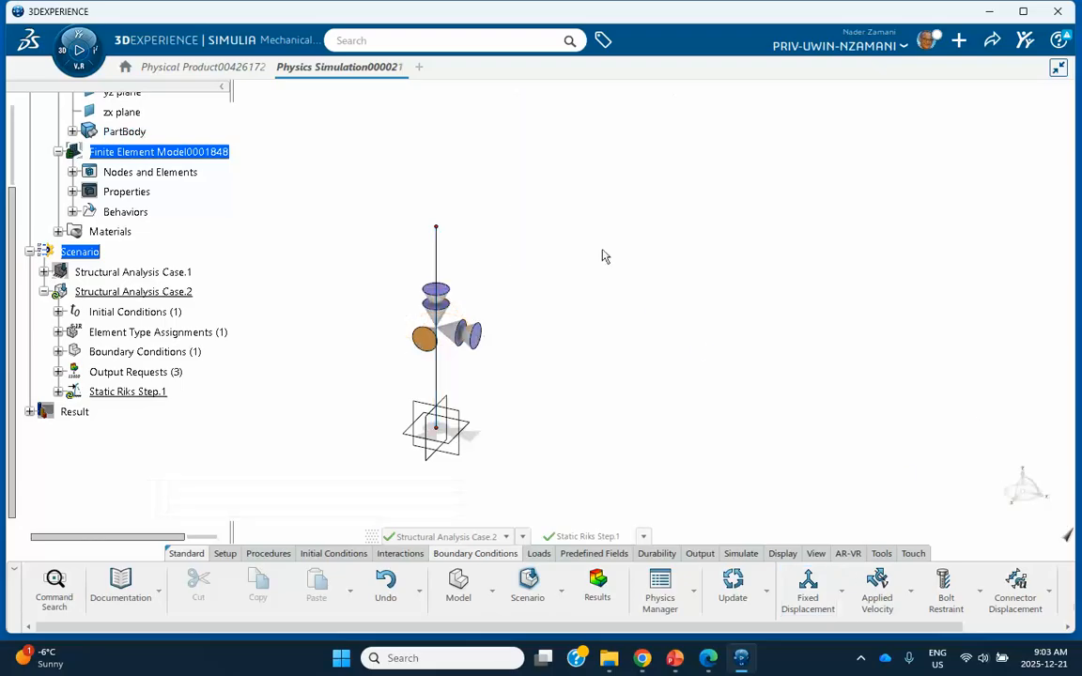
- Clamp the column's bottom vertex
{"action": "left_click", "coordinate": [842, 598]}
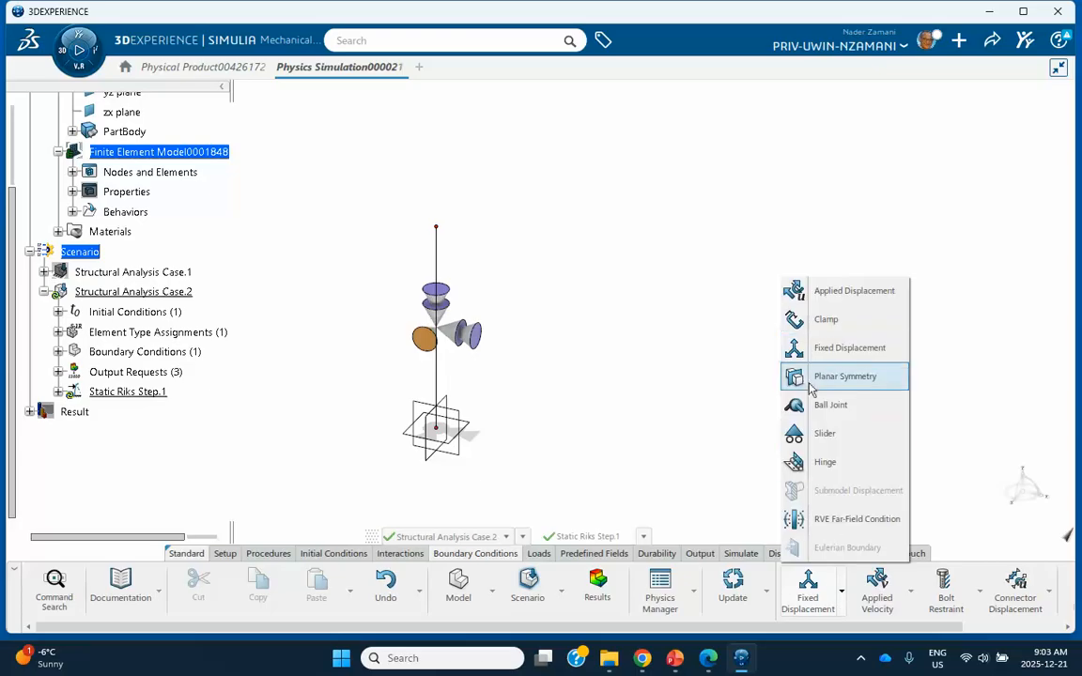
{"action": "left_click", "coordinate": [830, 329]}
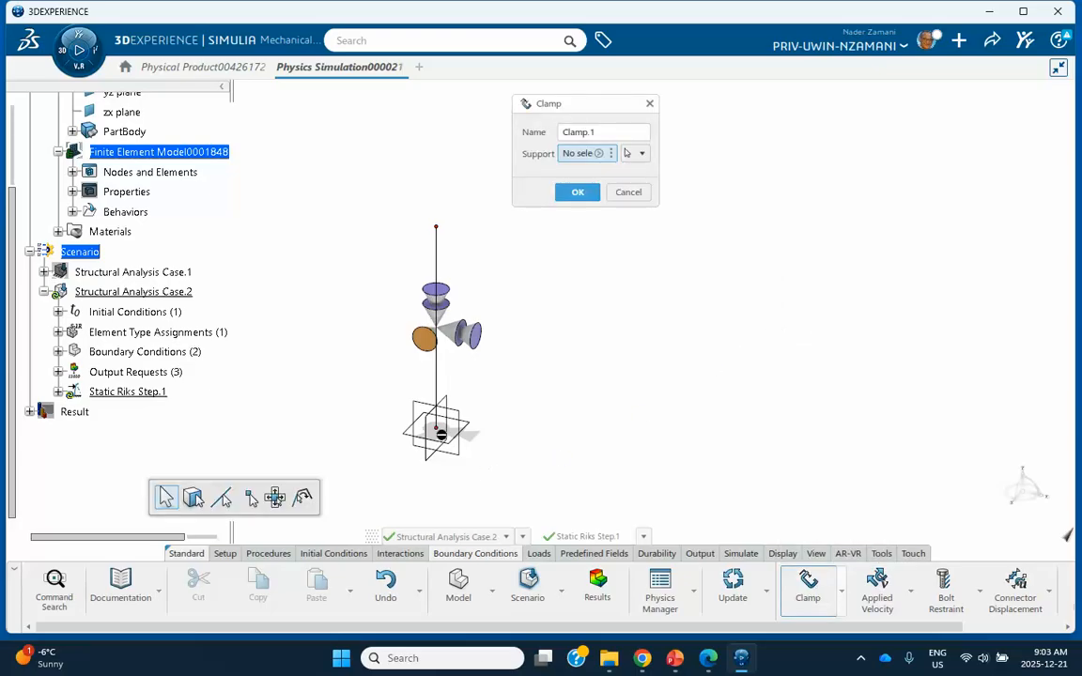
{"action": "left_click", "coordinate": [437, 428]}
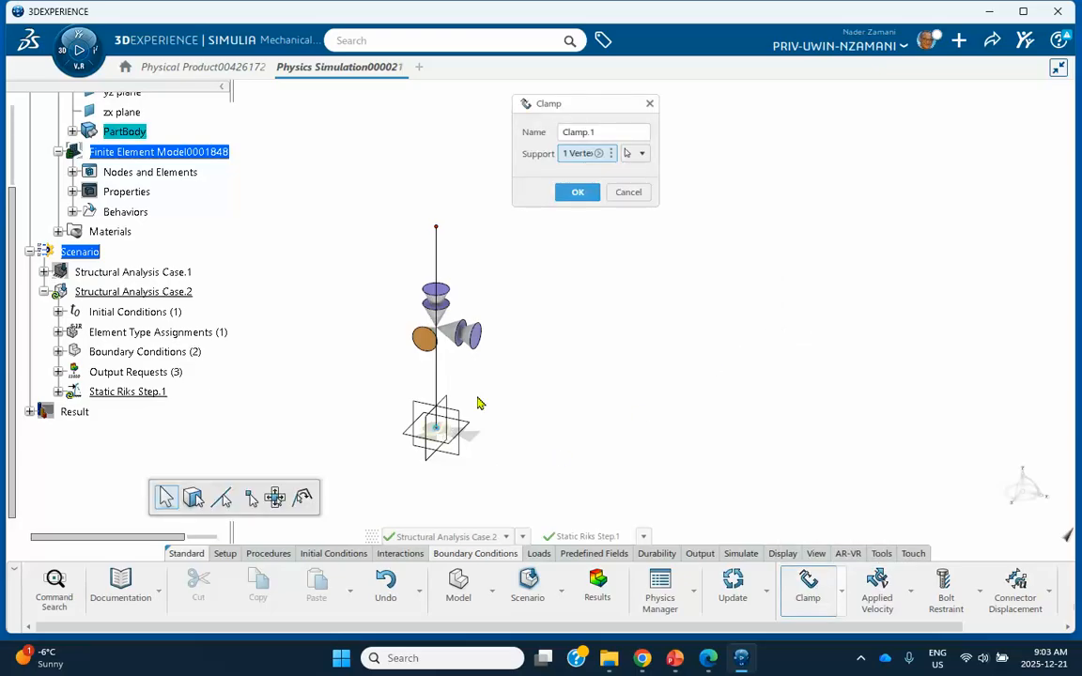
{"action": "left_click", "coordinate": [575, 192]}
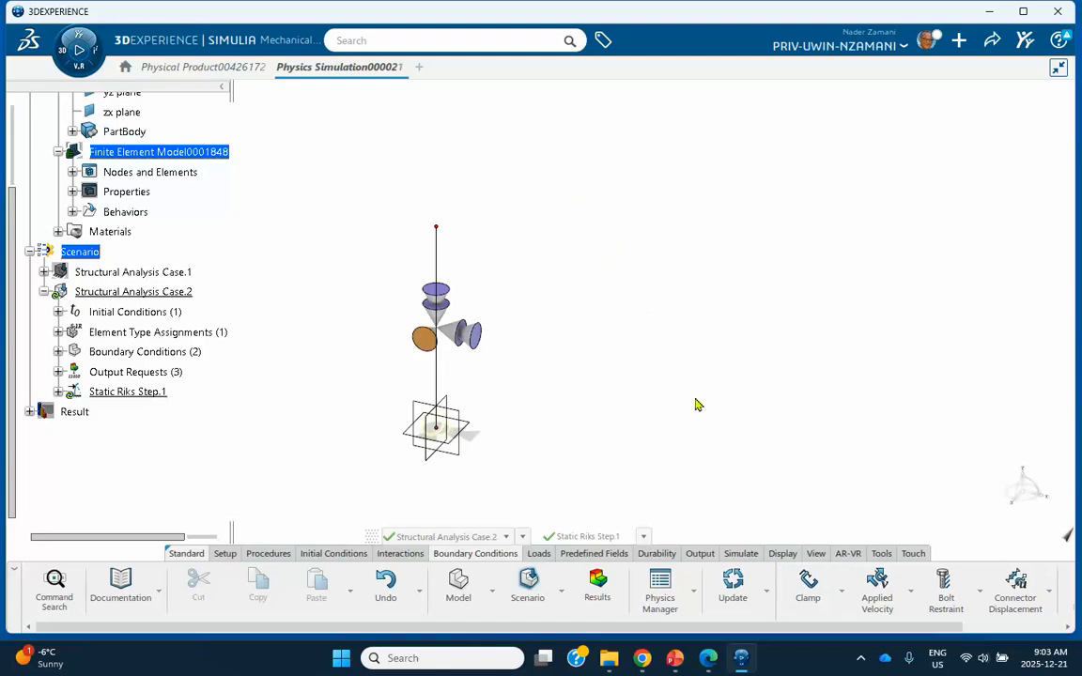
- Define a Concentrated Load for Static Riks Step.1 on the column's top vertex with a Z force of -30000 N
{"action": "left_click", "coordinate": [538, 553]}
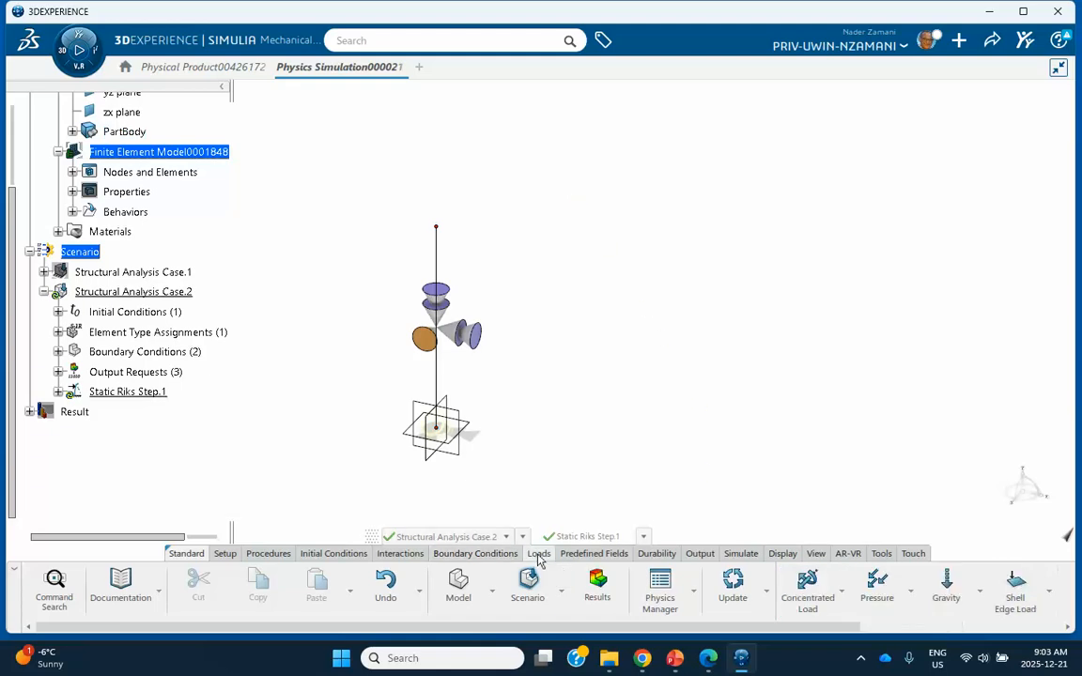
{"action": "left_click", "coordinate": [805, 584]}
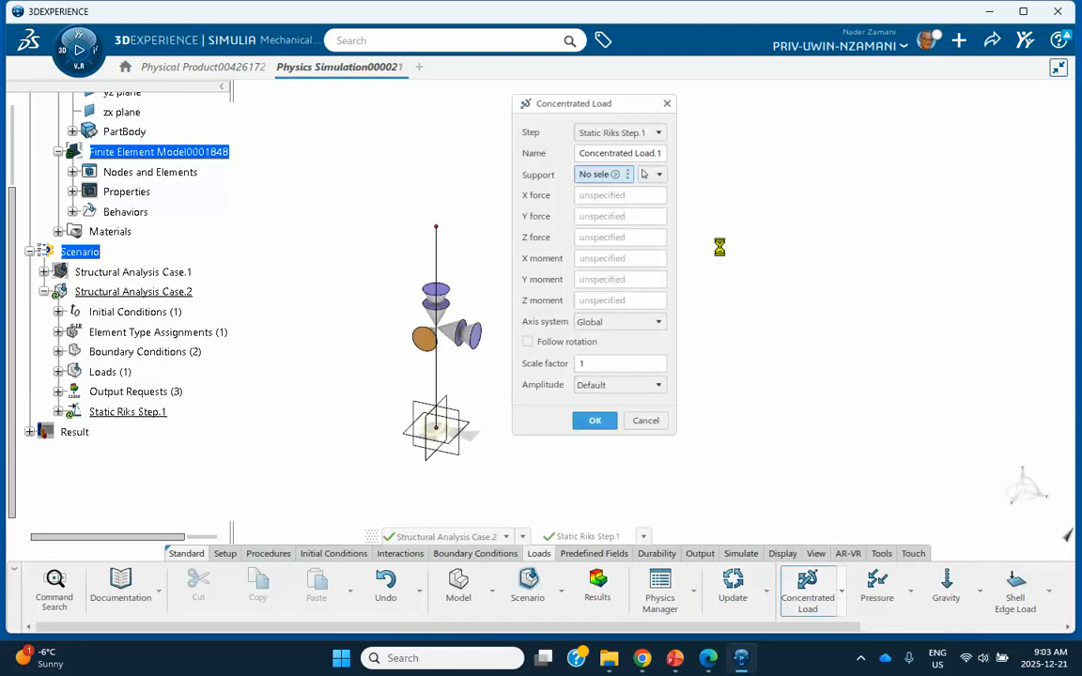
{"action": "left_click", "coordinate": [437, 227]}
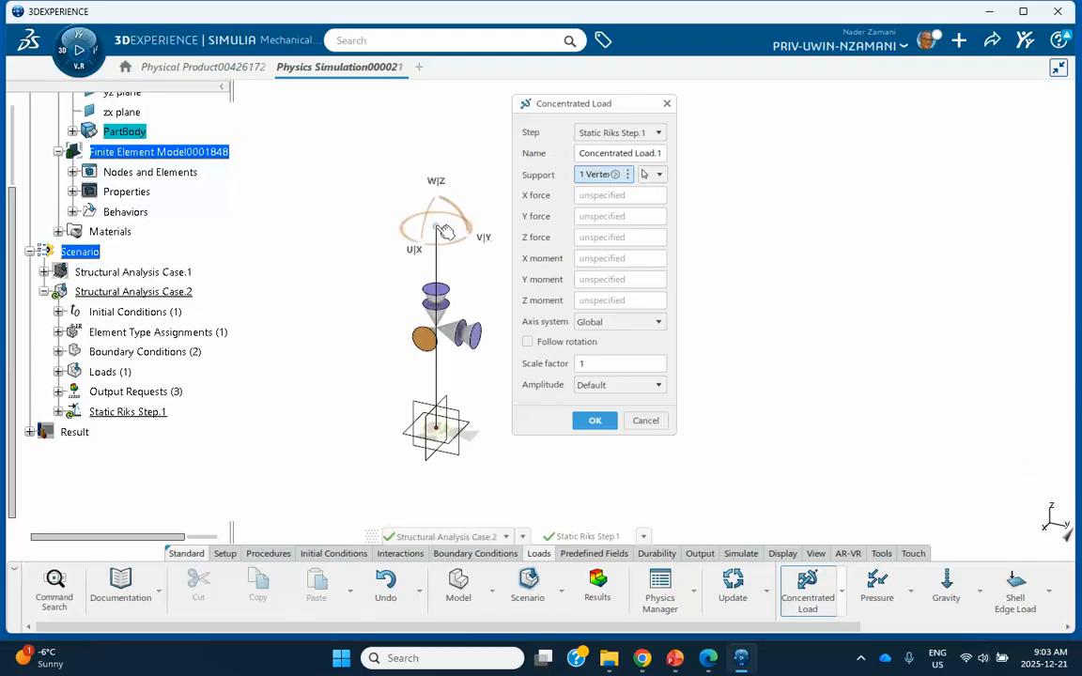
{"action": "left_click", "coordinate": [584, 238]}
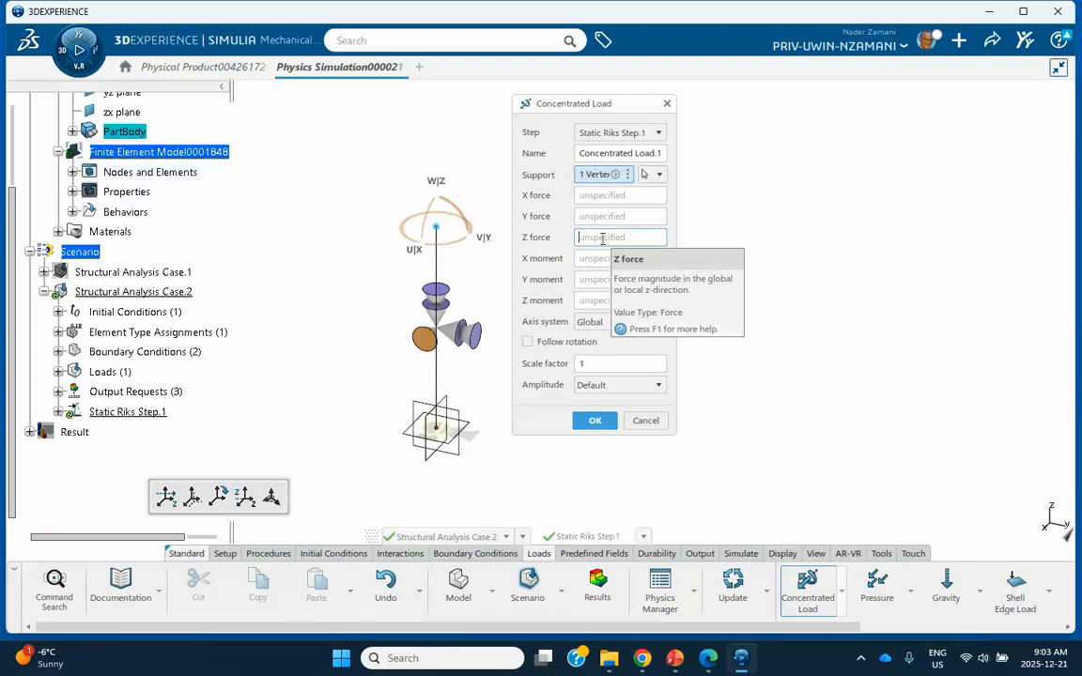
{"action": "type", "text": "-30000"}
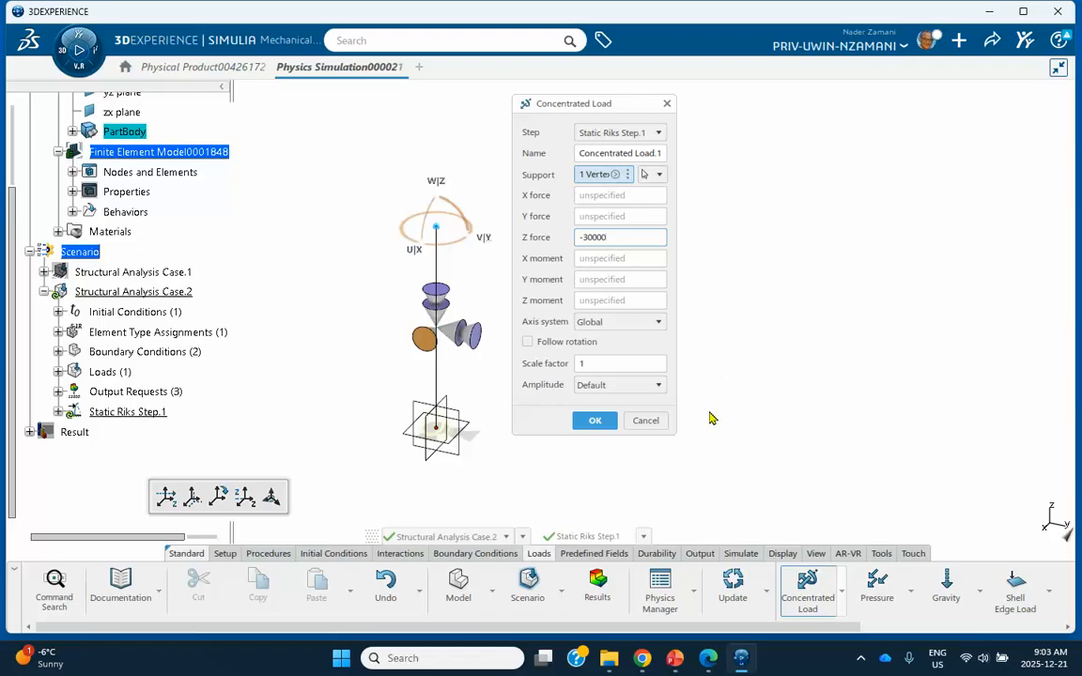
- Compare the load values with slide 3 of the PowerPoint tutorial, then return to 3DEXPERIENCE and accept Concentrated Load.1
{"action": "left_click", "coordinate": [674, 658]}
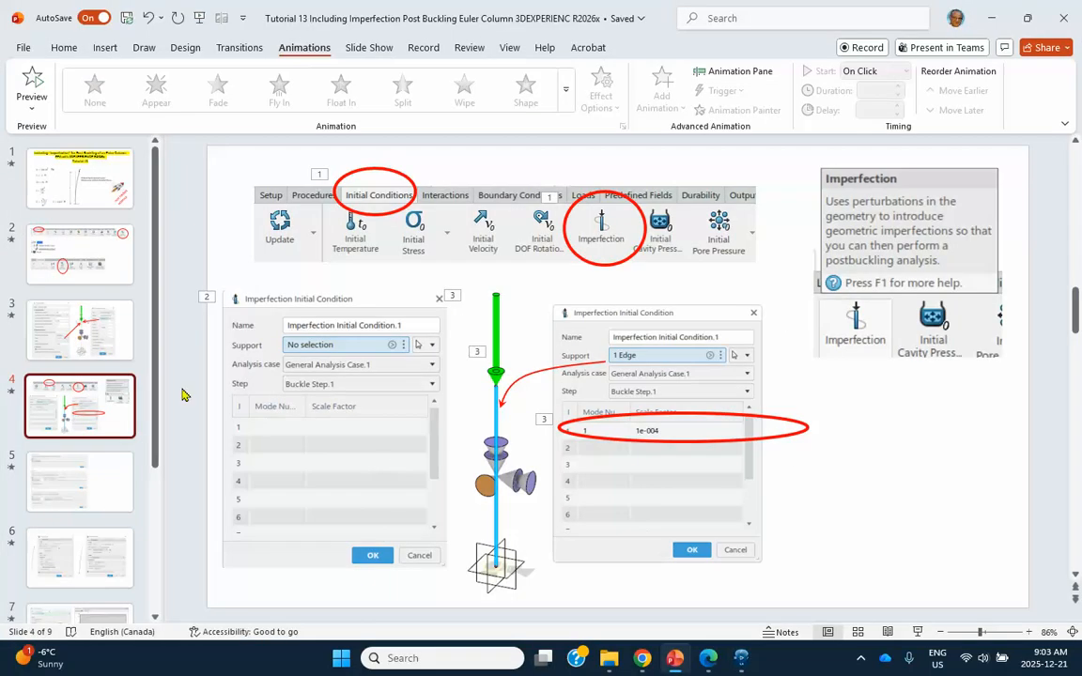
{"action": "left_click", "coordinate": [91, 340]}
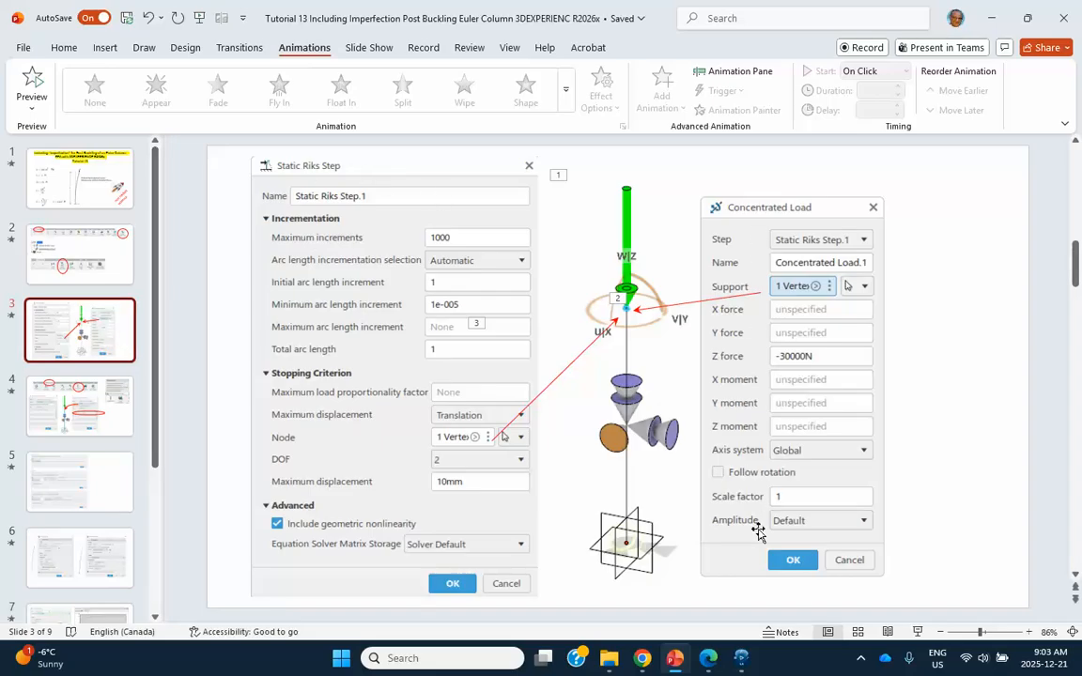
{"action": "left_click", "coordinate": [991, 21]}
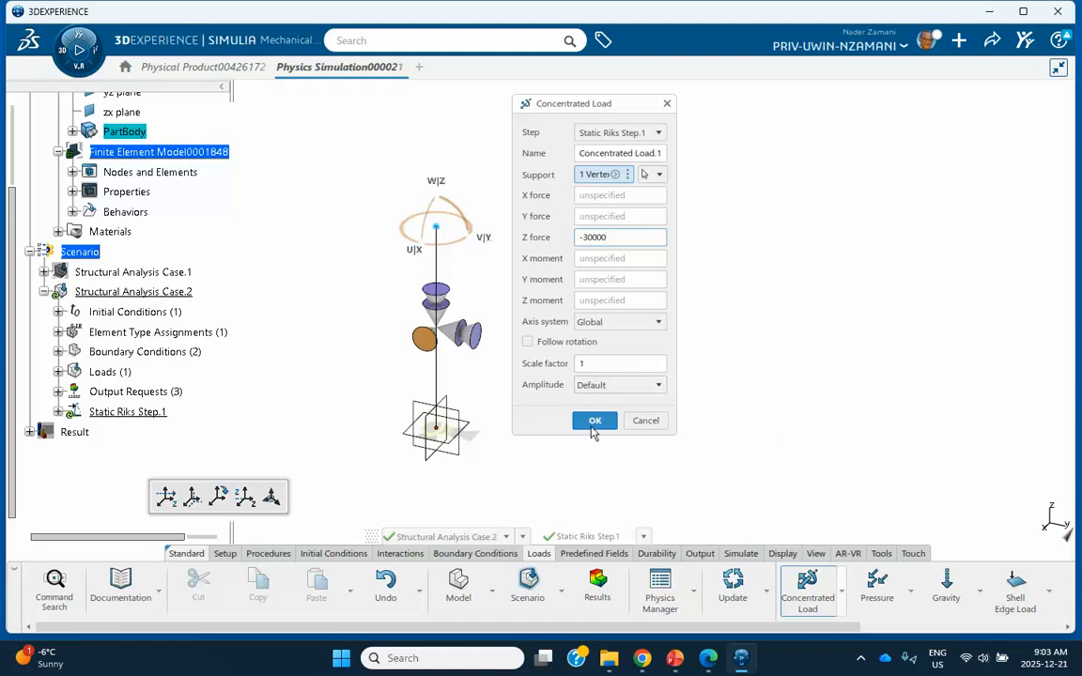
{"action": "left_click", "coordinate": [594, 421]}
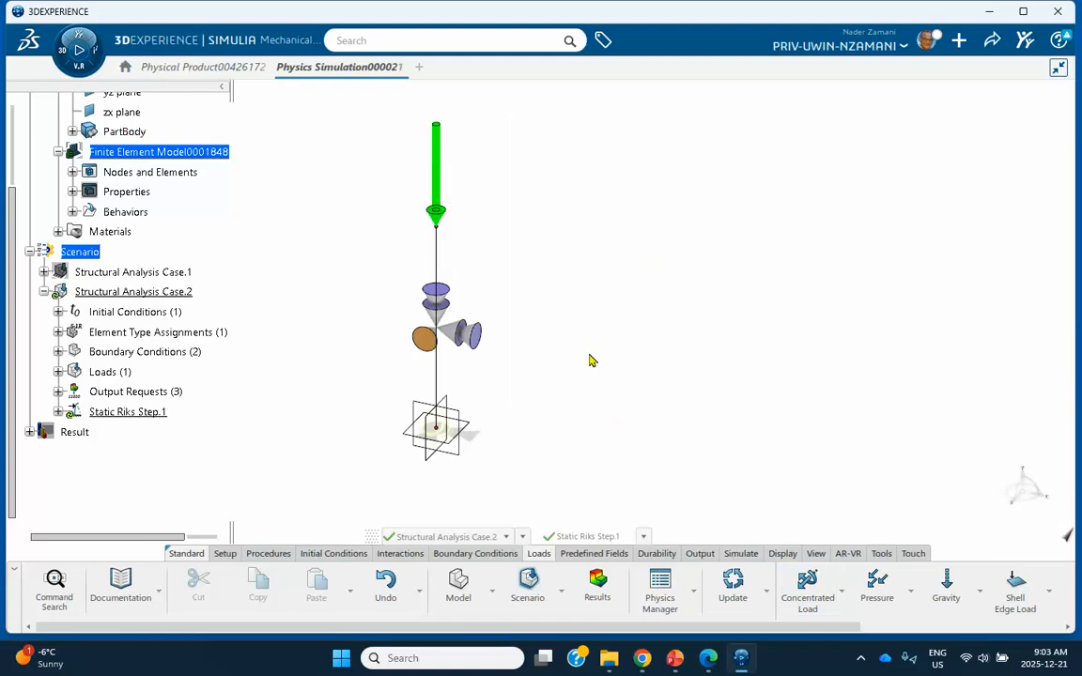
- Save the physics simulation with its completed restraints and load
{"action": "middle_click_drag", "start_coordinate": [581, 322], "coordinate": [488, 305]}
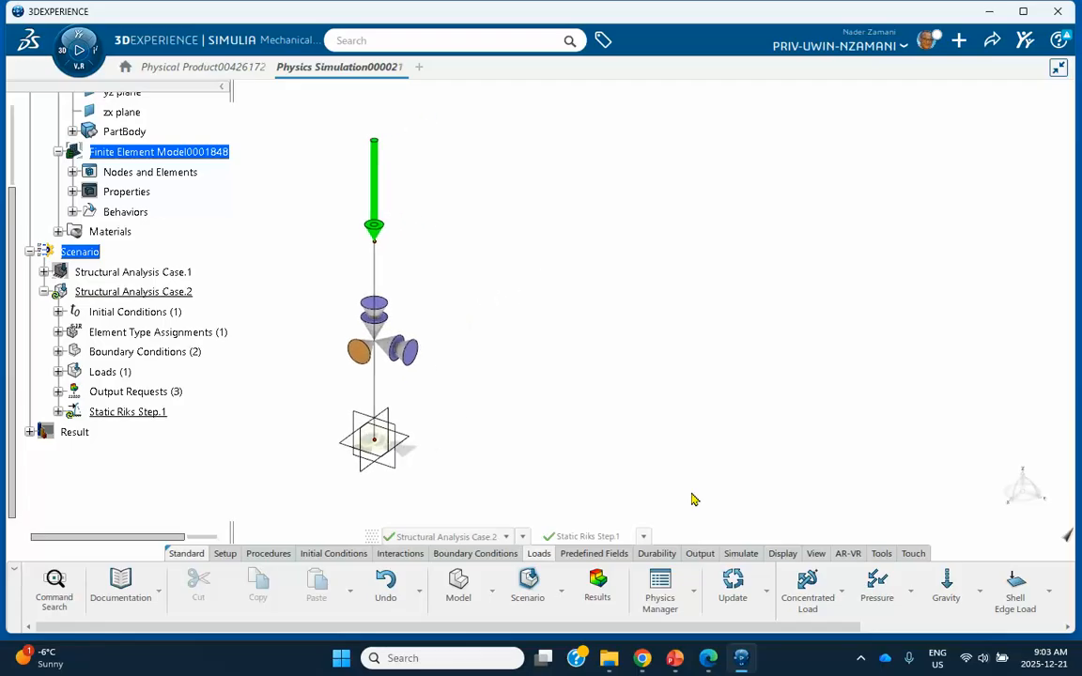
{"action": "left_click", "coordinate": [991, 42]}
{"action": "left_click", "coordinate": [911, 69]}
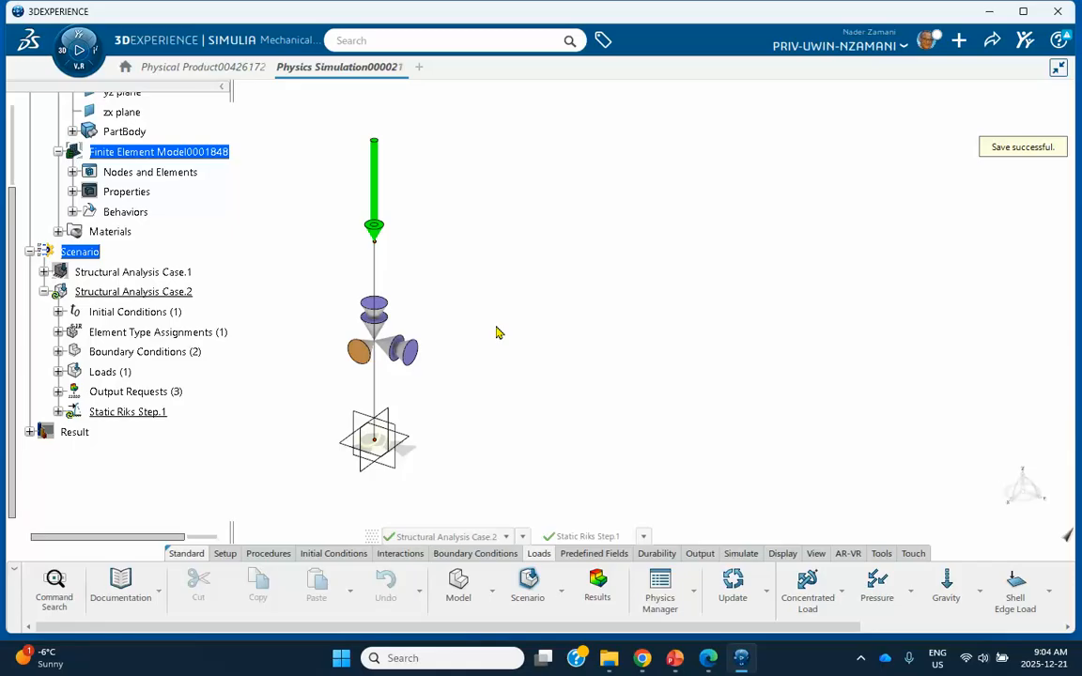
- Bring up the Model and Scenario Checks and compare their setup with slide 5 of the PowerPoint tutorial
{"action": "left_click", "coordinate": [736, 554]}
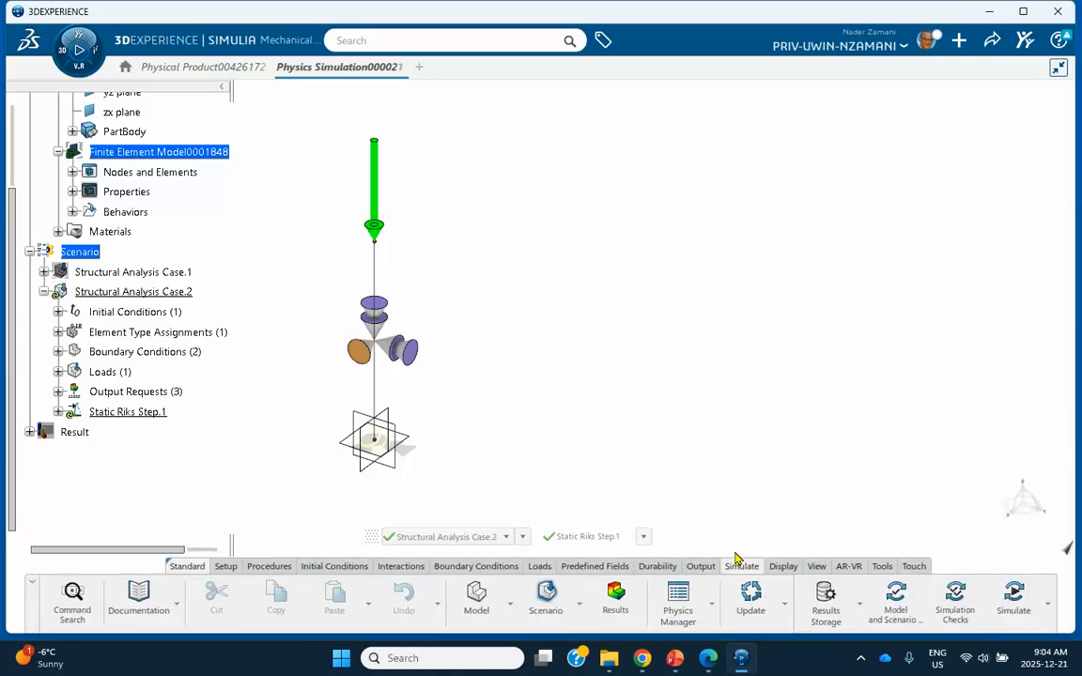
{"action": "left_click", "coordinate": [893, 599]}
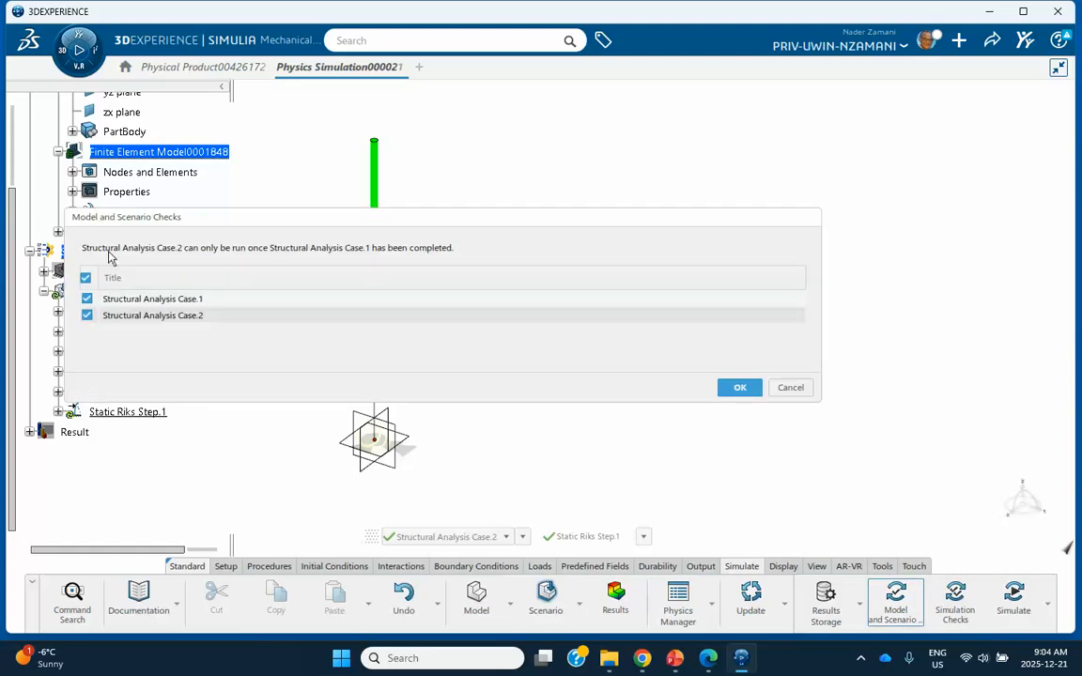
{"action": "left_click", "coordinate": [675, 660]}
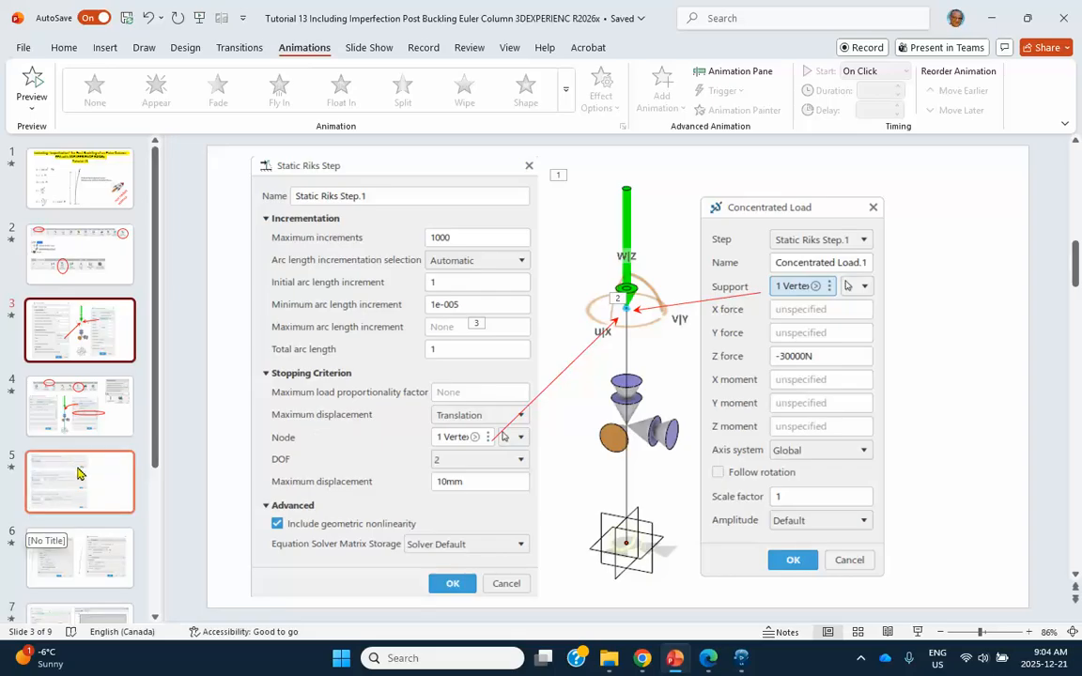
{"action": "scroll", "coordinate": [83, 497], "scroll_direction": "down", "scroll_amount": 1}
{"action": "scroll", "coordinate": [83, 498], "scroll_direction": "up", "scroll_amount": 1}
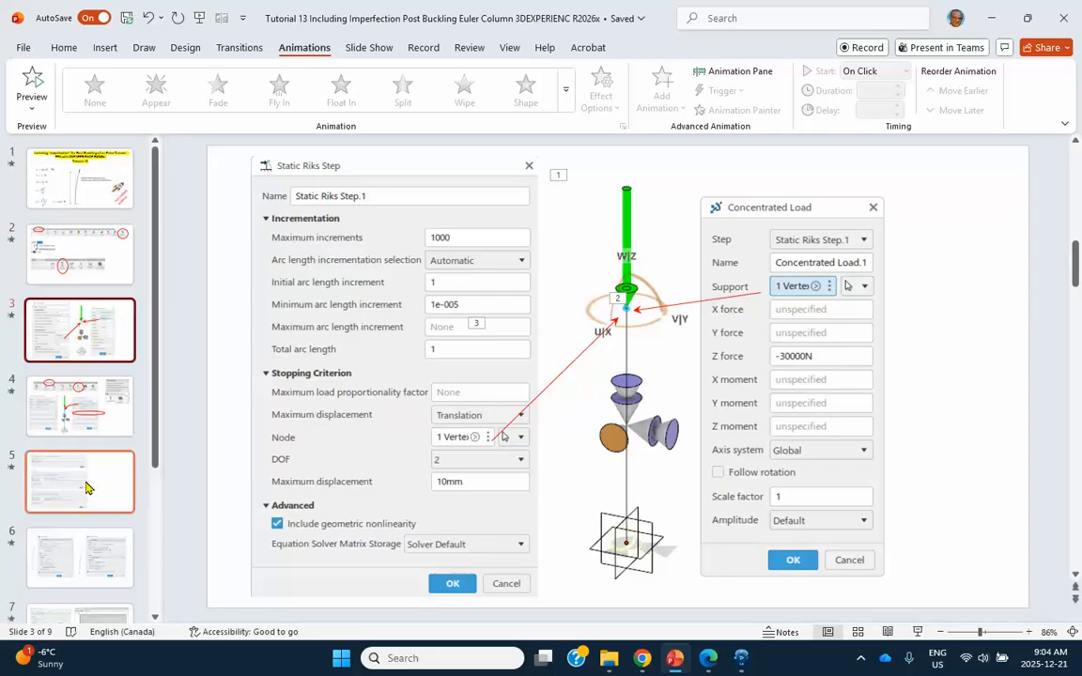
{"action": "left_click", "coordinate": [85, 492]}
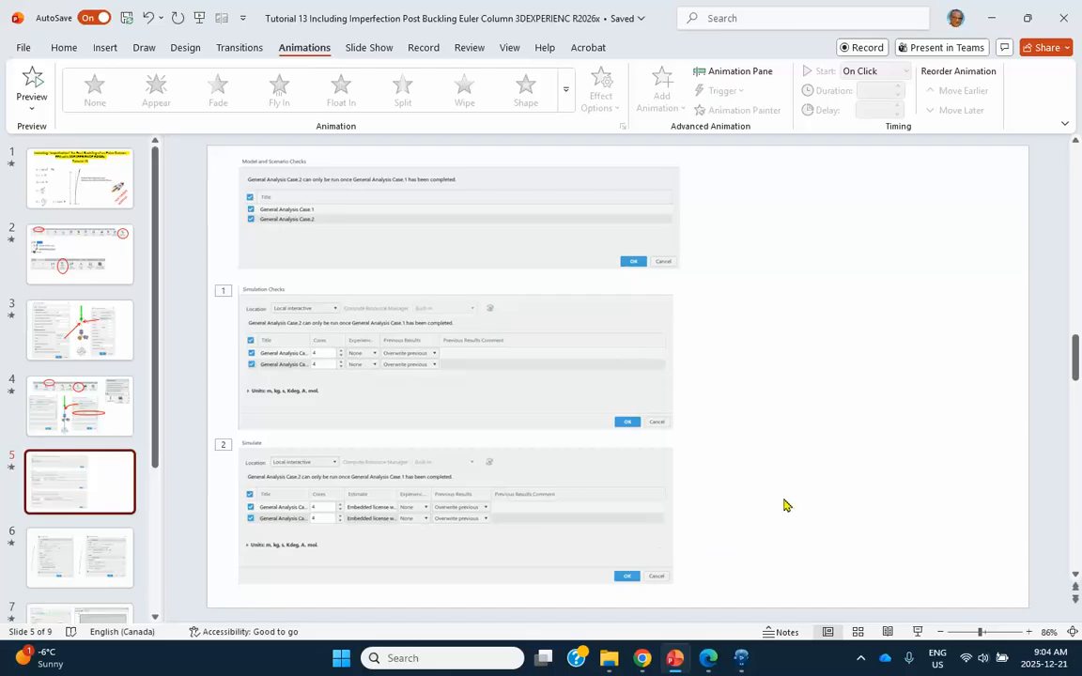
- Return to 3DEXPERIENCE, run the Model and Scenario Checks on Structural Analysis Case.1 and Case.2, and close the status report
{"action": "mouse_move", "coordinate": [675, 665]}
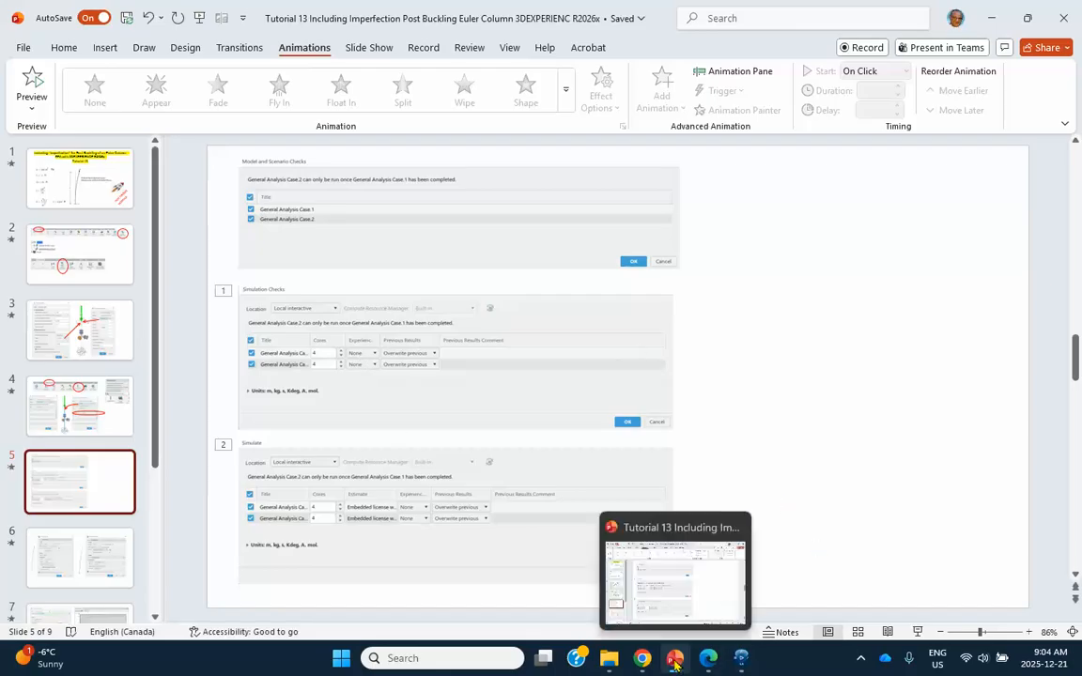
{"action": "left_click", "coordinate": [741, 658]}
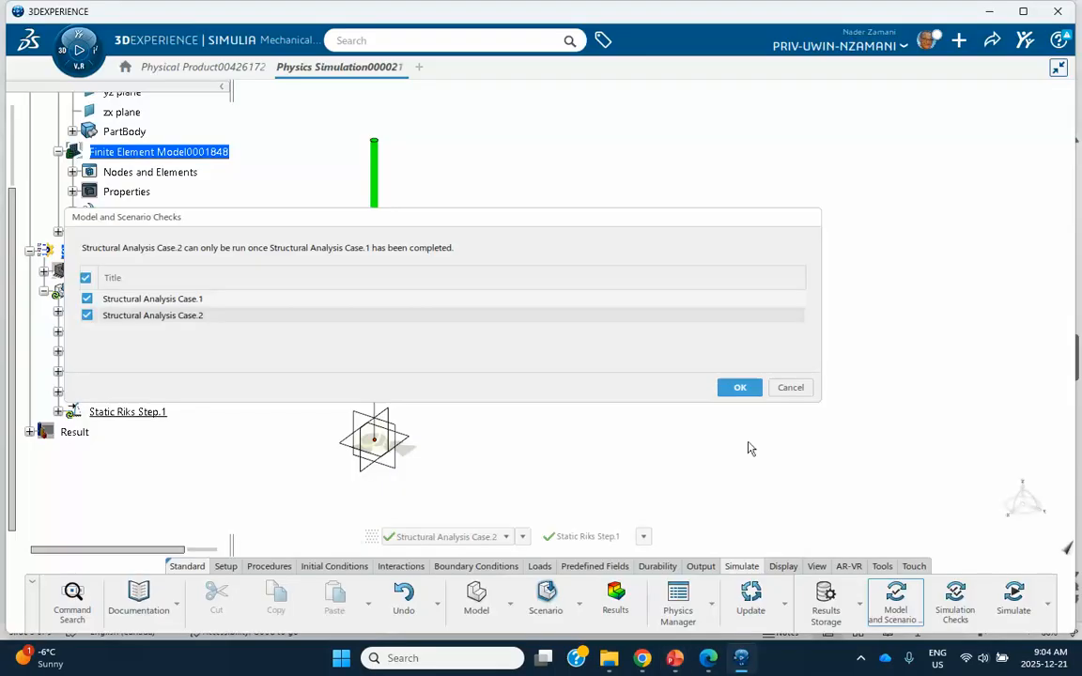
{"action": "left_click", "coordinate": [741, 389]}
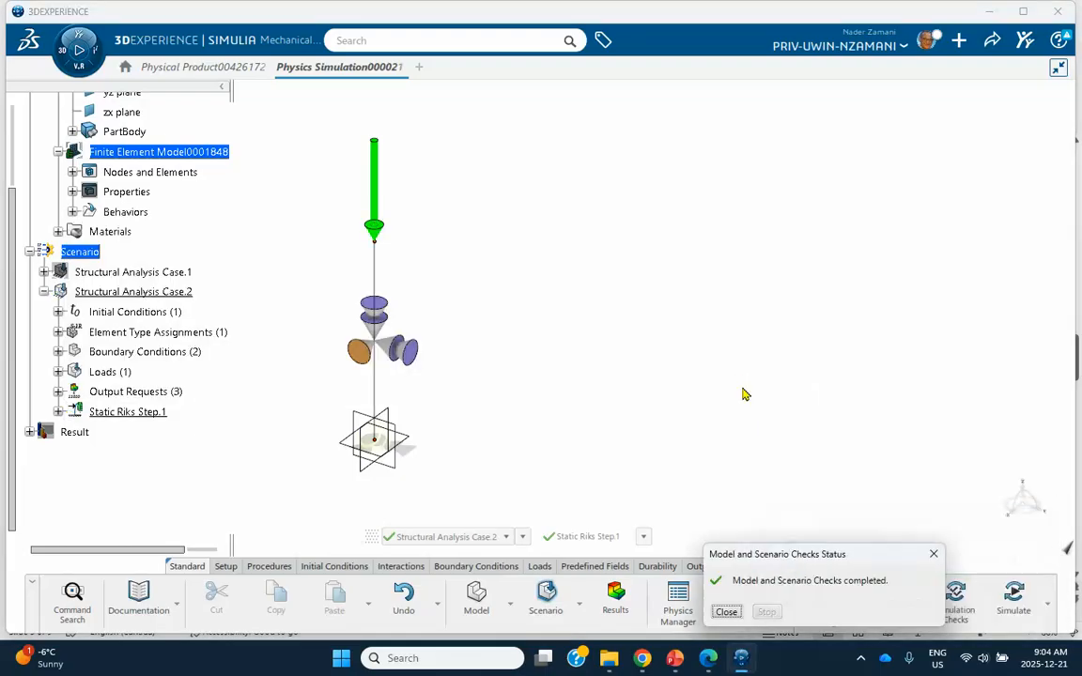
{"action": "left_click", "coordinate": [726, 610]}
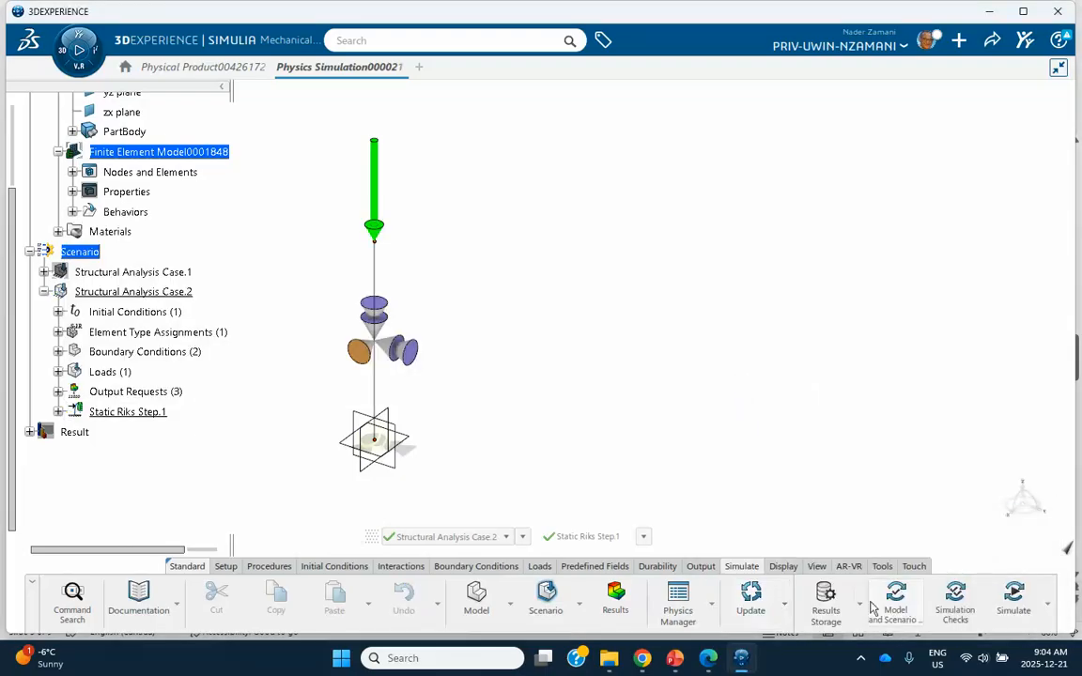
- Run the Simulation Checks on both structural analysis cases as Local interactive with 4 cores each, then close the status report
{"action": "left_click", "coordinate": [956, 609]}
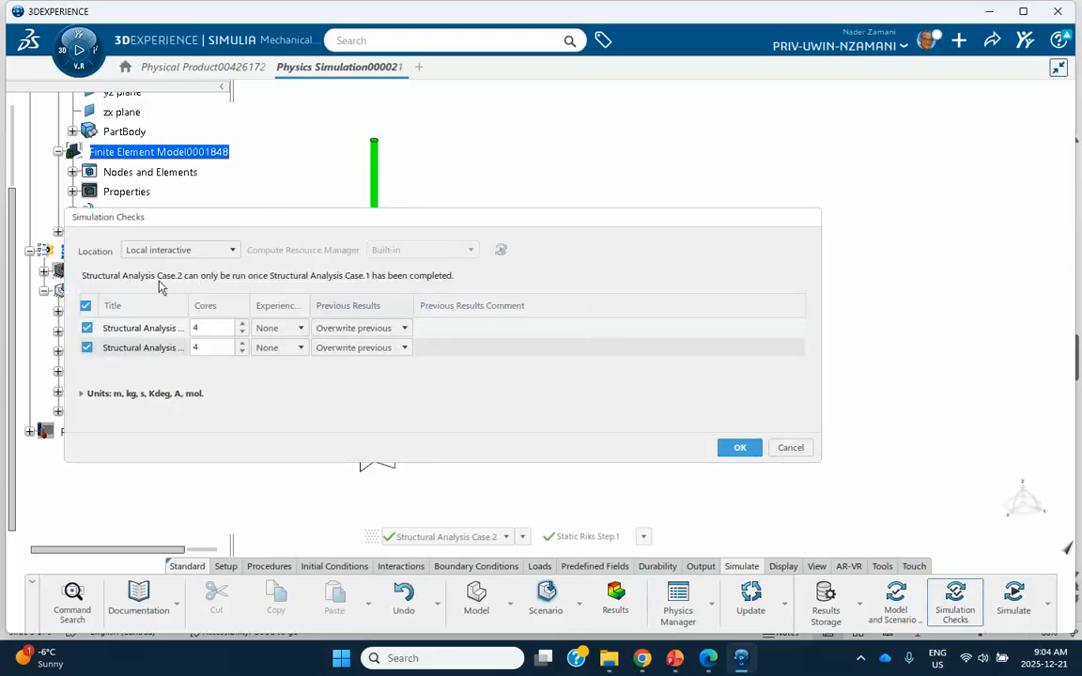
{"action": "left_click", "coordinate": [87, 348]}
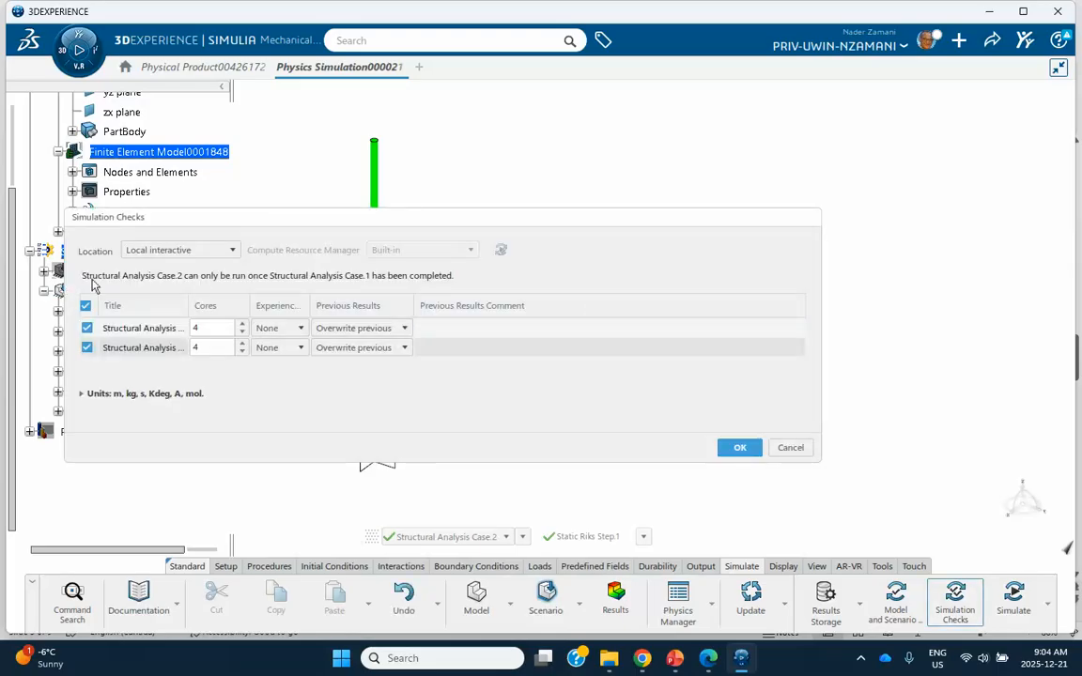
{"action": "left_click", "coordinate": [732, 447]}
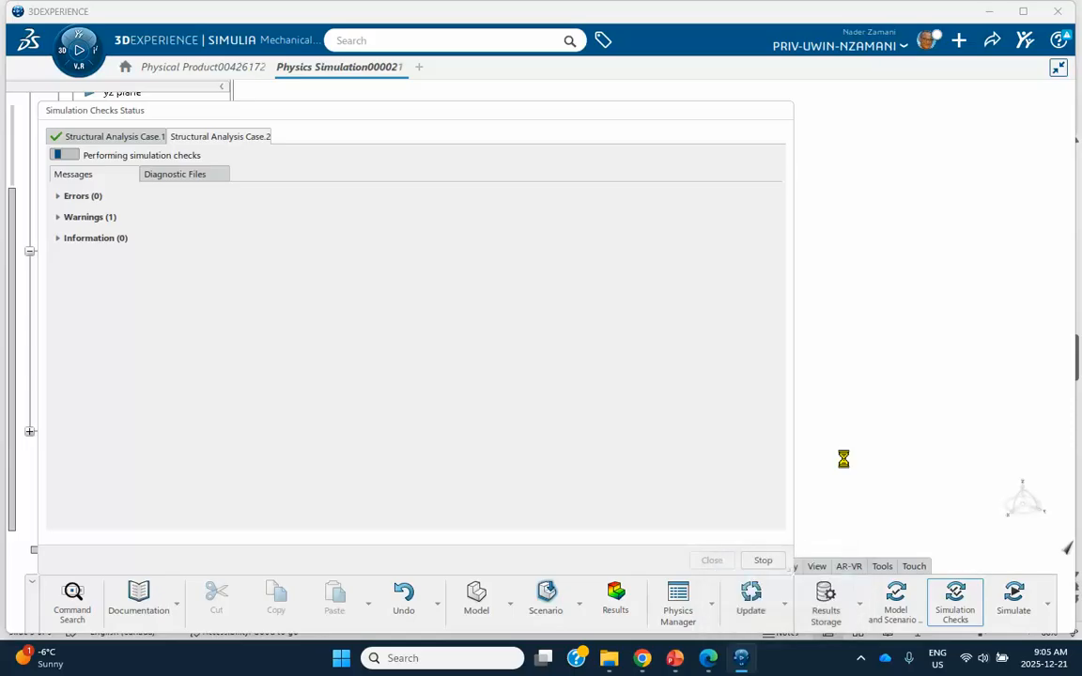
{"action": "left_click", "coordinate": [711, 560]}
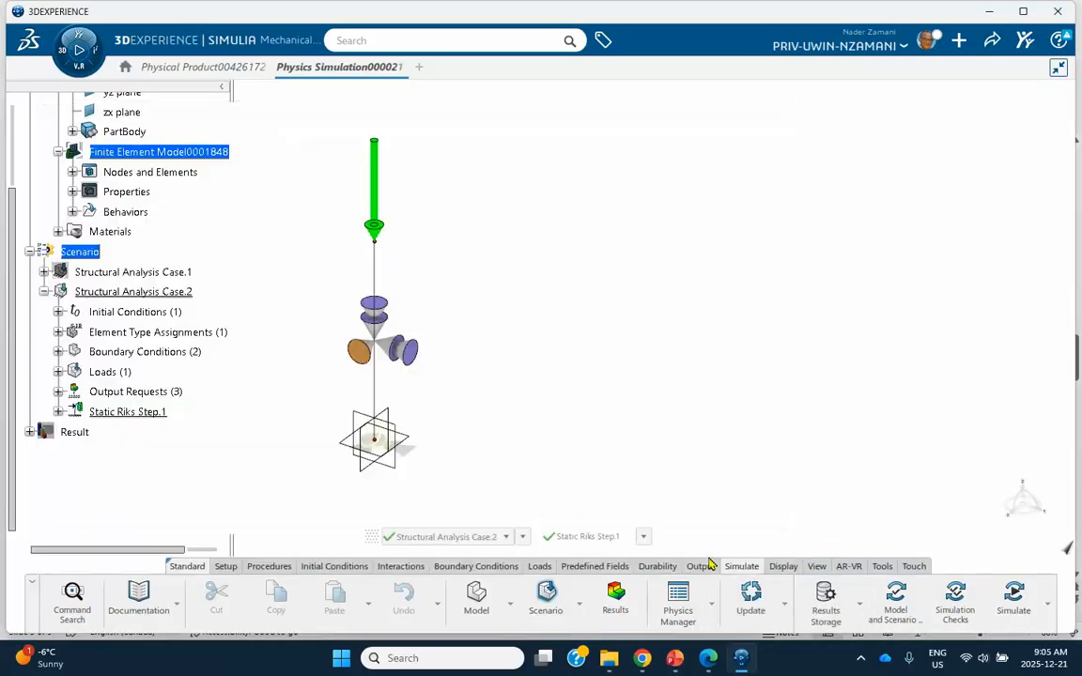
- Simulate both structural analysis cases as Local interactive with 4 cores each, review the Riks step's iterations, and close the status report
{"action": "left_click", "coordinate": [1012, 597]}
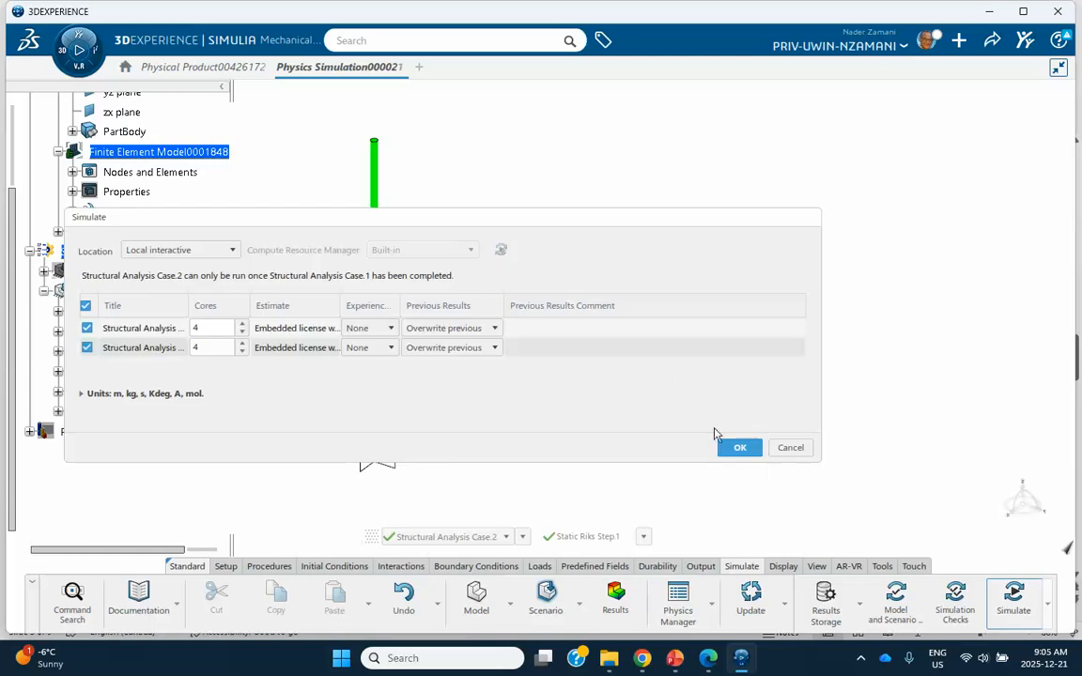
{"action": "left_click", "coordinate": [739, 448]}
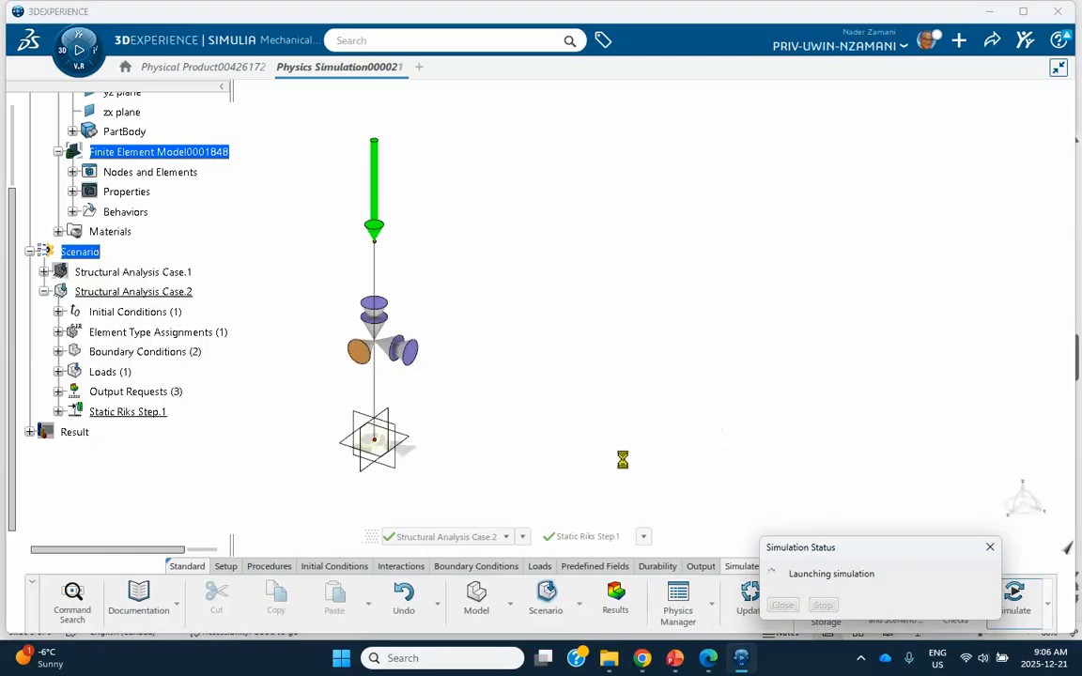
{"action": "left_click", "coordinate": [675, 658]}
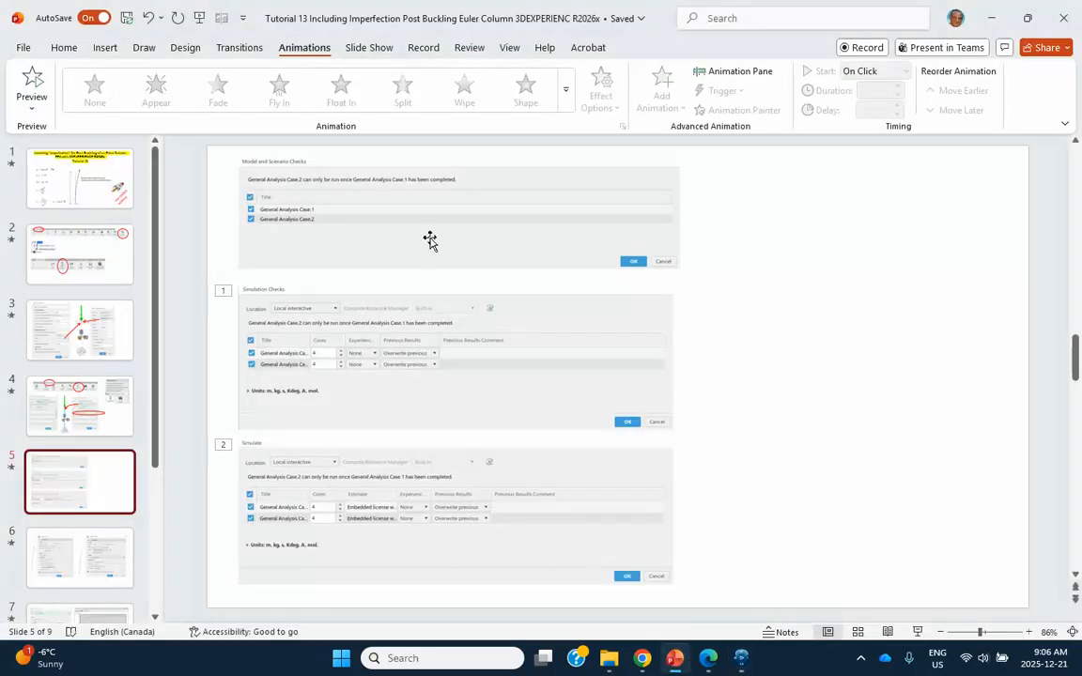
{"action": "left_click", "coordinate": [992, 18]}
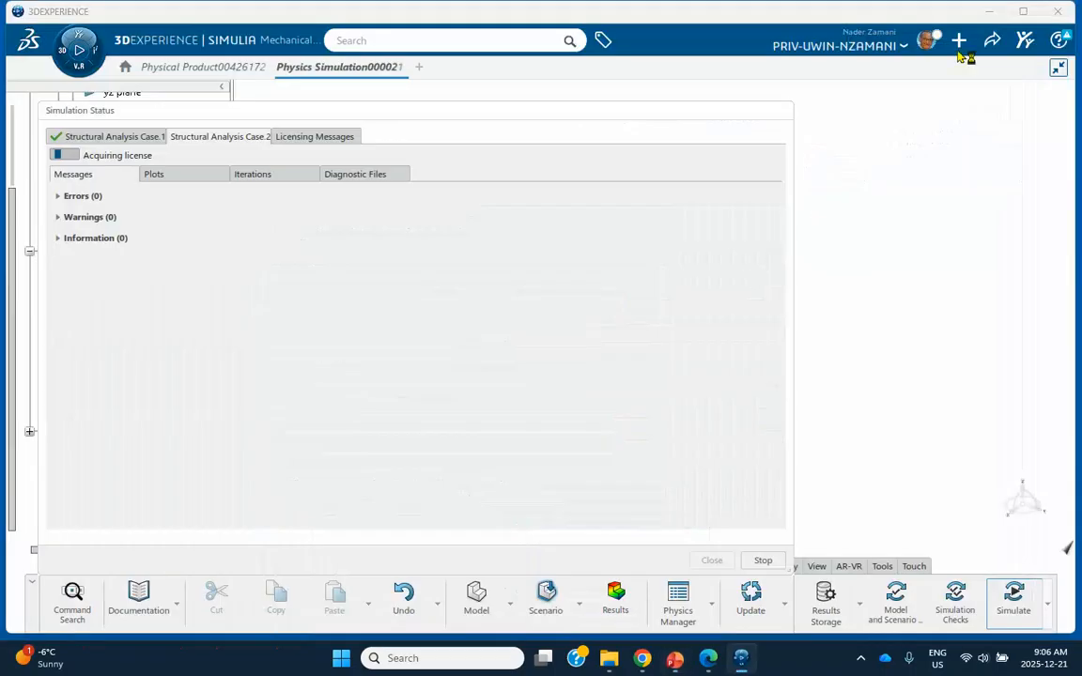
{"action": "left_click", "coordinate": [267, 180]}
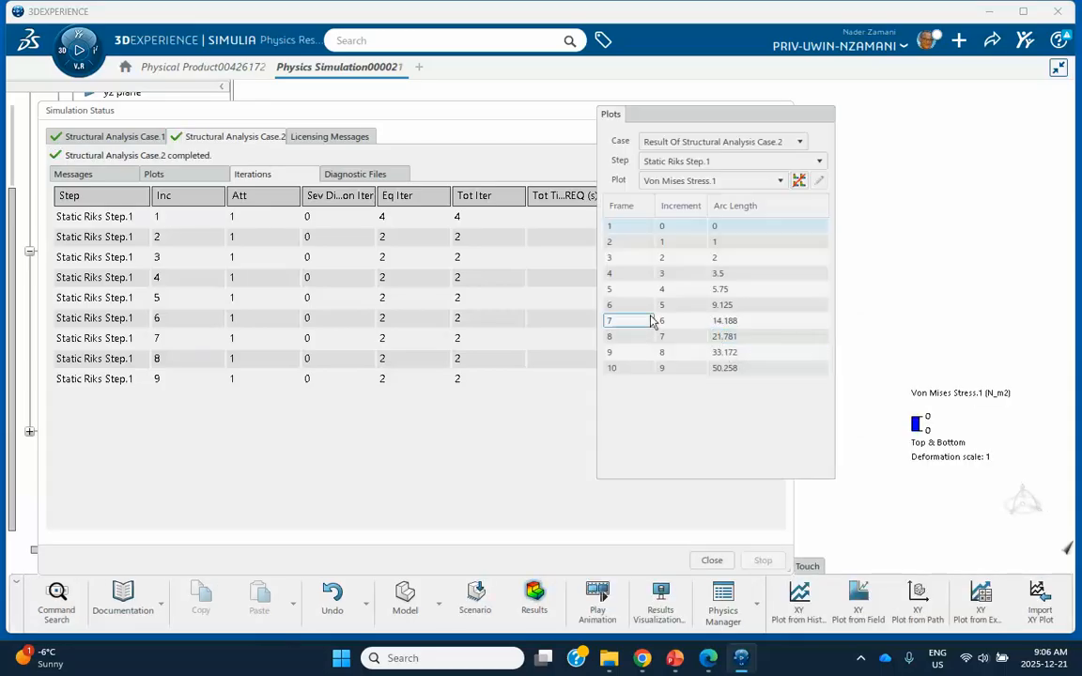
{"action": "left_click", "coordinate": [712, 562]}
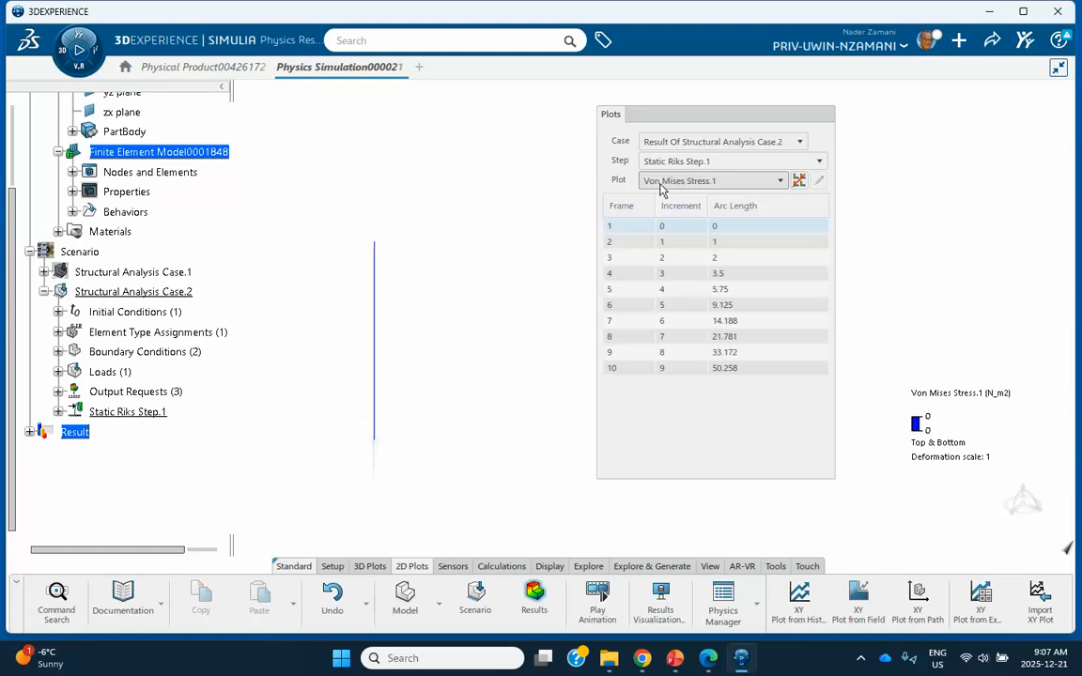
- Show the Displacement.1 plot for Static Riks Step.1 and go through its frames from 1 to 10
{"action": "left_click", "coordinate": [660, 188]}
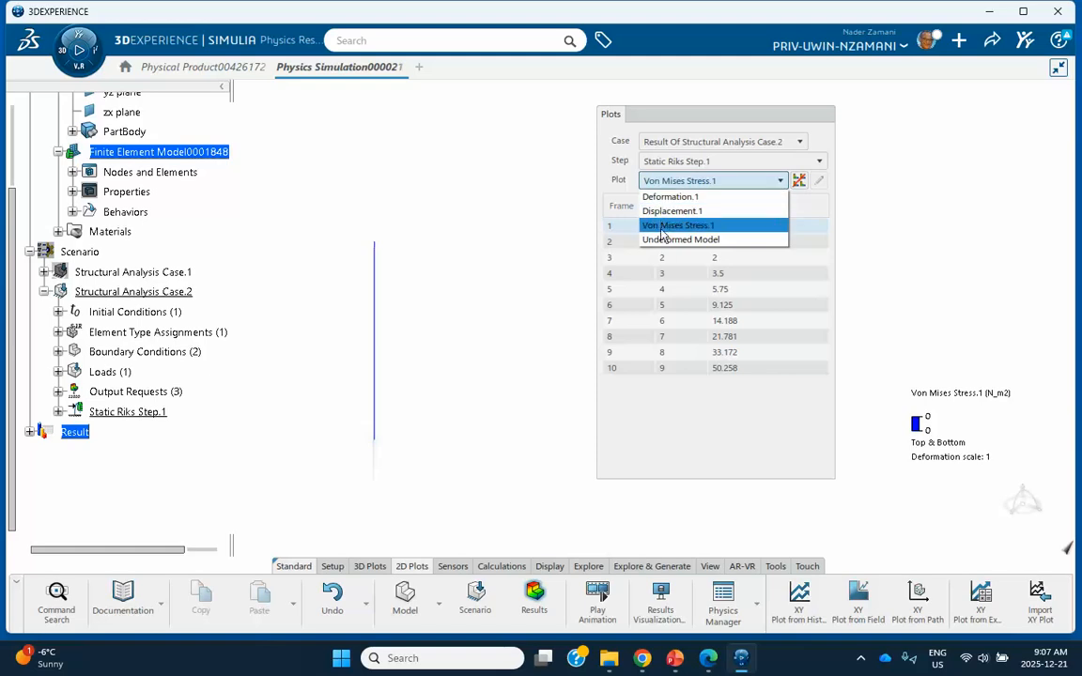
{"action": "left_click", "coordinate": [663, 212]}
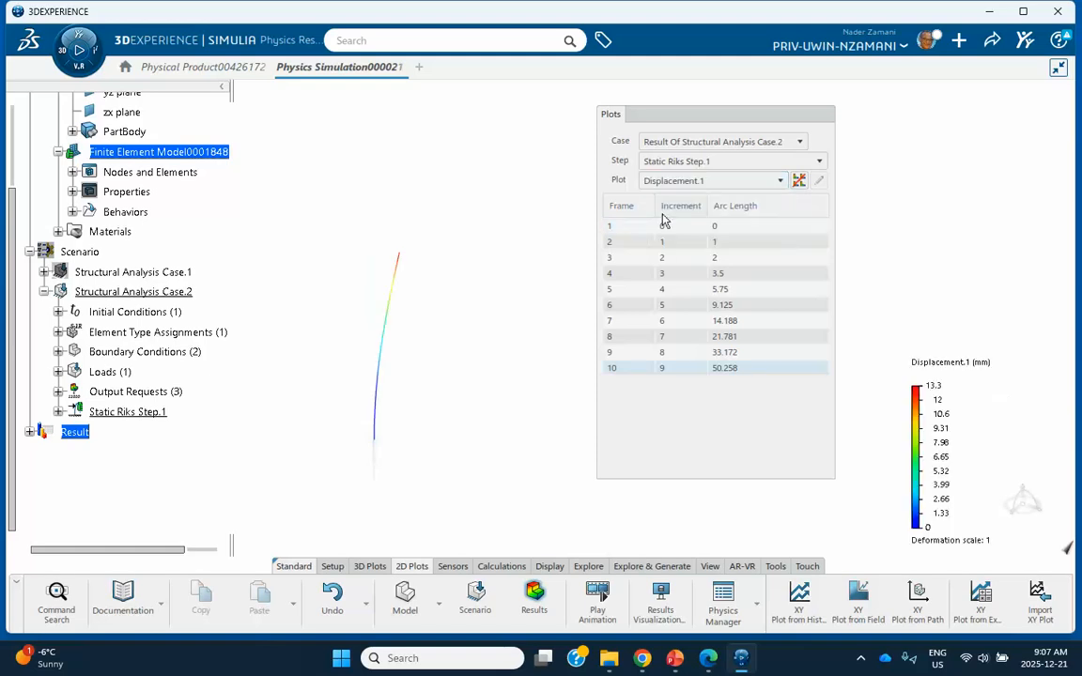
{"action": "left_click", "coordinate": [661, 227]}
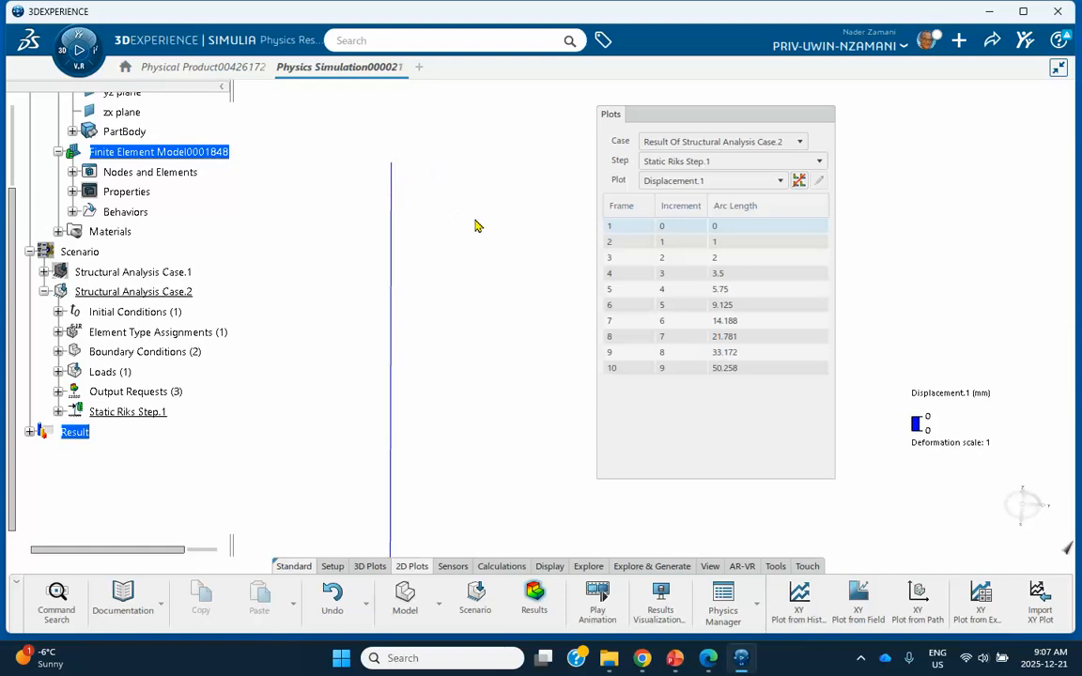
{"action": "left_click", "coordinate": [660, 243]}
{"action": "left_click", "coordinate": [658, 246]}
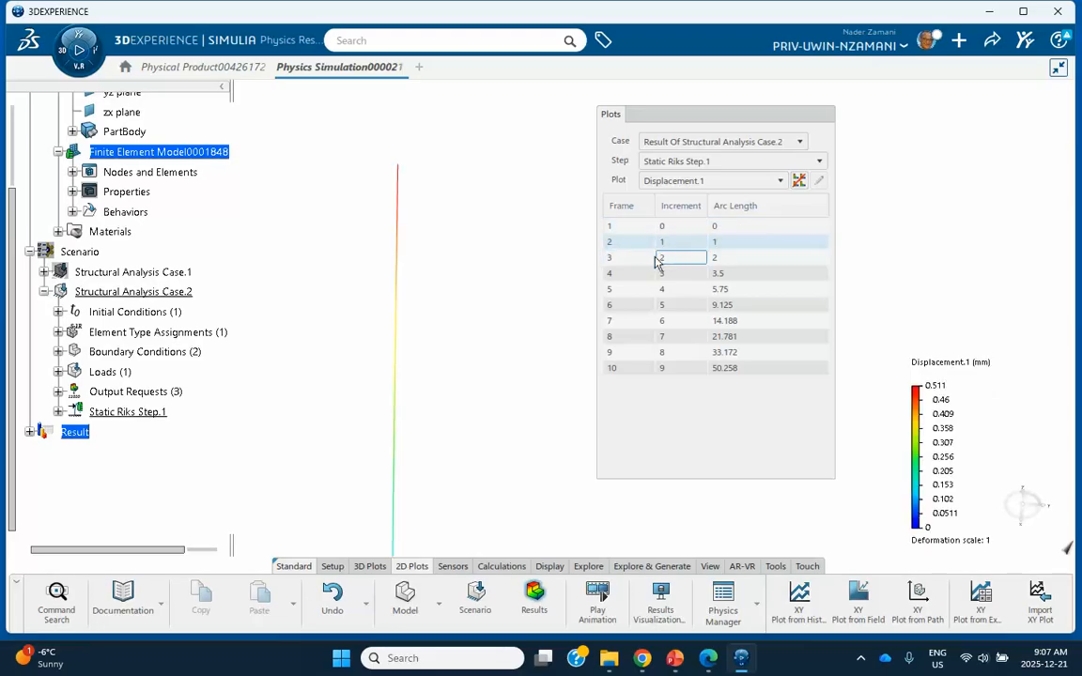
{"action": "left_click", "coordinate": [637, 245]}
{"action": "left_click", "coordinate": [638, 258]}
{"action": "left_click", "coordinate": [636, 274]}
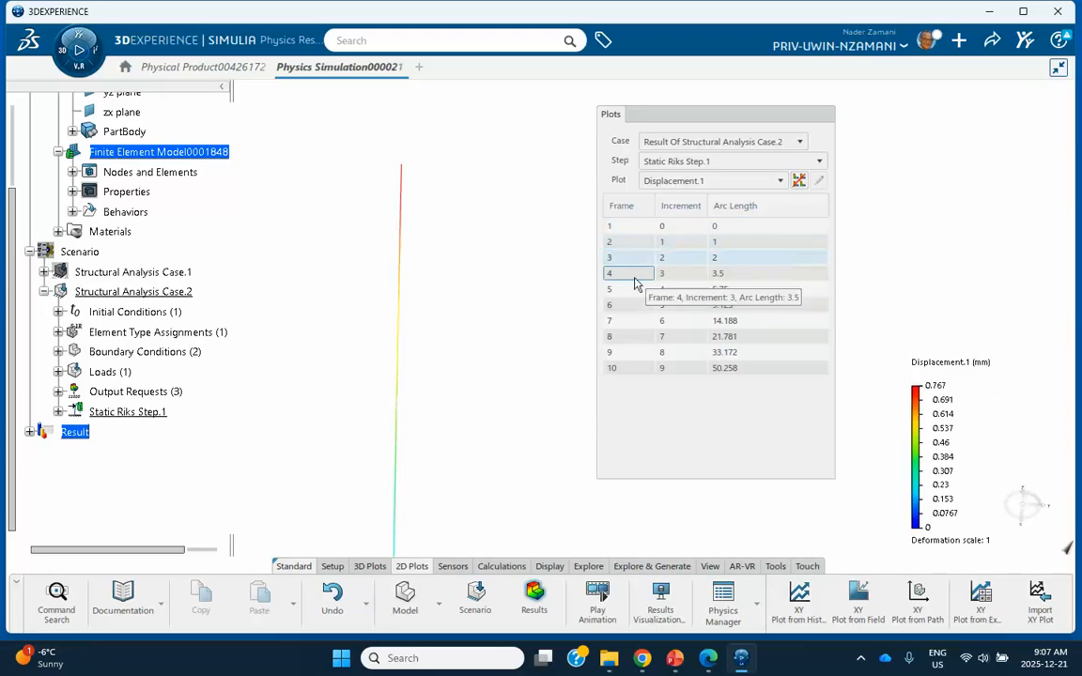
{"action": "left_click", "coordinate": [638, 292]}
{"action": "left_click", "coordinate": [639, 307]}
{"action": "left_click", "coordinate": [643, 325]}
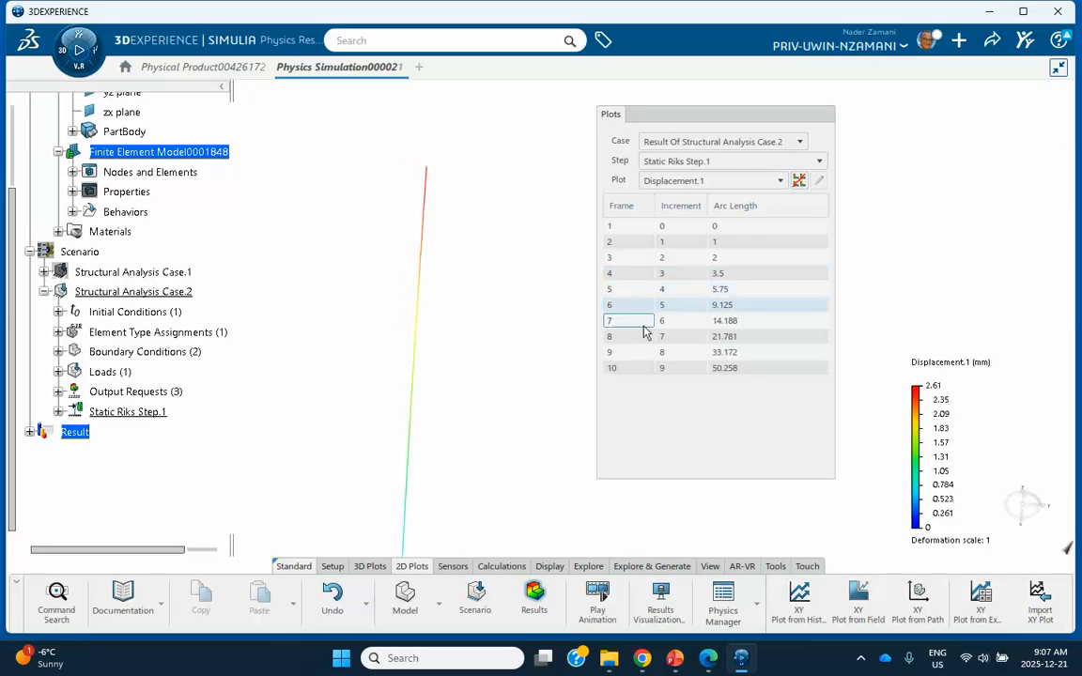
{"action": "left_click", "coordinate": [645, 340]}
{"action": "left_click", "coordinate": [644, 353]}
{"action": "left_click", "coordinate": [642, 368]}
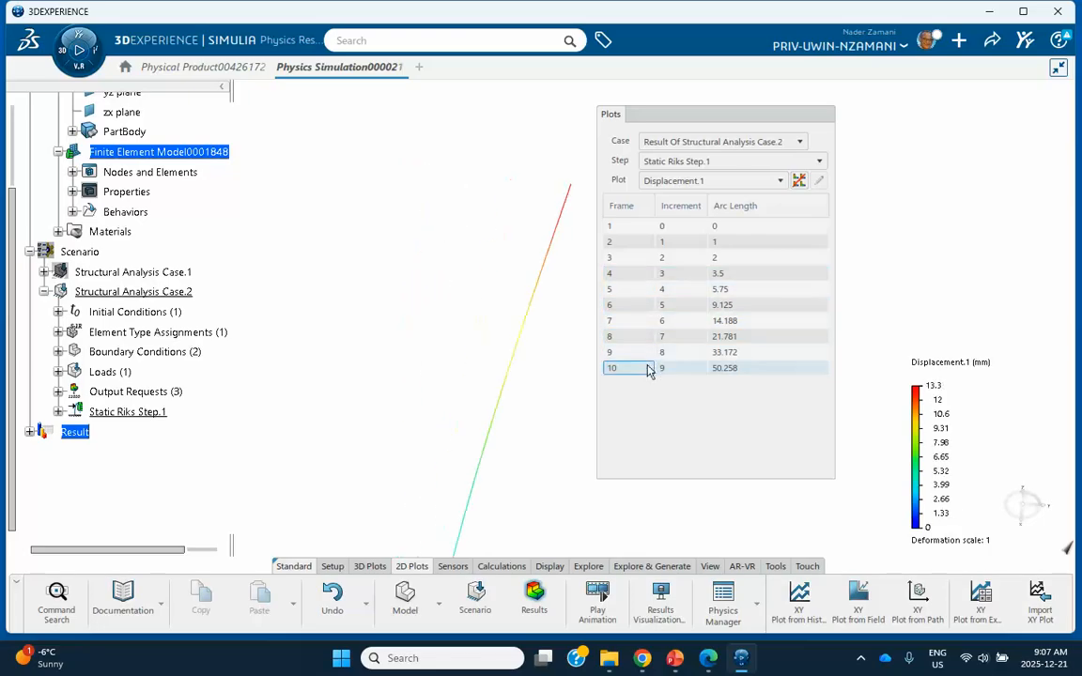
- Collapse the Plots panel, start an XY Plot from Field, and consult slide 6 of the PowerPoint tutorial for its settings
{"action": "left_click", "coordinate": [694, 121]}
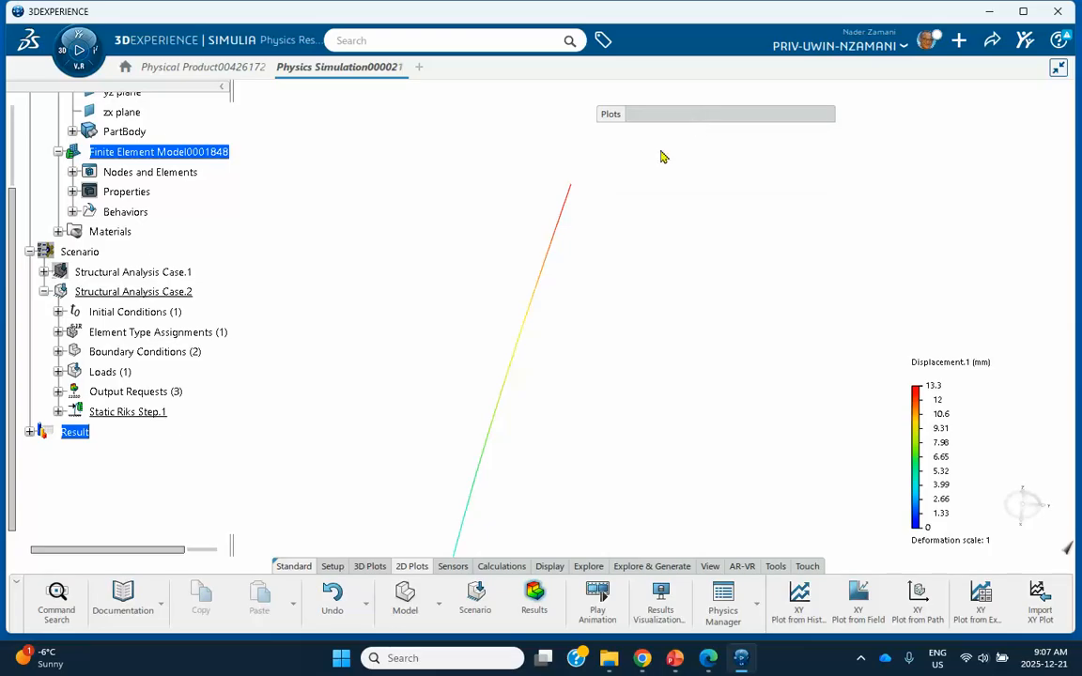
{"action": "middle_click_drag", "start_coordinate": [648, 210], "coordinate": [476, 177]}
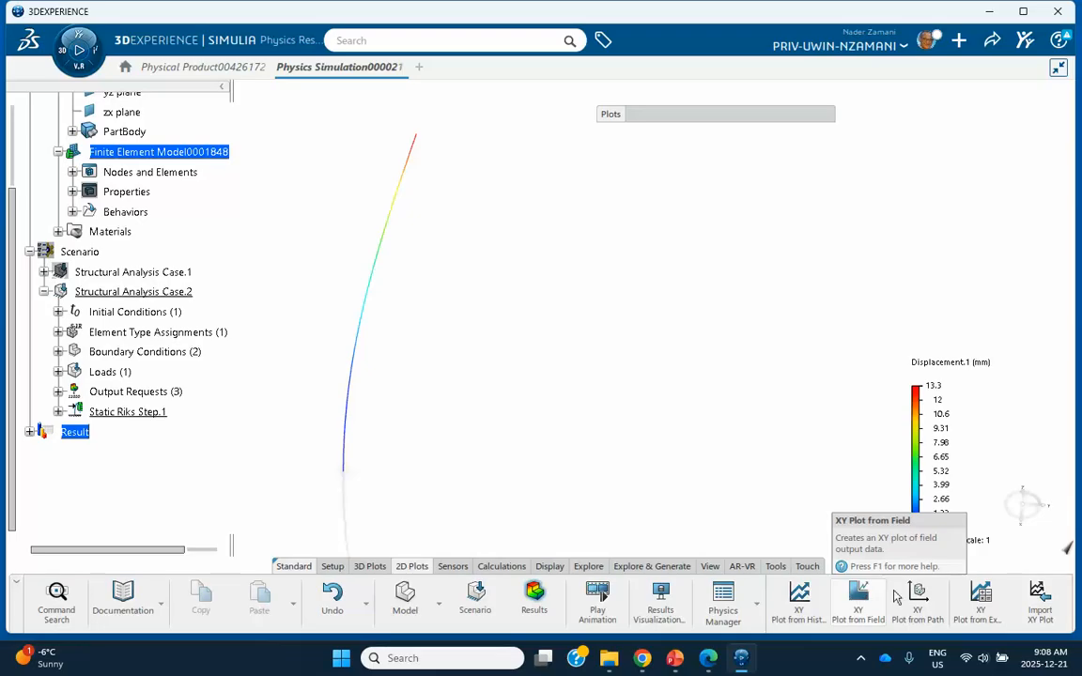
{"action": "left_click", "coordinate": [860, 596]}
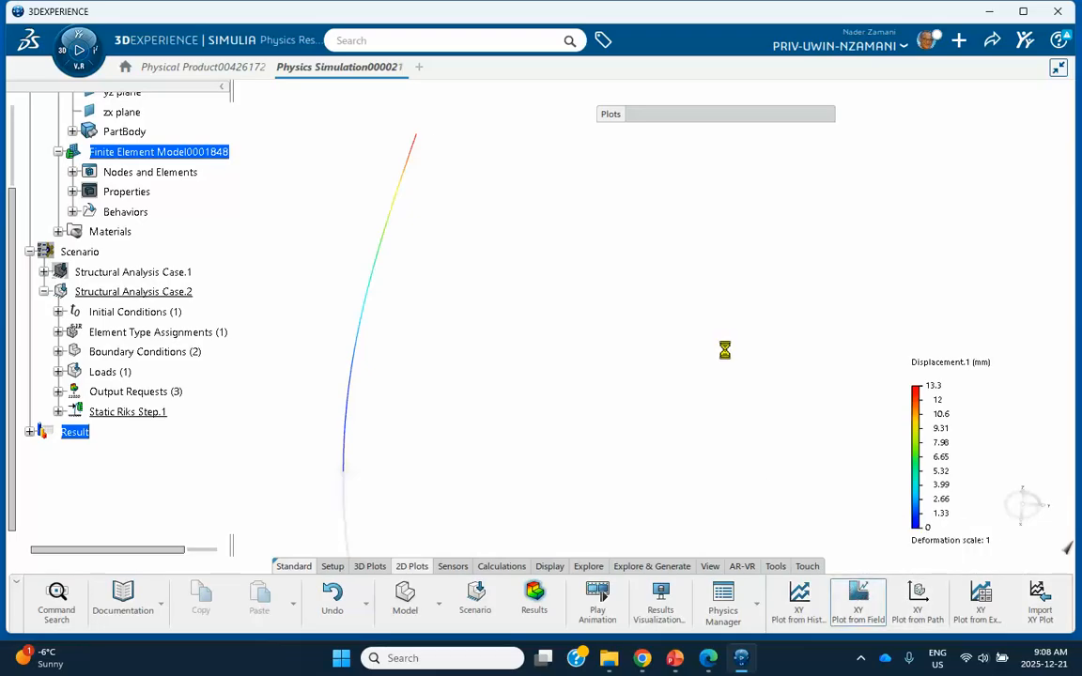
{"action": "left_click_drag", "start_coordinate": [592, 153], "coordinate": [626, 153]}
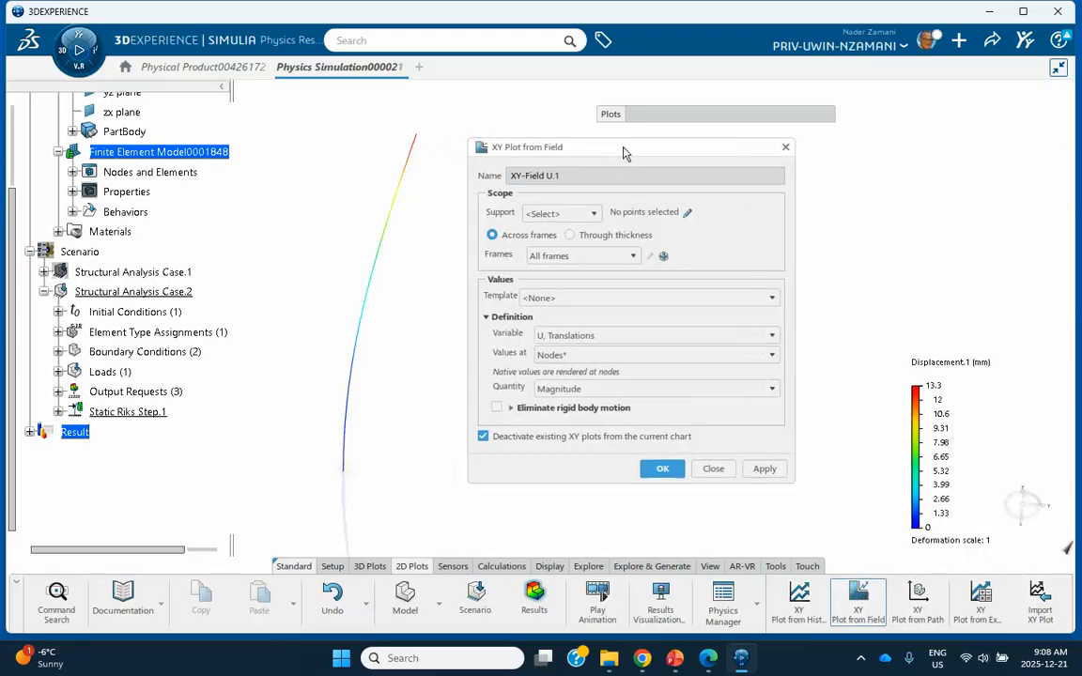
{"action": "left_click", "coordinate": [674, 658]}
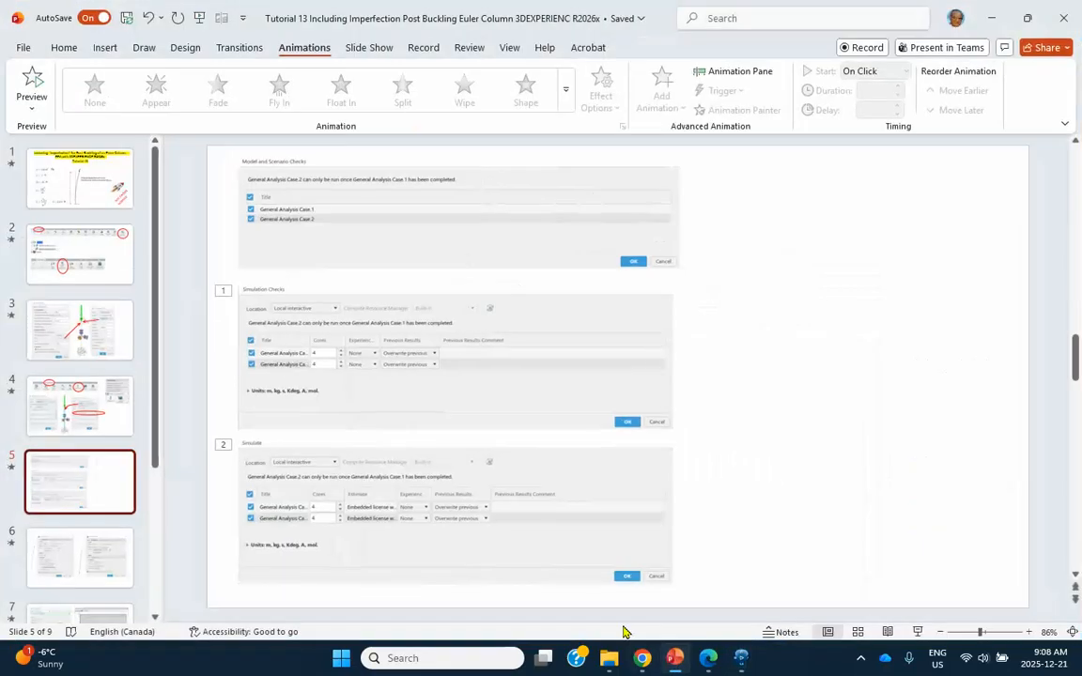
{"action": "left_click", "coordinate": [79, 553]}
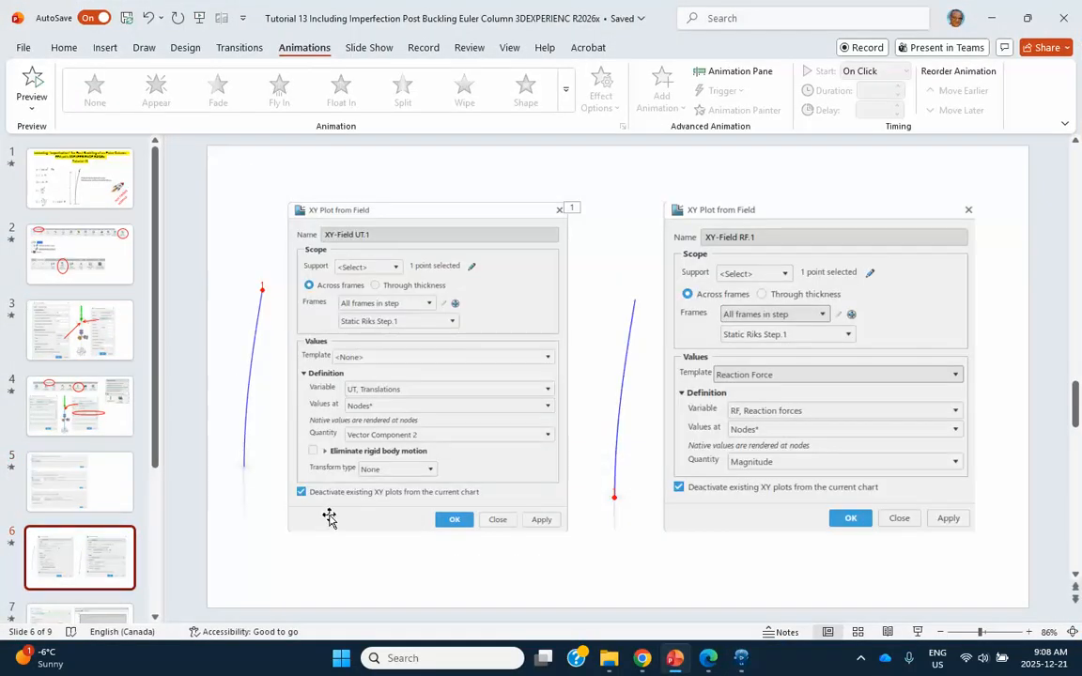
- Return to 3DEXPERIENCE, pick the column's top end node as the XY plot support, and check its coordinates without changing them
{"action": "left_click", "coordinate": [990, 18]}
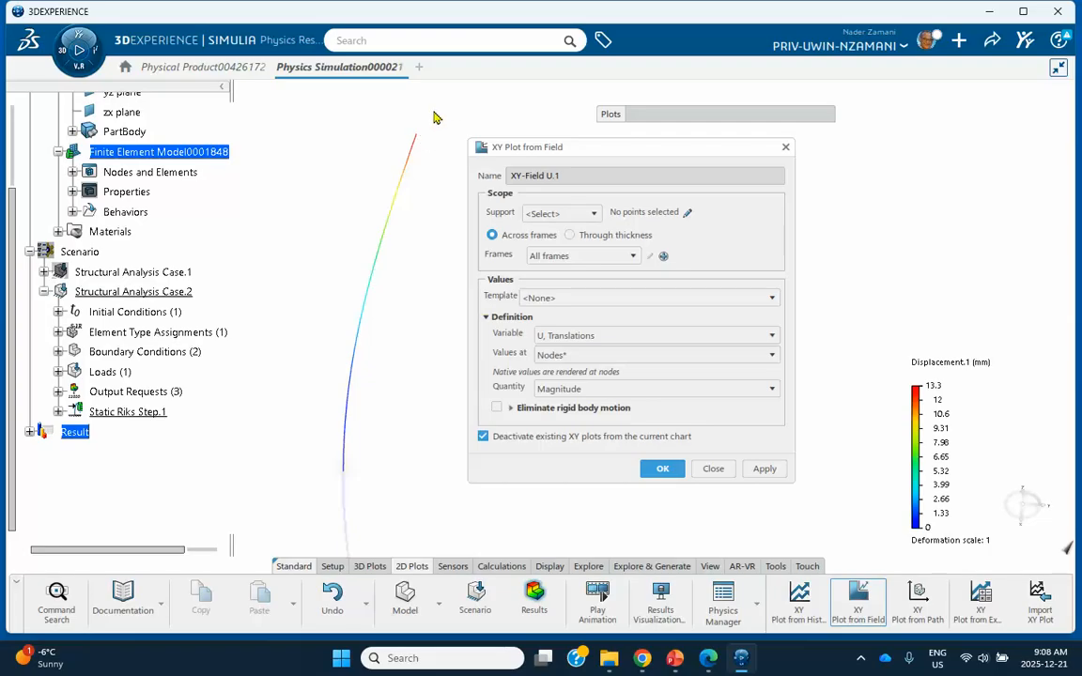
{"action": "left_click", "coordinate": [418, 135]}
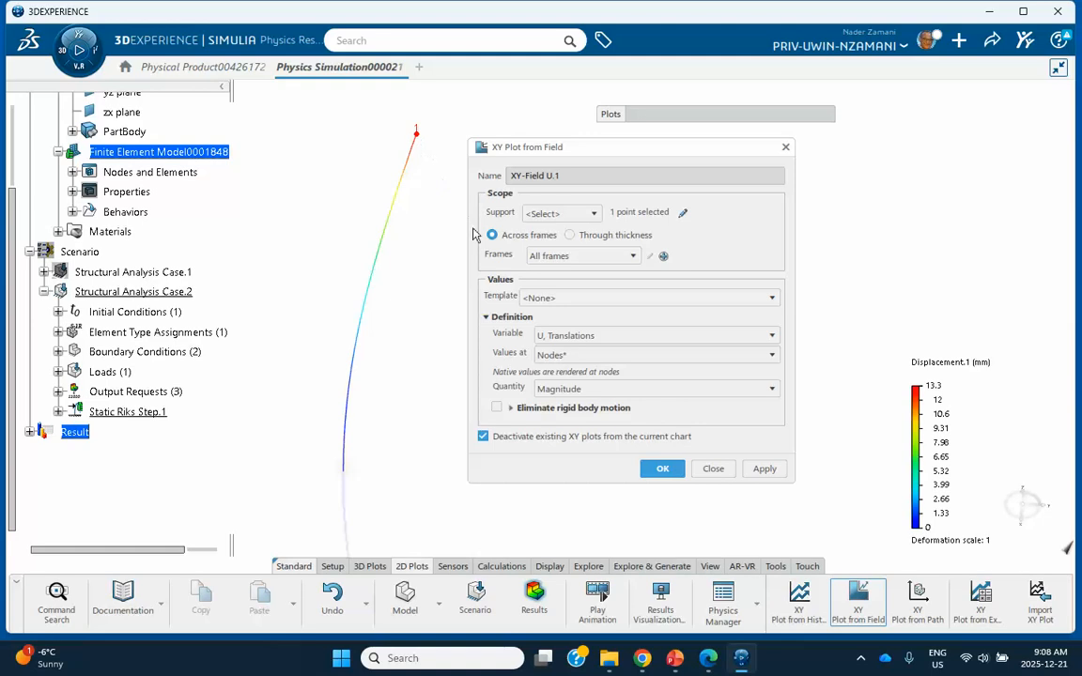
{"action": "left_click", "coordinate": [683, 214]}
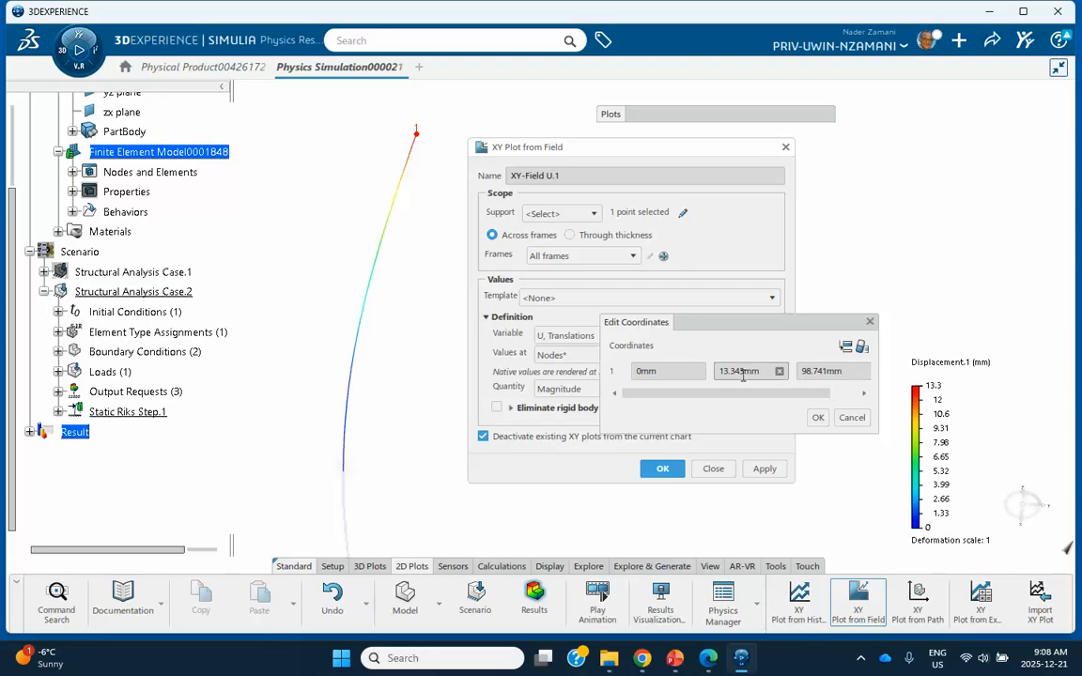
{"action": "left_click", "coordinate": [851, 417]}
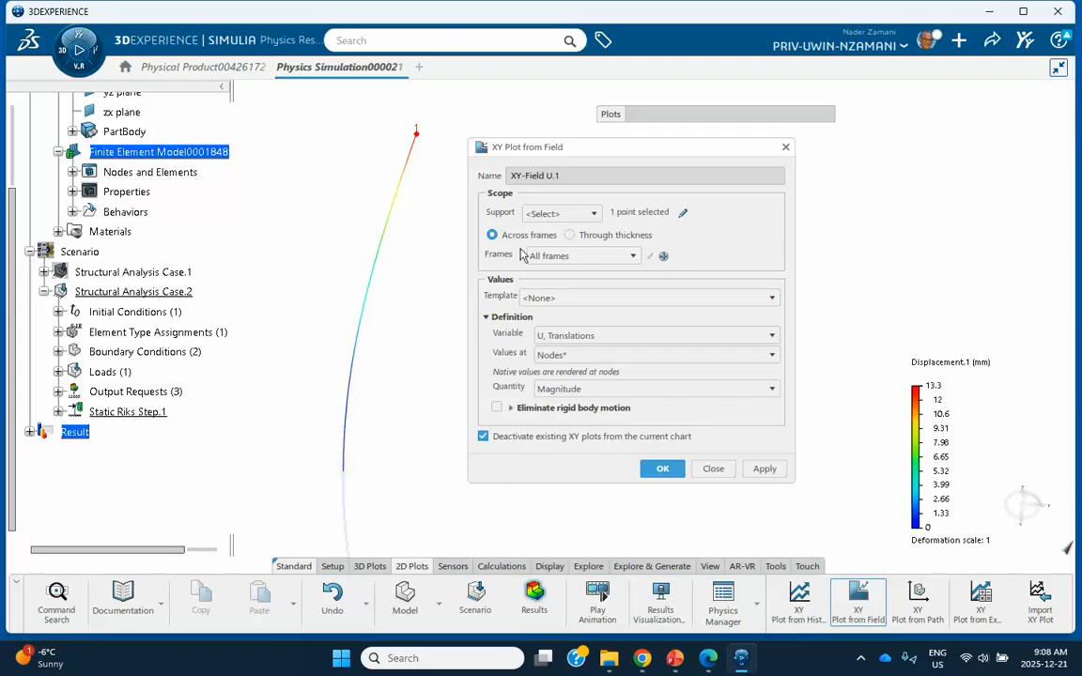
- Create the XY plot of U, Translations, Vector Component 2, for all frames in Static Riks Step.1, and close the plot viewer
{"action": "left_click", "coordinate": [578, 257]}
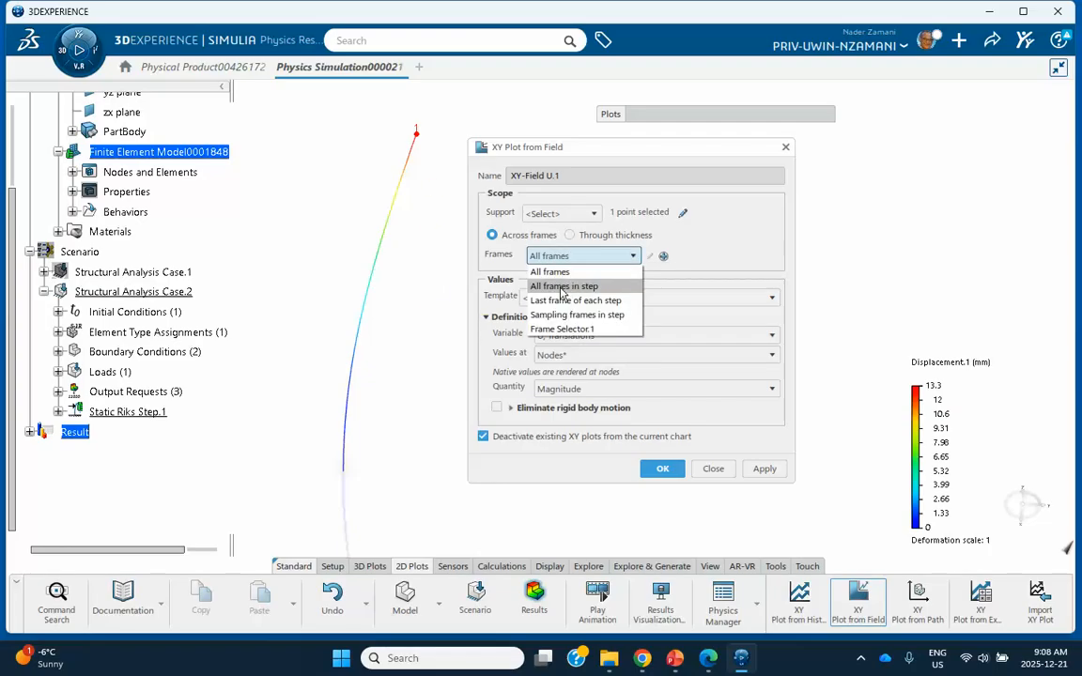
{"action": "left_click", "coordinate": [562, 287]}
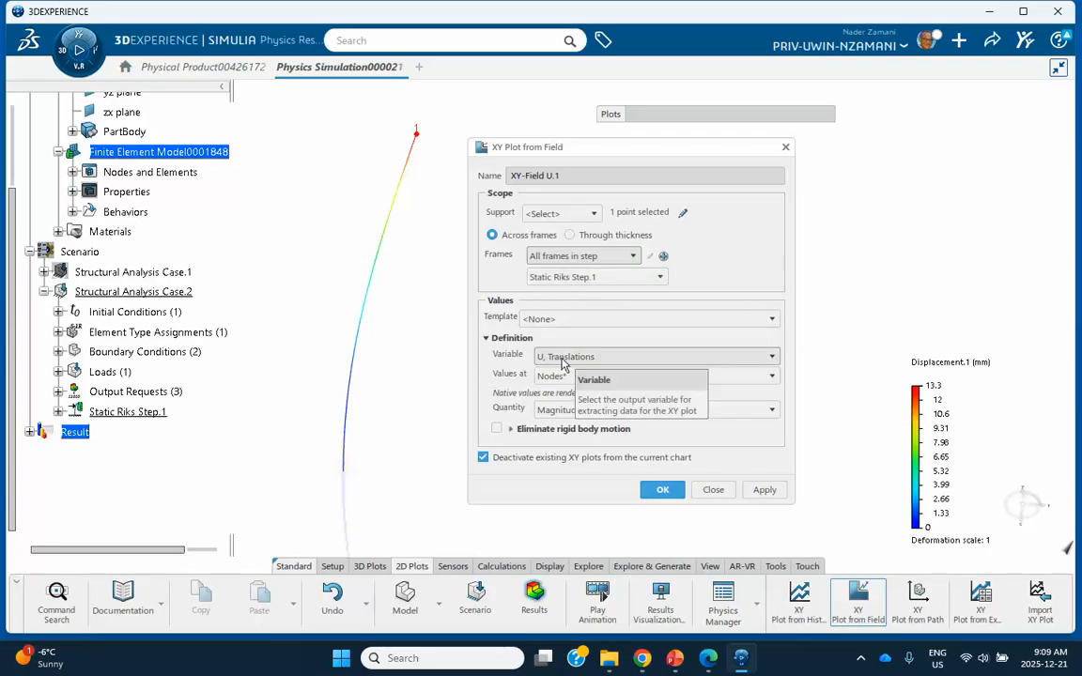
{"action": "left_click", "coordinate": [561, 411]}
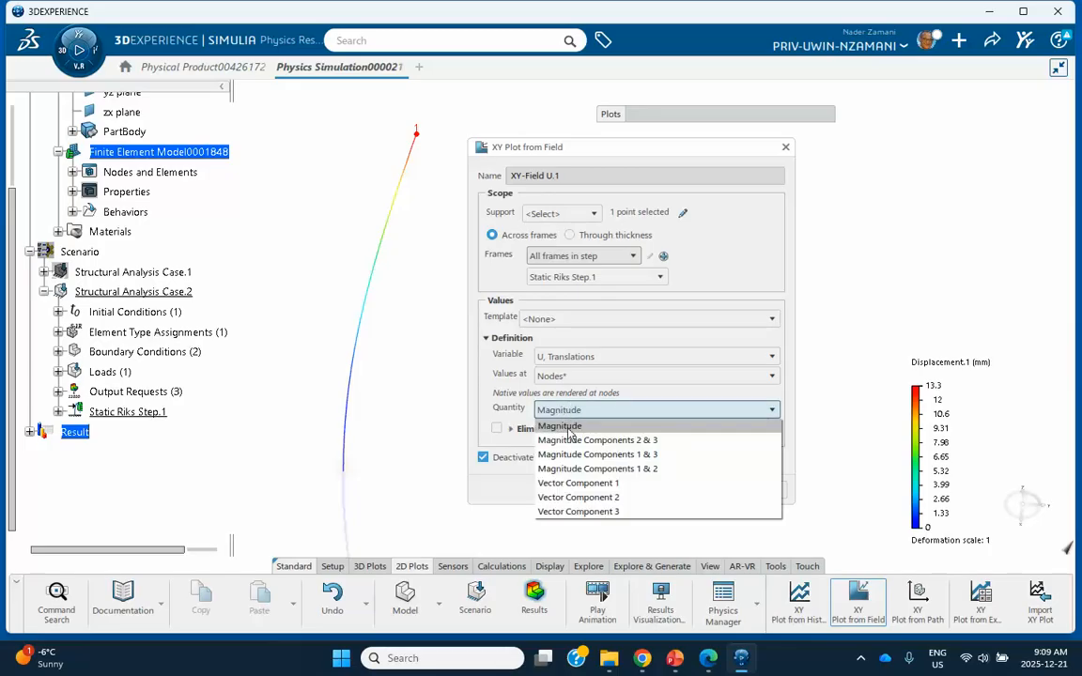
{"action": "left_click", "coordinate": [578, 497]}
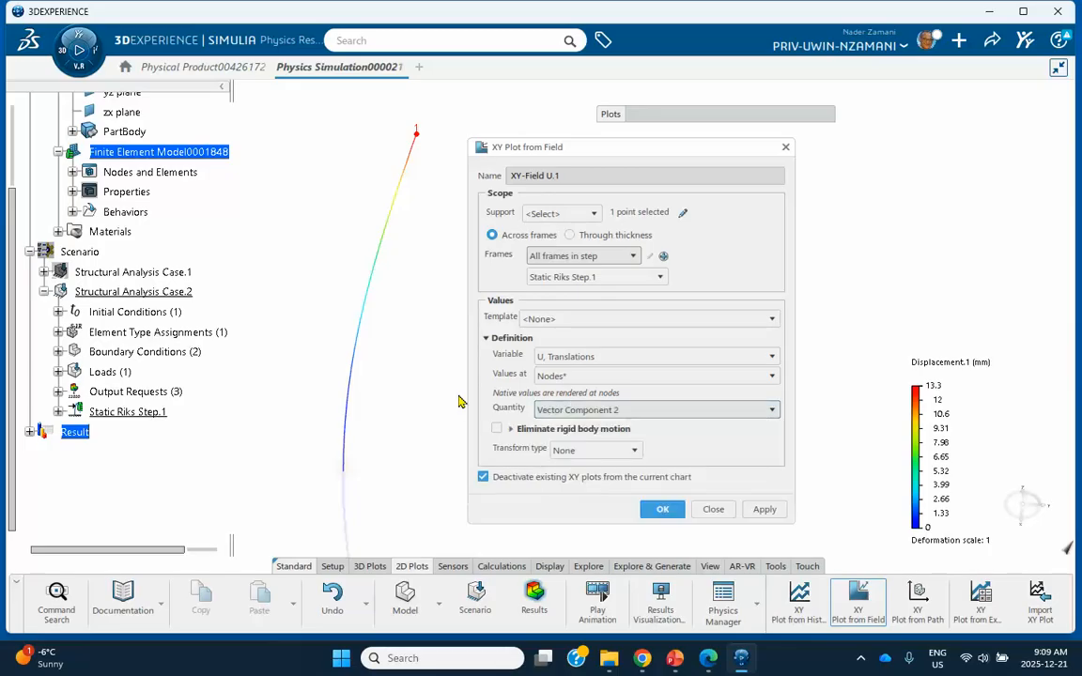
{"action": "left_click", "coordinate": [663, 512]}
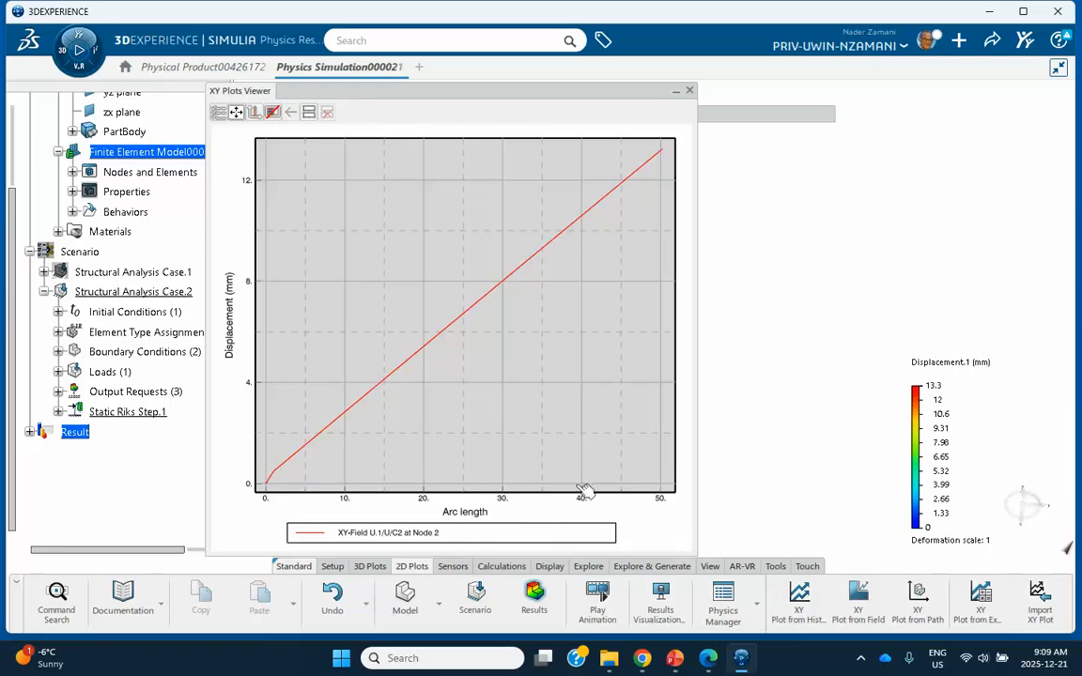
{"action": "left_click", "coordinate": [690, 91]}
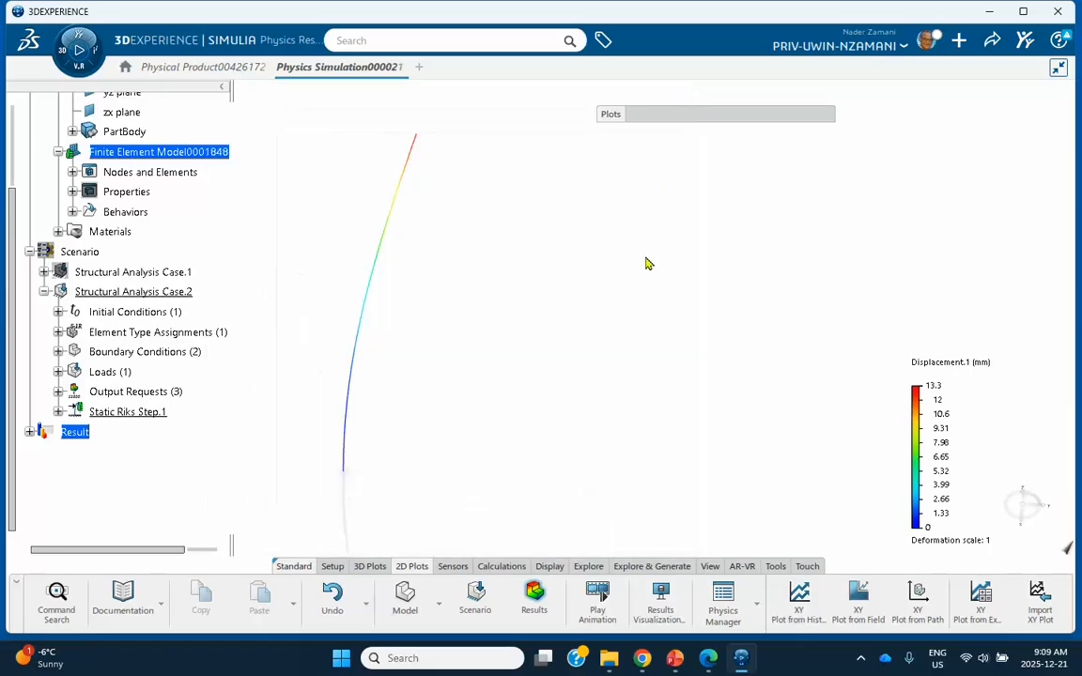
- Create an XY Plot from Field of RF, Reaction forces at the column's base node for all frames in Static Riks Step.1
{"action": "left_click", "coordinate": [858, 599]}
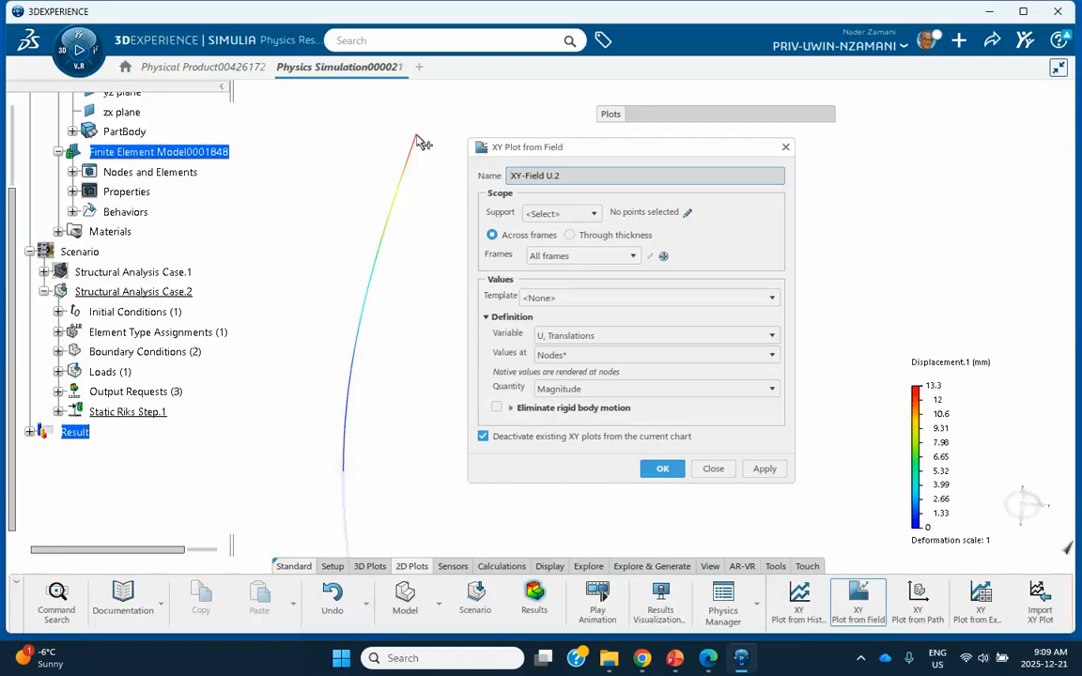
{"action": "left_click", "coordinate": [345, 474]}
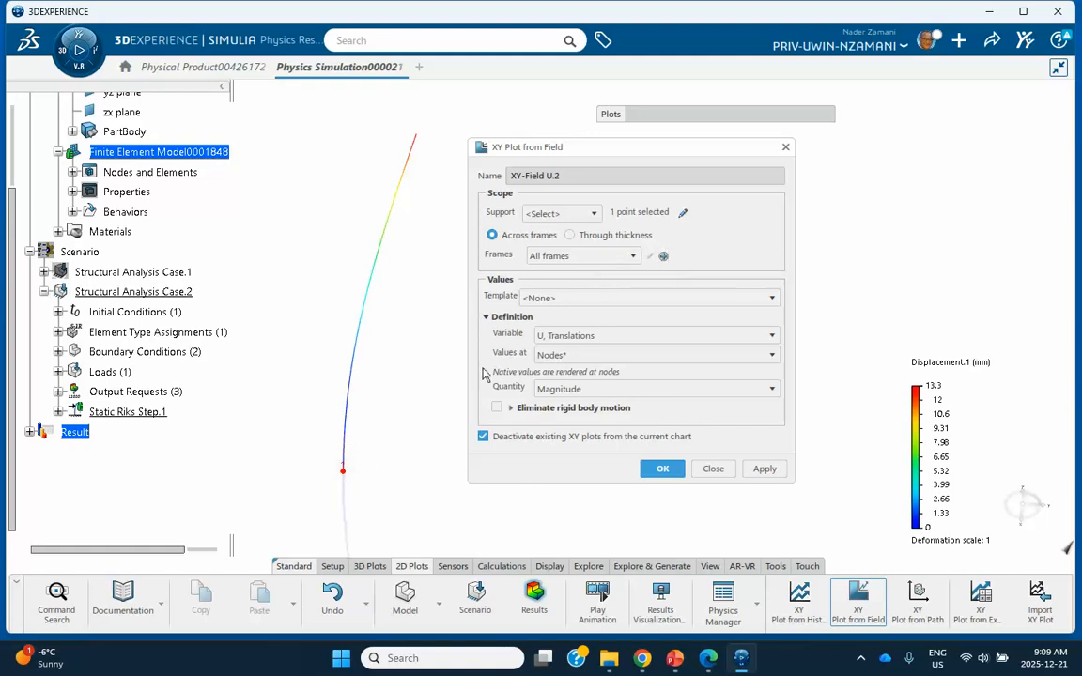
{"action": "left_click", "coordinate": [683, 213]}
{"action": "left_click", "coordinate": [815, 417]}
{"action": "left_click", "coordinate": [631, 256]}
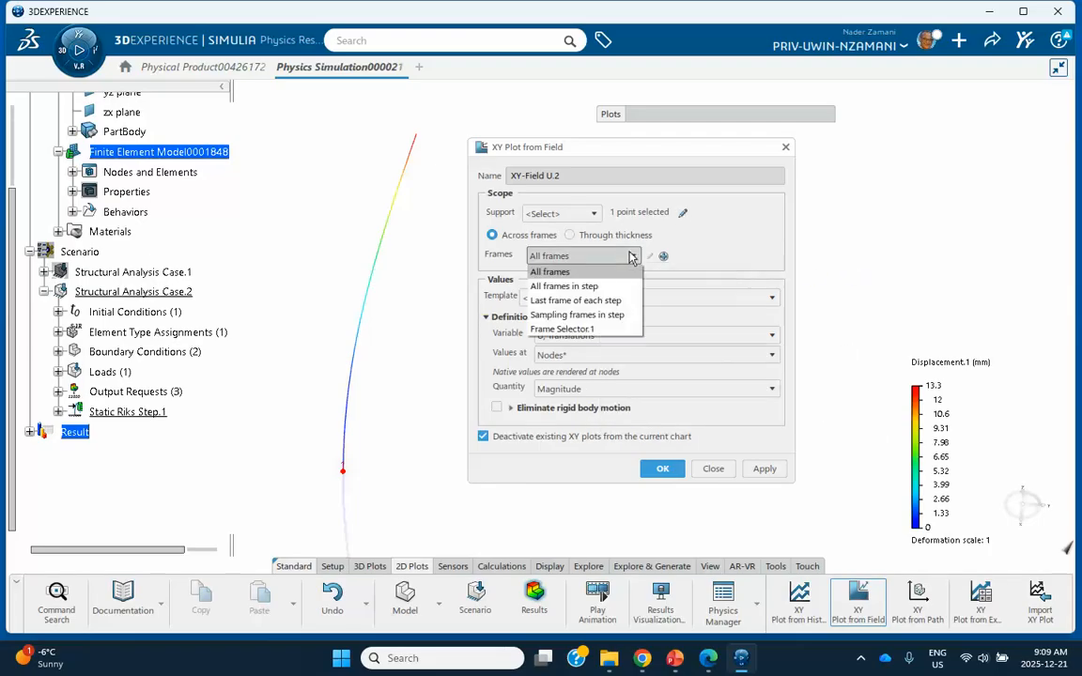
{"action": "left_click", "coordinate": [559, 285]}
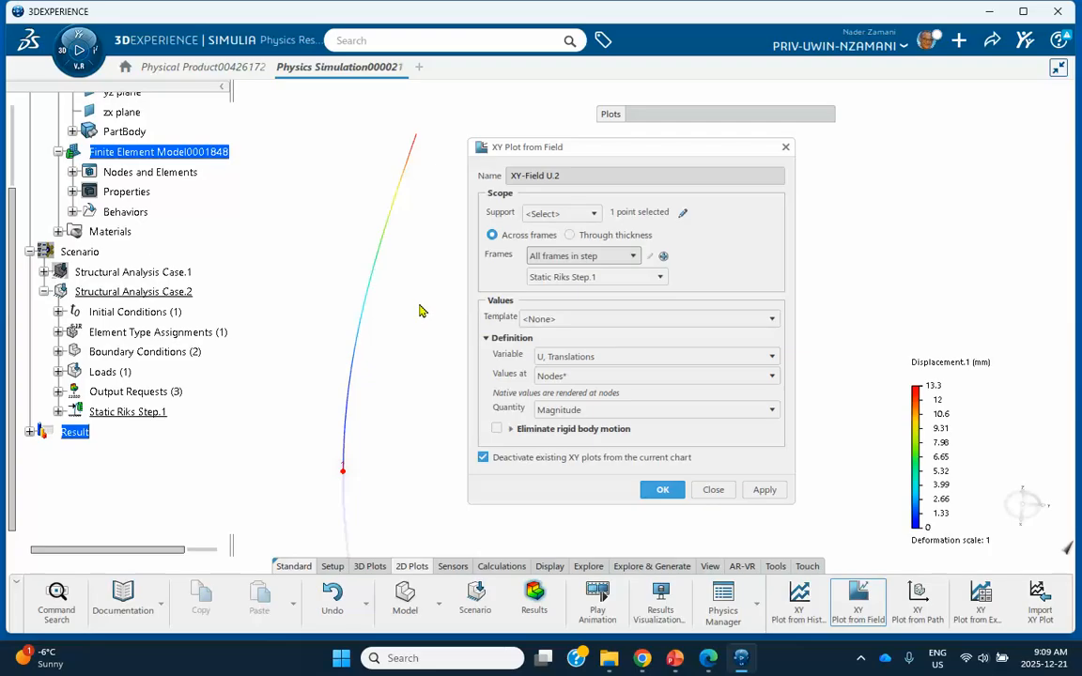
{"action": "left_click", "coordinate": [580, 359]}
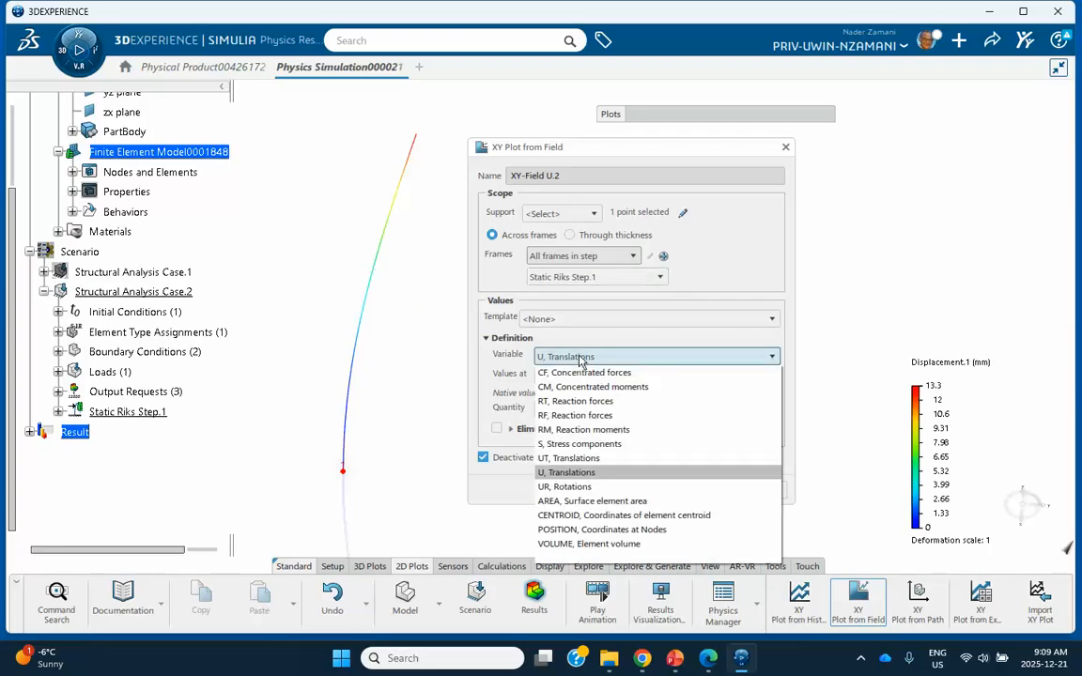
{"action": "left_click", "coordinate": [570, 416]}
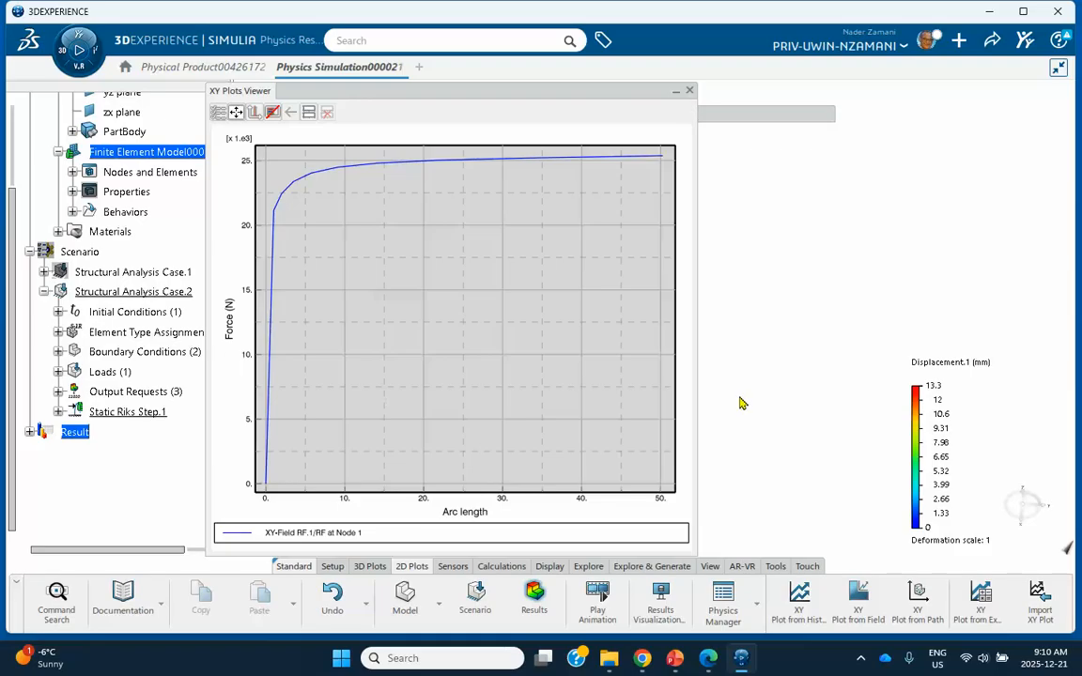
- Close the reaction force plot and create an XY Plot from Expression, combining XY-Field U.1 as X data with XY-Field RF.1 as Y data
{"action": "left_click", "coordinate": [689, 91]}
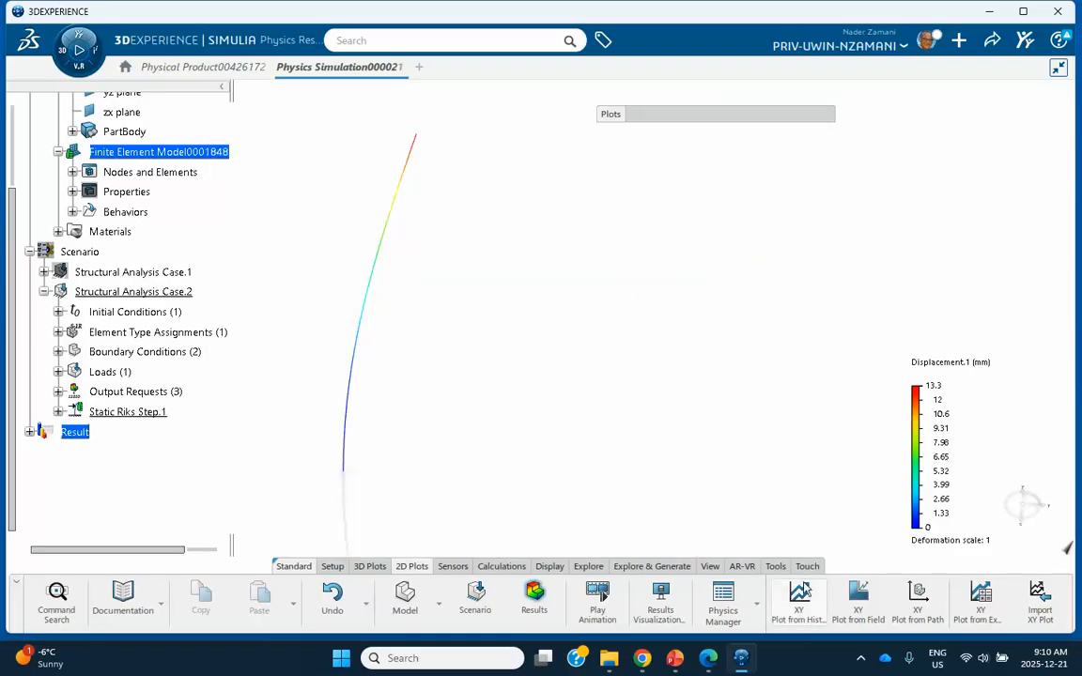
{"action": "left_click", "coordinate": [979, 598]}
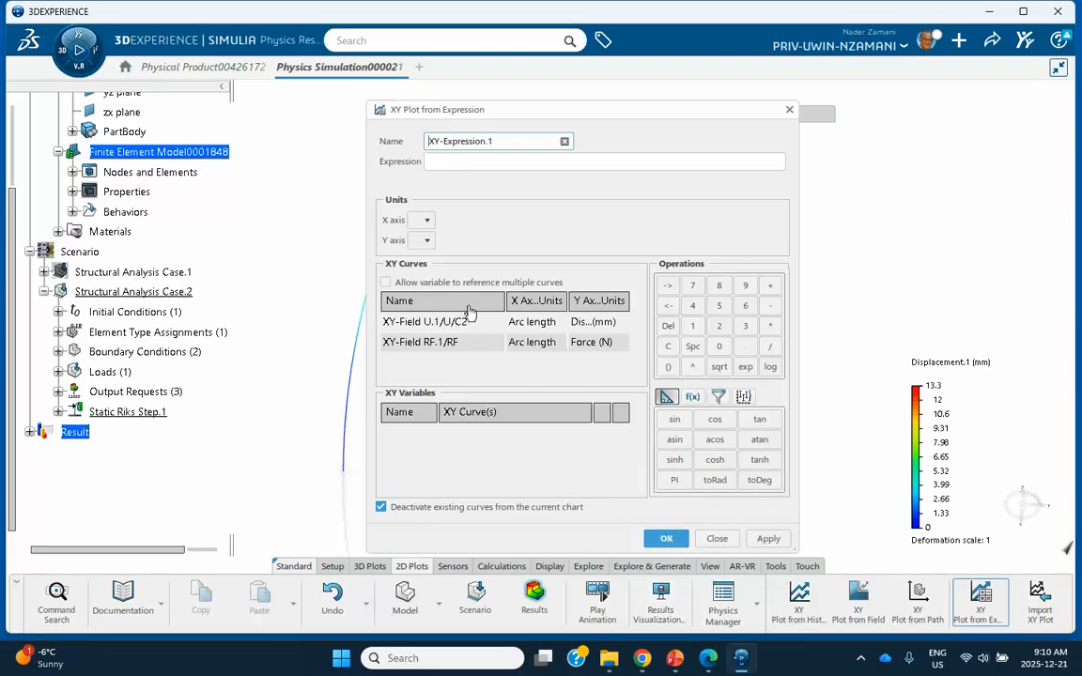
{"action": "left_click", "coordinate": [692, 399]}
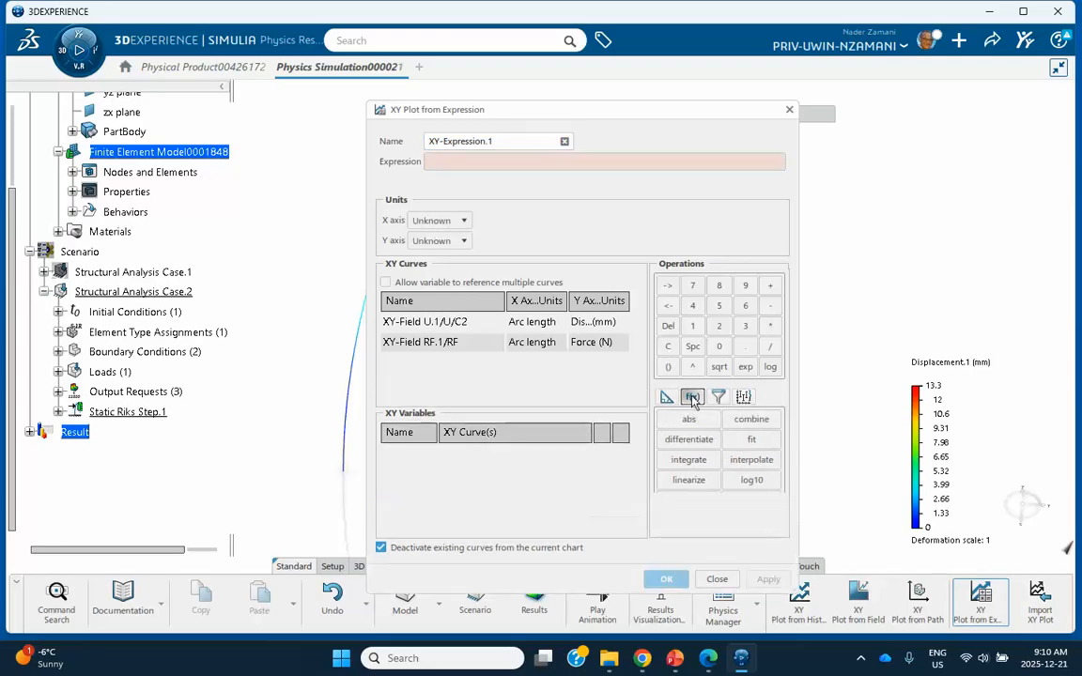
{"action": "left_click", "coordinate": [752, 420]}
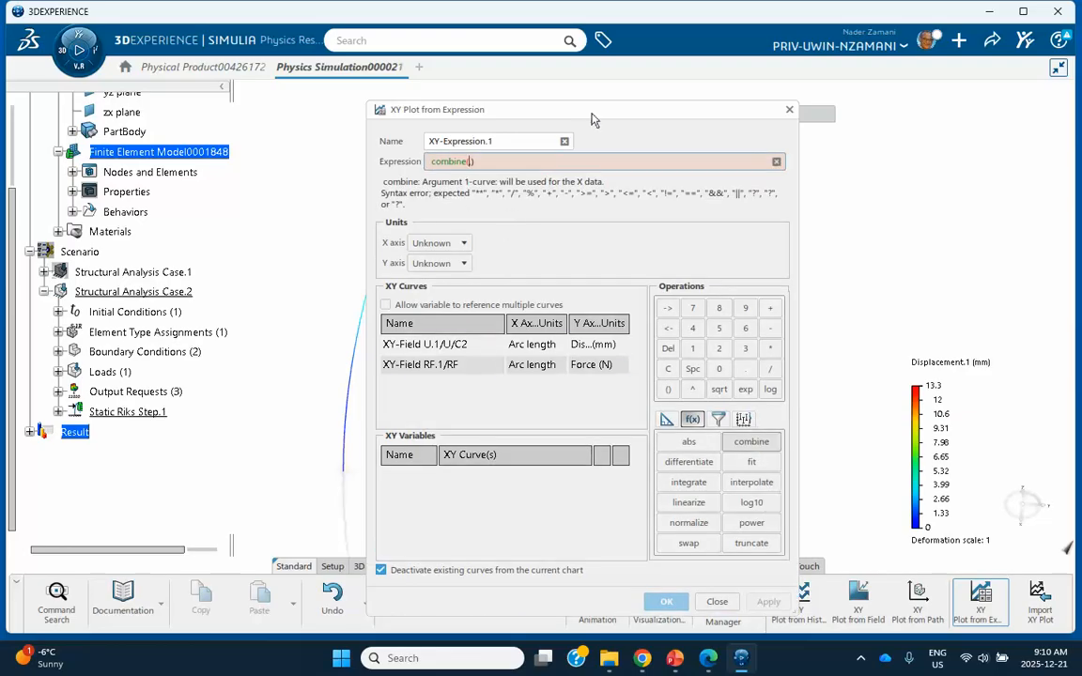
{"action": "left_click_drag", "start_coordinate": [591, 117], "coordinate": [585, 112]}
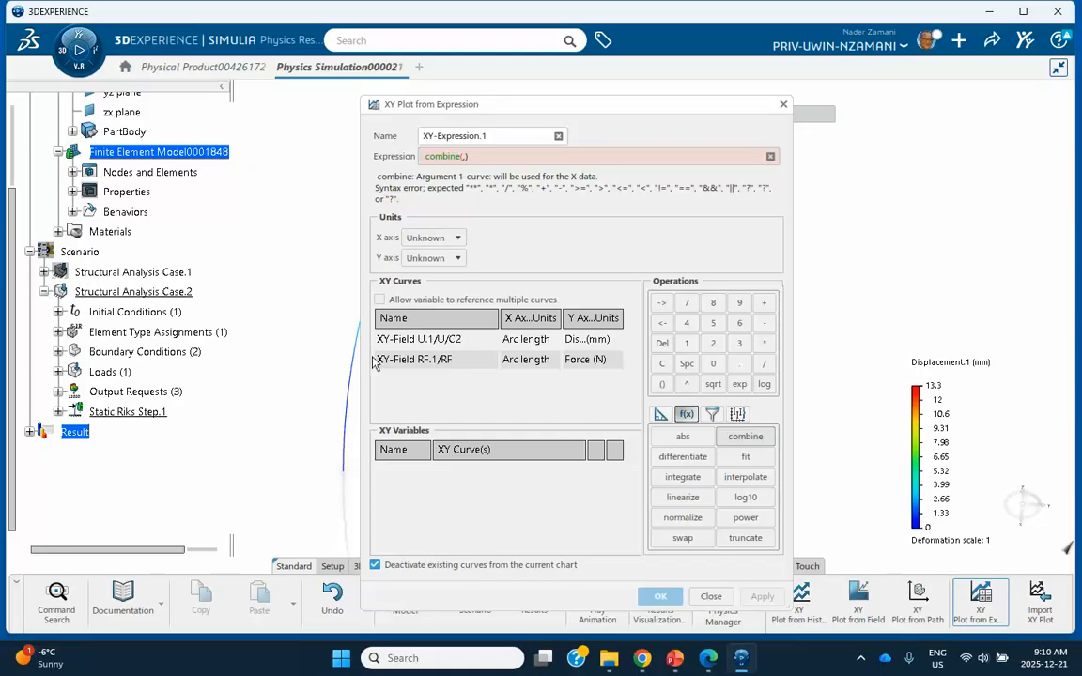
{"action": "left_click", "coordinate": [419, 359]}
{"action": "double_click", "coordinate": [424, 343]}
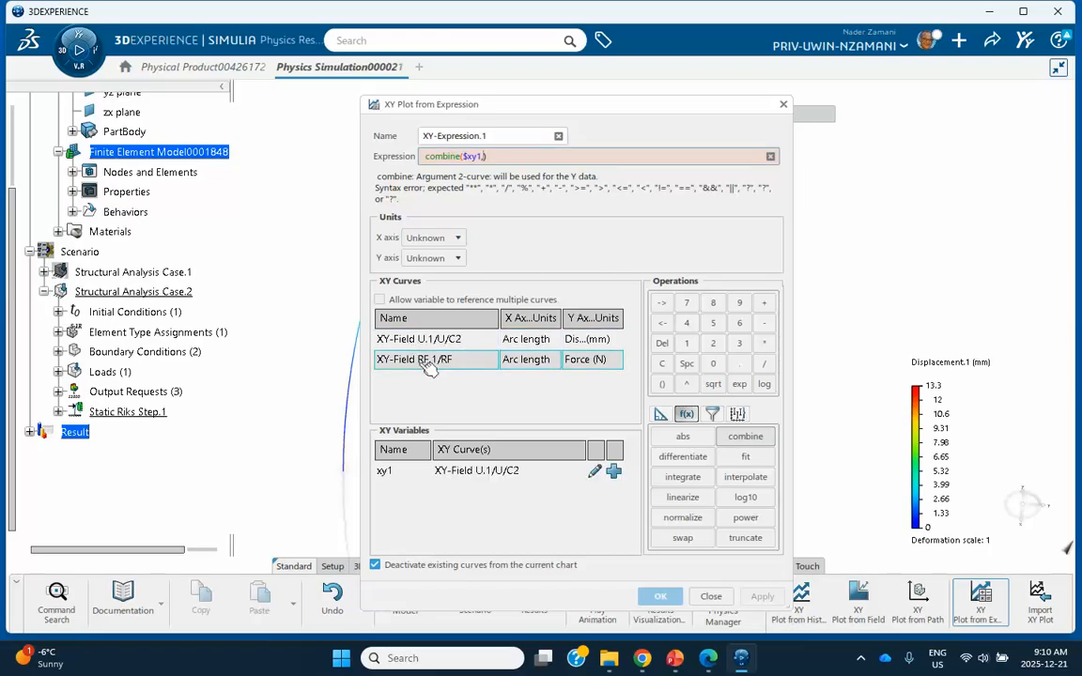
{"action": "double_click", "coordinate": [427, 365]}
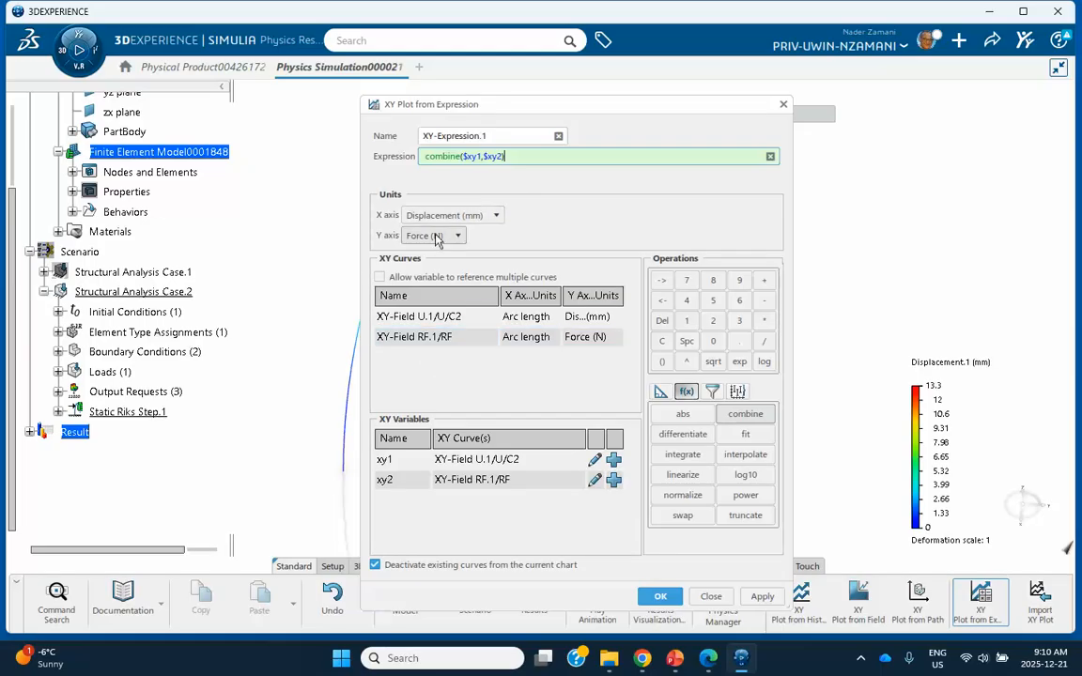
{"action": "left_click", "coordinate": [658, 596]}
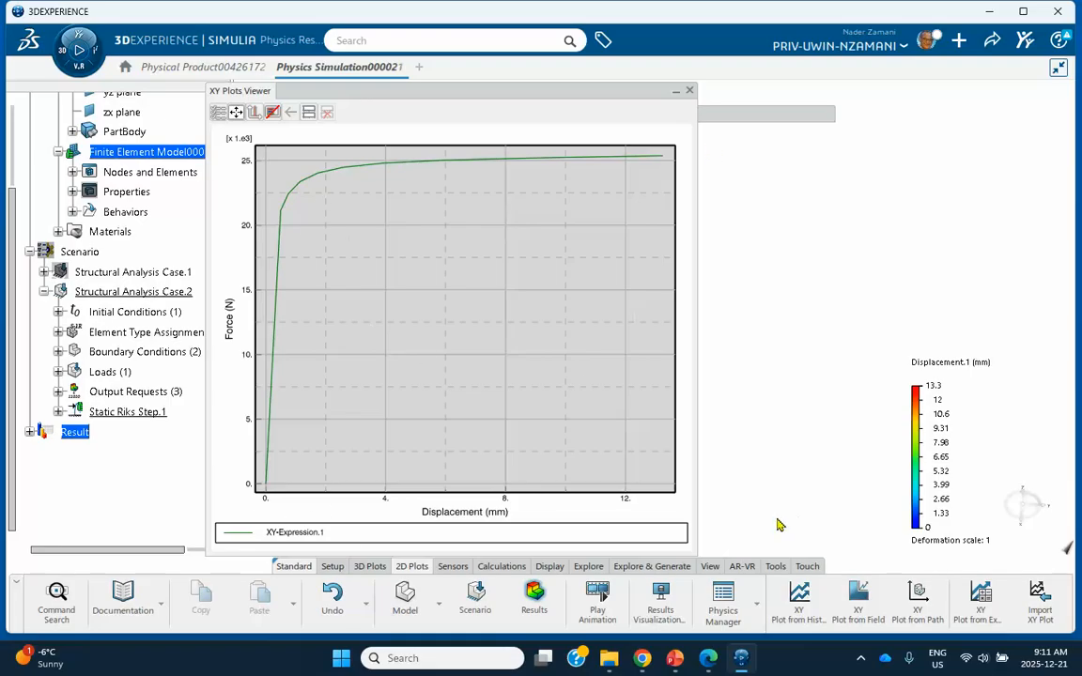
- Switch to the PowerPoint tutorial, consult slide 7 on the combined force-displacement plot, and return to 3DEXPERIENCE
{"action": "left_click", "coordinate": [675, 658]}
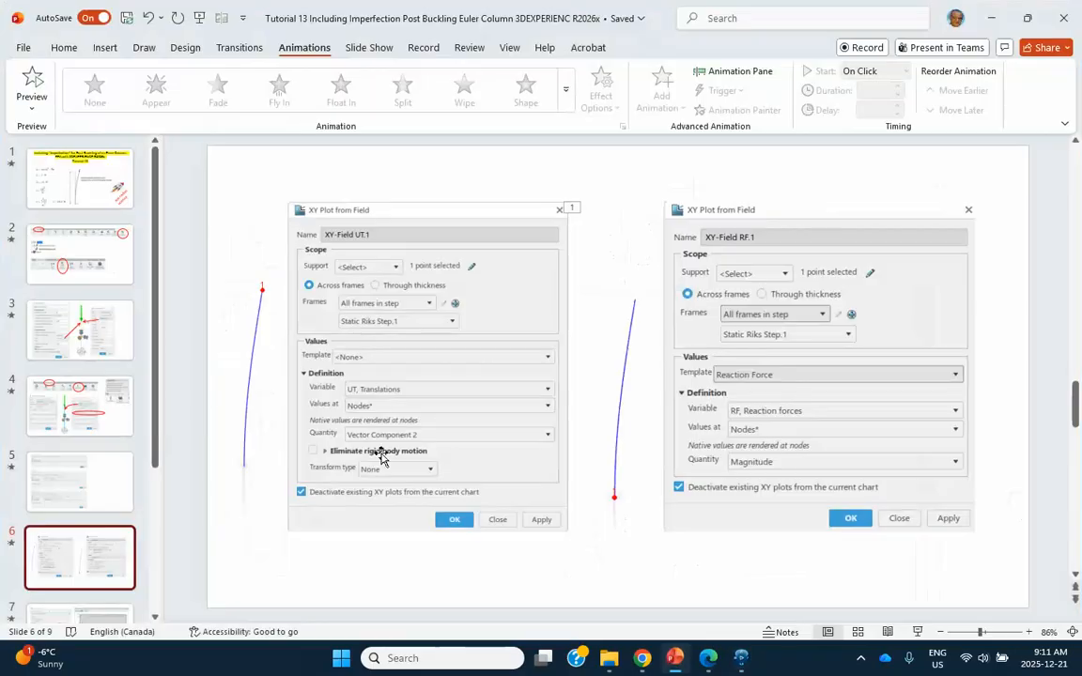
{"action": "scroll", "coordinate": [99, 455], "scroll_direction": "down", "scroll_amount": 3}
{"action": "left_click", "coordinate": [97, 452]}
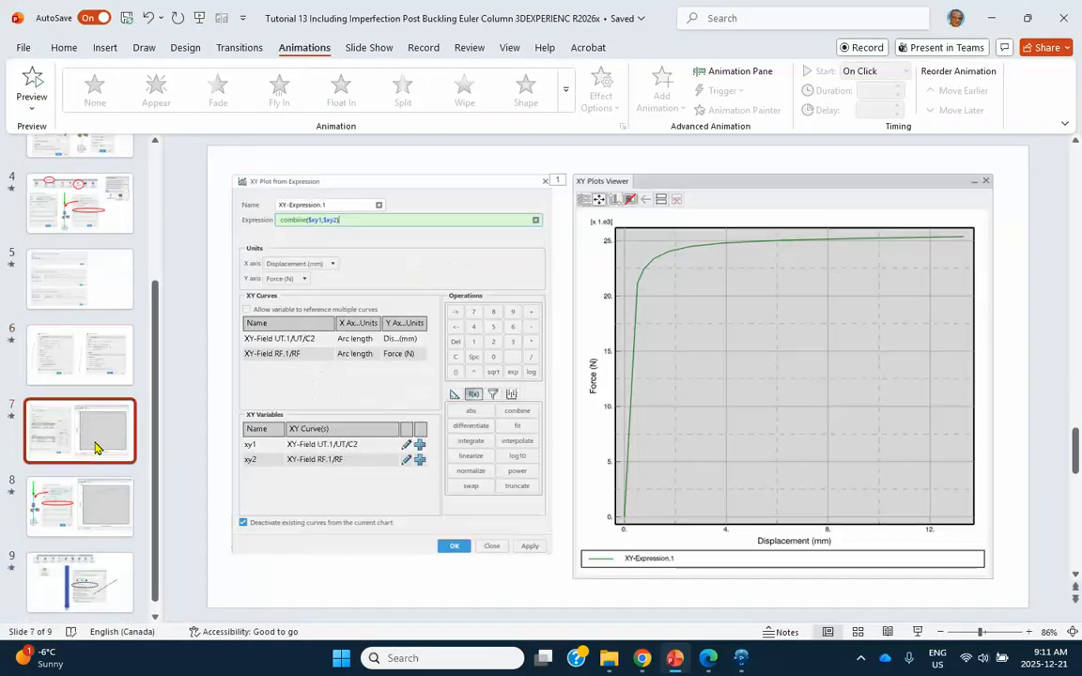
{"action": "left_click", "coordinate": [992, 17]}
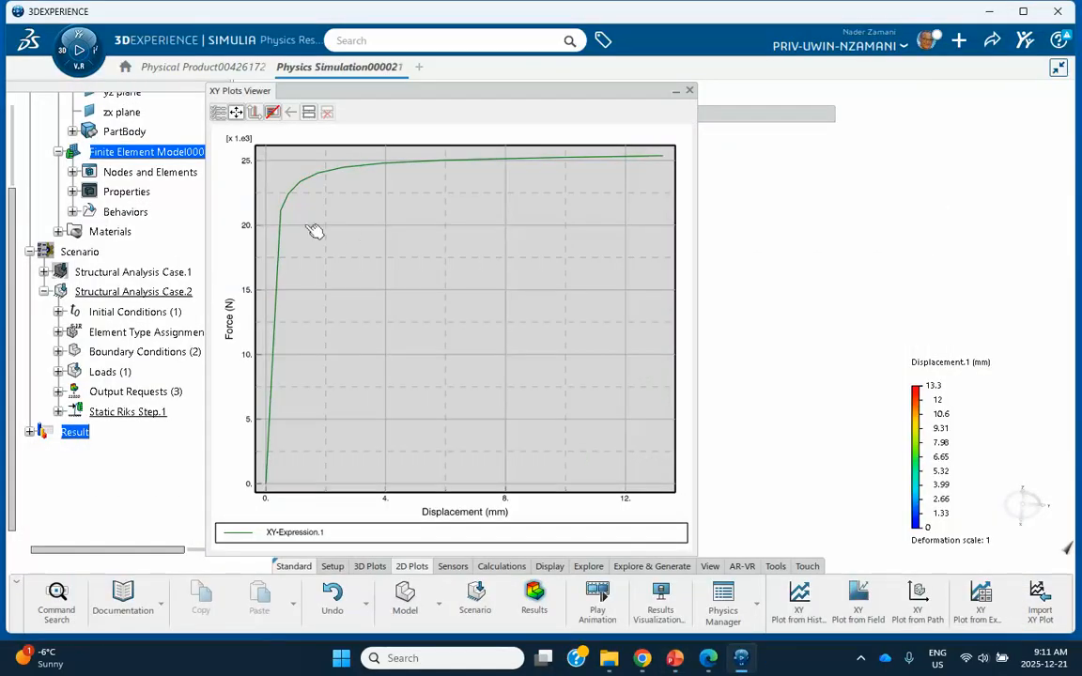
- Inspect displacement and force values along the combined curve up to its end, and close the plot viewer
{"action": "mouse_move", "coordinate": [315, 177]}
{"action": "mouse_move", "coordinate": [414, 162]}
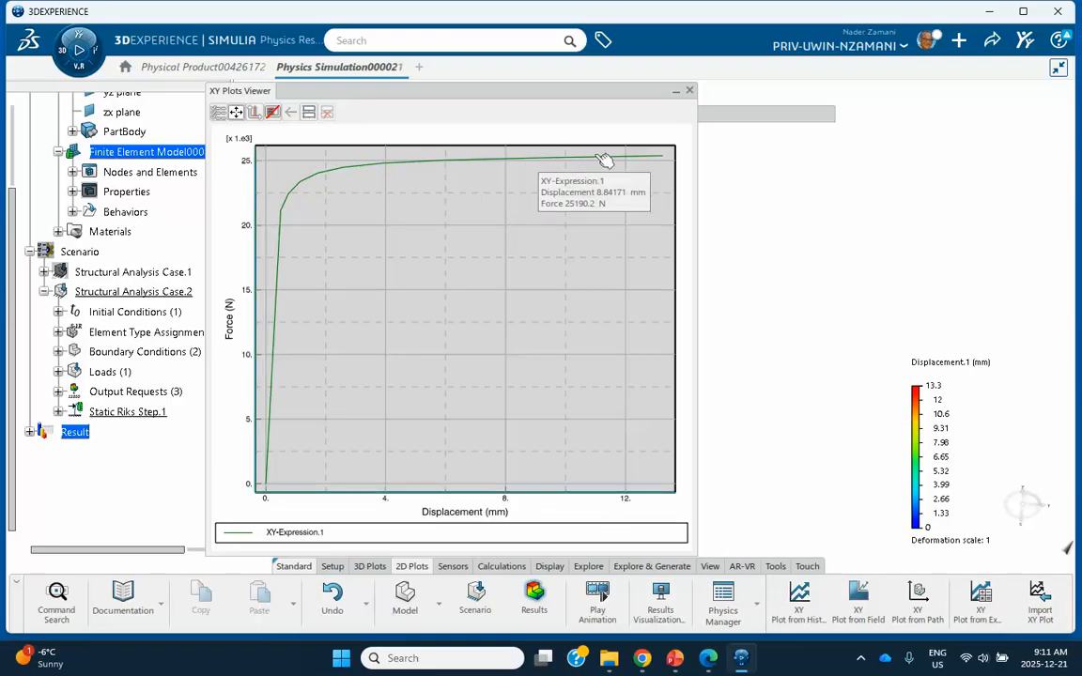
{"action": "mouse_move", "coordinate": [664, 159]}
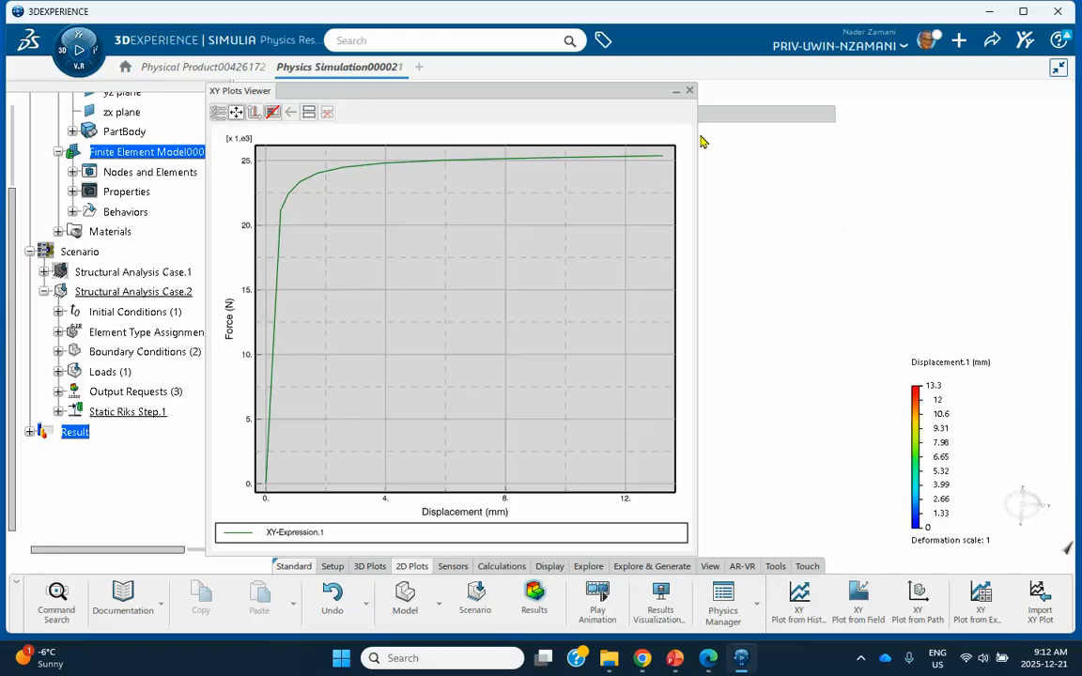
{"action": "left_click", "coordinate": [689, 91]}
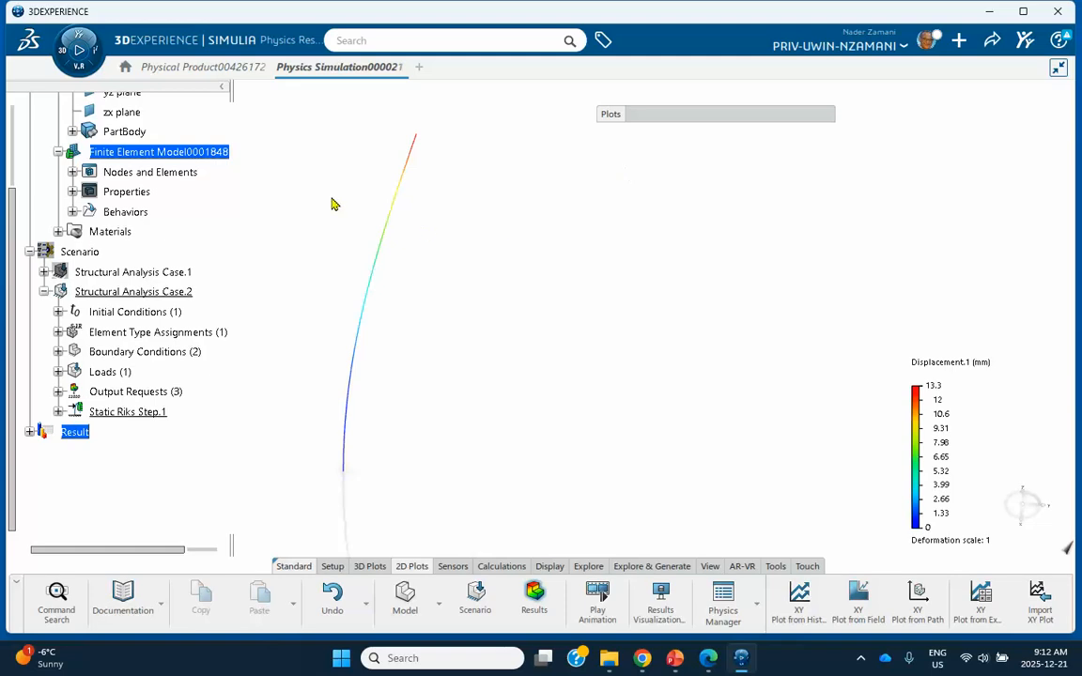
- Check slide 8 of the PowerPoint tutorial for the changed imperfection scale factor and its plot, and return to 3DEXPERIENCE
{"action": "scroll", "coordinate": [148, 271], "scroll_direction": "up", "scroll_amount": 3}
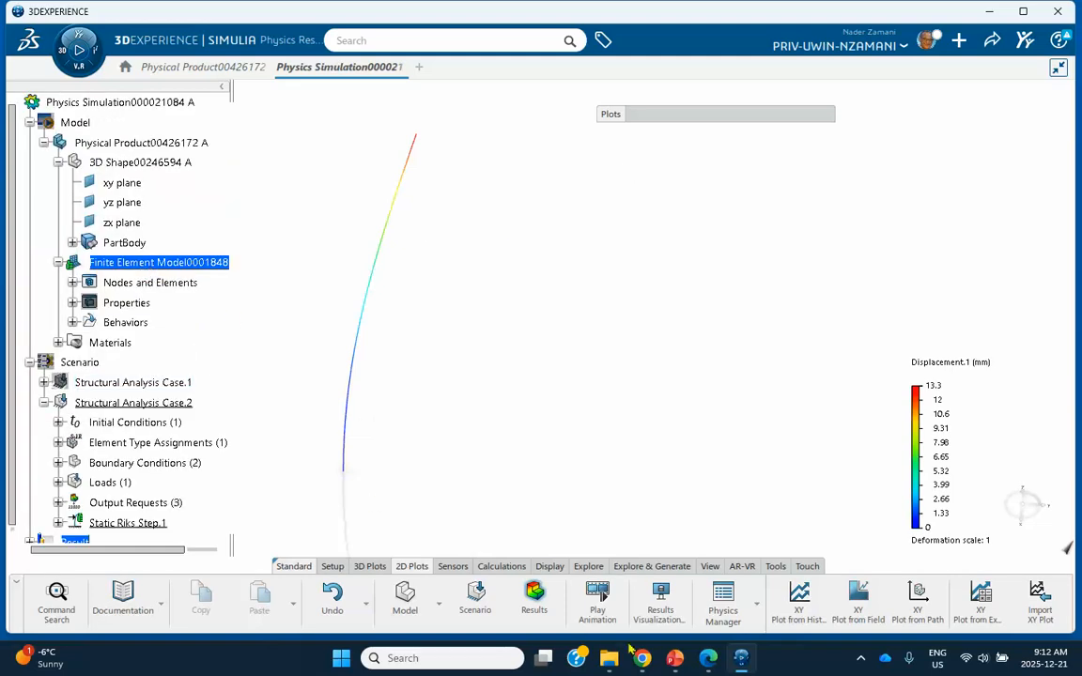
{"action": "left_click", "coordinate": [677, 663]}
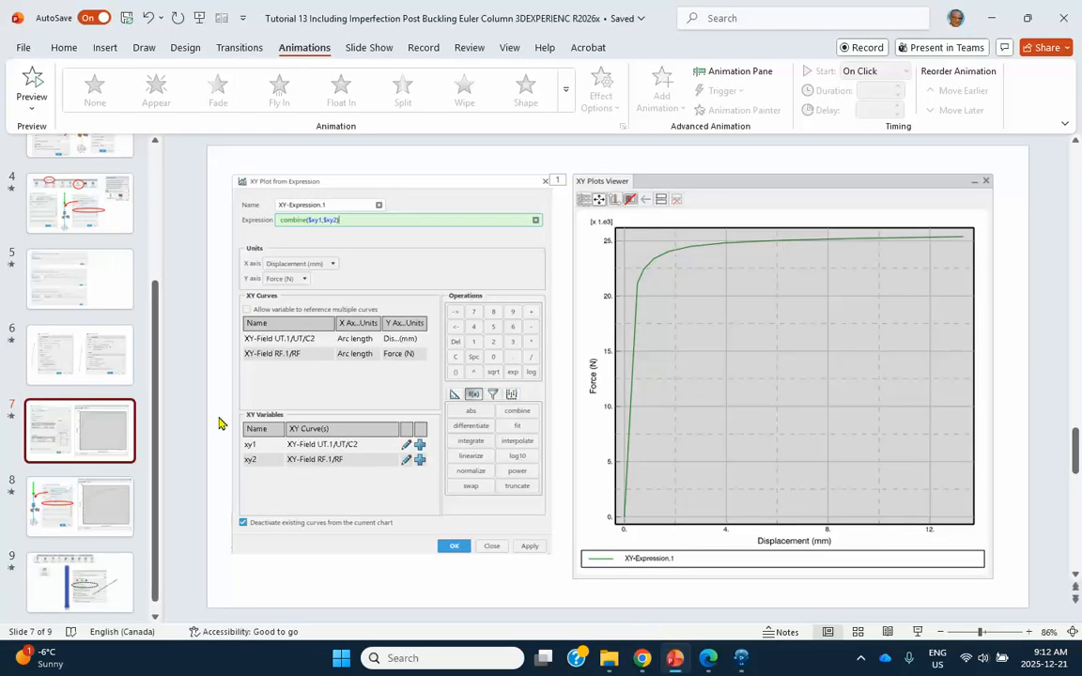
{"action": "left_click", "coordinate": [107, 514]}
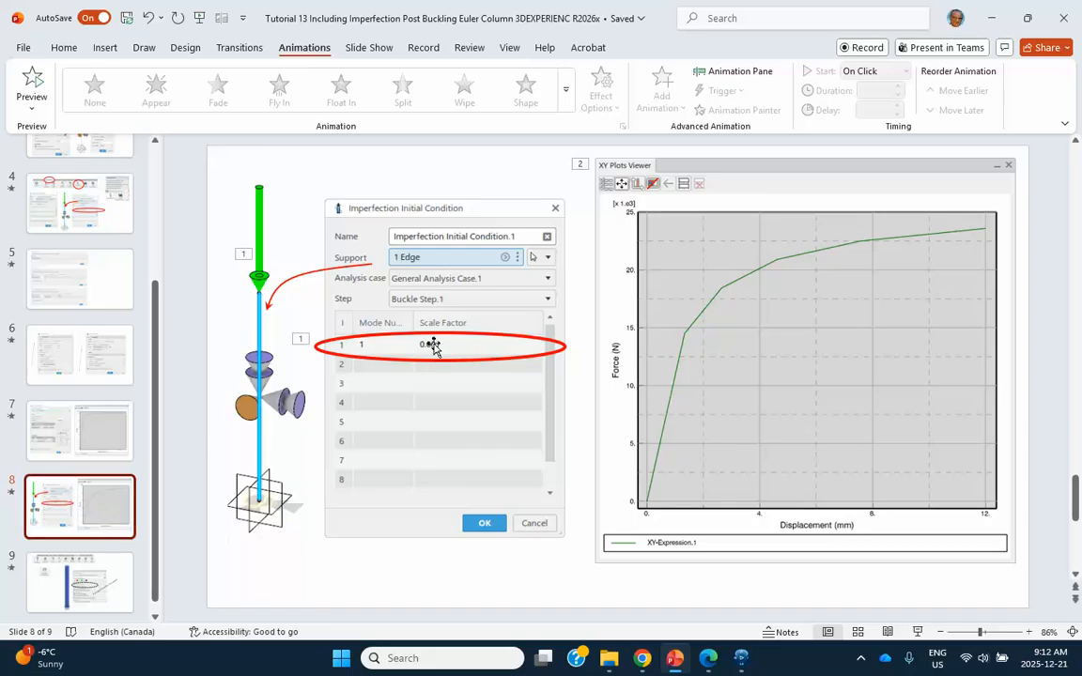
{"action": "left_click", "coordinate": [997, 16]}
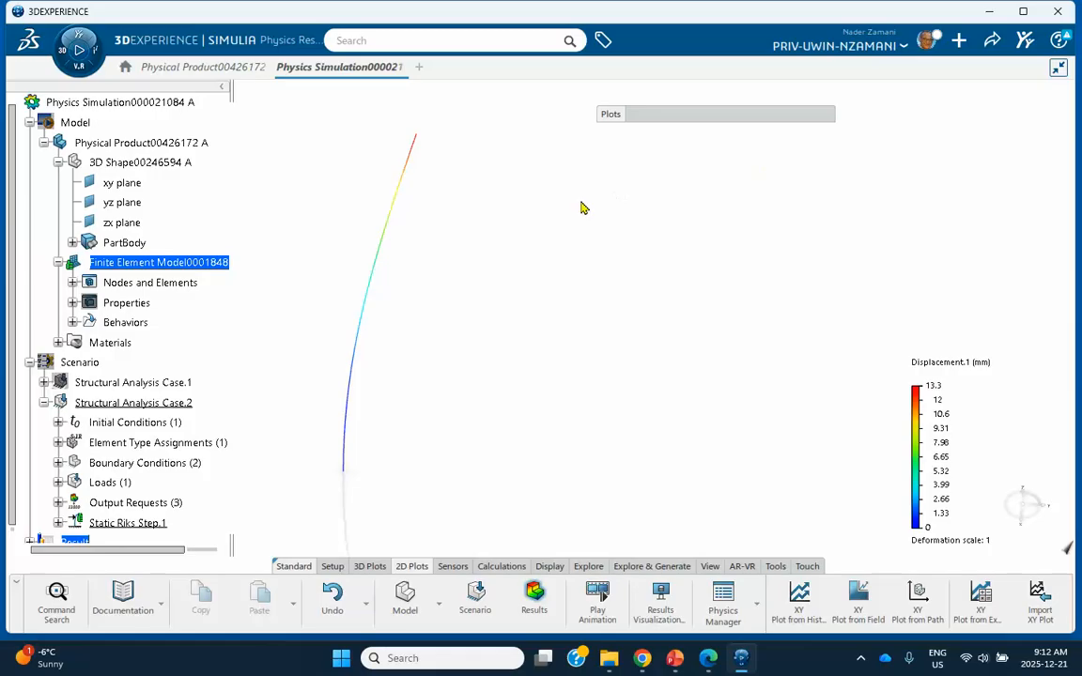
- Reopen XY-Expression.1 from the second analysis case's results, examine the force-displacement curve again, and close the plot viewer
{"action": "scroll", "coordinate": [145, 449], "scroll_direction": "down", "scroll_amount": 4}
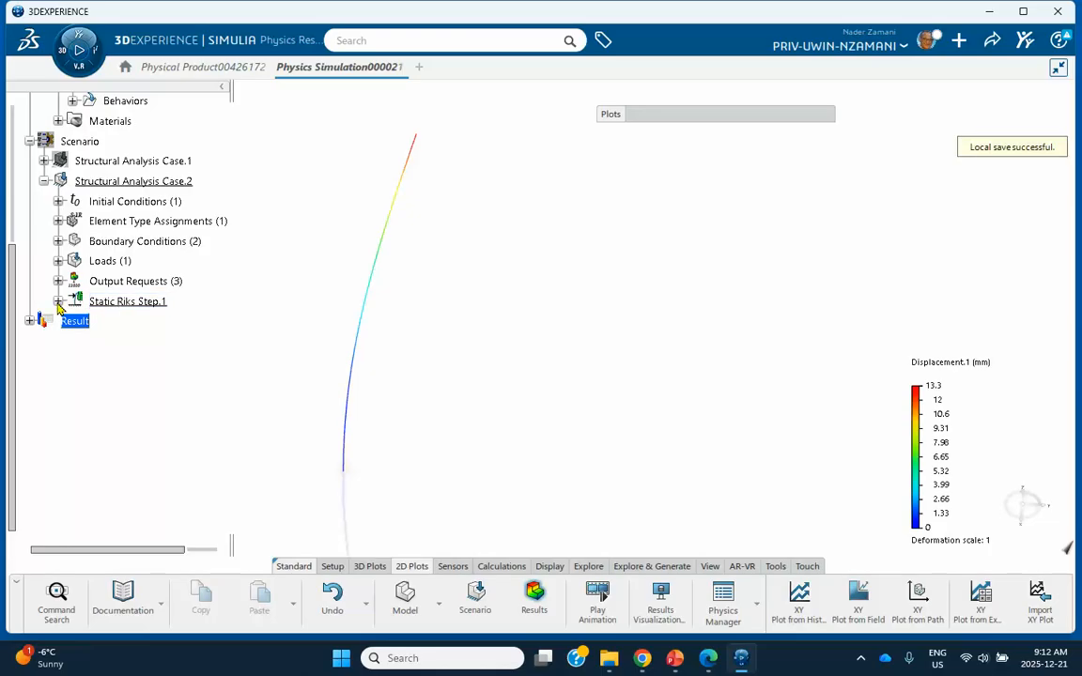
{"action": "left_click", "coordinate": [29, 321]}
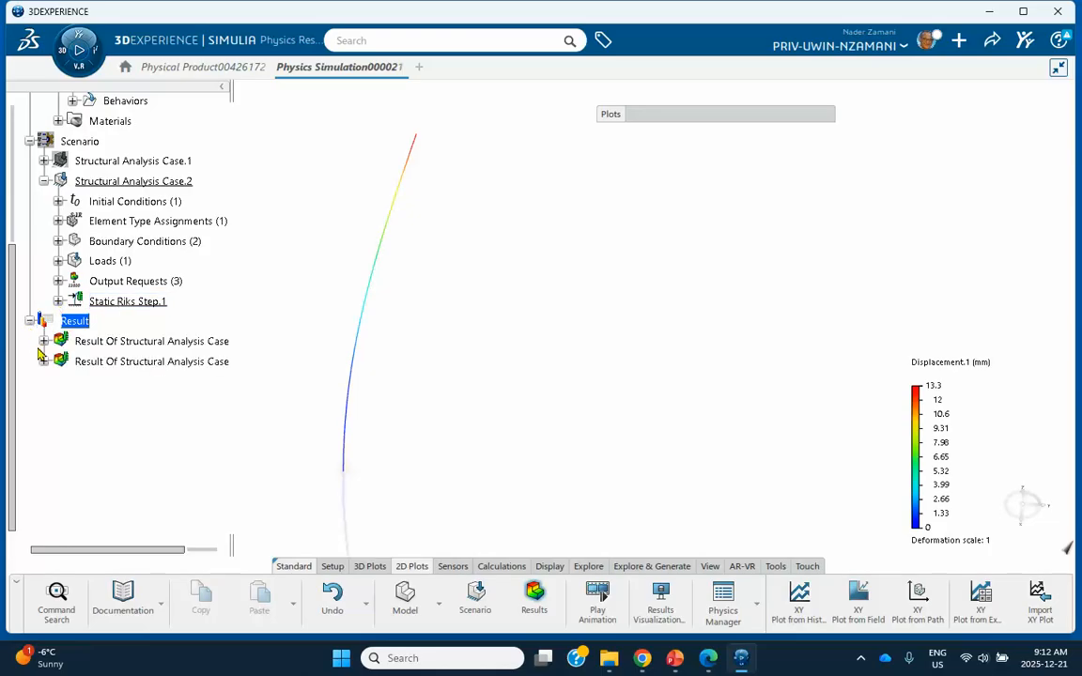
{"action": "left_click", "coordinate": [43, 361]}
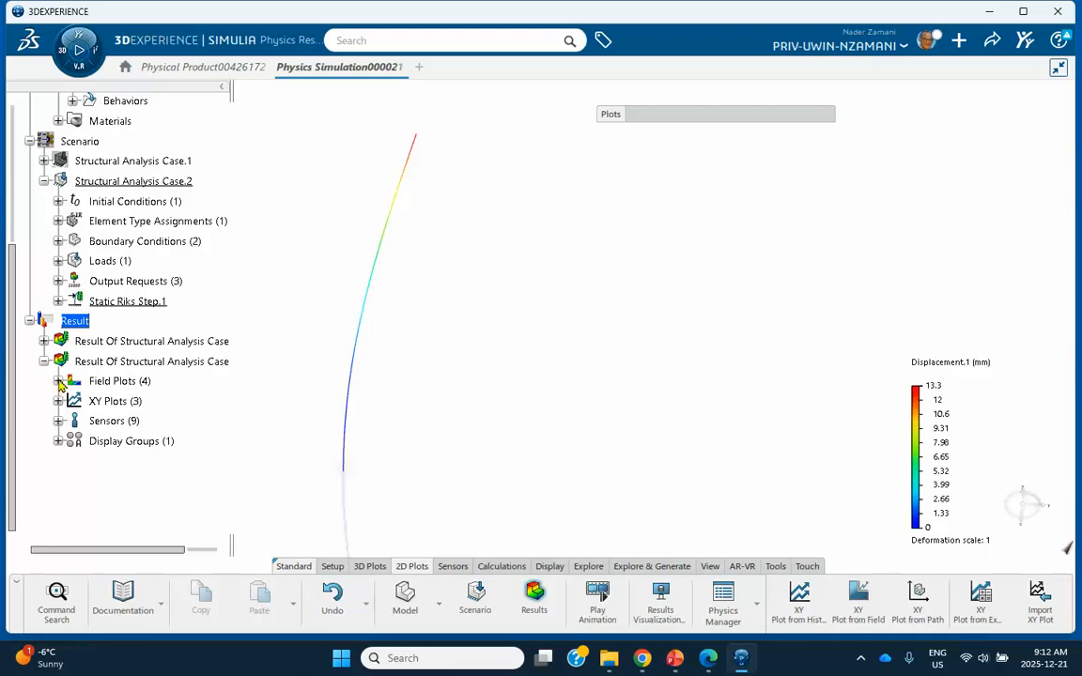
{"action": "left_click", "coordinate": [58, 401]}
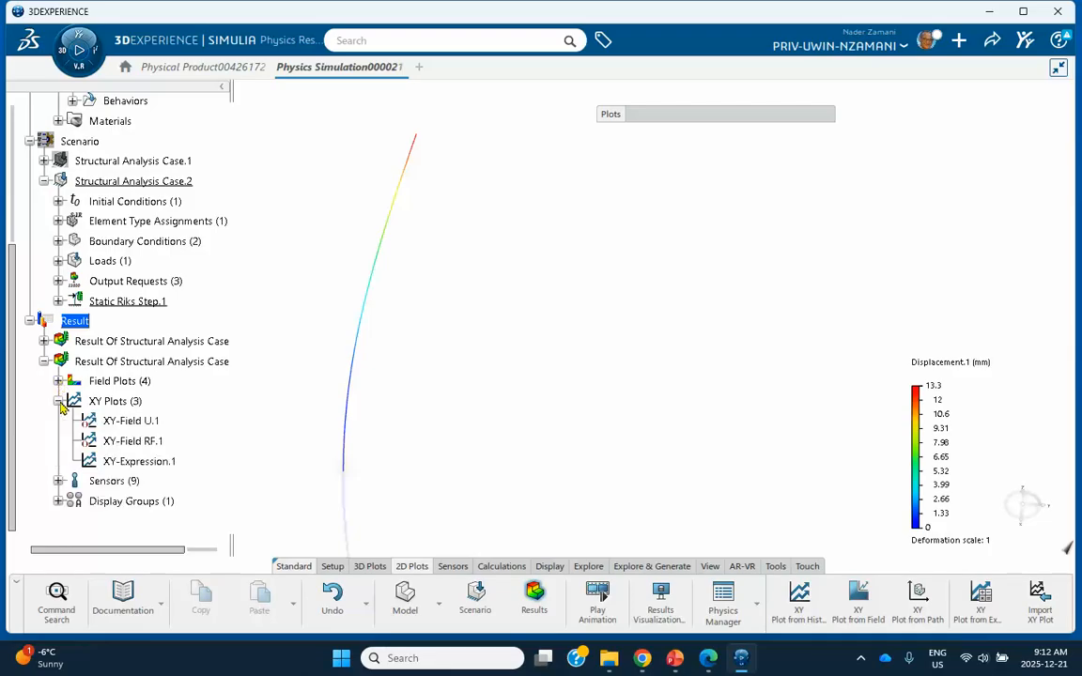
{"action": "double_click", "coordinate": [149, 464]}
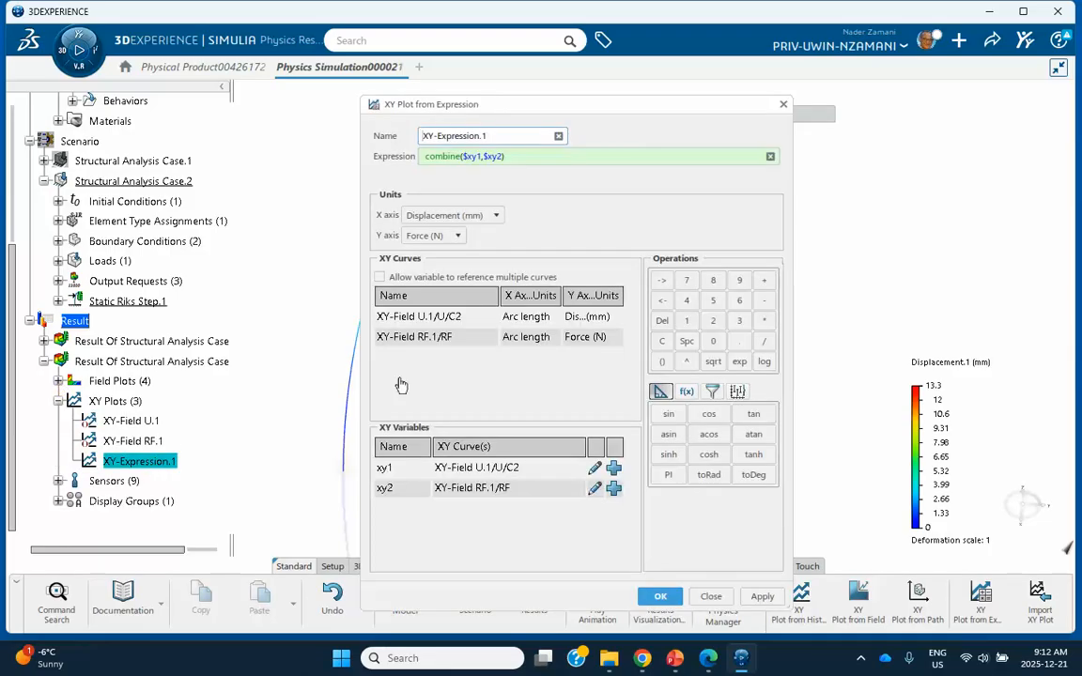
{"action": "left_click", "coordinate": [661, 596]}
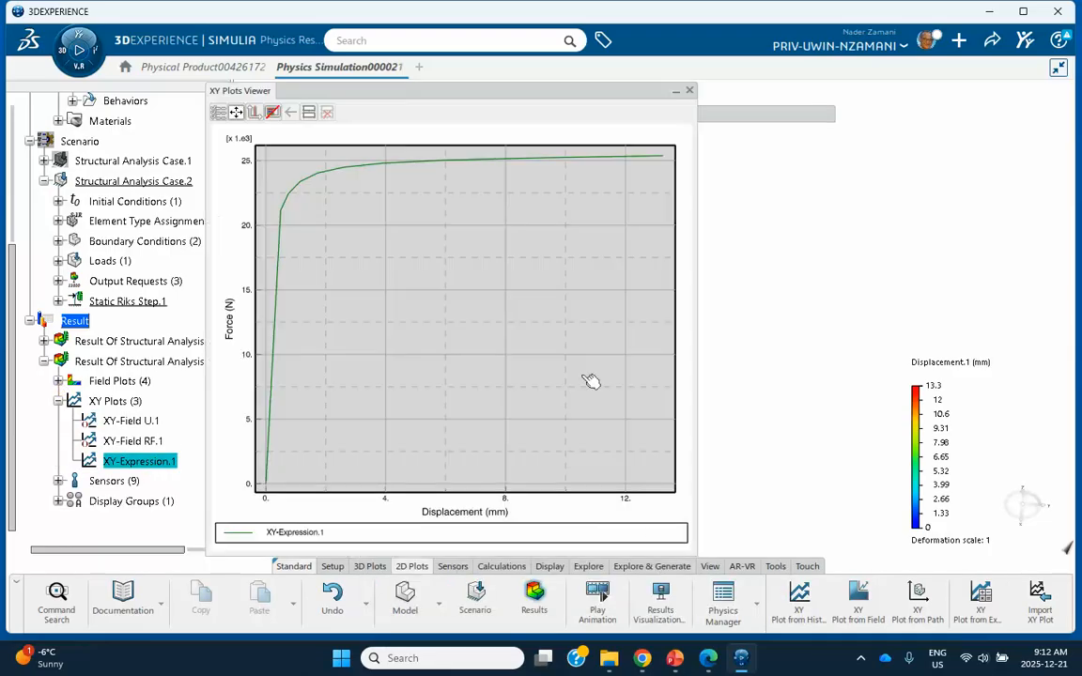
{"action": "mouse_move", "coordinate": [364, 172]}
{"action": "mouse_move", "coordinate": [268, 485]}
{"action": "left_click", "coordinate": [690, 92]}
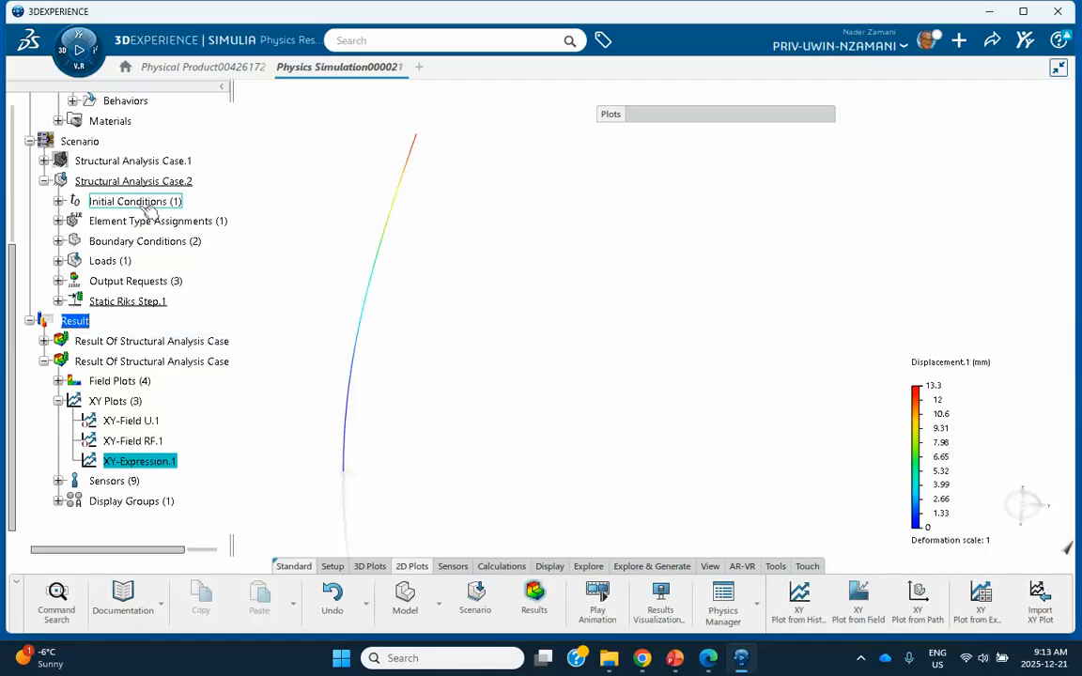
- Set the mode 1 scale factor of Imperfection Initial Condition.1 in Structural Analysis Case.2 to 0.001
{"action": "left_click", "coordinate": [58, 202]}
{"action": "left_click", "coordinate": [137, 221]}
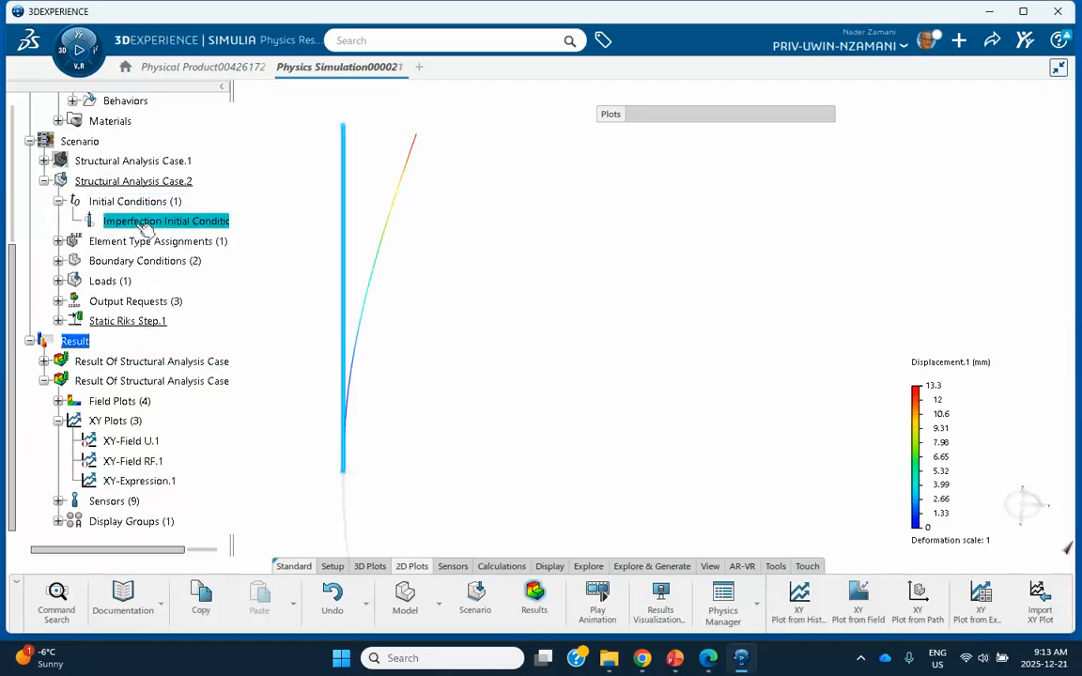
{"action": "double_click", "coordinate": [136, 221]}
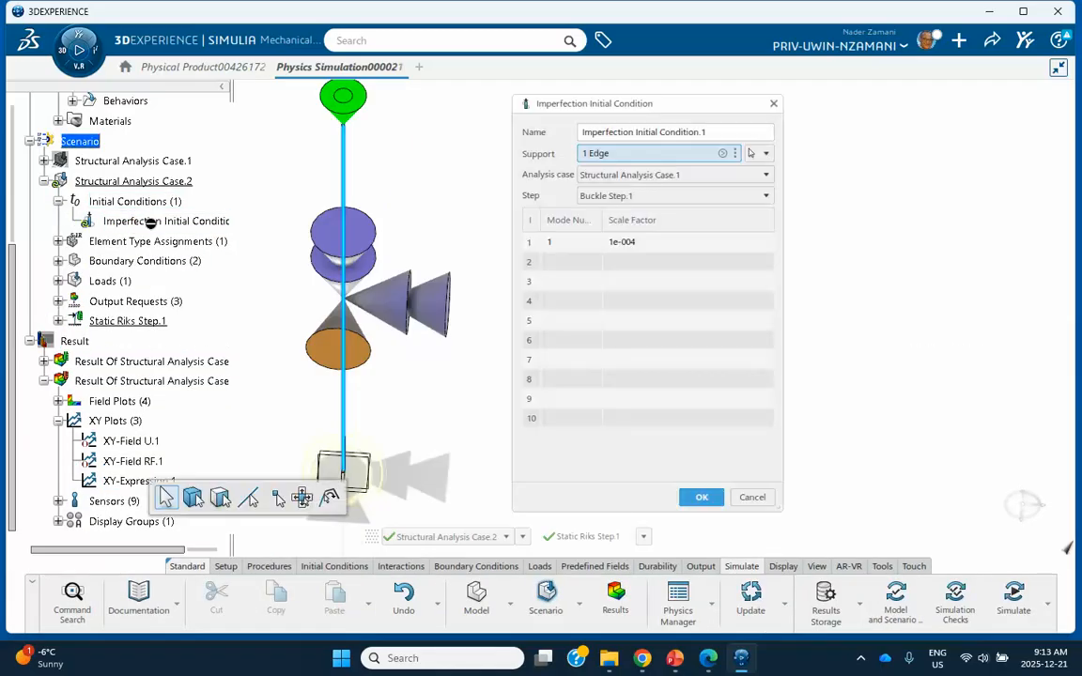
{"action": "left_click", "coordinate": [643, 242]}
{"action": "double_click", "coordinate": [642, 241]}
{"action": "left_click", "coordinate": [642, 241]}
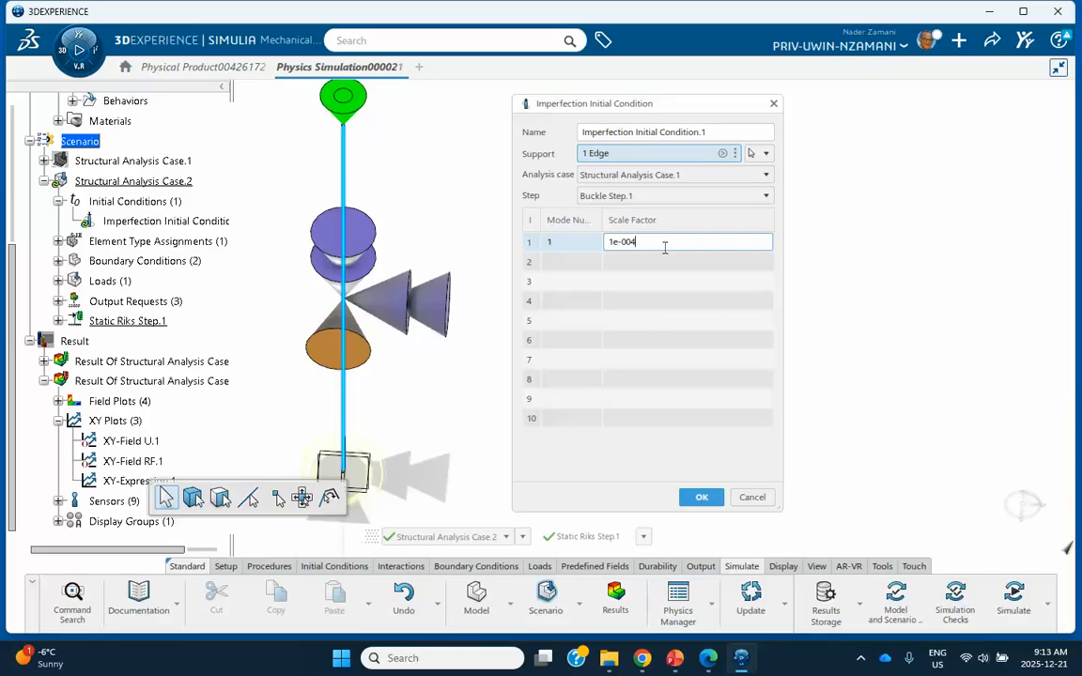
{"action": "key", "text": "BackSpace"}
{"action": "type", "text": "3"}
{"action": "key", "text": "Return"}
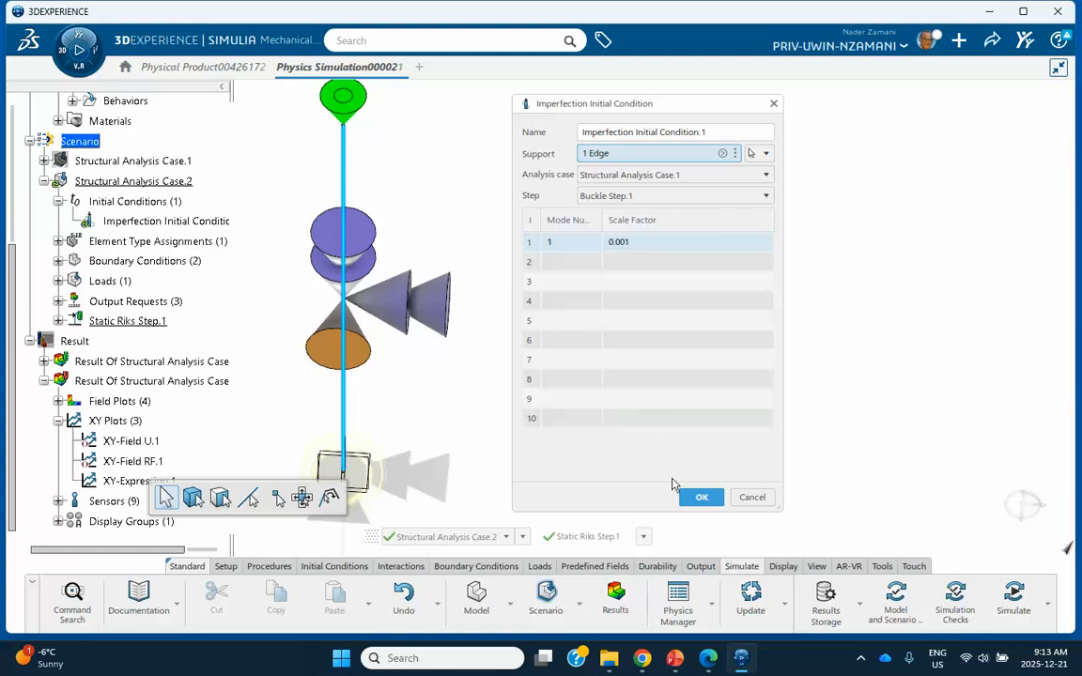
{"action": "left_click", "coordinate": [701, 499]}
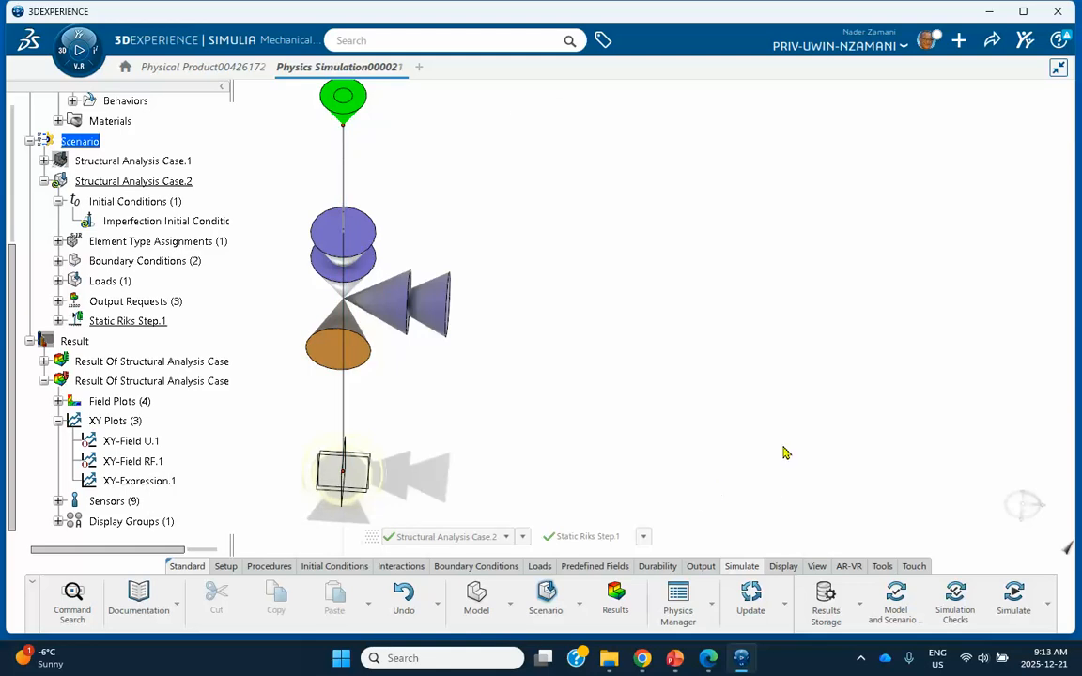
- Rerun both structural analysis cases locally with 4 cores each, overwriting the previous results, and close the simulation status
{"action": "left_click", "coordinate": [1010, 601]}
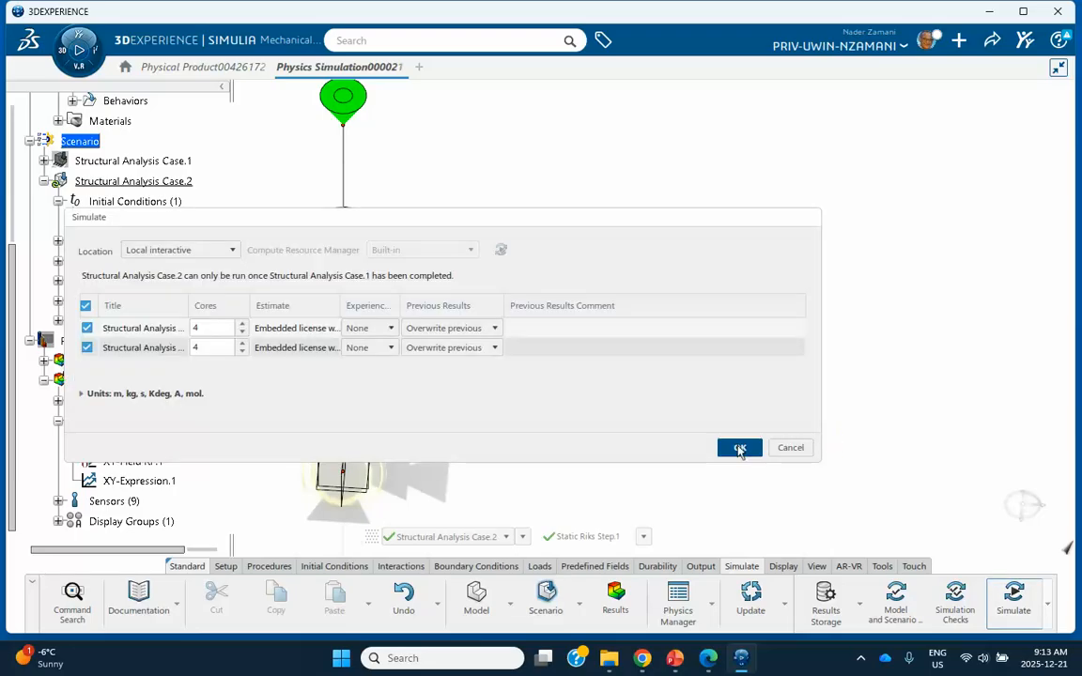
{"action": "left_click", "coordinate": [738, 447]}
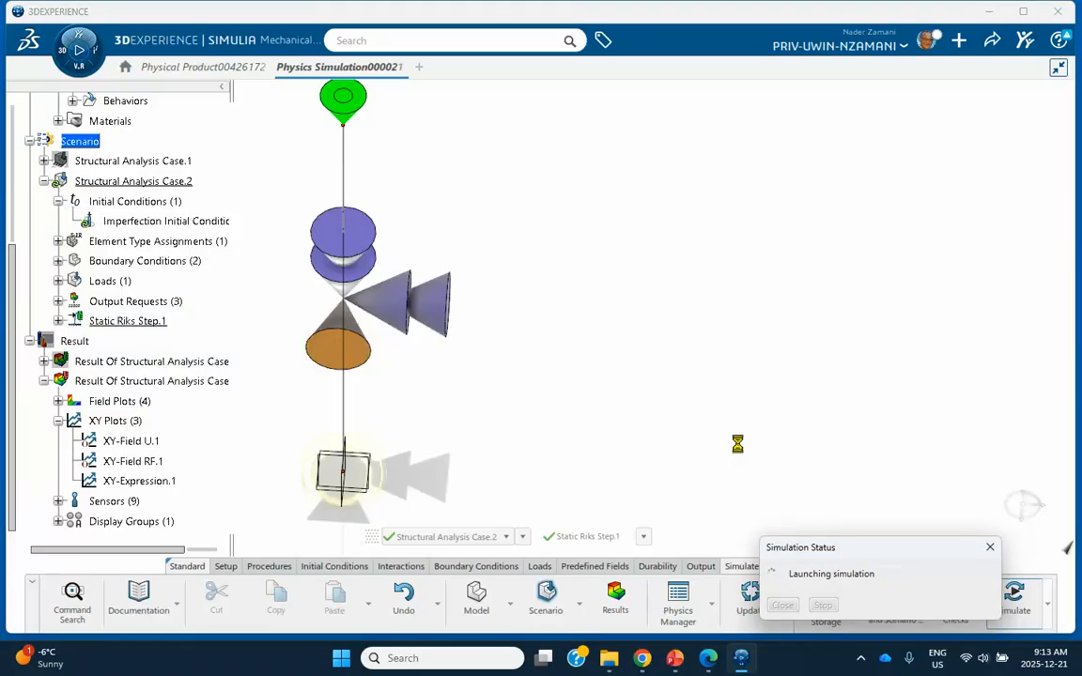
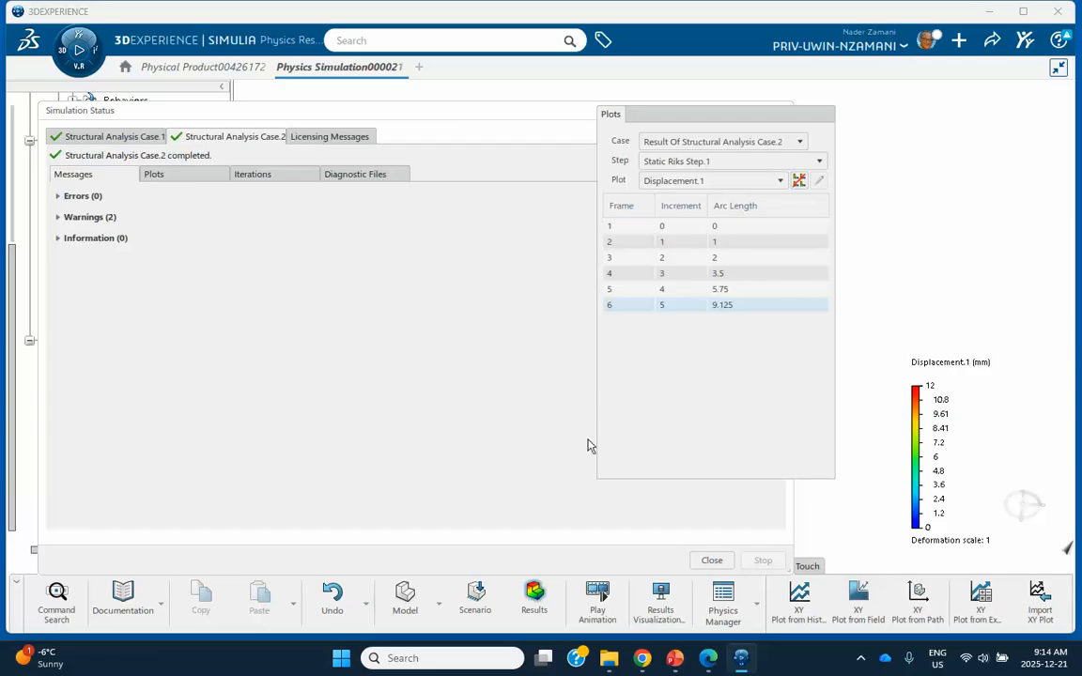
{"action": "left_click", "coordinate": [712, 562]}
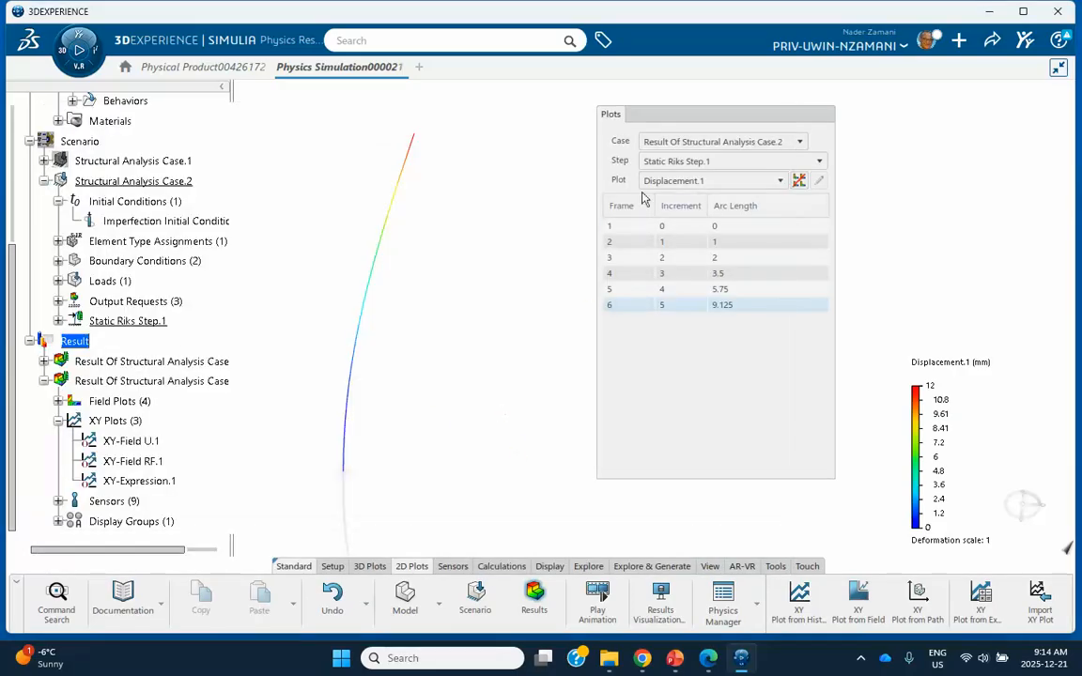
{"action": "scroll", "coordinate": [117, 418], "scroll_direction": "down", "scroll_amount": 5}
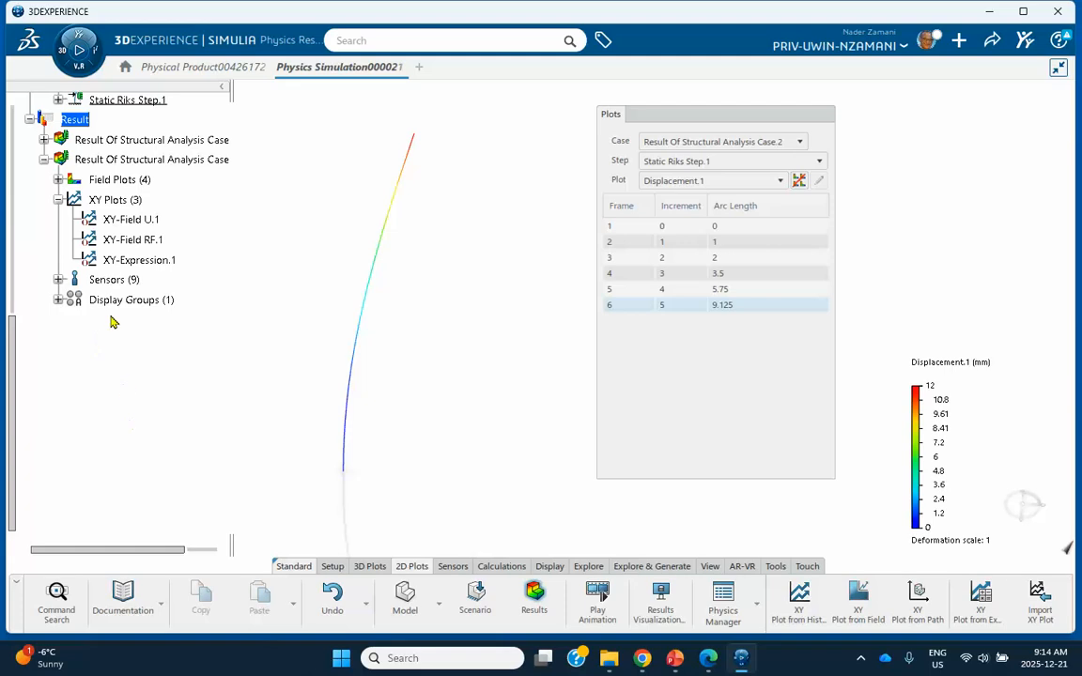
{"action": "left_click", "coordinate": [140, 262]}
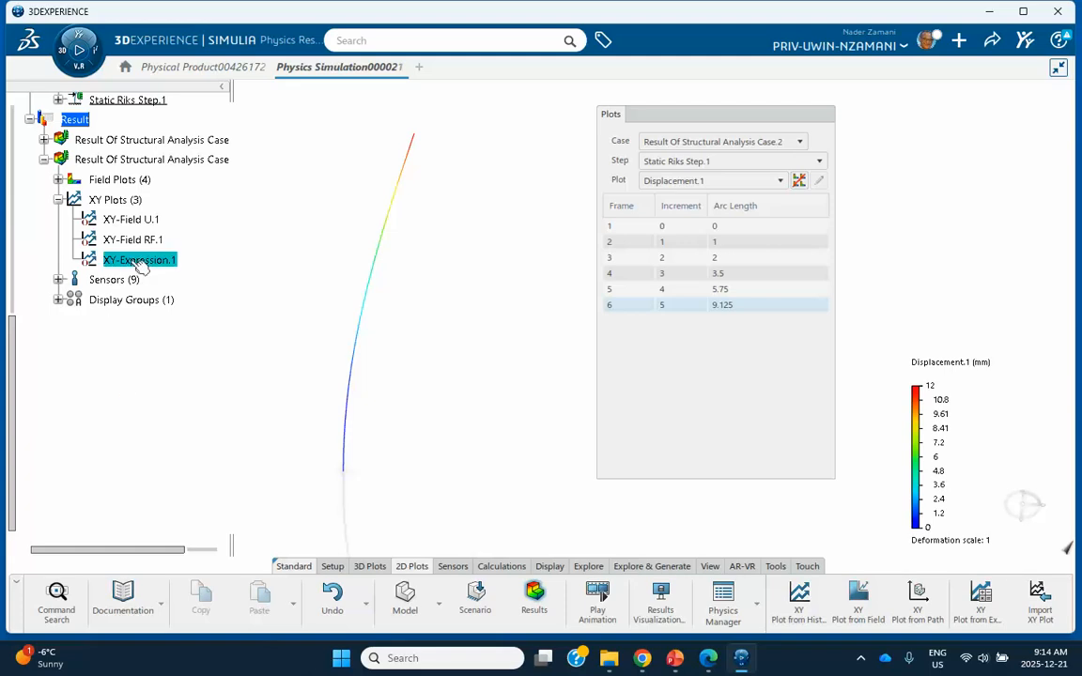
{"action": "double_click", "coordinate": [140, 262]}
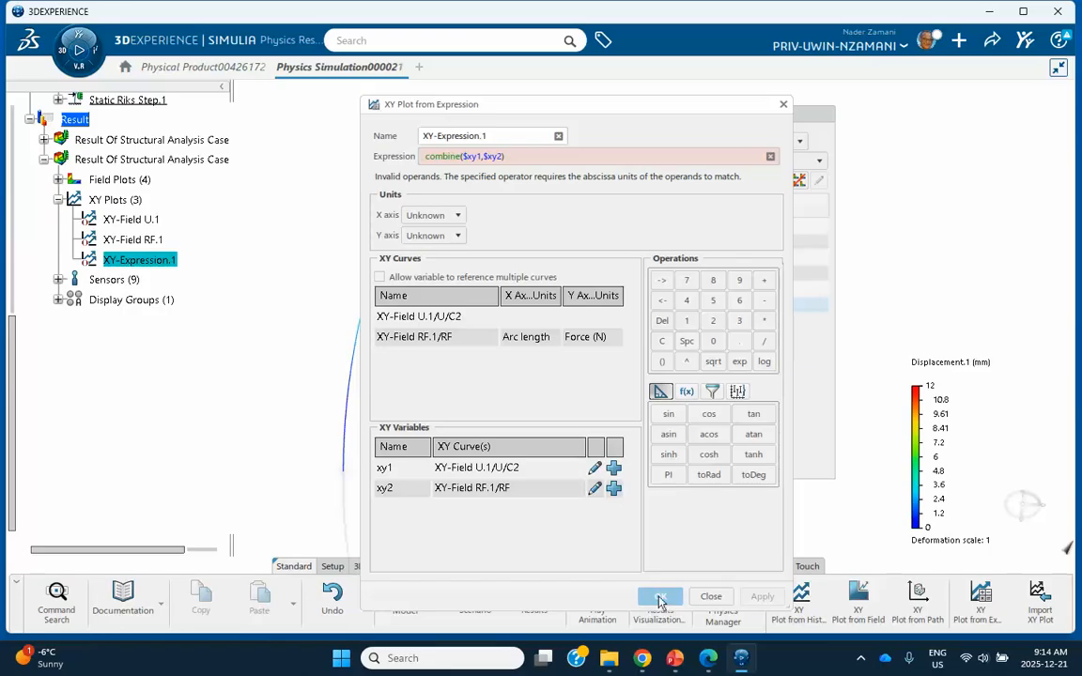
{"action": "left_click", "coordinate": [712, 598]}
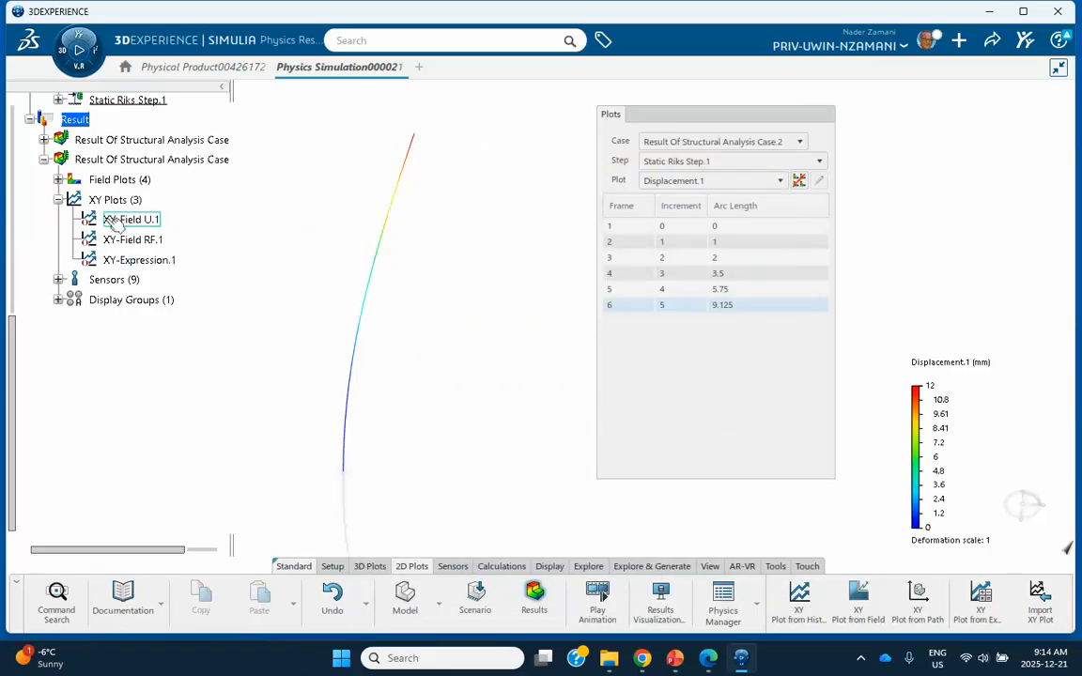
- Regenerate XY-Field U.1 across all frames of Static Riks Step.1 with the column's top point as support, and close the plot viewer
{"action": "left_click", "coordinate": [147, 222]}
{"action": "double_click", "coordinate": [148, 221]}
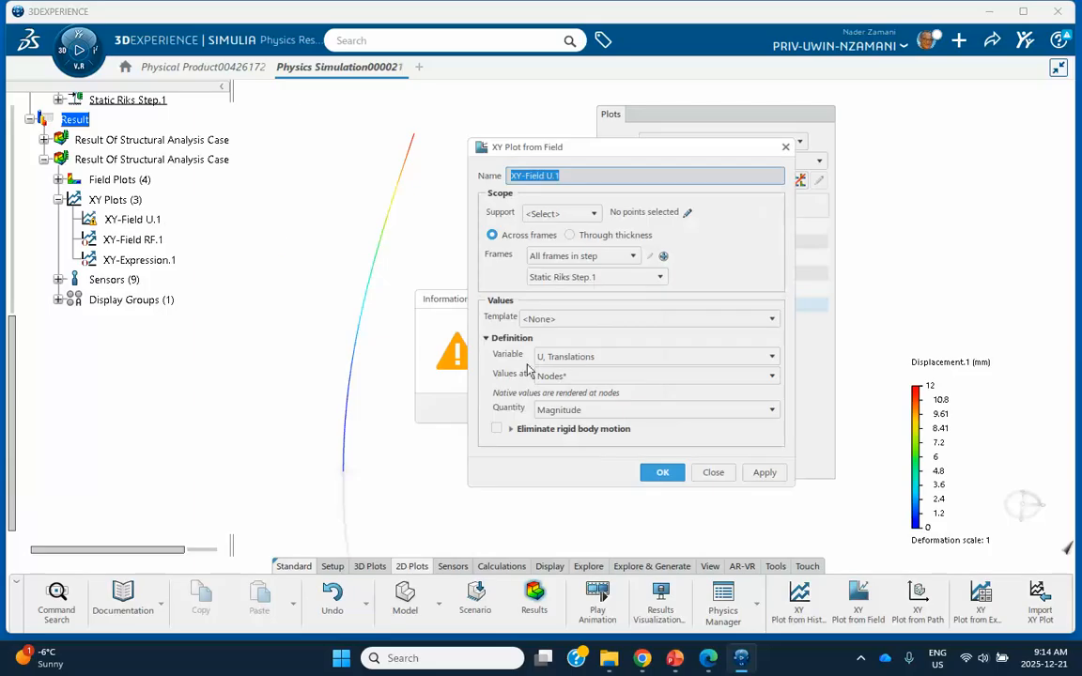
{"action": "left_click", "coordinate": [657, 474]}
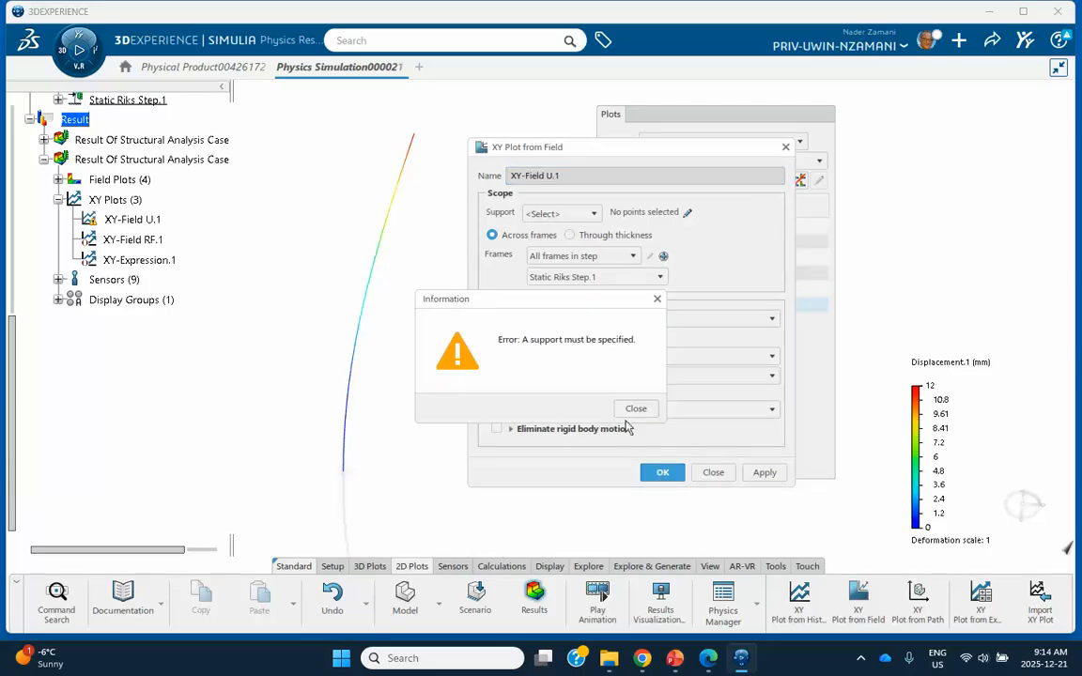
{"action": "left_click", "coordinate": [634, 410]}
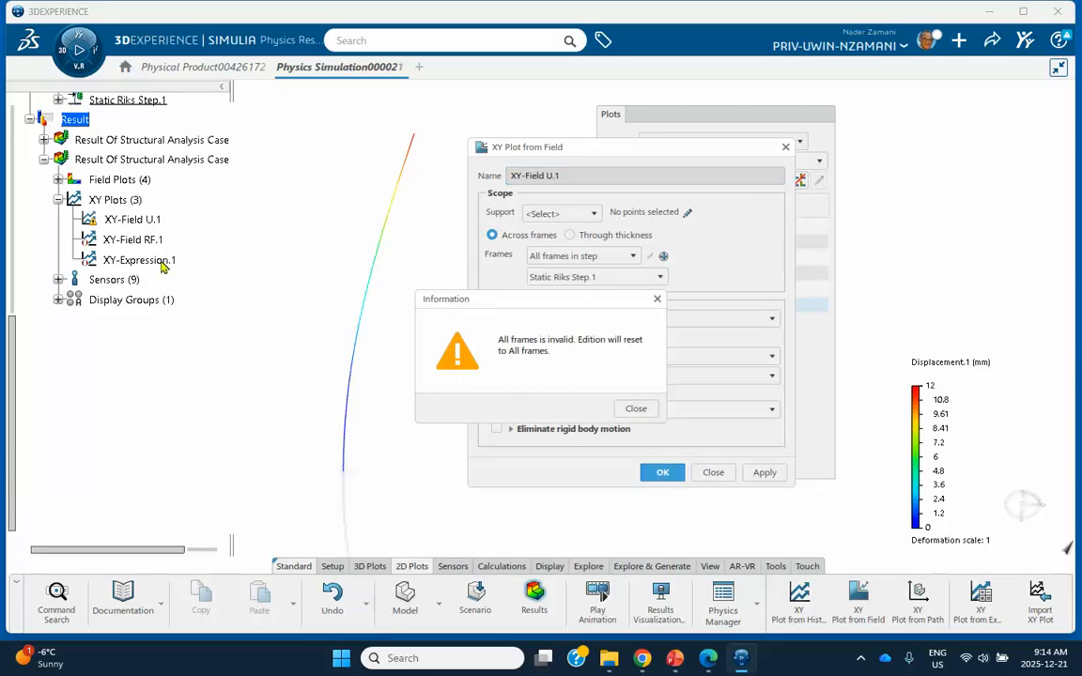
{"action": "left_click", "coordinate": [623, 410]}
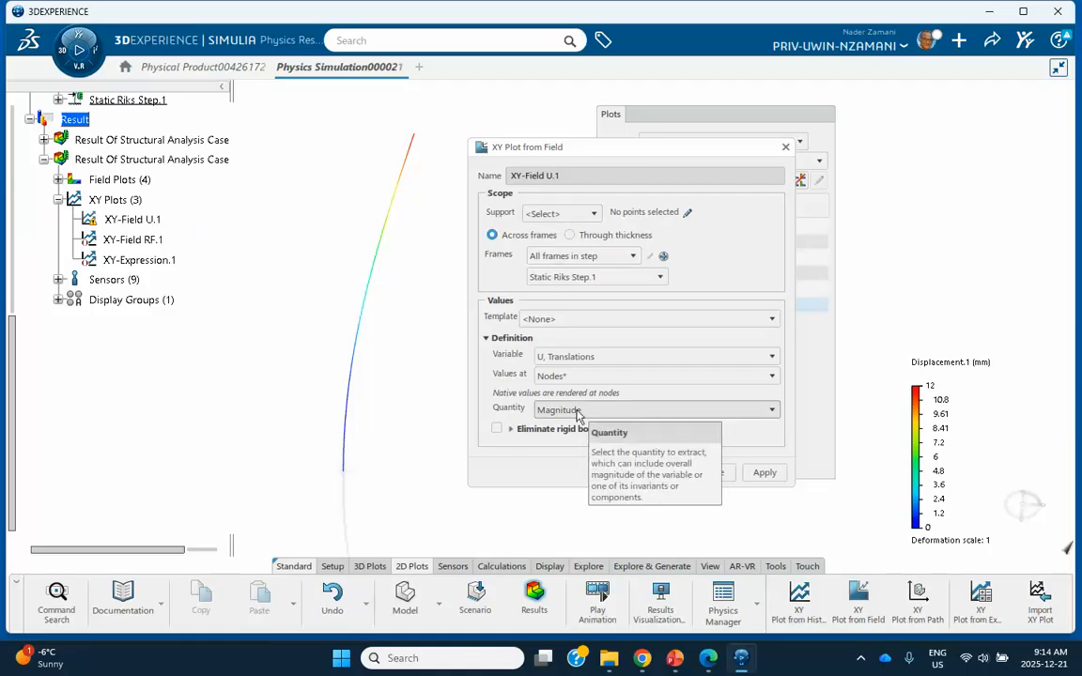
{"action": "left_click", "coordinate": [414, 138]}
{"action": "left_click", "coordinate": [662, 474]}
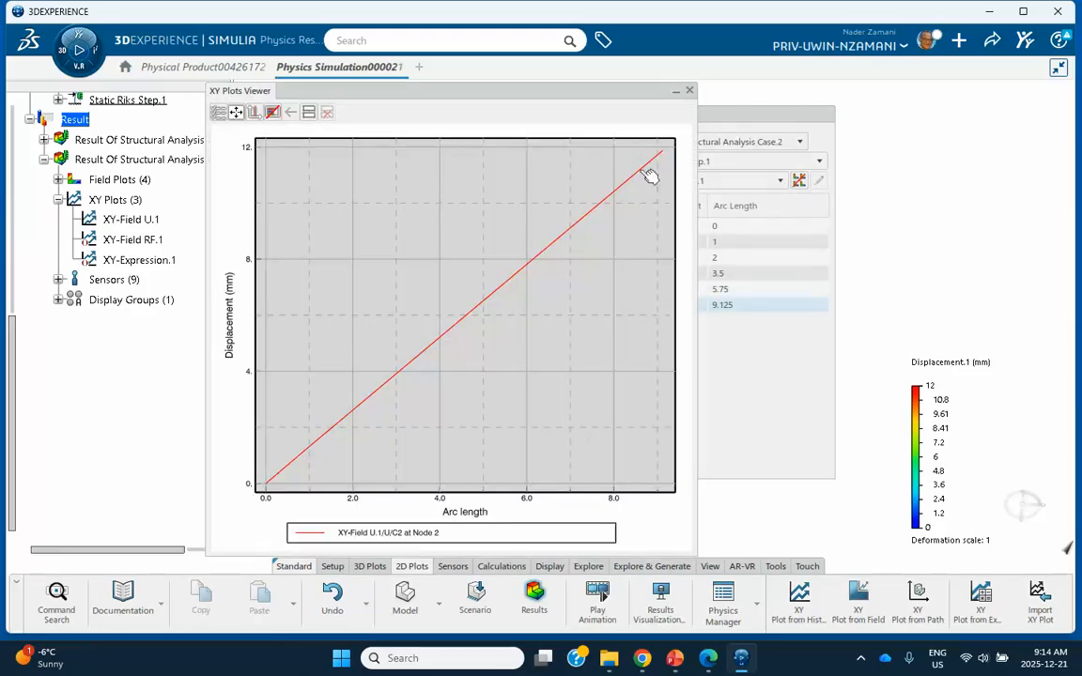
{"action": "left_click", "coordinate": [689, 90]}
- Regenerate the reaction force plot XY-Field RF.1 across all frames of Static Riks Step.1, keeping the column's base point as support
{"action": "double_click", "coordinate": [137, 241]}
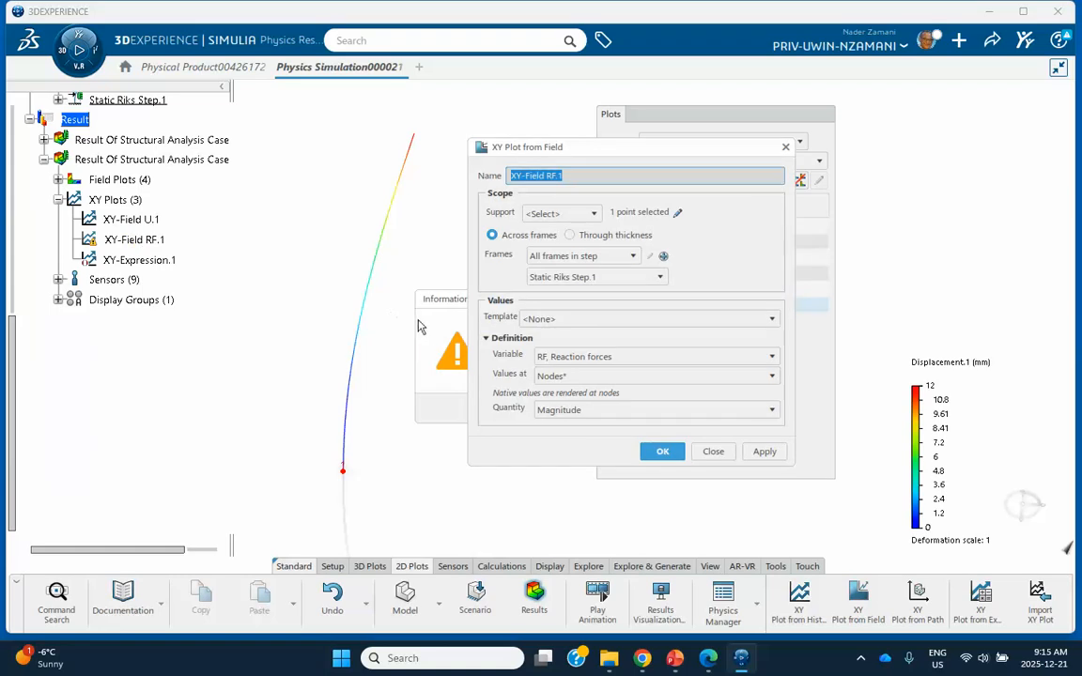
{"action": "left_click", "coordinate": [641, 410]}
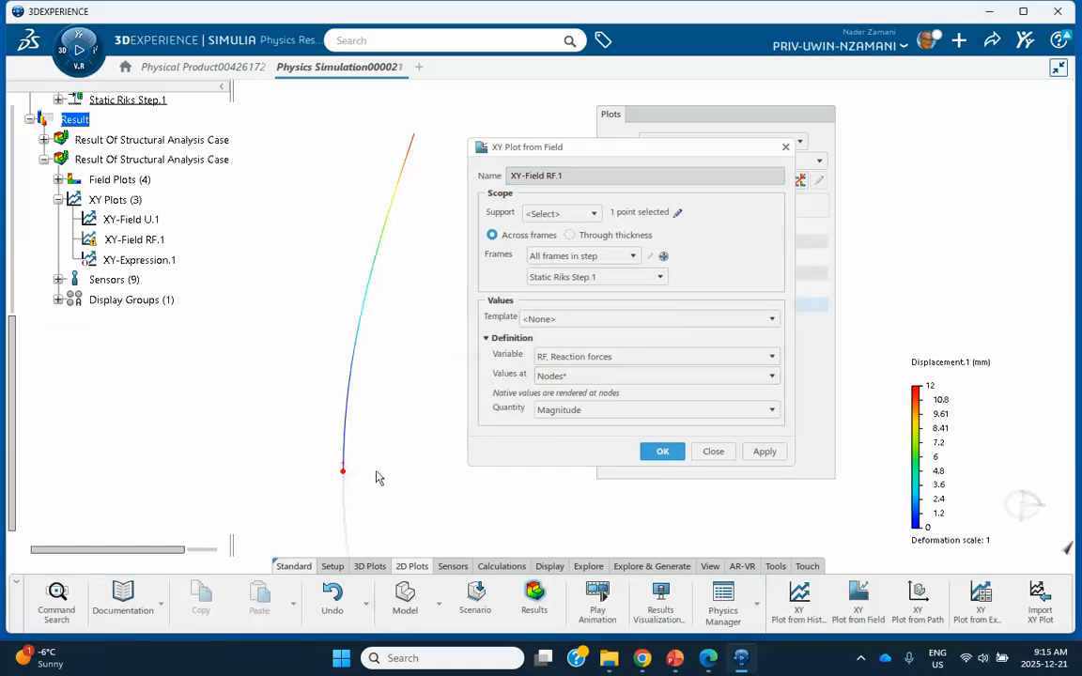
{"action": "left_click", "coordinate": [647, 452]}
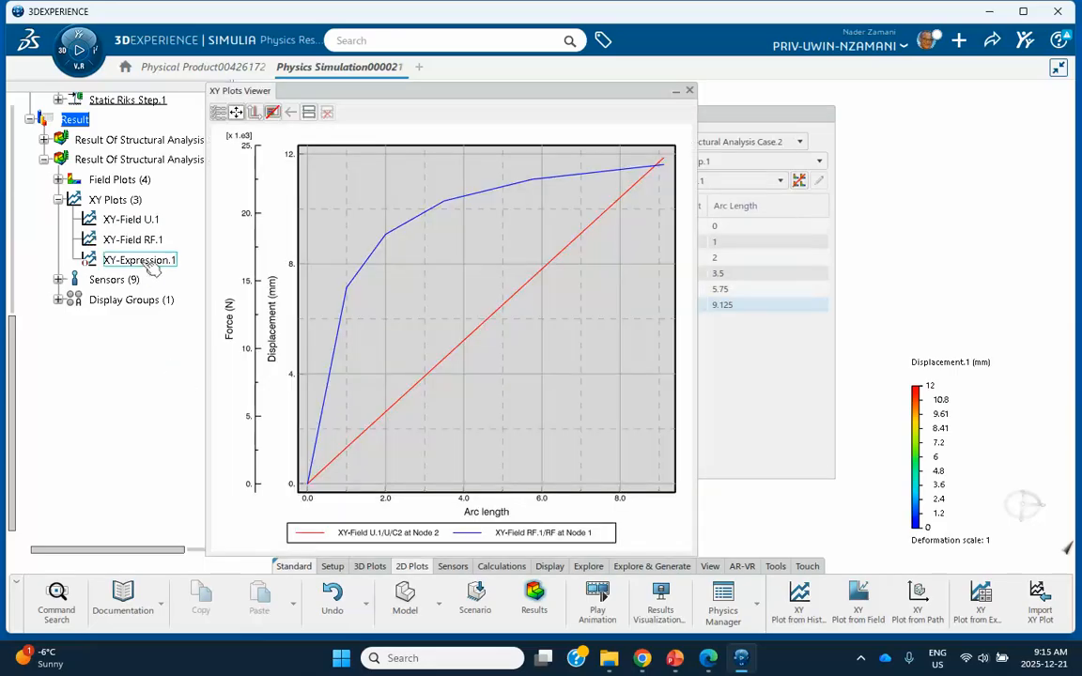
- Deactivate the XY-Field U.1 and XY-Field RF.1 curves and regenerate XY-Expression.1 with combine($xy1,$xy2) as a force-displacement plot
{"action": "right_click", "coordinate": [139, 220]}
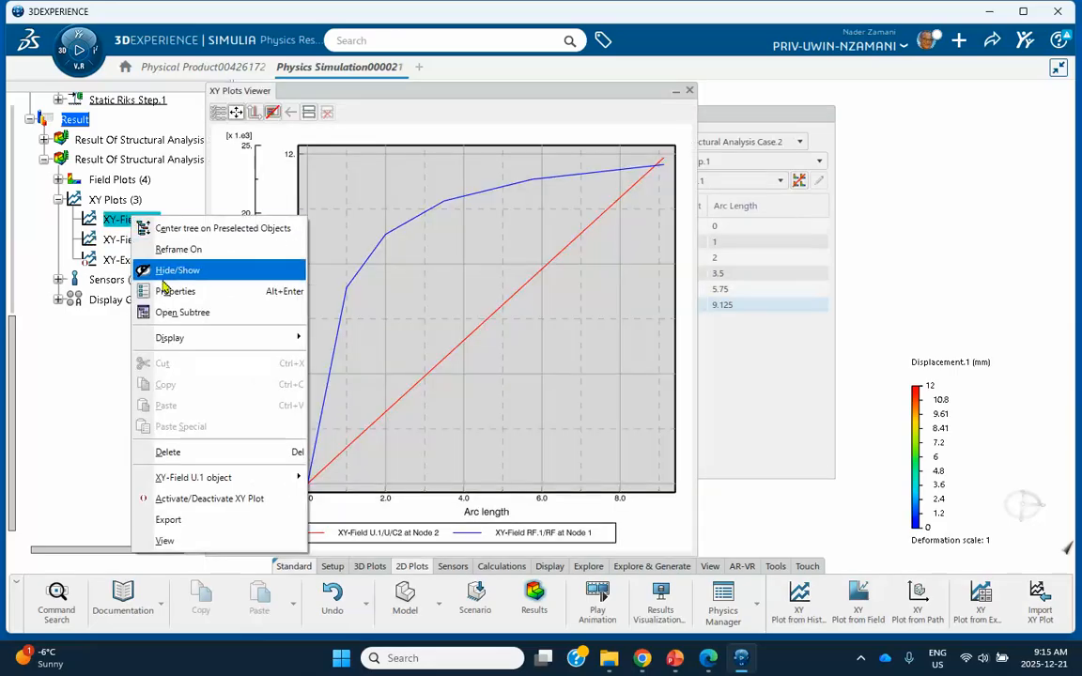
{"action": "left_click", "coordinate": [178, 499]}
{"action": "right_click", "coordinate": [133, 240]}
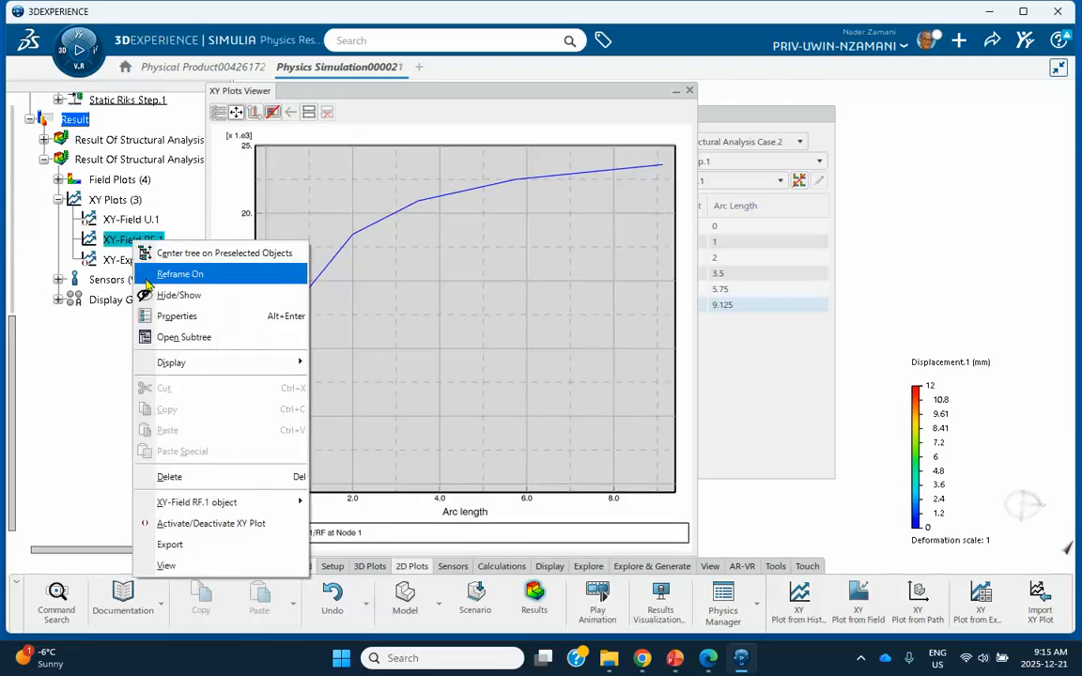
{"action": "left_click", "coordinate": [155, 523]}
{"action": "double_click", "coordinate": [138, 262]}
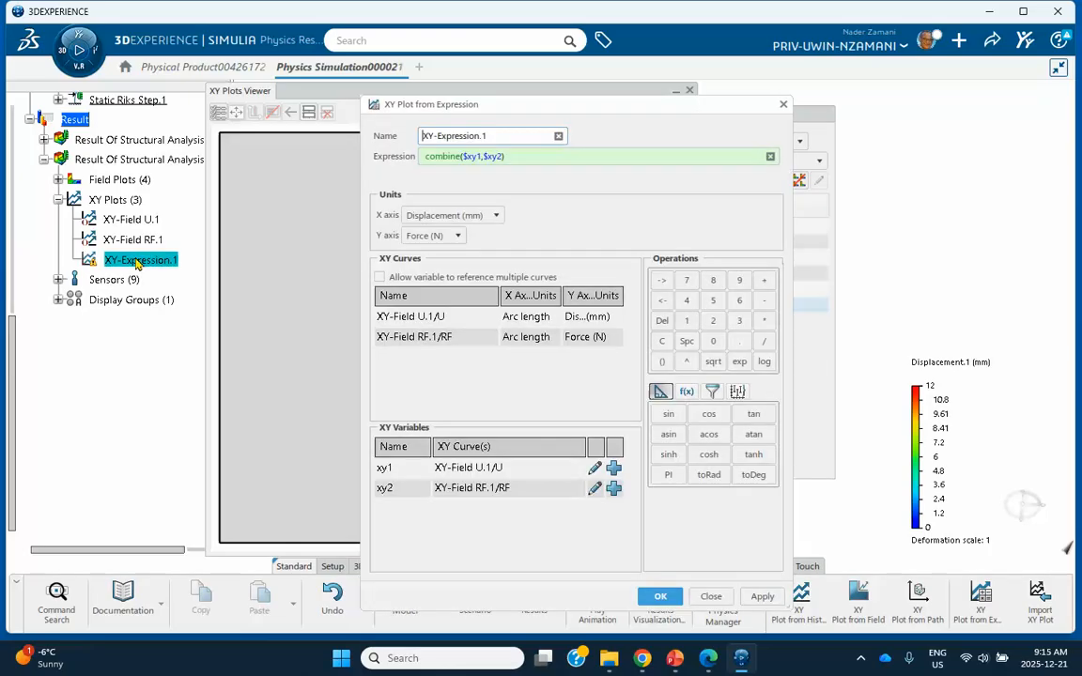
{"action": "left_click", "coordinate": [661, 597]}
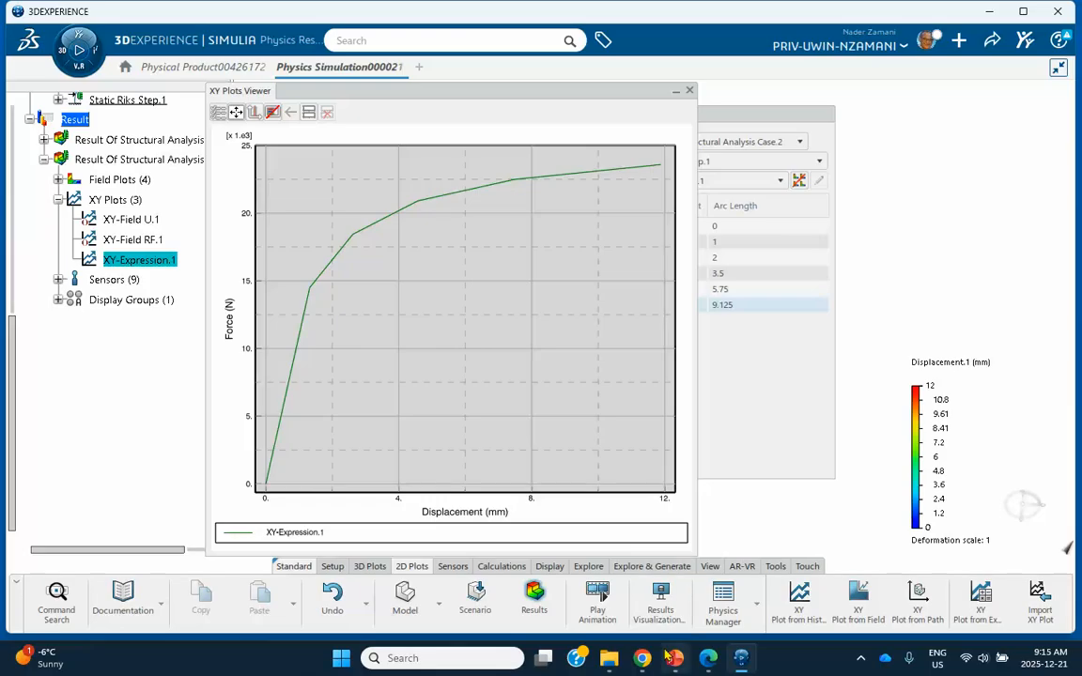
- Compare the force-displacement plots on slides 7 and 8 of the PowerPoint tutorial, then return to 3DEXPERIENCE and close the plot viewer
{"action": "mouse_move", "coordinate": [674, 661]}
{"action": "left_click", "coordinate": [608, 592]}
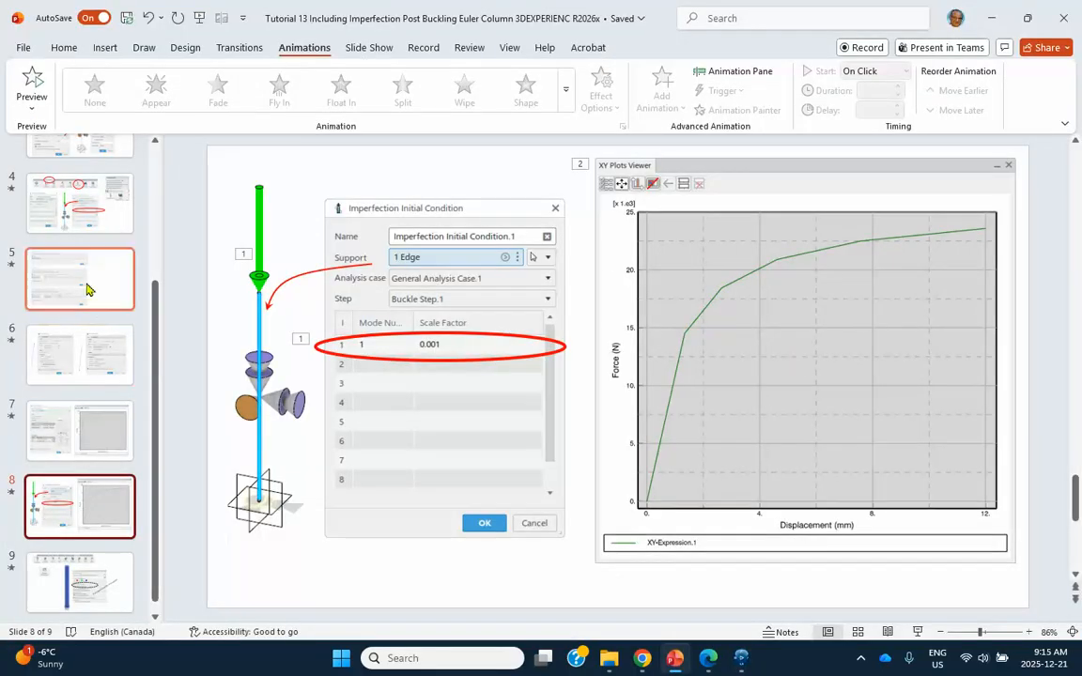
{"action": "left_click", "coordinate": [83, 455]}
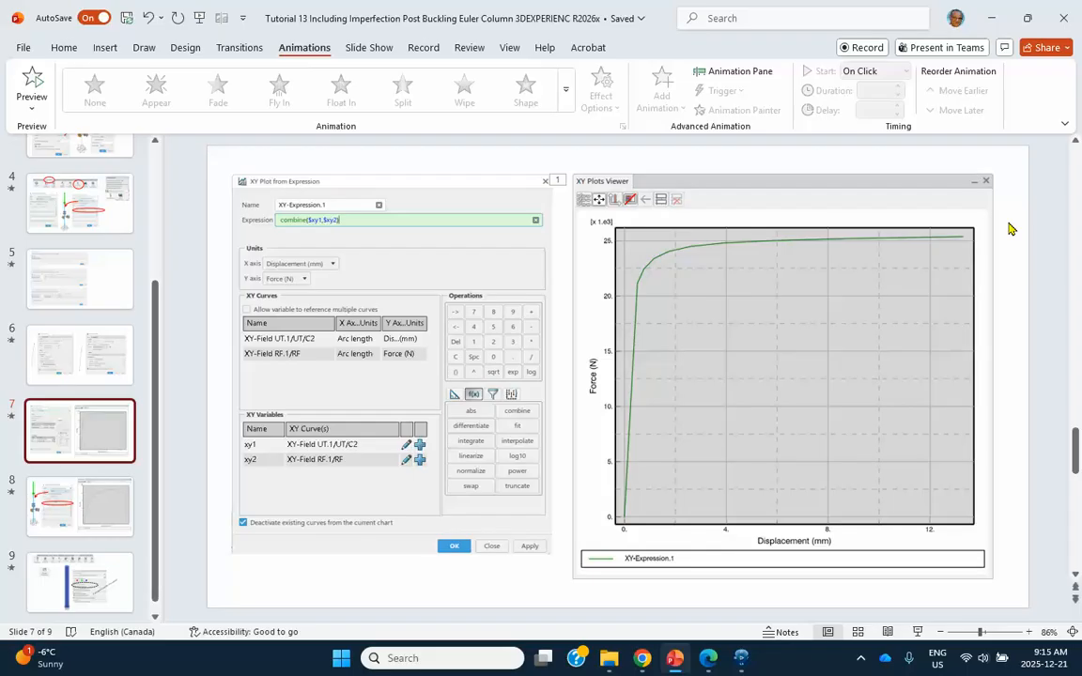
{"action": "left_click", "coordinate": [85, 507]}
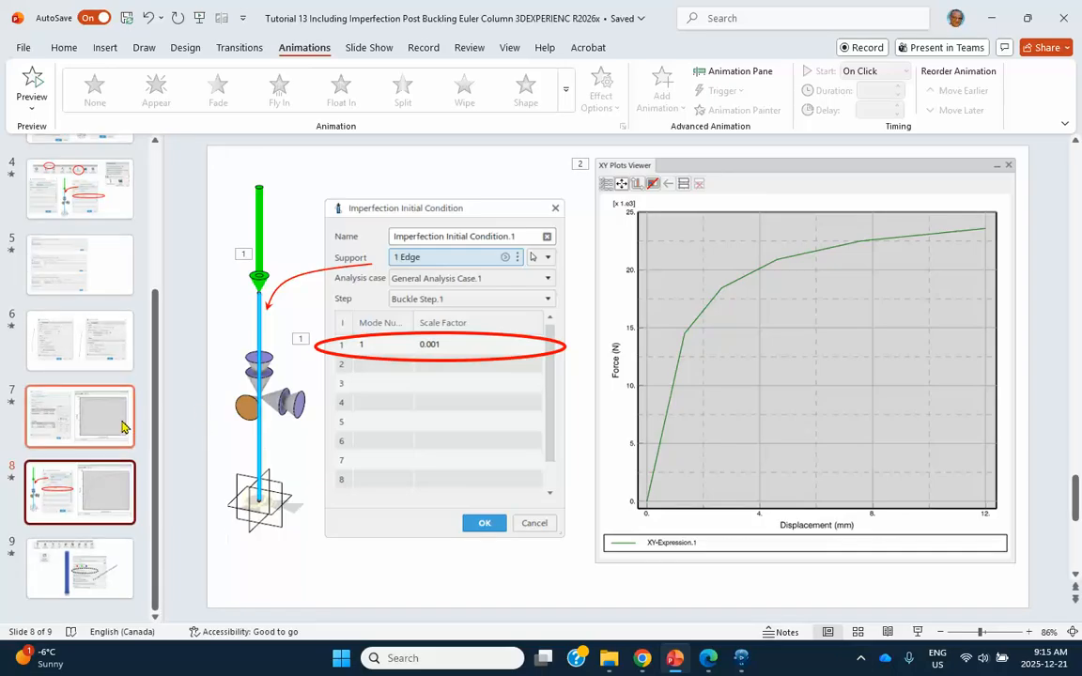
{"action": "scroll", "coordinate": [126, 428], "scroll_direction": "up", "scroll_amount": 2}
{"action": "scroll", "coordinate": [131, 425], "scroll_direction": "up", "scroll_amount": 1}
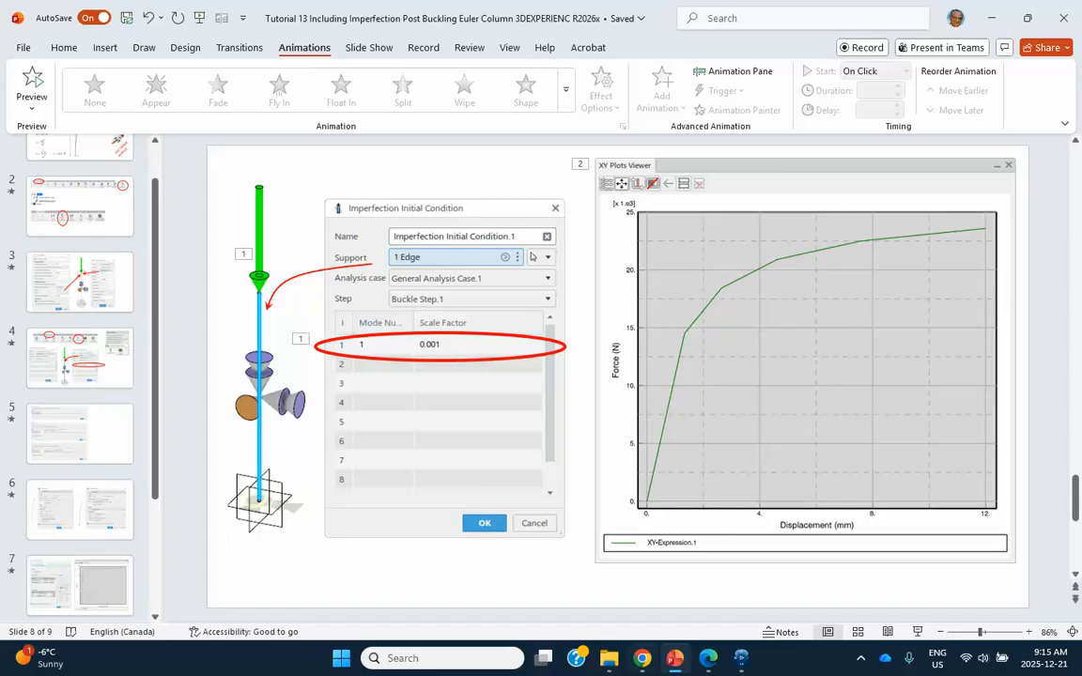
{"action": "left_click", "coordinate": [742, 661]}
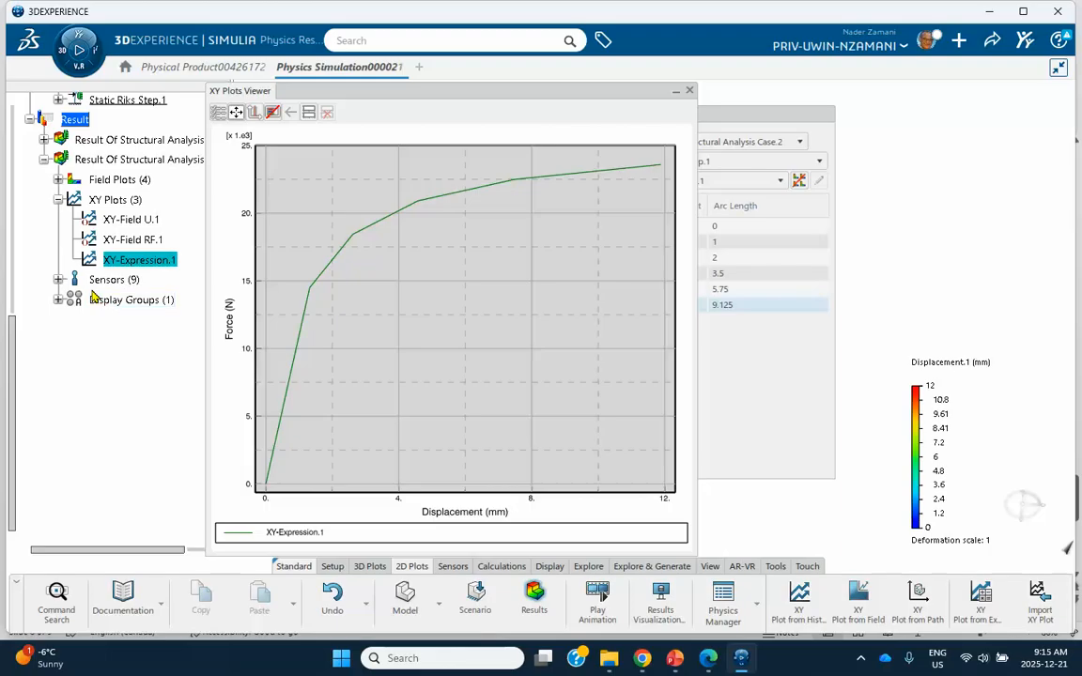
{"action": "left_click", "coordinate": [688, 90]}
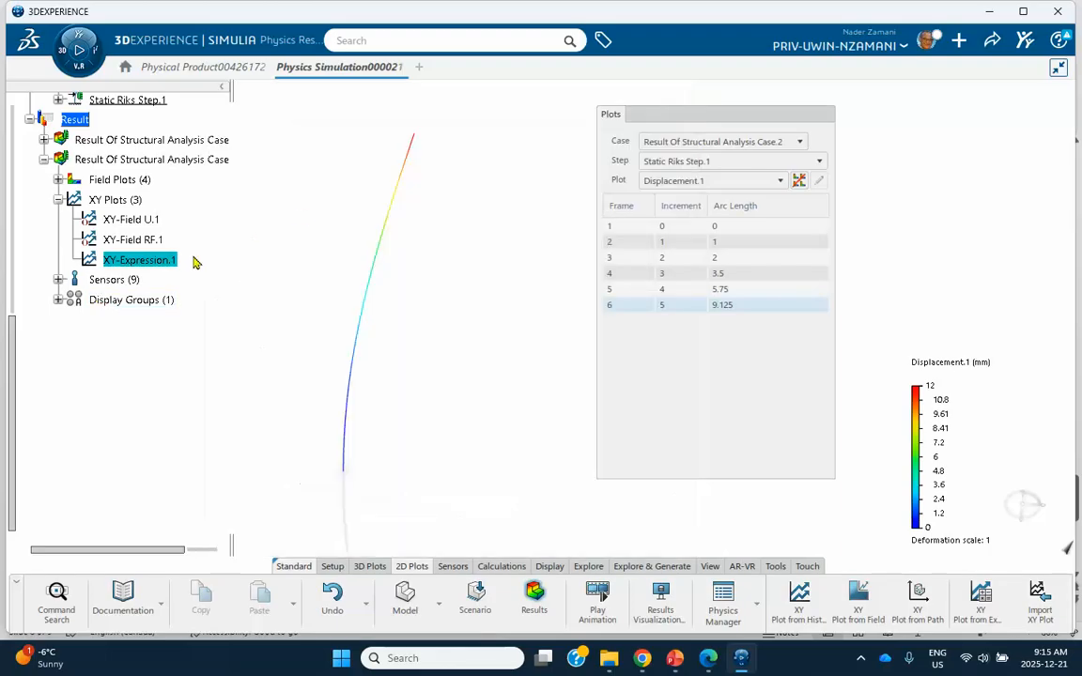
- Set the maximum displacement in the stopping criterion of Structural Analysis Case.2's Static Riks Step.1 to 100 mm
{"action": "scroll", "coordinate": [127, 249], "scroll_direction": "up", "scroll_amount": 4}
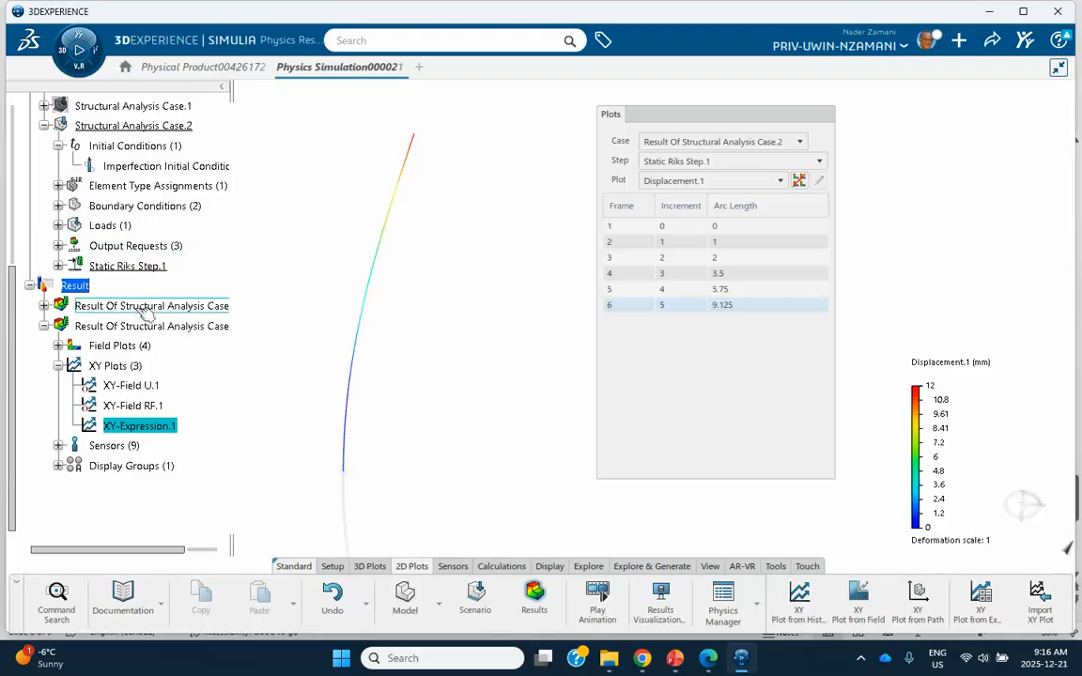
{"action": "scroll", "coordinate": [131, 282], "scroll_direction": "up", "scroll_amount": 2}
{"action": "left_click", "coordinate": [120, 376]}
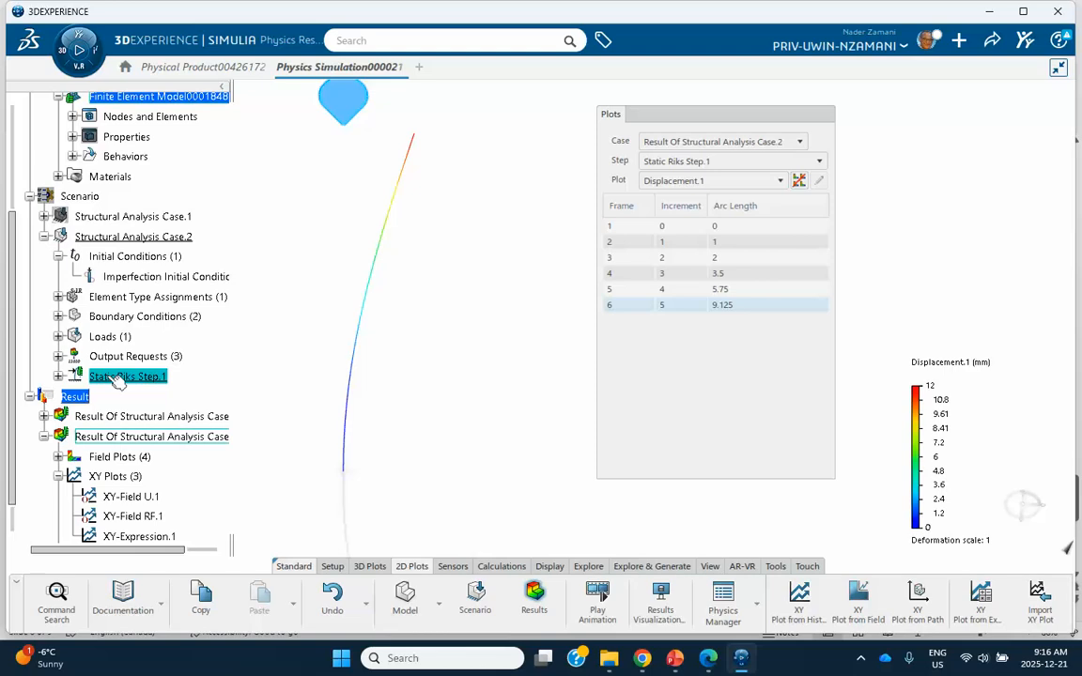
{"action": "double_click", "coordinate": [120, 377]}
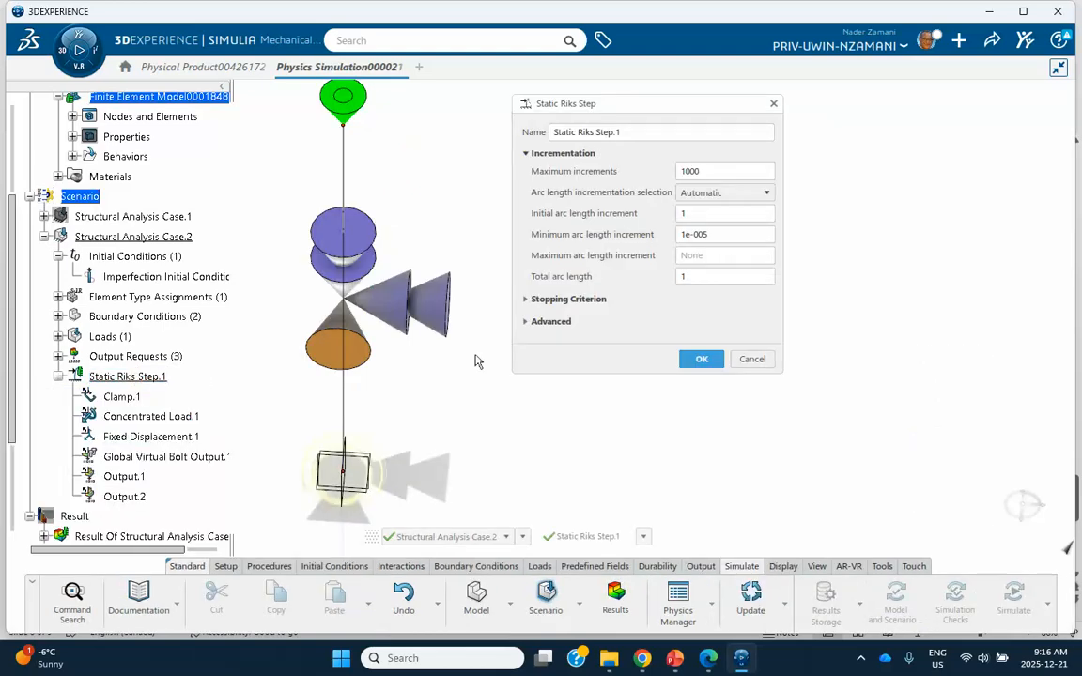
{"action": "left_click", "coordinate": [525, 300]}
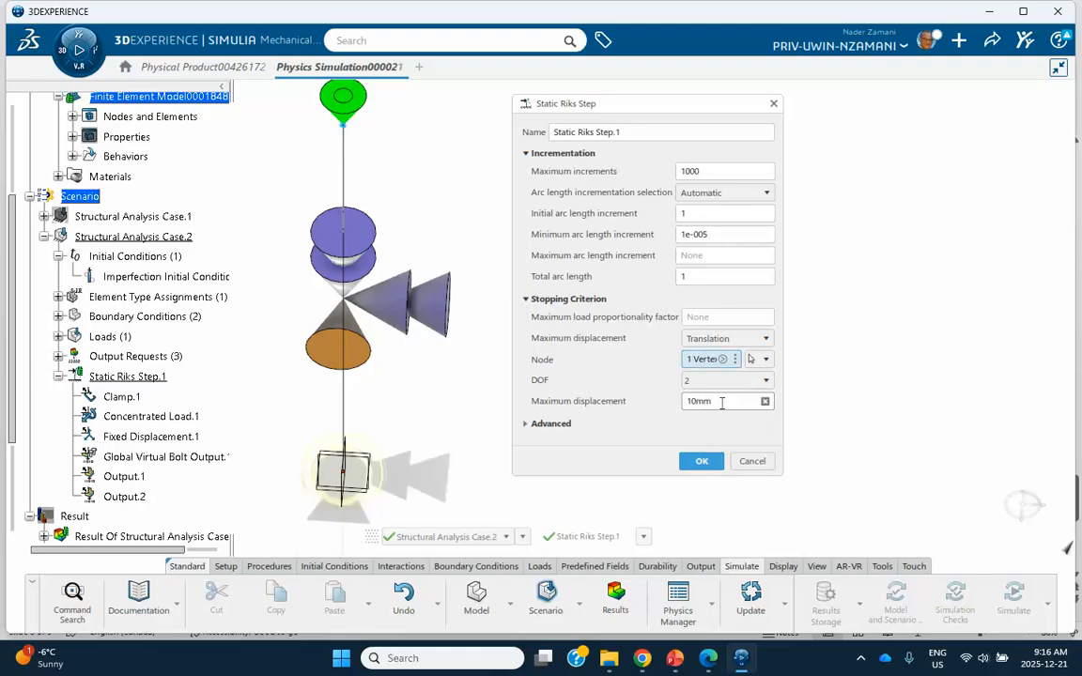
{"action": "left_click_drag", "start_coordinate": [722, 403], "coordinate": [679, 406]}
{"action": "type", "text": "100"}
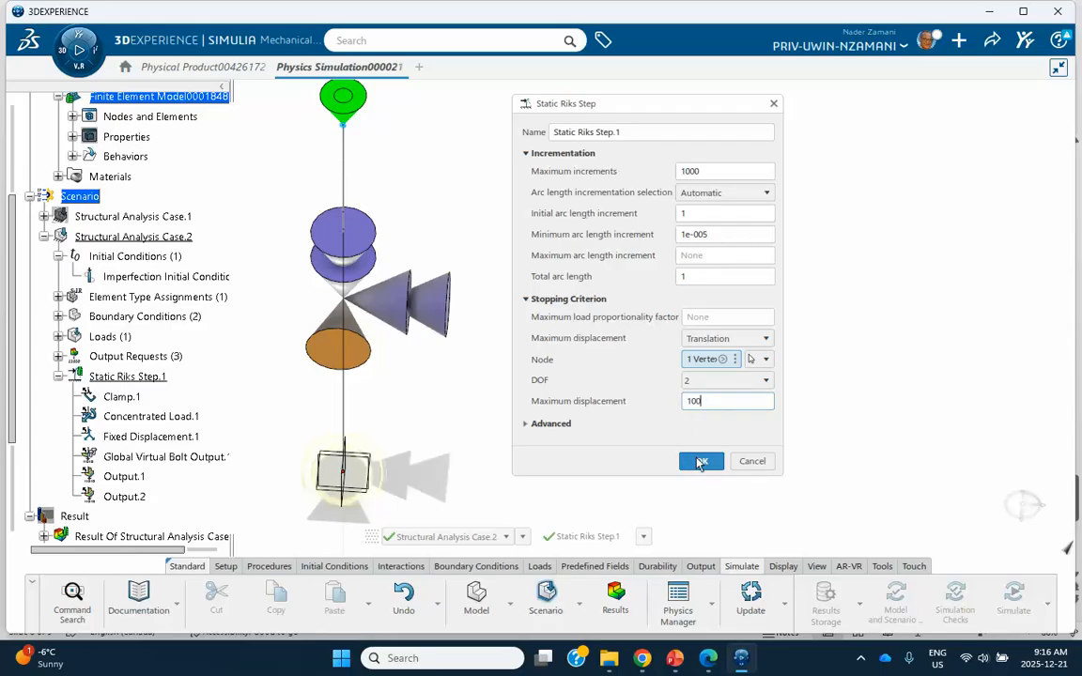
{"action": "left_click", "coordinate": [697, 461]}
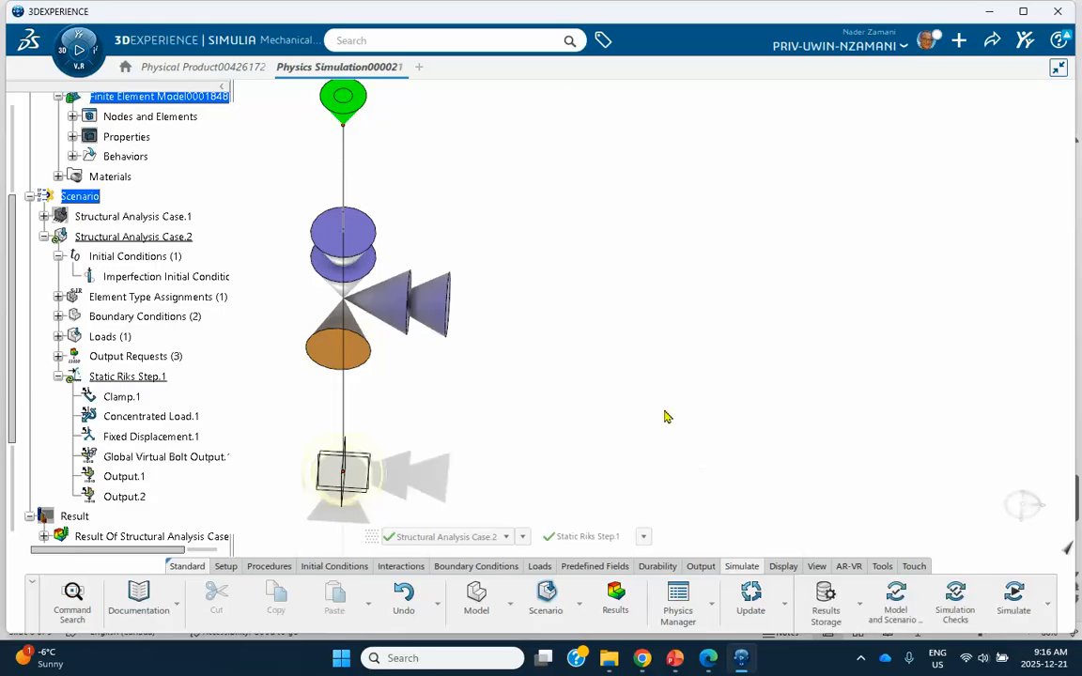
- Rerun both structural analysis cases with the 100 mm limit locally on 4 cores each, overwriting previous results, and check the Riks iterations
{"action": "left_click", "coordinate": [1017, 596]}
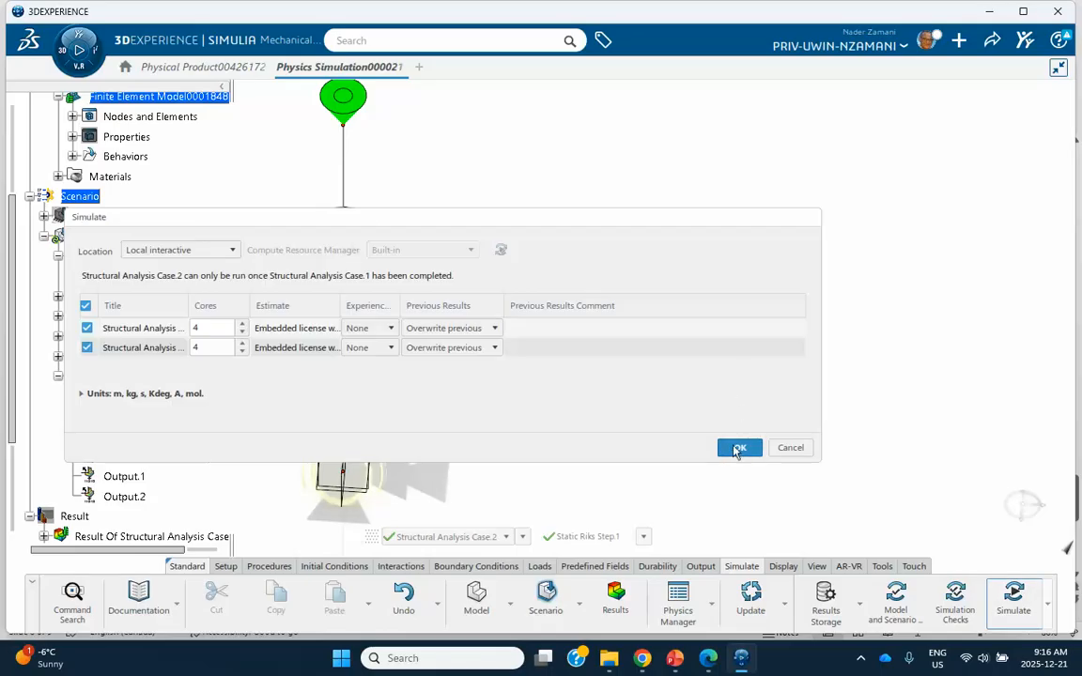
{"action": "left_click", "coordinate": [738, 449]}
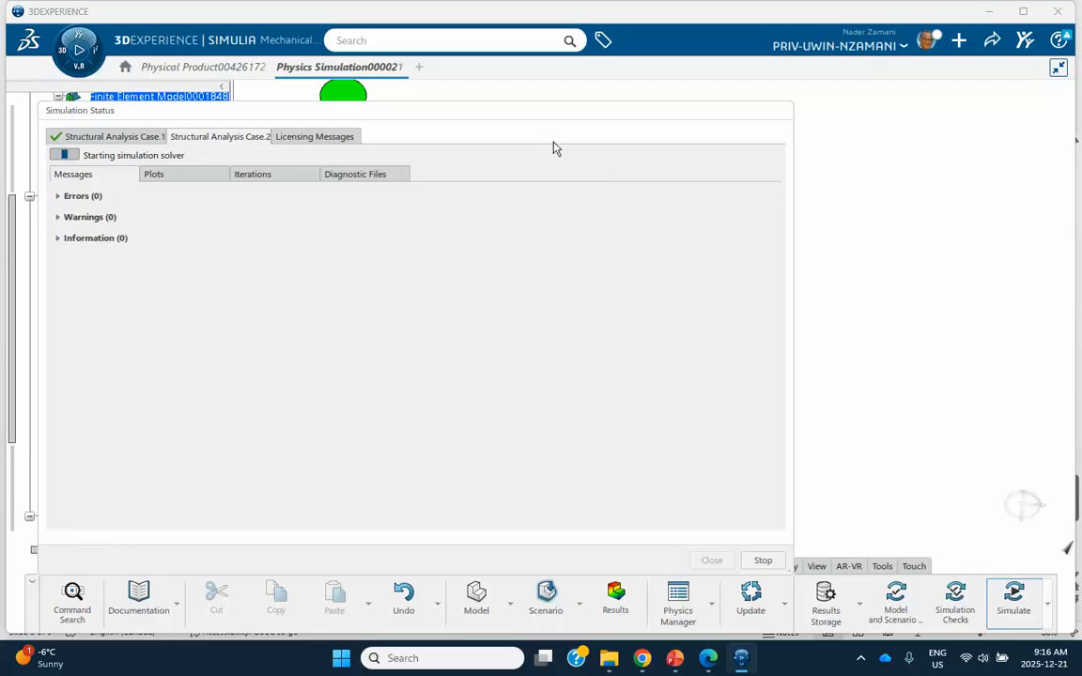
{"action": "left_click", "coordinate": [261, 175]}
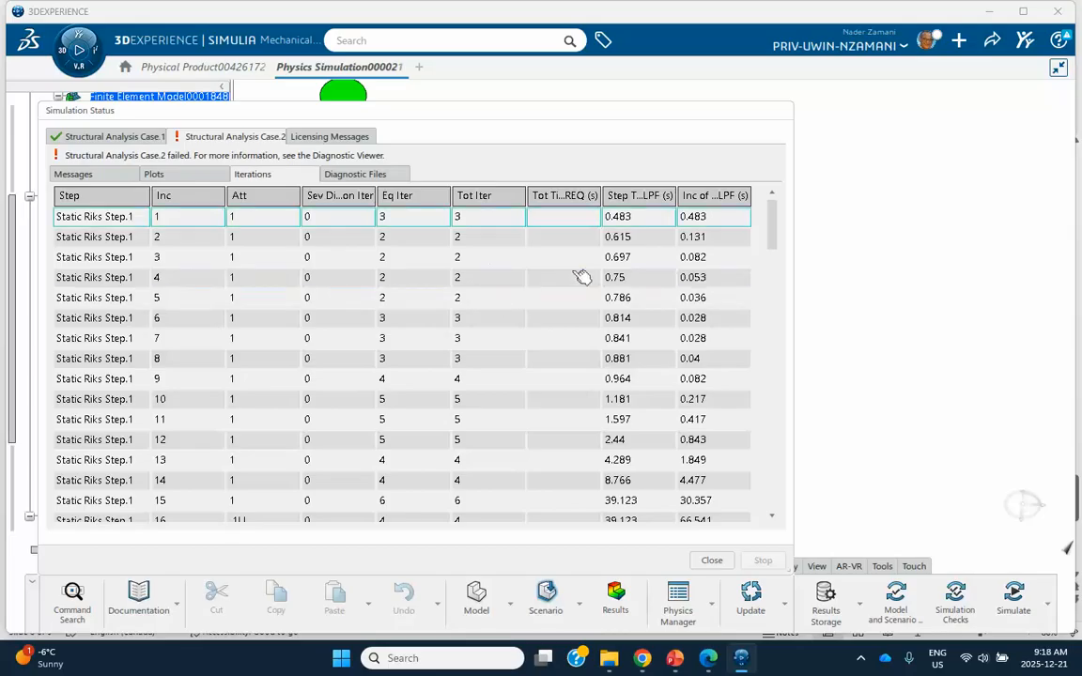
{"action": "left_click", "coordinate": [712, 560]}
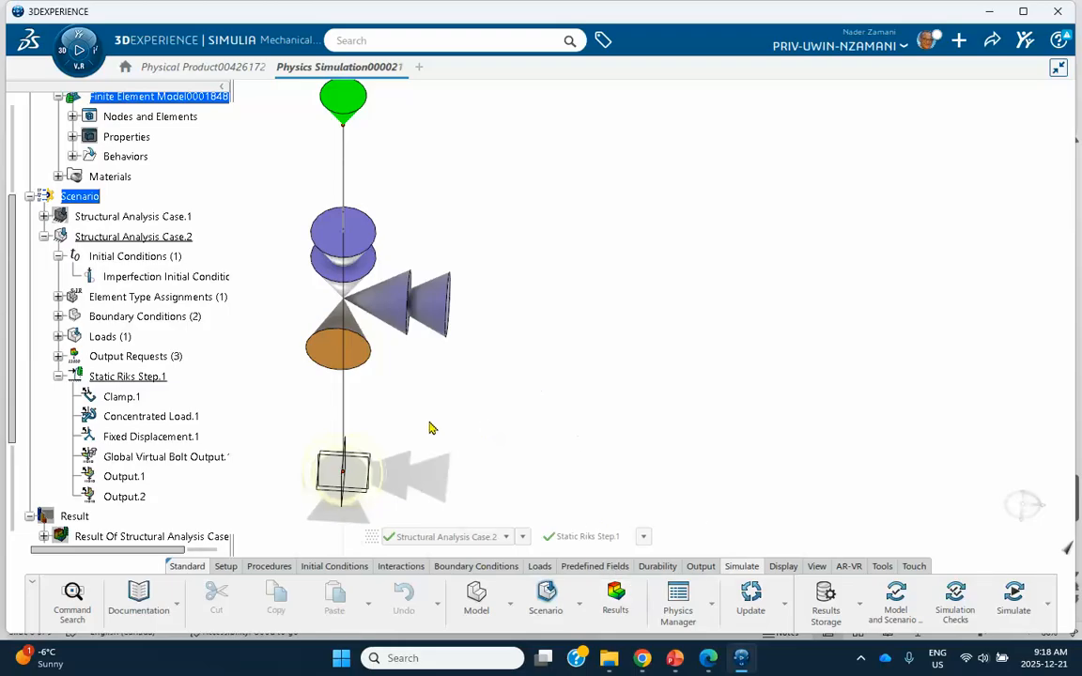
- Open the results of Structural Analysis Case.2 and display Displacement.1 at frame 46 of Static Riks Step.1
{"action": "left_click", "coordinate": [615, 597]}
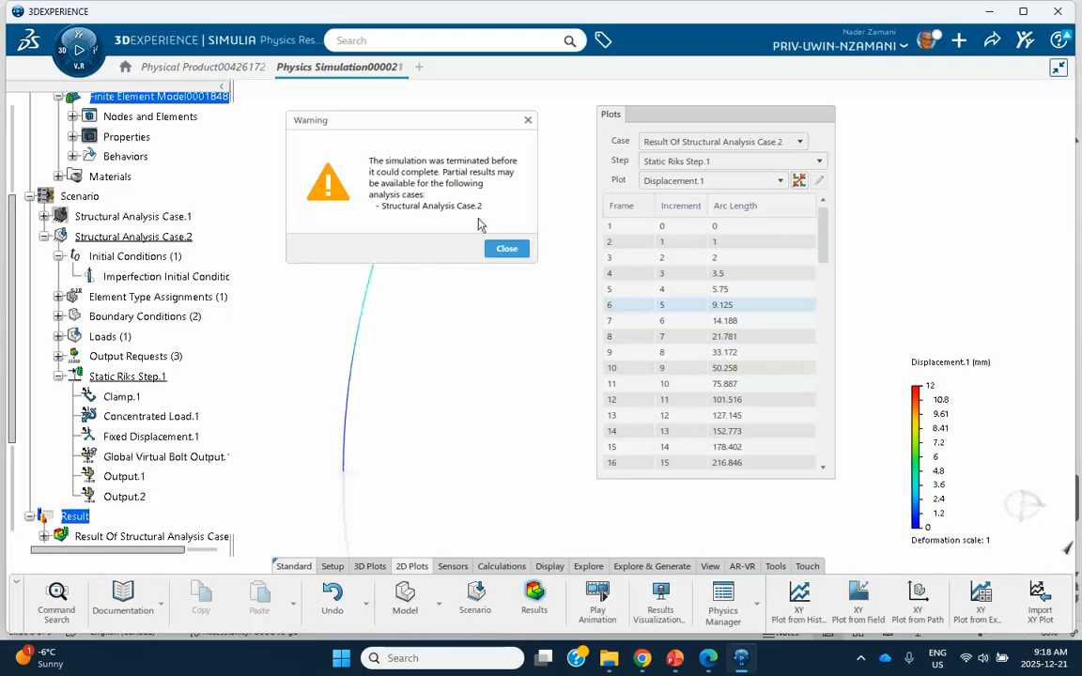
{"action": "left_click", "coordinate": [506, 249]}
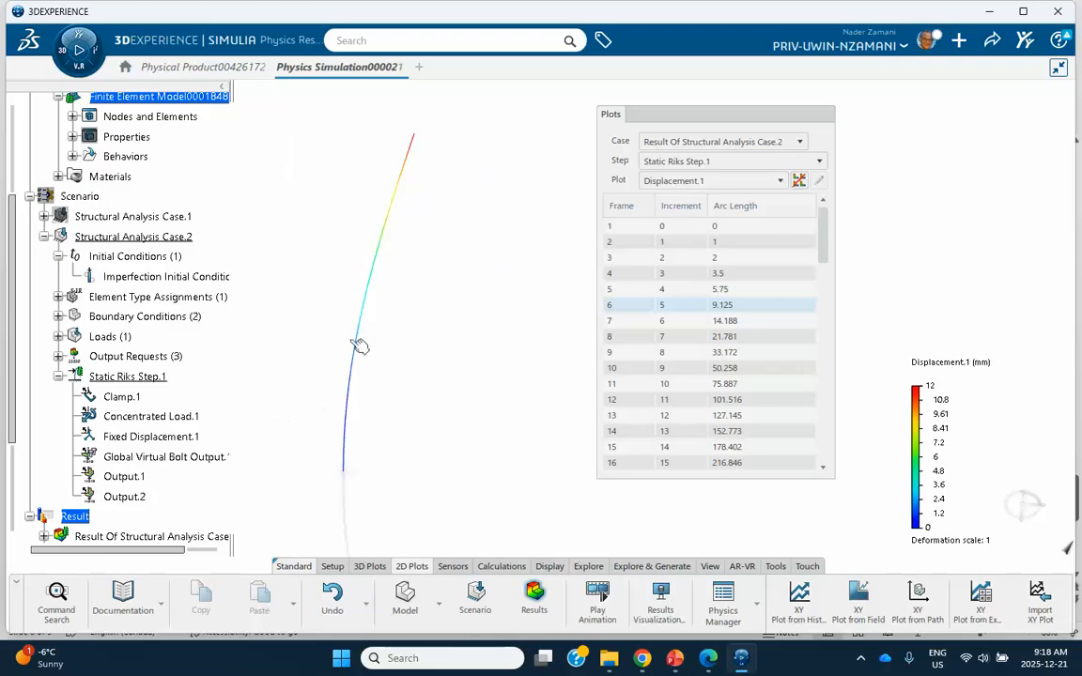
{"action": "scroll", "coordinate": [747, 339], "scroll_direction": "down", "scroll_amount": 3}
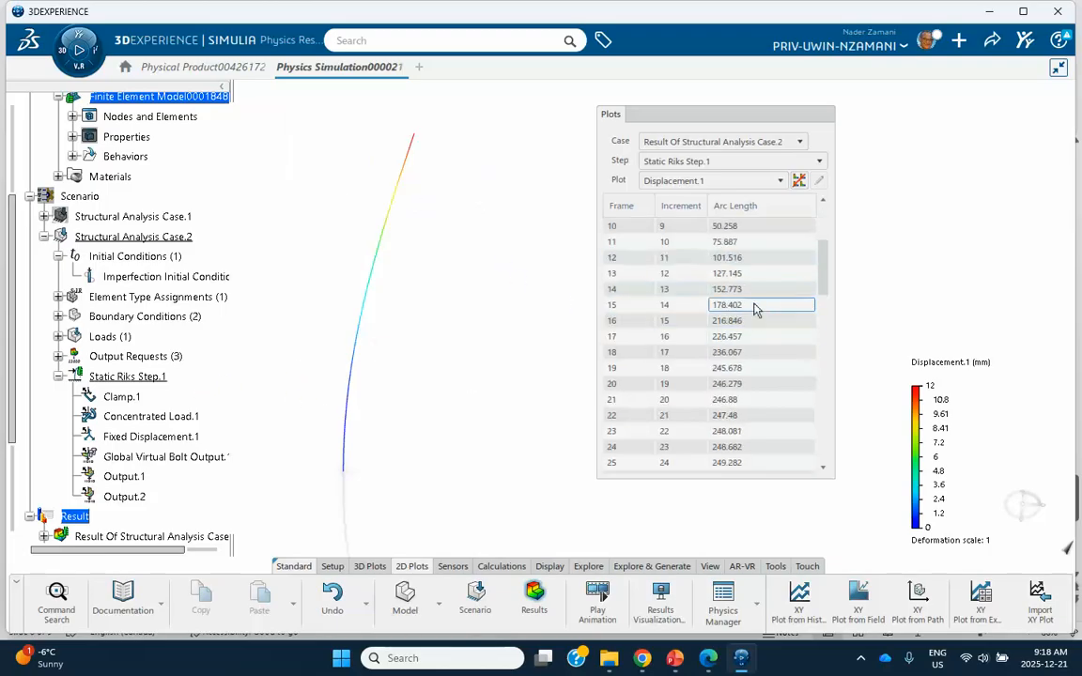
{"action": "scroll", "coordinate": [757, 310], "scroll_direction": "down", "scroll_amount": 8}
{"action": "left_click", "coordinate": [740, 418]}
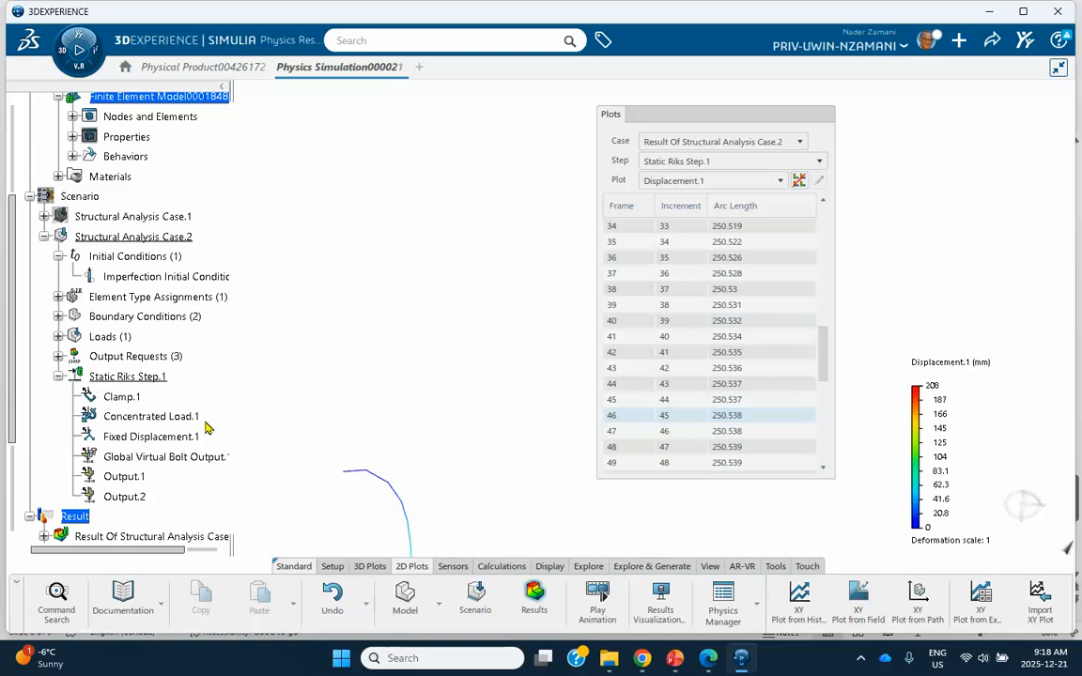
- Try to refresh the XY-Expression.1 force-displacement plot of Structural Analysis Case.2's results and close the plot viewer
{"action": "double_click", "coordinate": [732, 112]}
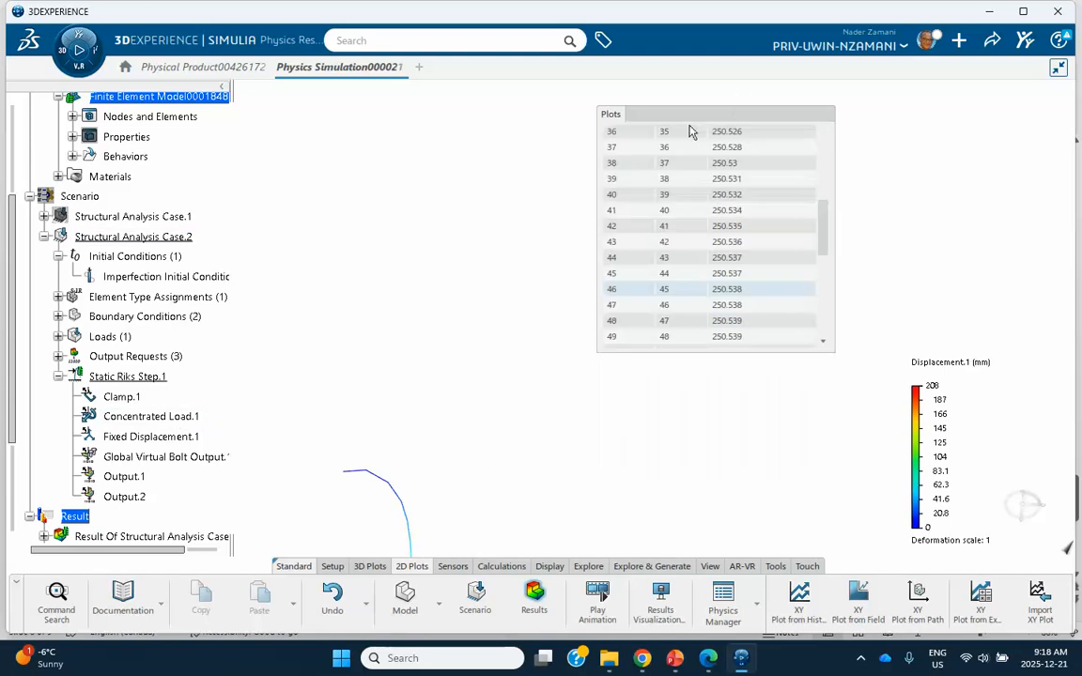
{"action": "scroll", "coordinate": [155, 307], "scroll_direction": "down", "scroll_amount": 7}
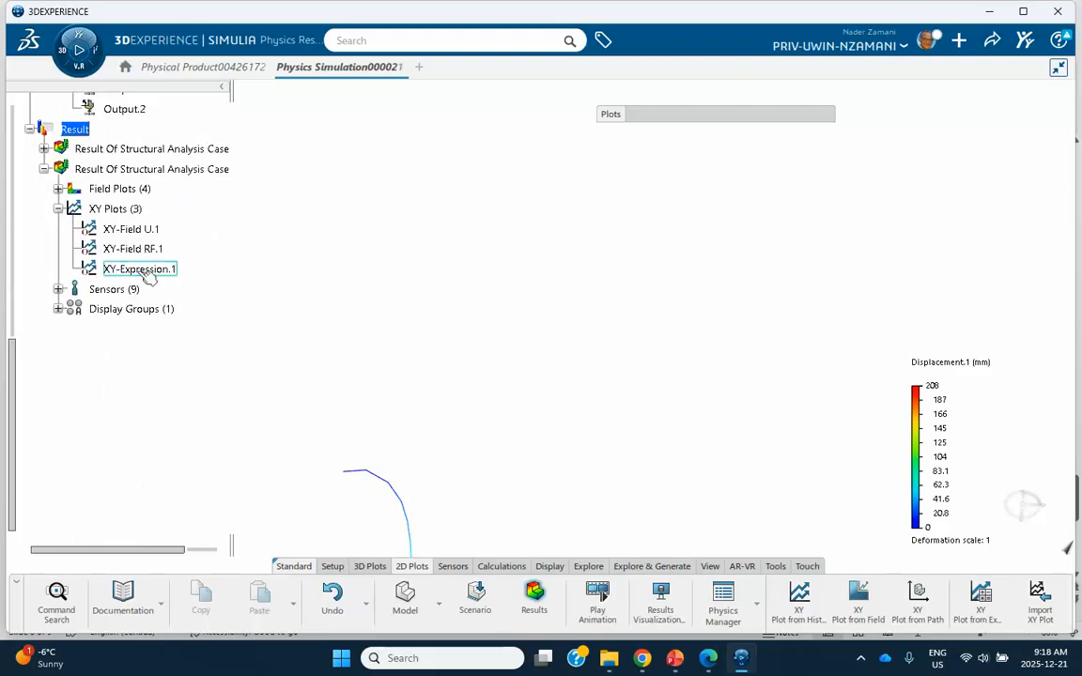
{"action": "double_click", "coordinate": [141, 269]}
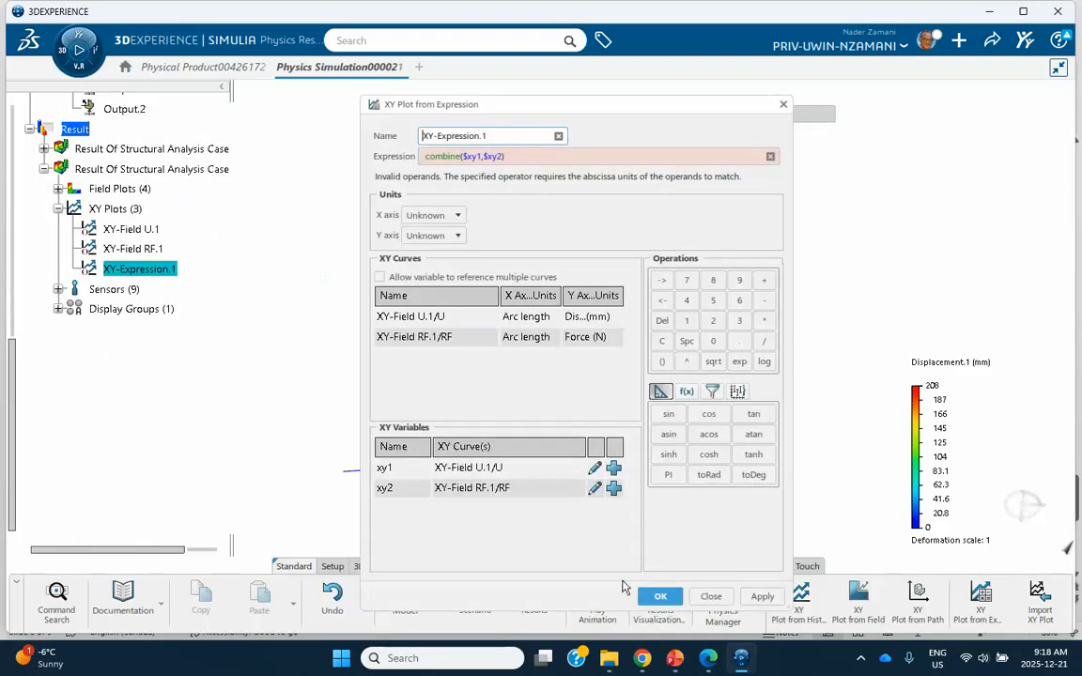
{"action": "left_click", "coordinate": [661, 596]}
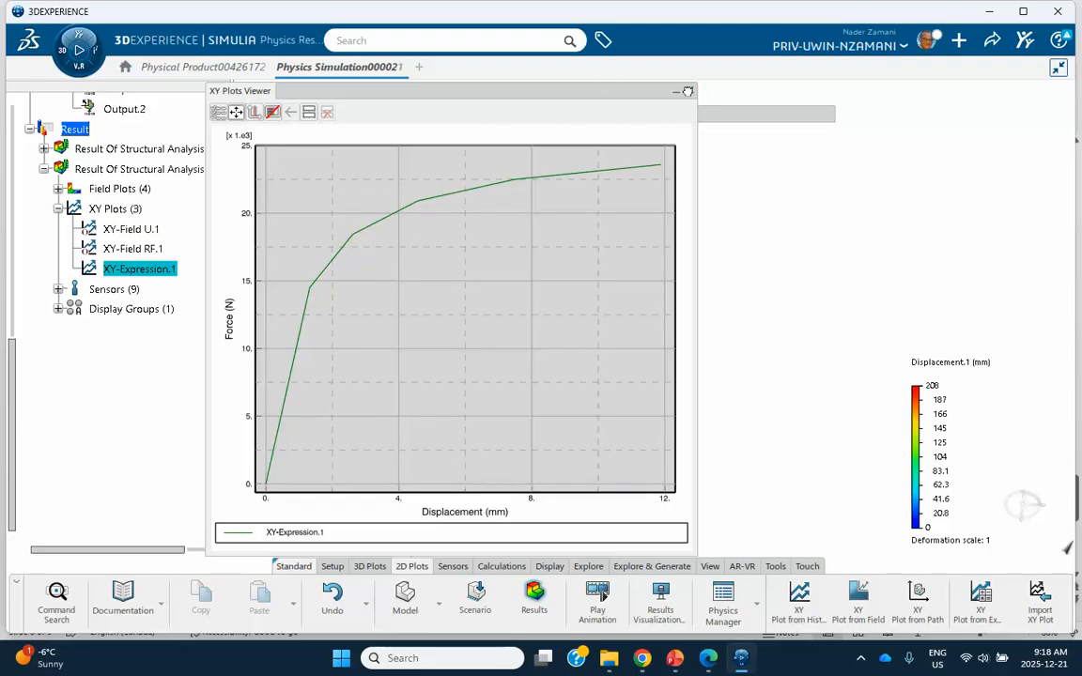
{"action": "left_click", "coordinate": [687, 91]}
{"action": "left_click", "coordinate": [139, 229]}
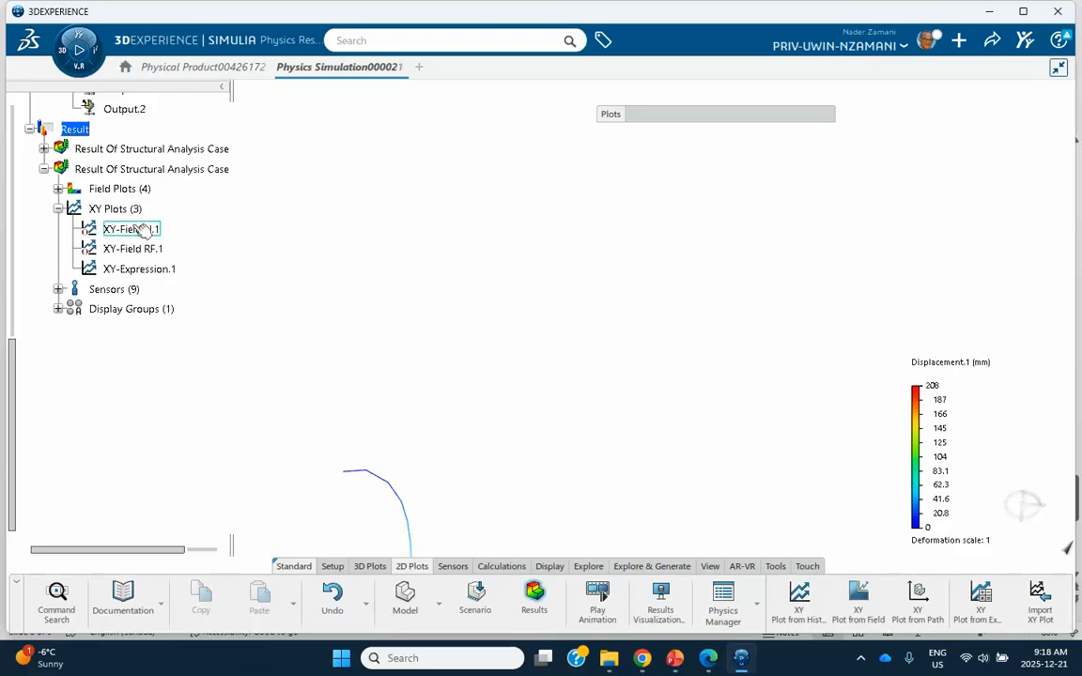
{"action": "double_click", "coordinate": [139, 229]}
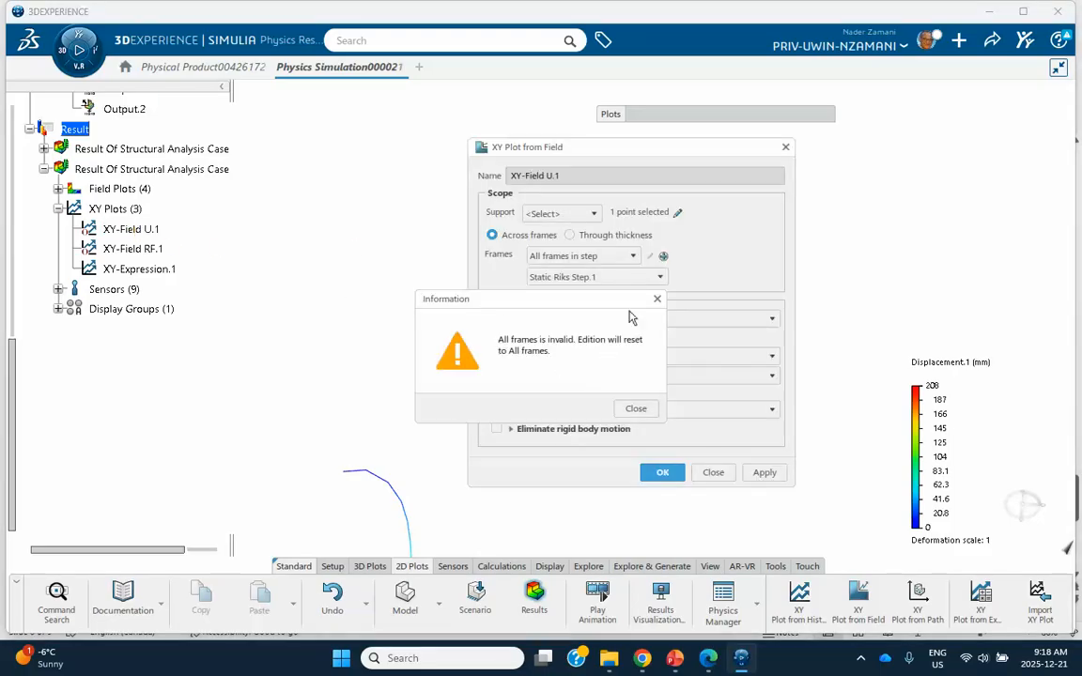
{"action": "left_click", "coordinate": [656, 300]}
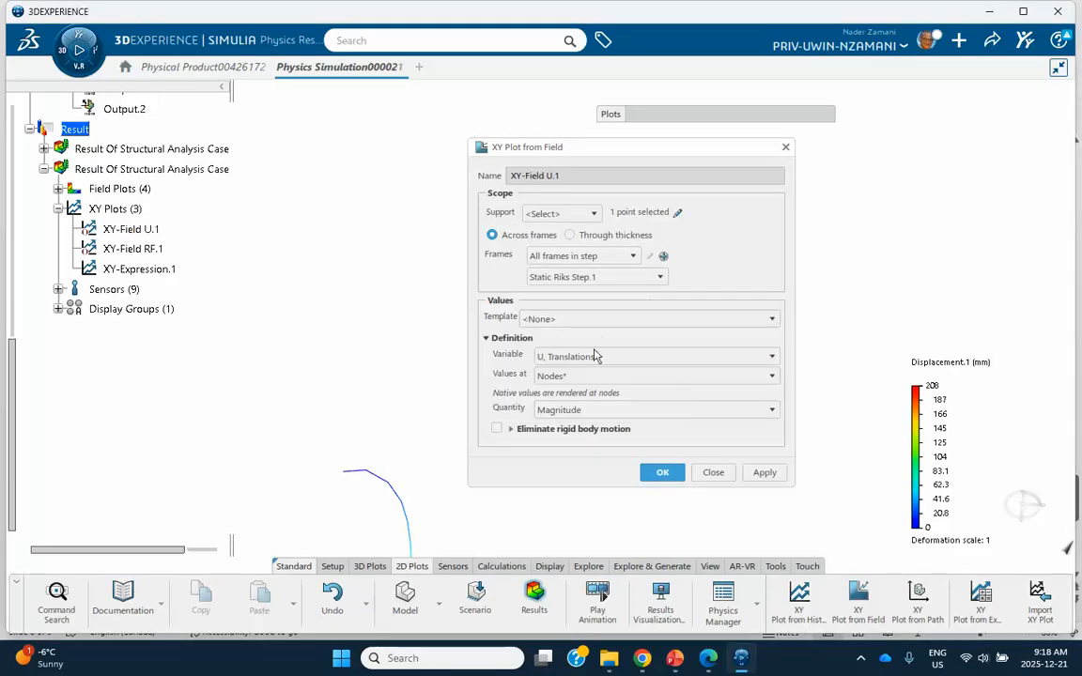
{"action": "left_click", "coordinate": [714, 473]}
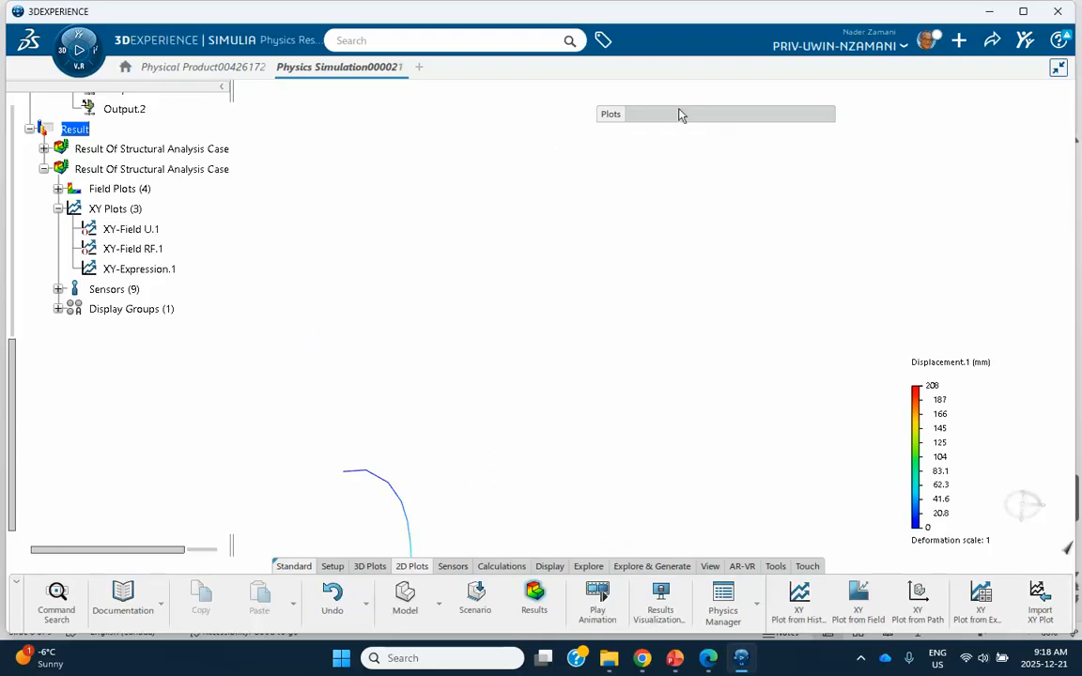
- Display Displacement.1 at frame 1 of Static Riks Step.1 and collapse the Plots window
{"action": "scroll", "coordinate": [667, 246], "scroll_direction": "up", "scroll_amount": 10}
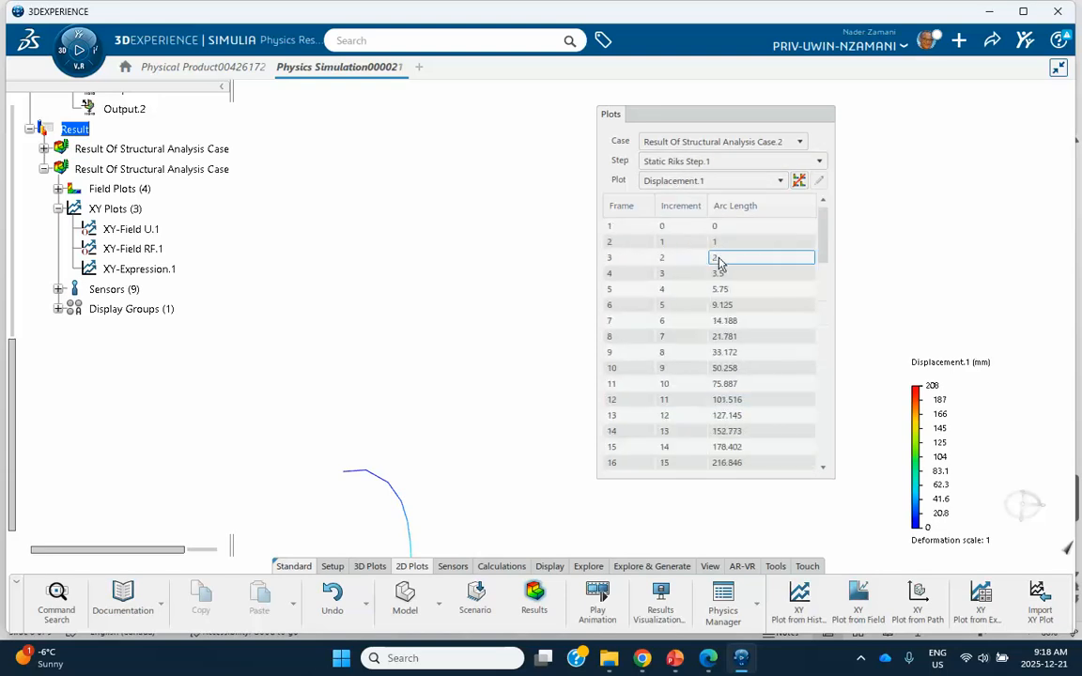
{"action": "left_click", "coordinate": [697, 226]}
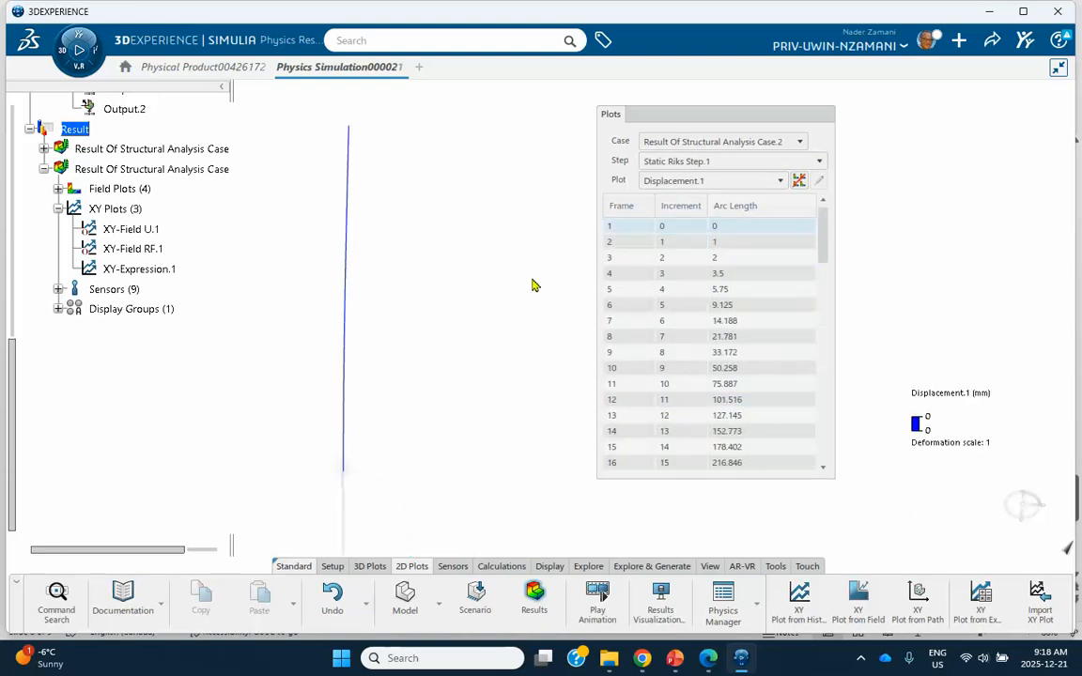
{"action": "left_click", "coordinate": [673, 118]}
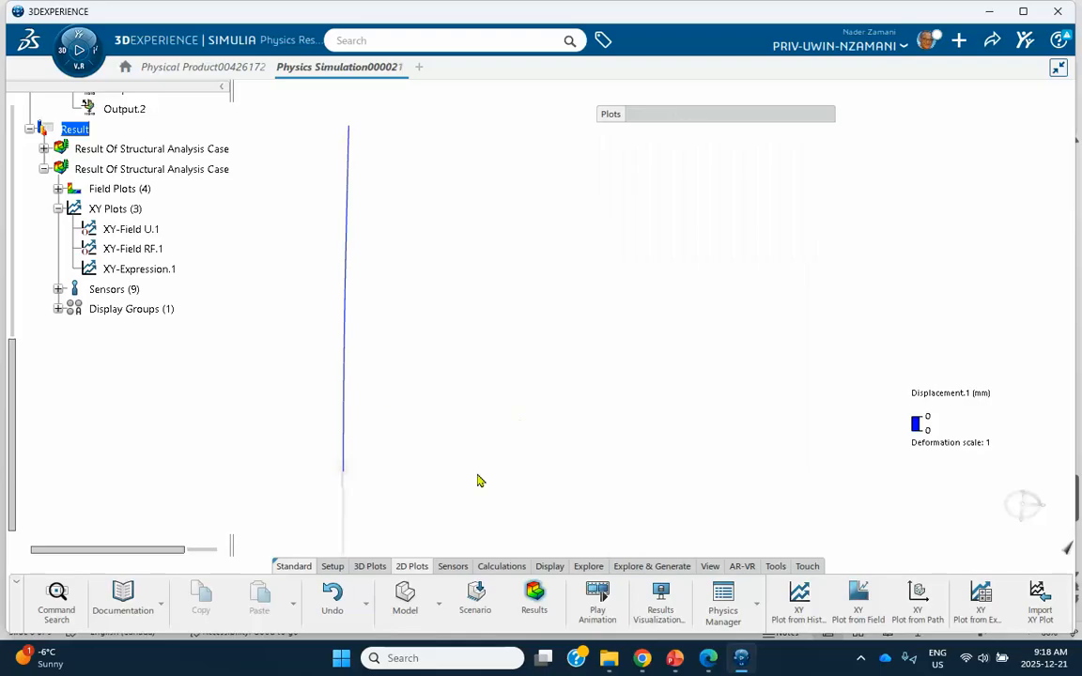
- Update XY-Field U.1 over all frames of Static Riks Step.1 for the displacement magnitude, and close the plot viewer
{"action": "left_click", "coordinate": [136, 230]}
{"action": "double_click", "coordinate": [177, 235]}
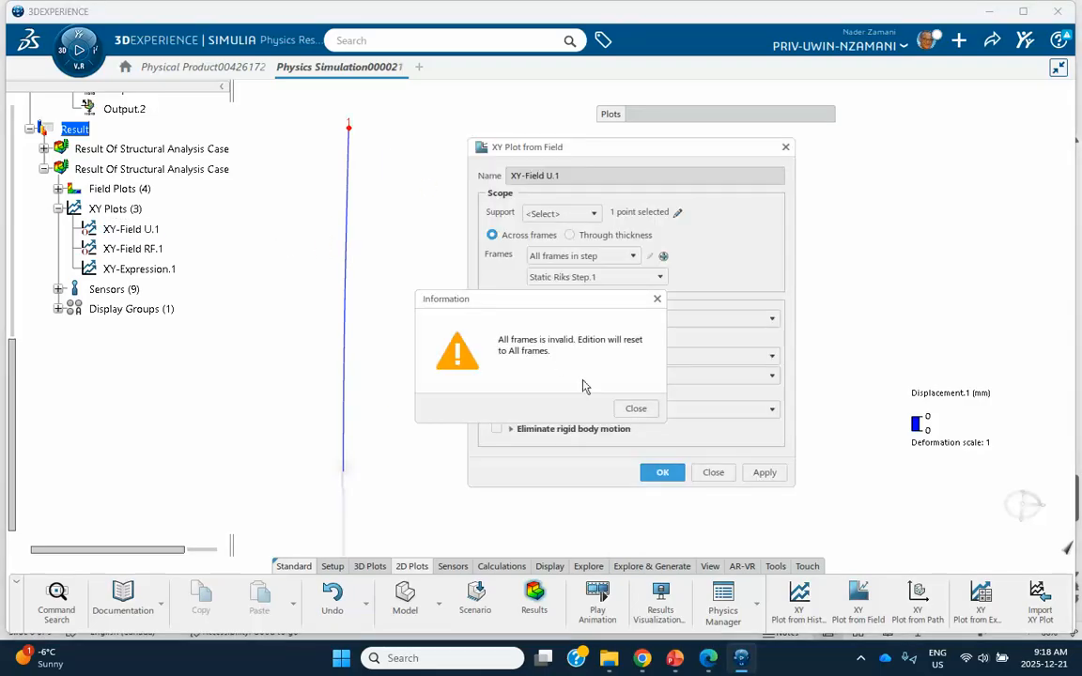
{"action": "left_click", "coordinate": [629, 407]}
{"action": "left_click", "coordinate": [657, 472]}
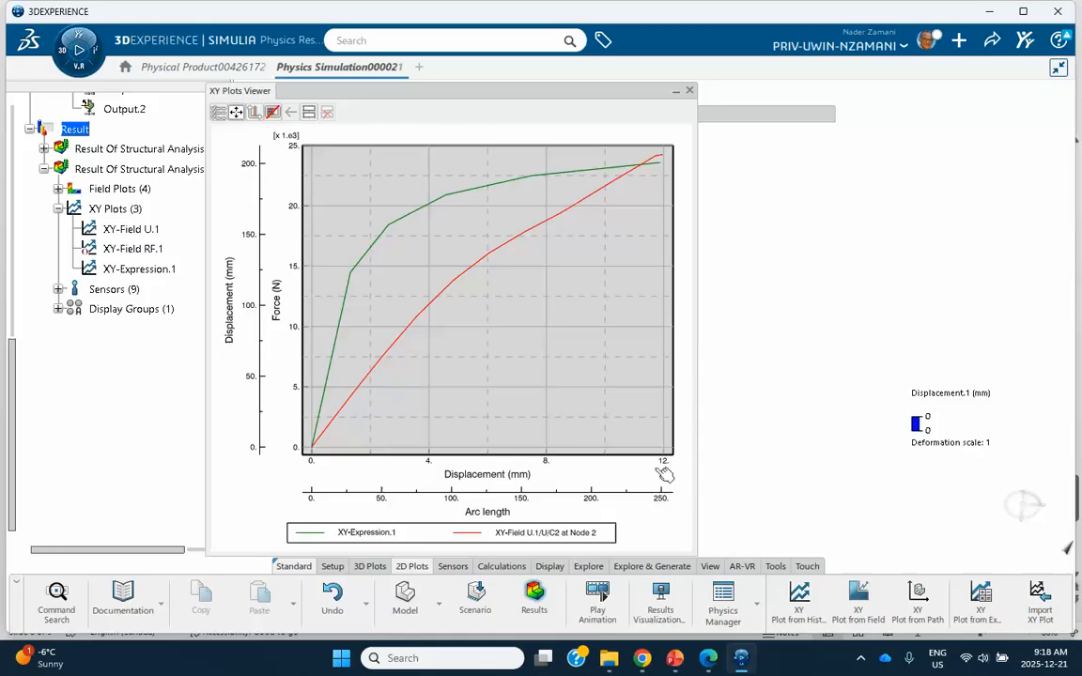
{"action": "left_click", "coordinate": [690, 91]}
- Update XY-Field RF.1 over all frames of Static Riks Step.1 for the reaction force magnitude, and close the plot viewer
{"action": "double_click", "coordinate": [146, 249]}
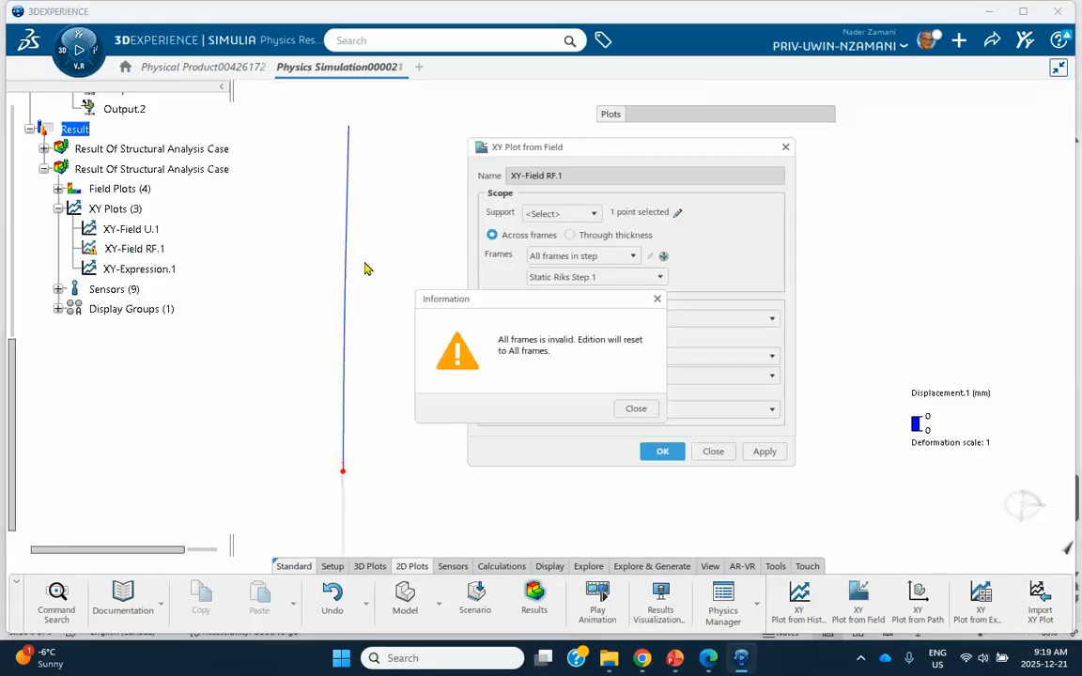
{"action": "left_click", "coordinate": [636, 409]}
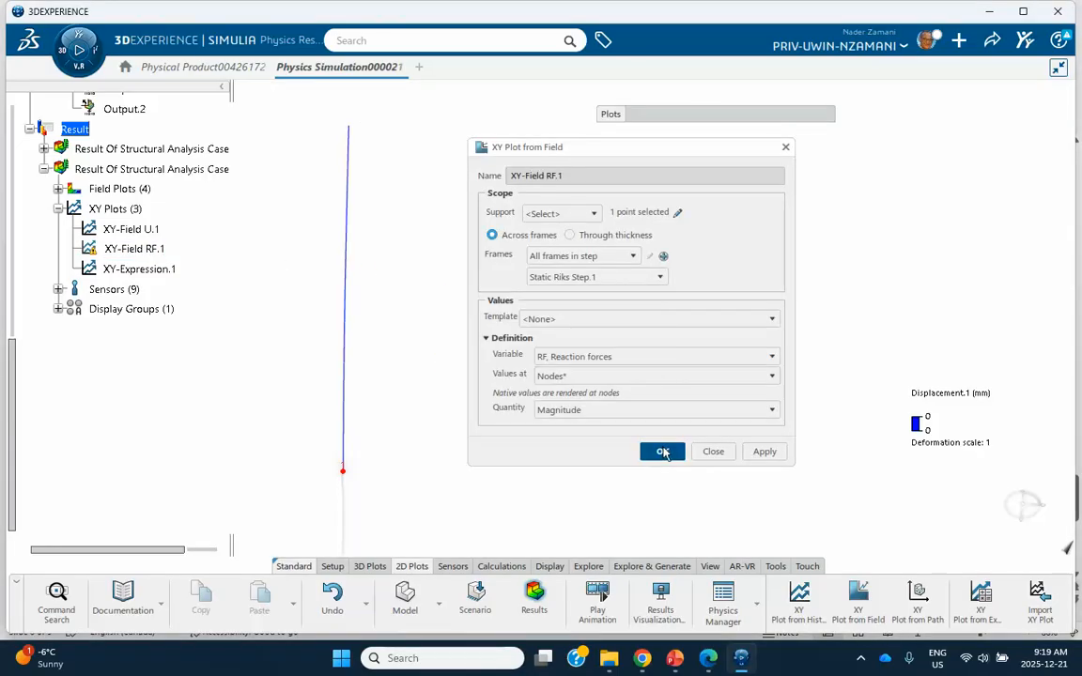
{"action": "left_click", "coordinate": [663, 453]}
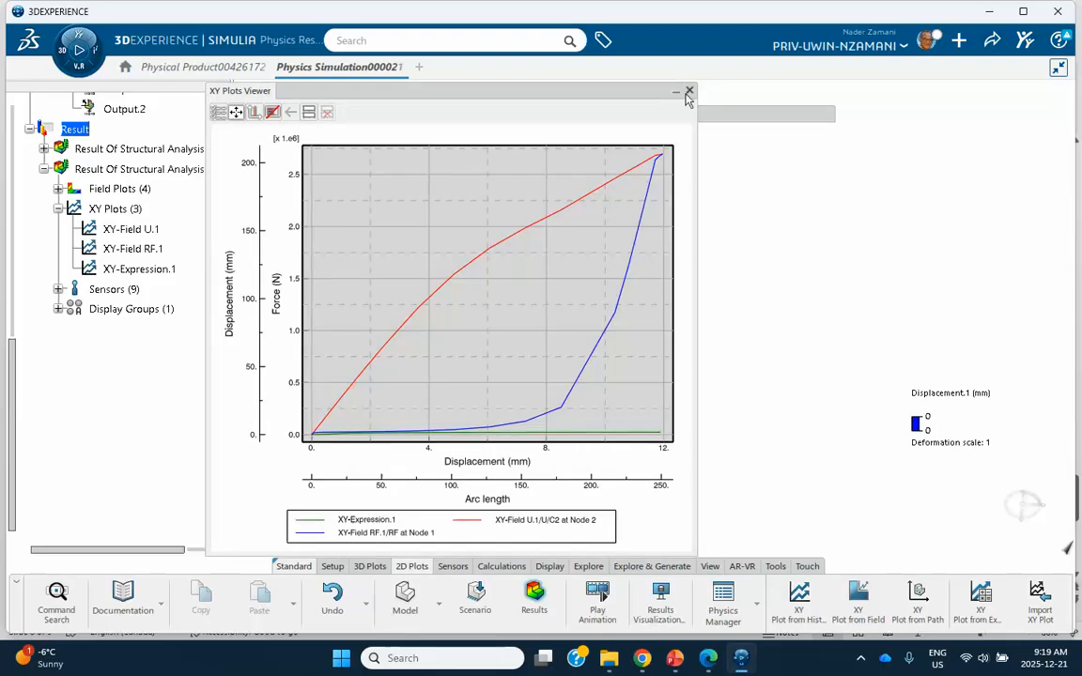
{"action": "left_click", "coordinate": [683, 92]}
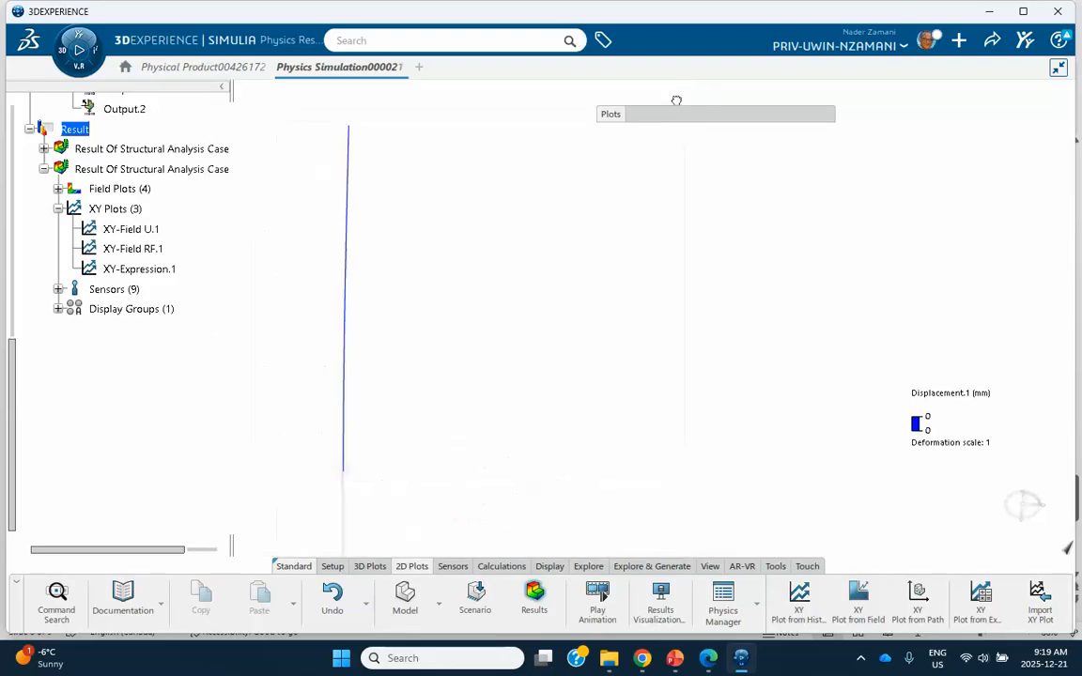
- Recompute XY-Expression.1 with combine($xy1,$xy2) and deactivate XY-Field U.1 and XY-Field RF.1 to plot only force against displacement
{"action": "double_click", "coordinate": [141, 268]}
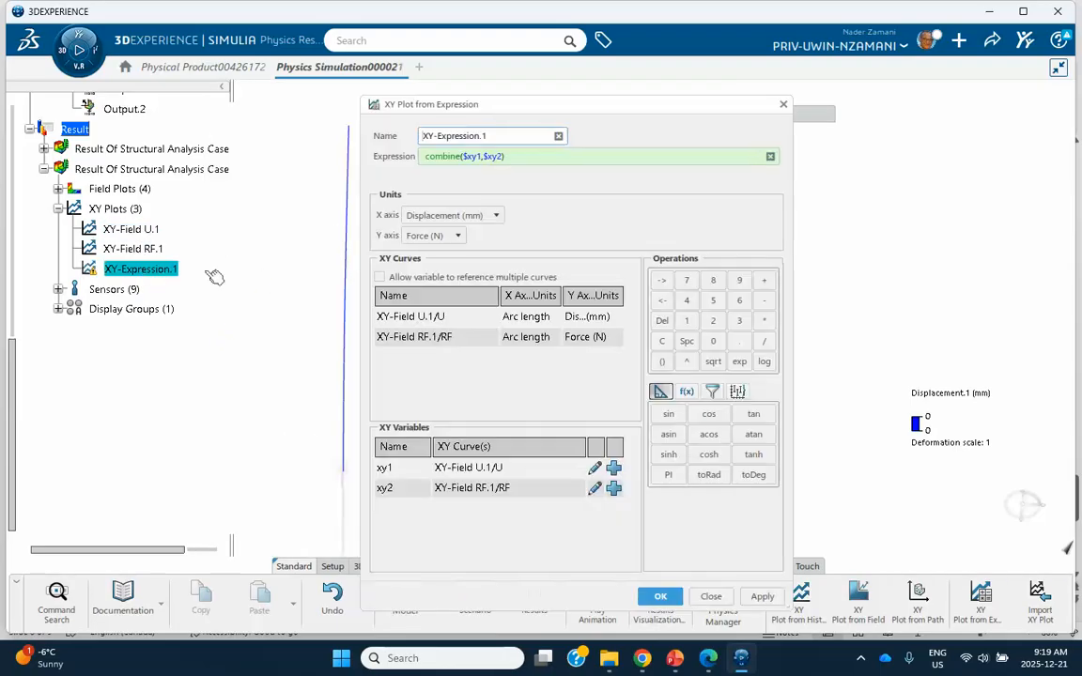
{"action": "left_click", "coordinate": [660, 596]}
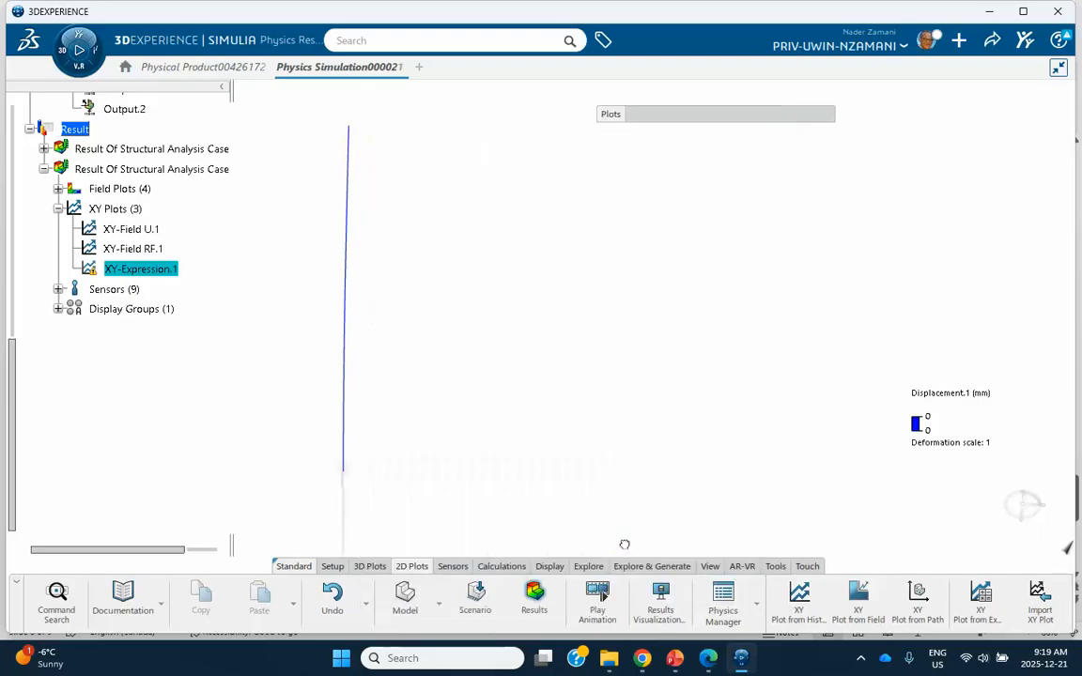
{"action": "right_click", "coordinate": [130, 229]}
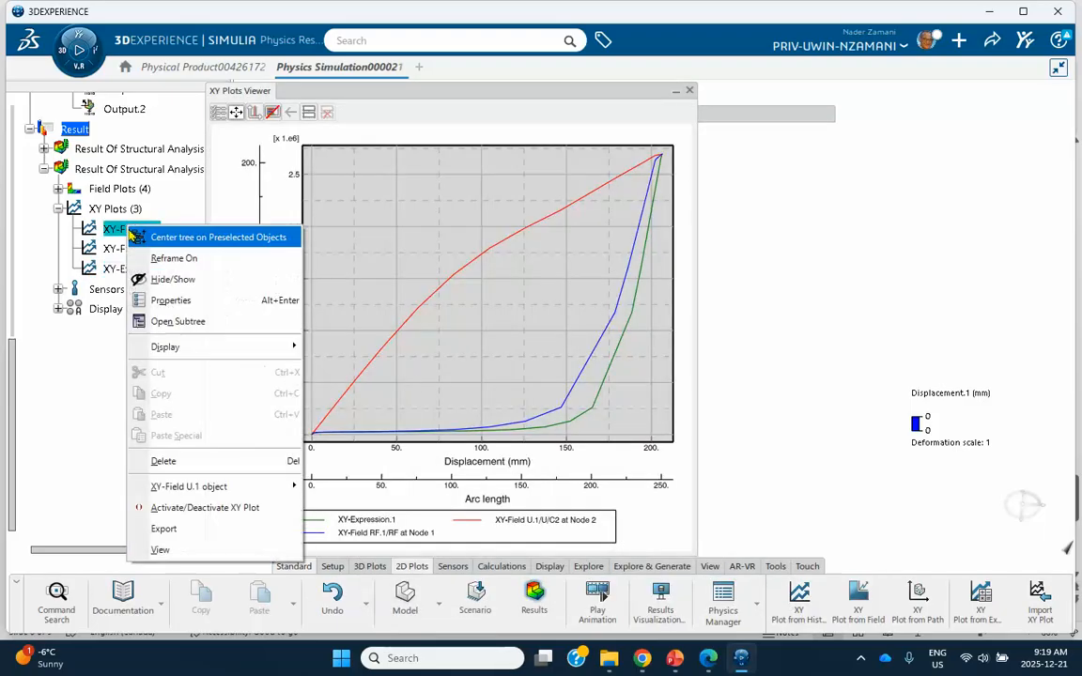
{"action": "left_click", "coordinate": [183, 507]}
{"action": "right_click", "coordinate": [141, 250]}
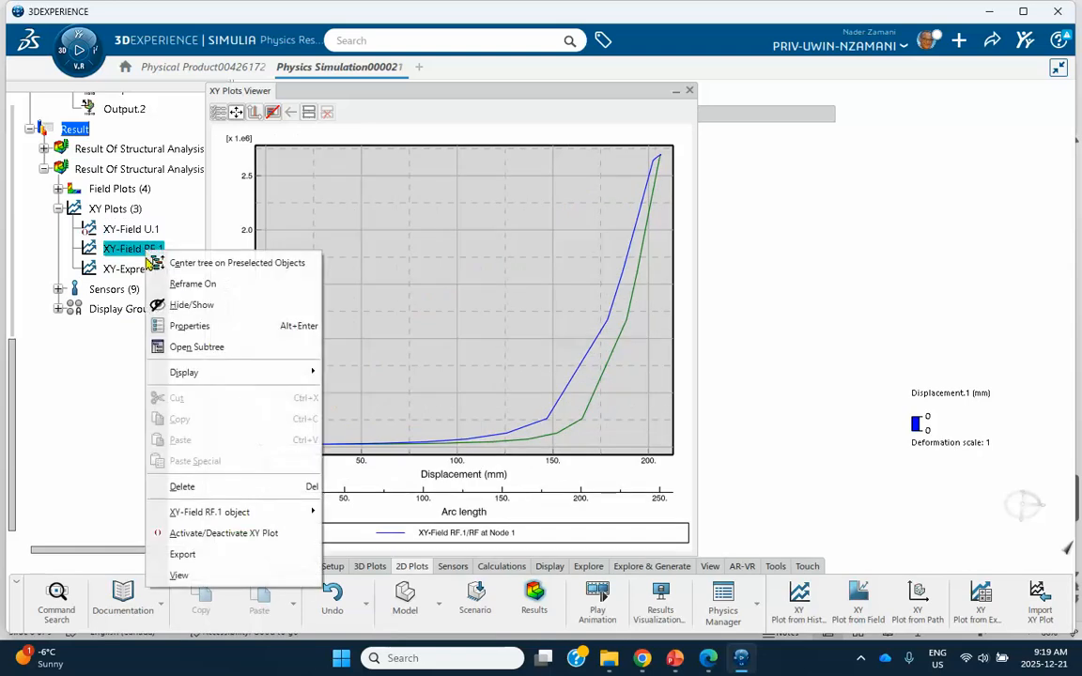
{"action": "left_click", "coordinate": [183, 533]}
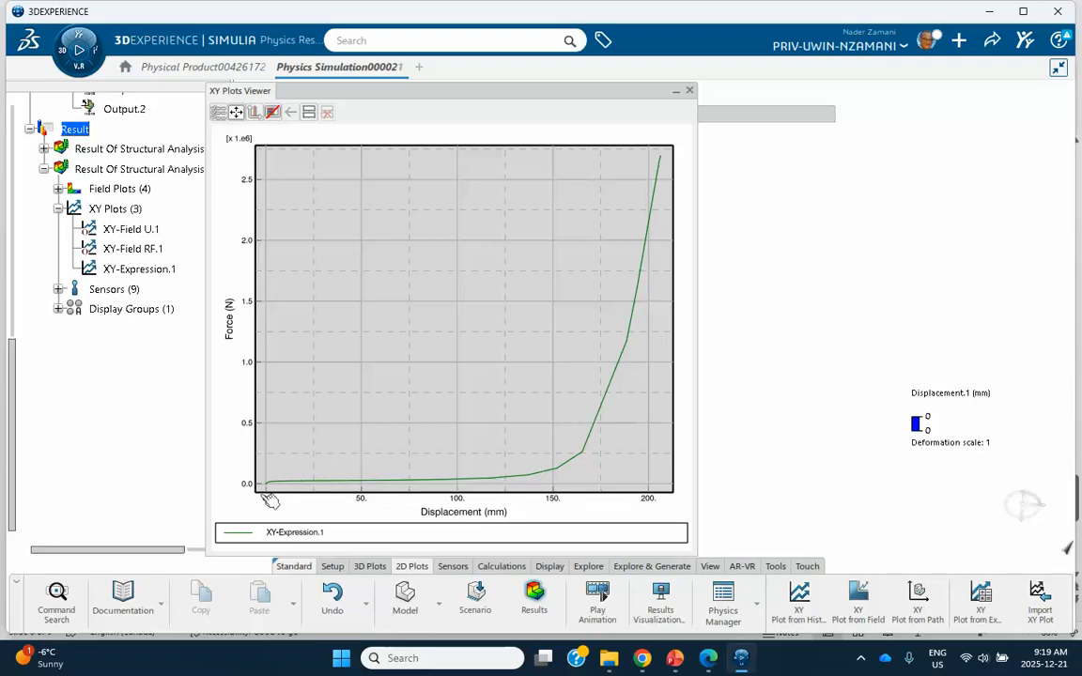
{"action": "mouse_move", "coordinate": [269, 487]}
{"action": "mouse_move", "coordinate": [301, 483]}
{"action": "left_click", "coordinate": [860, 658]}
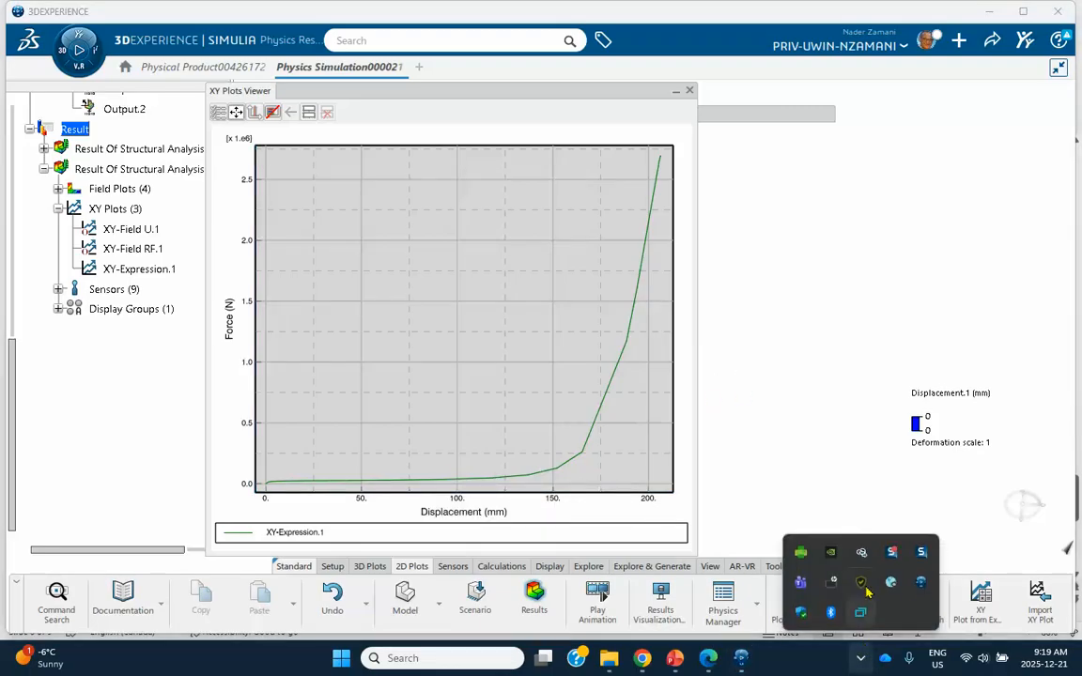